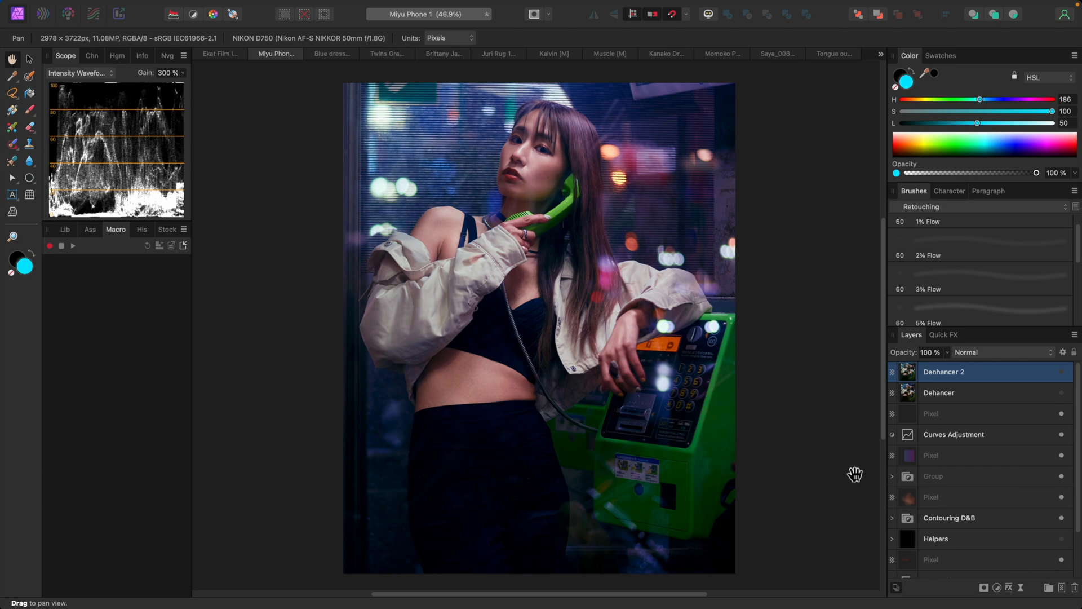
Step: Switch to the film look rooftop document and compare the photo with and without its Dehancer layer, in full and up close
left_click(223, 56)
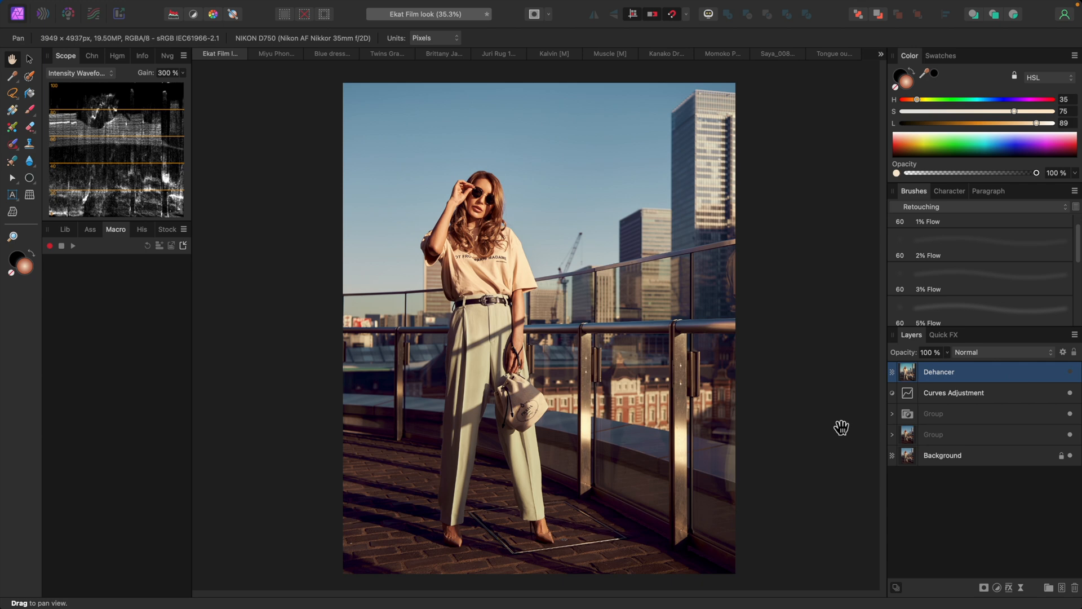
left_click(1070, 372)
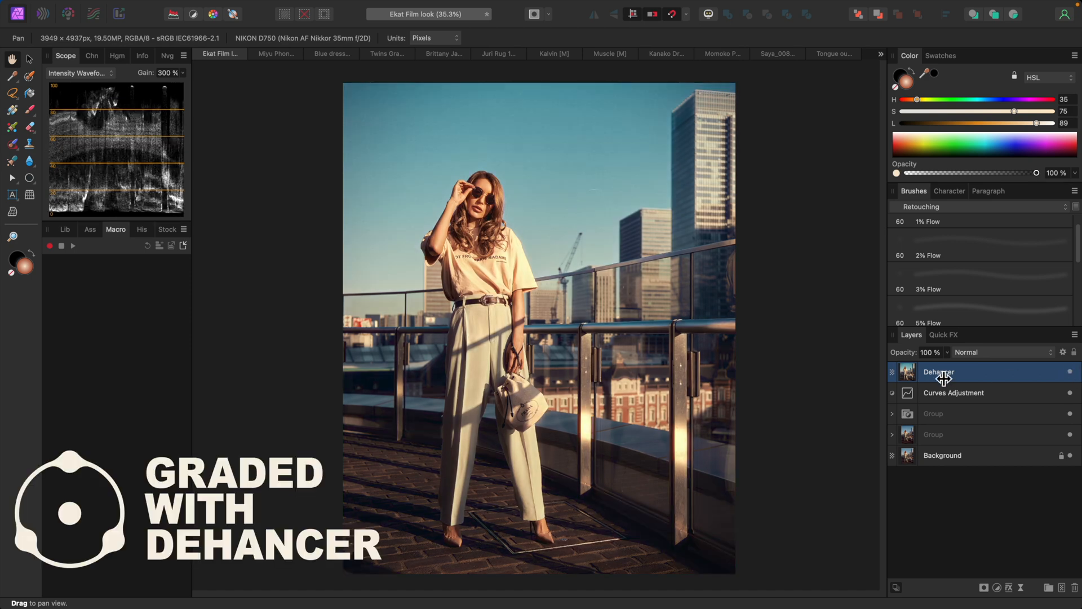
scroll(809, 375, "up", 4)
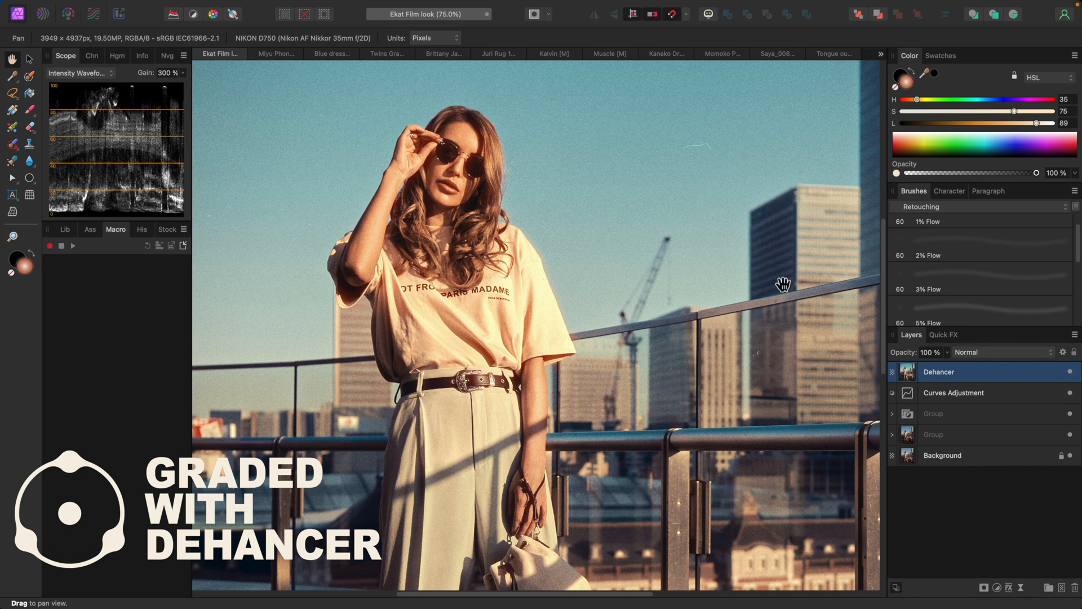
left_click(1070, 372)
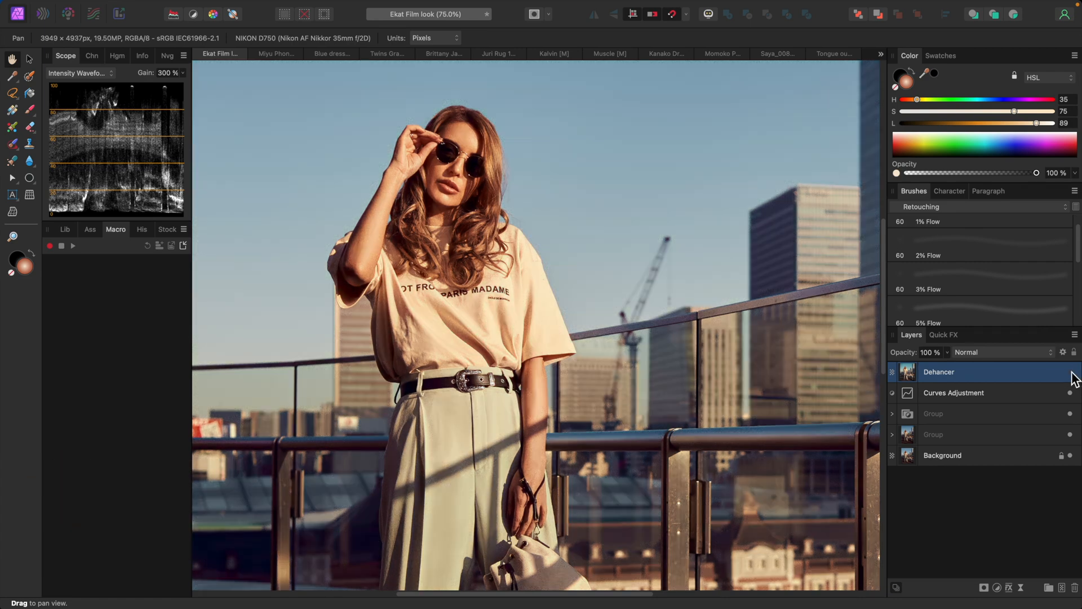
left_click(1070, 372)
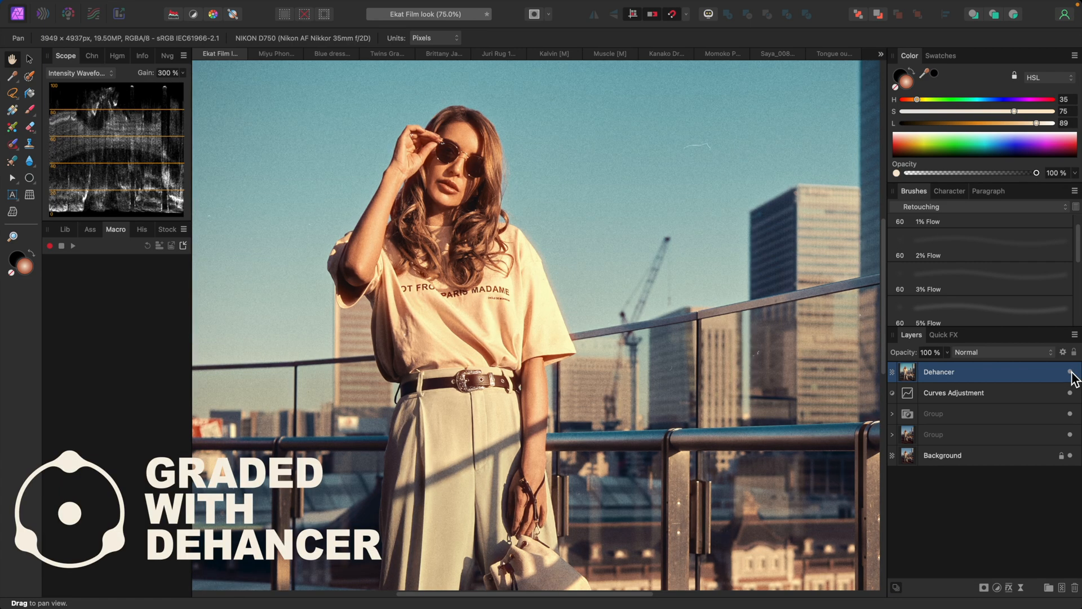
key("super+0")
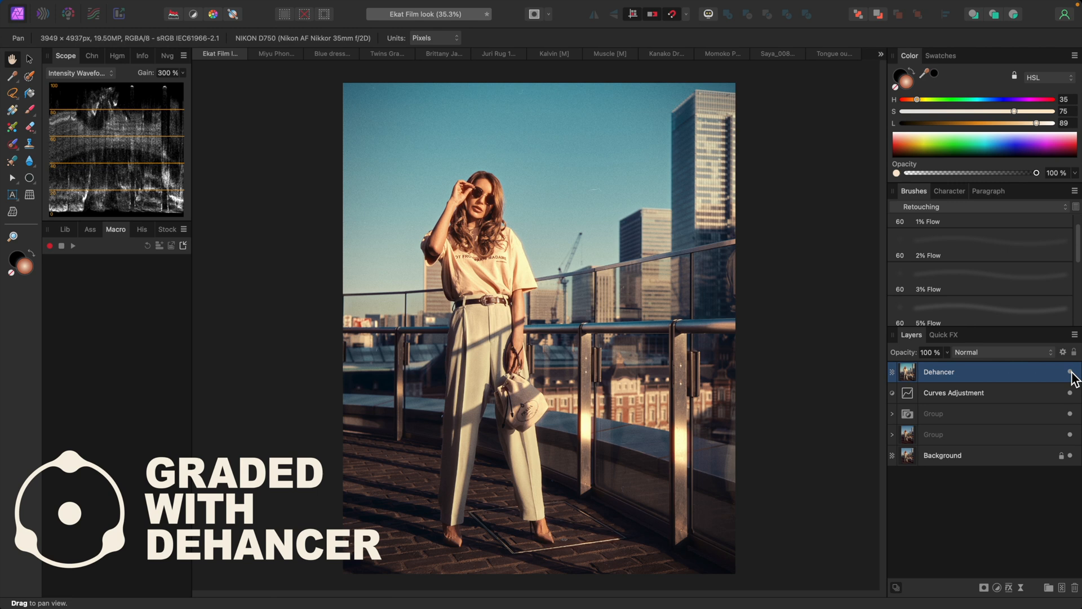
left_click(1071, 372)
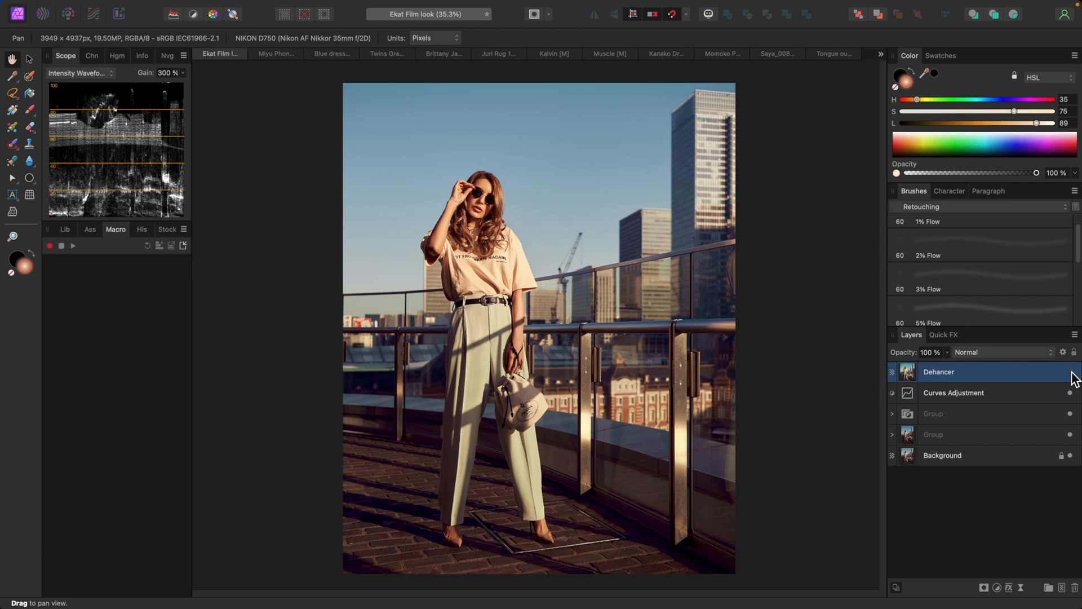
left_click(1070, 372)
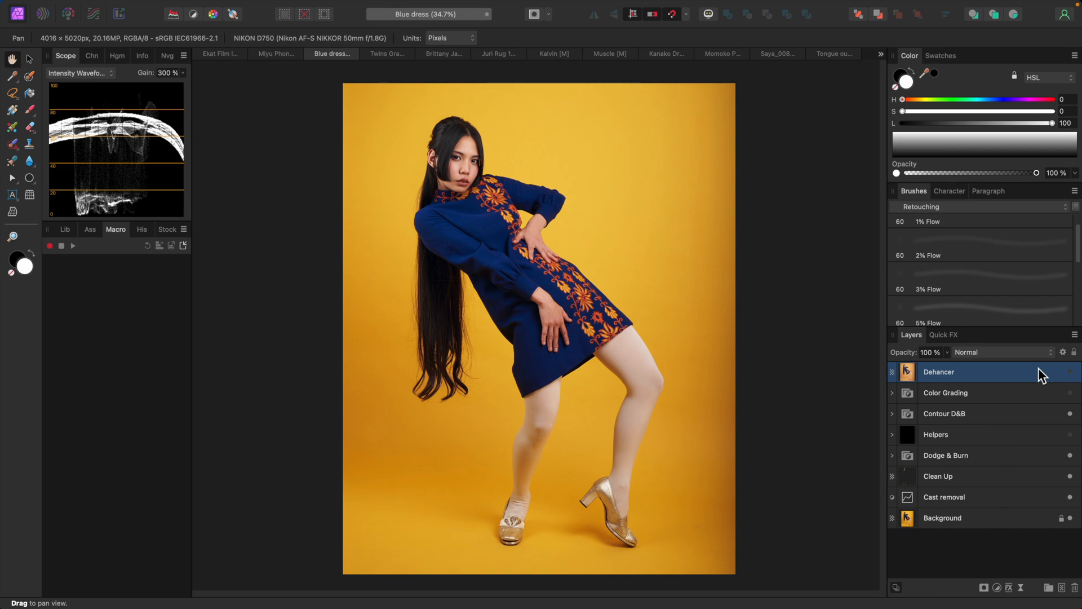
Step: Show the Dehancer layer in the Blue dress document and compare it at 100% against the ungraded image
left_click(1070, 371)
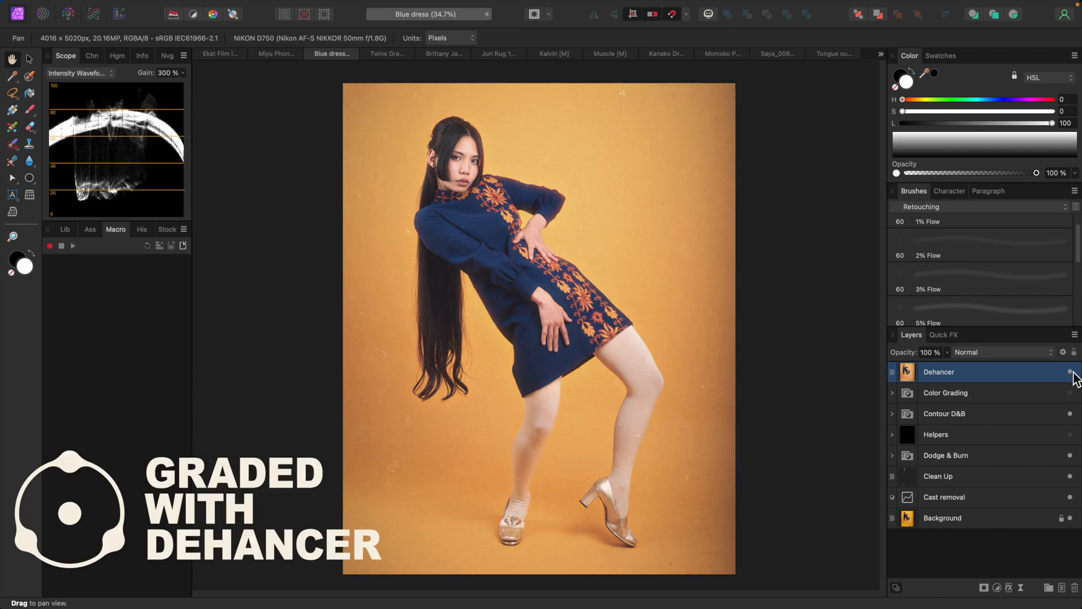
key("super+1")
scroll(682, 344, "up", 6)
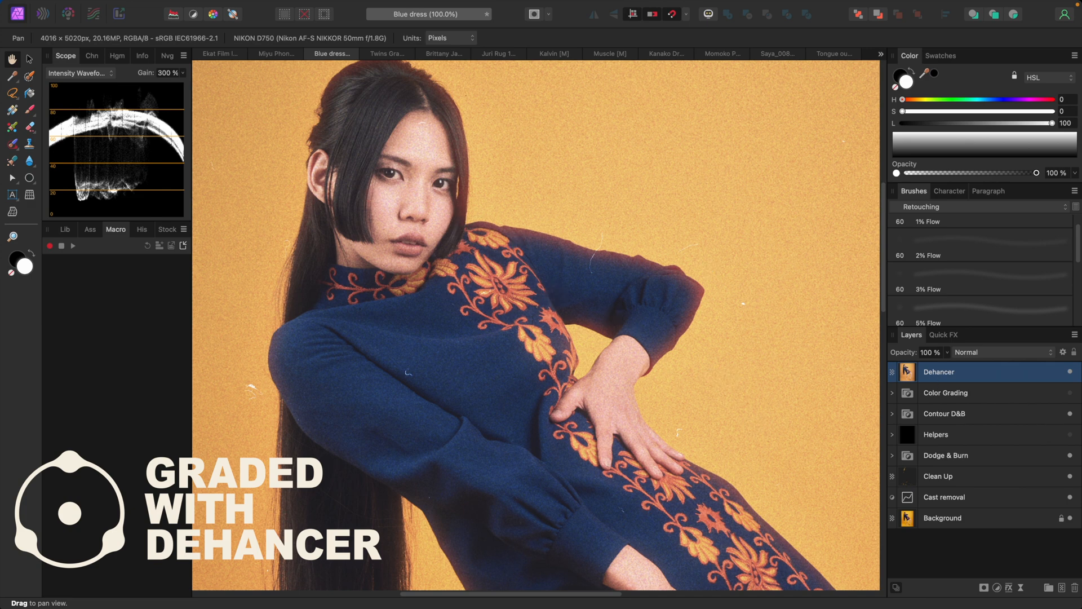
left_click(1070, 373)
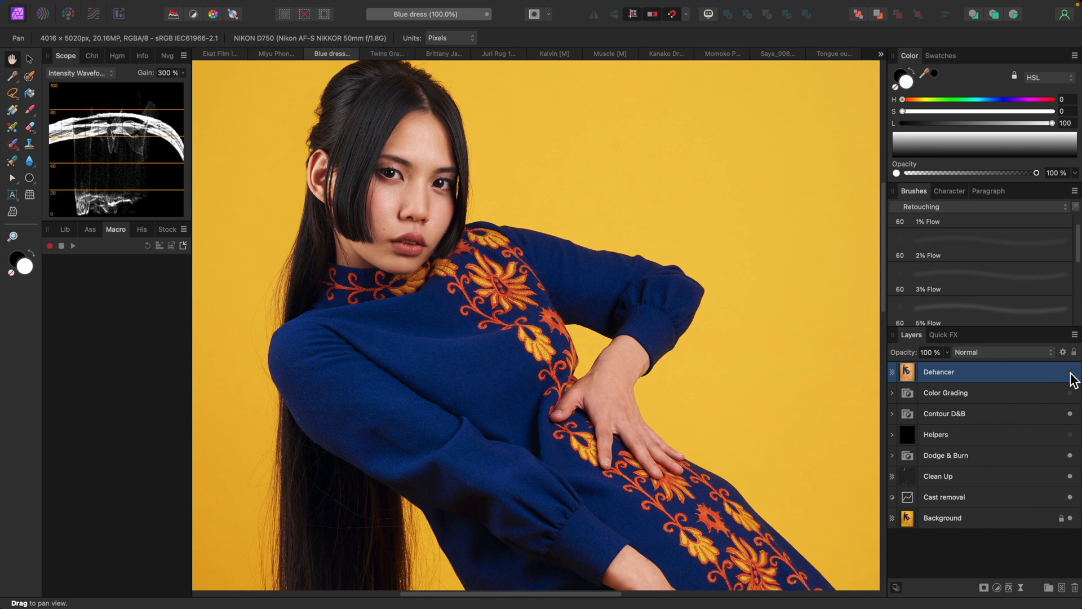
left_click(1070, 373)
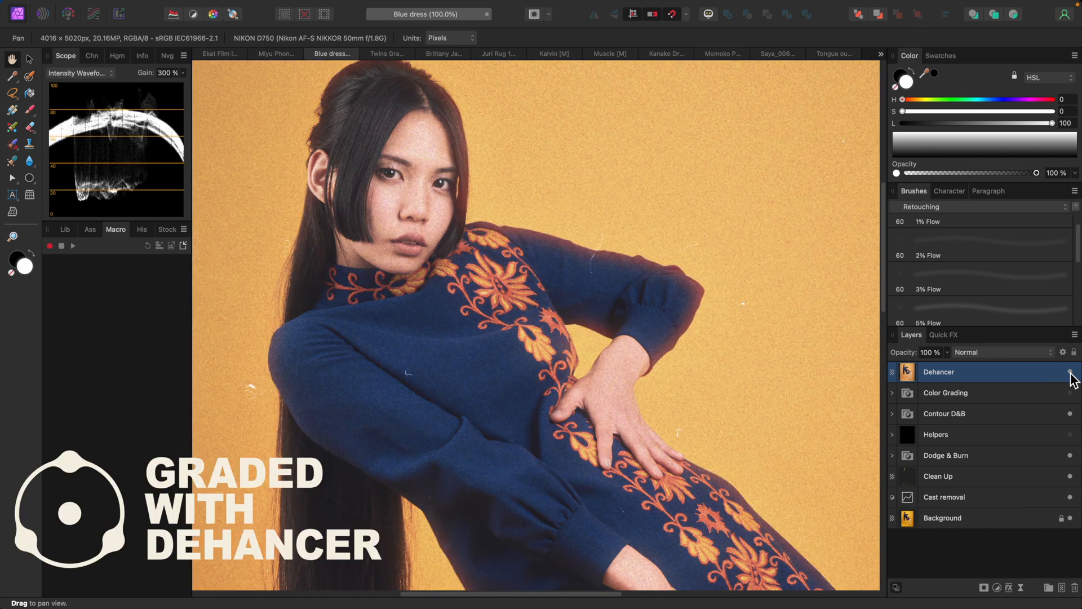
key("super+0")
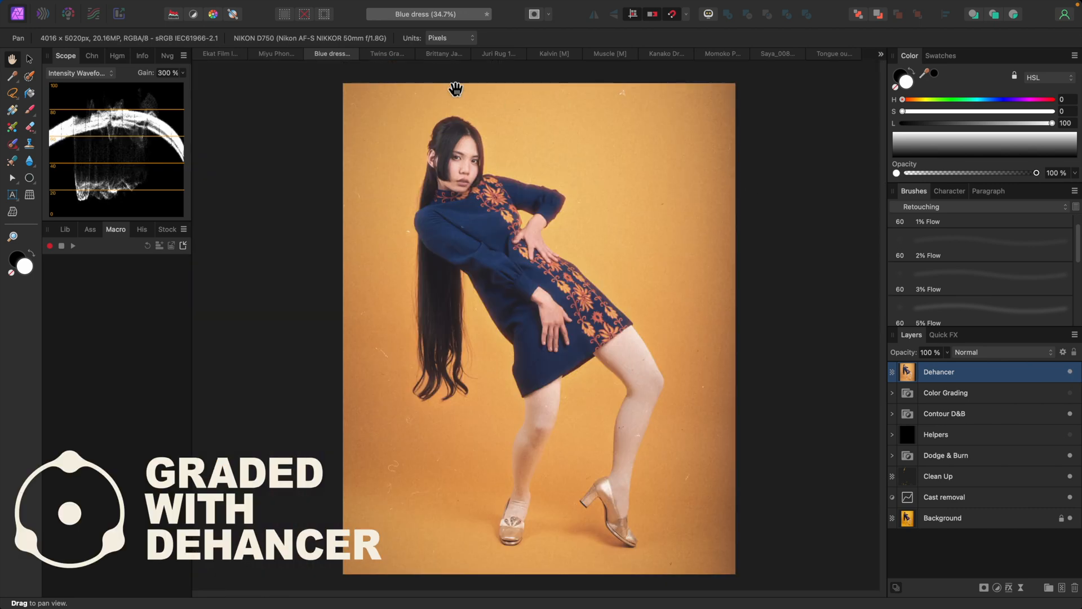
Step: Switch to the Twins Graded document and toggle its Dehancer layer to compare the grade on the two women, close up and in full
left_click(388, 54)
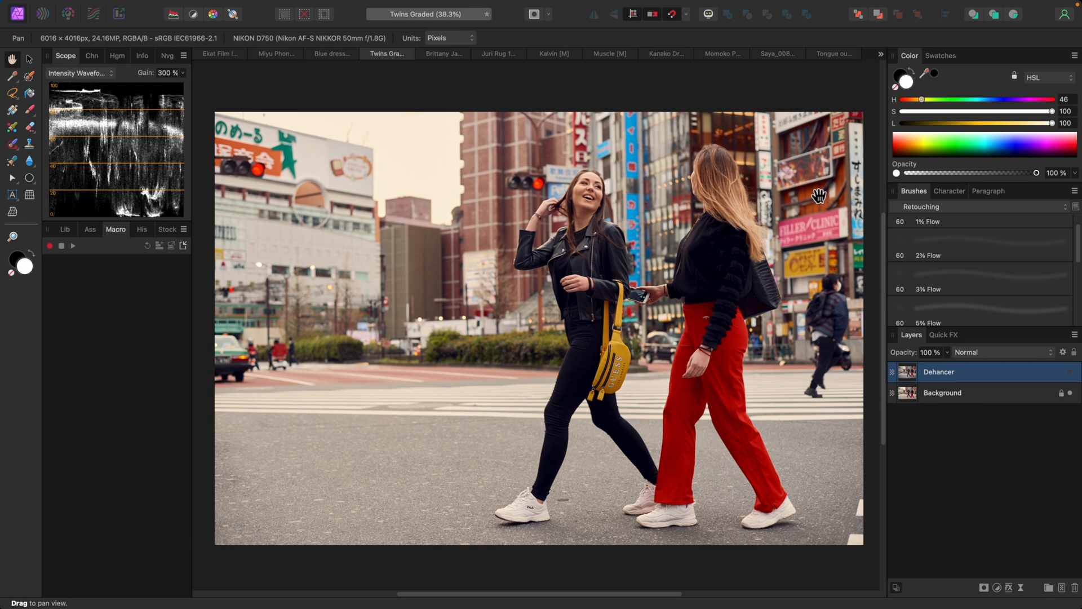
left_click(1071, 372)
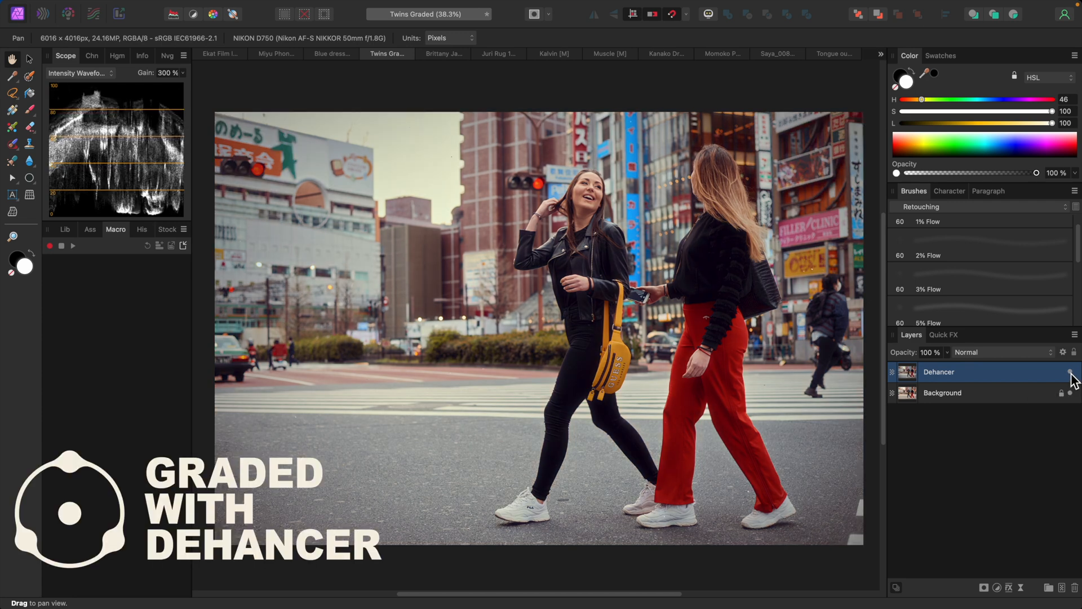
key("super+=")
key("super+=")
scroll(711, 373, "right", 3)
scroll(716, 369, "up", 2)
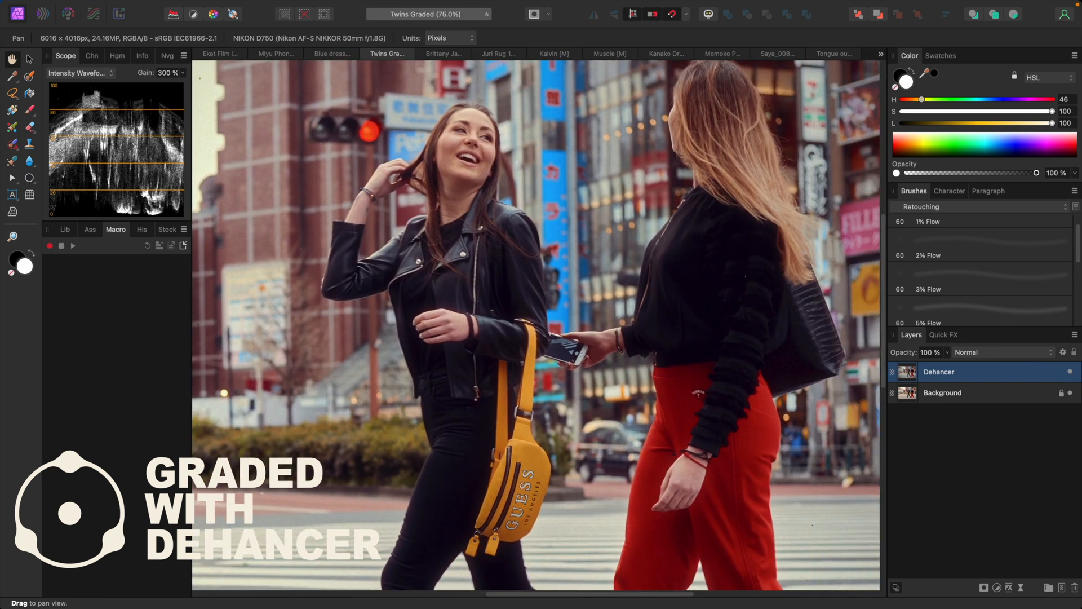
left_click(1070, 373)
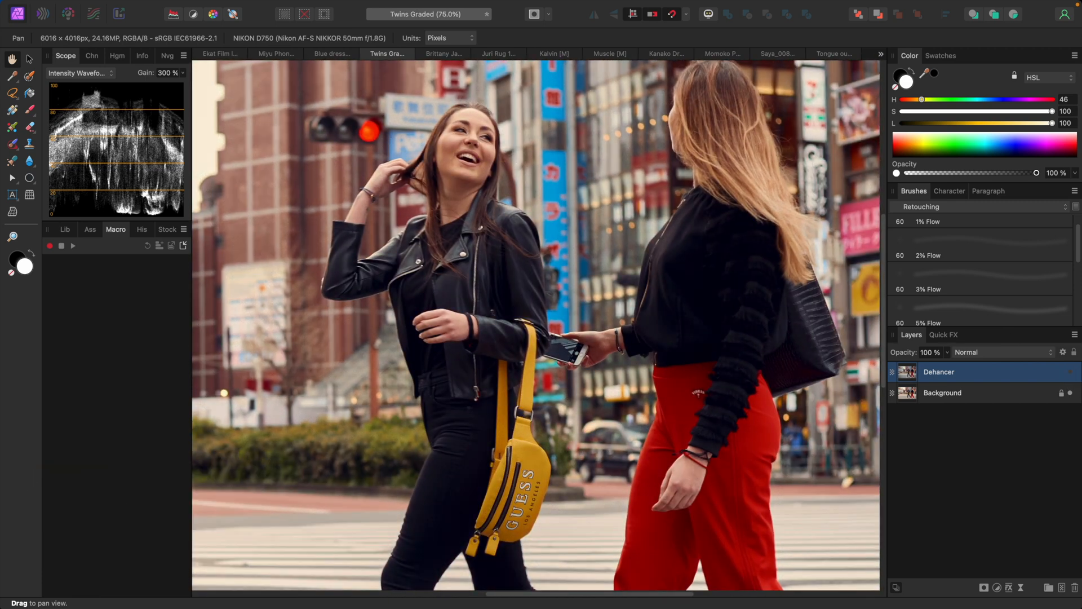
left_click(1070, 373)
key("super+0")
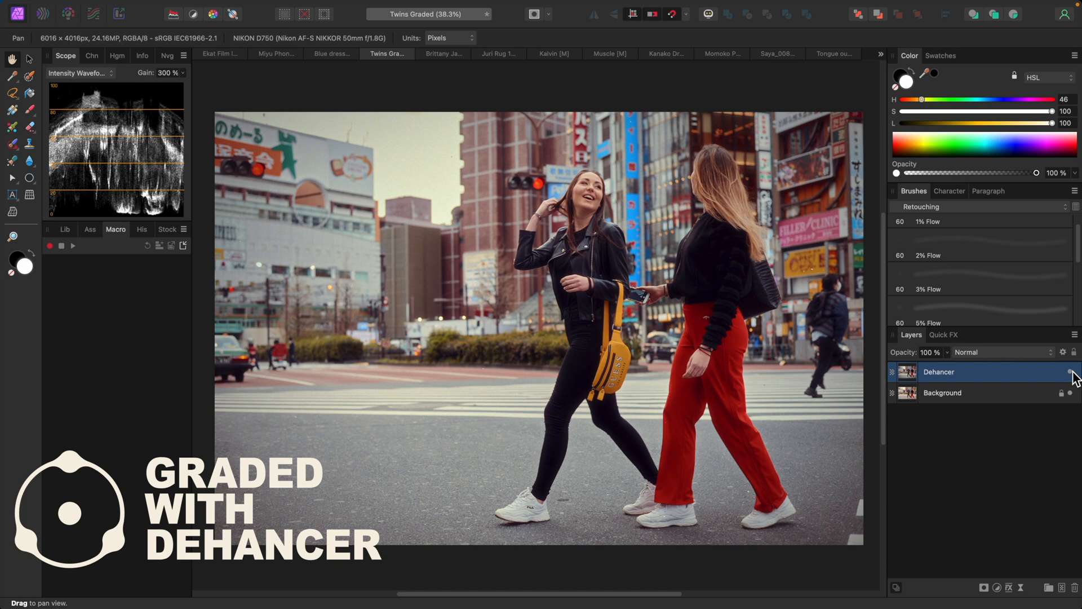
left_click(1070, 372)
left_click(1070, 372)
Step: Switch to the Muscle document and compare the male model's torso at 75% with the Dehancer layer on and off
left_click(607, 54)
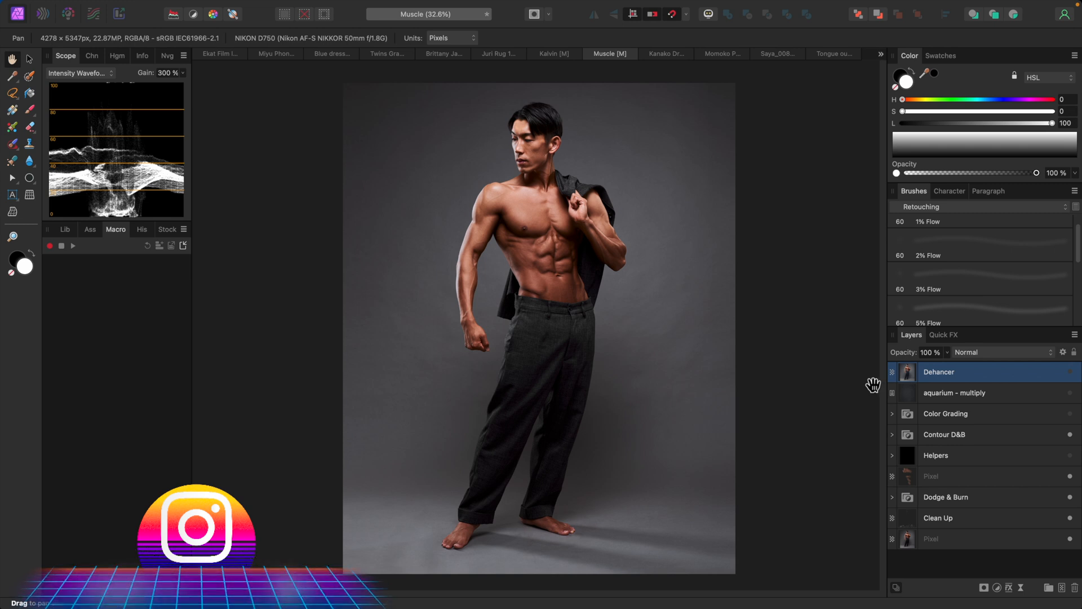
left_click(1070, 372)
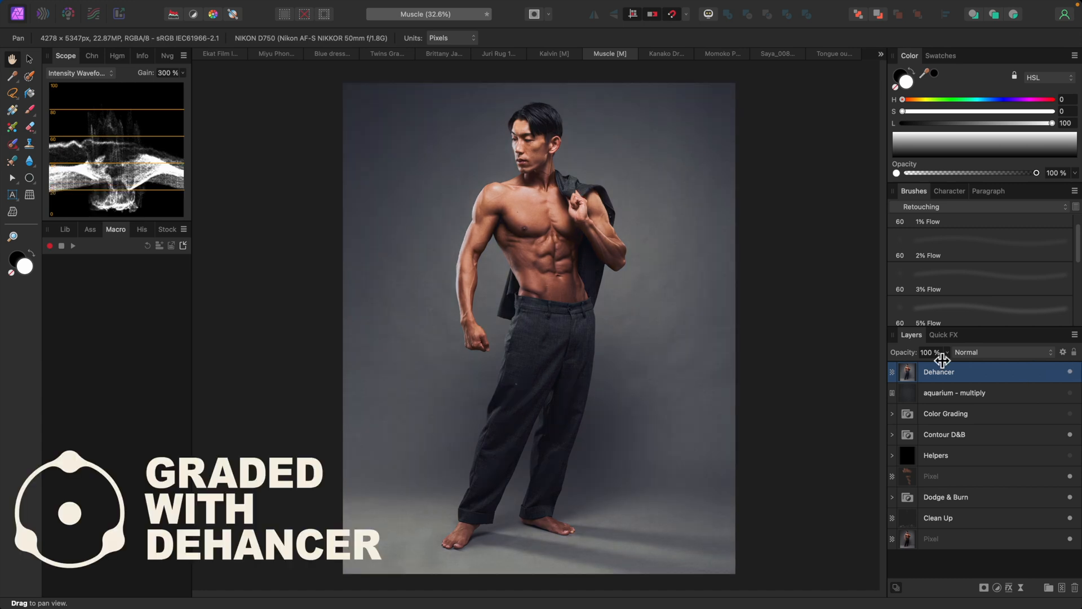
key("super+plus")
key("super+plus")
scroll(792, 361, "up", 5)
scroll(788, 355, "up", 1)
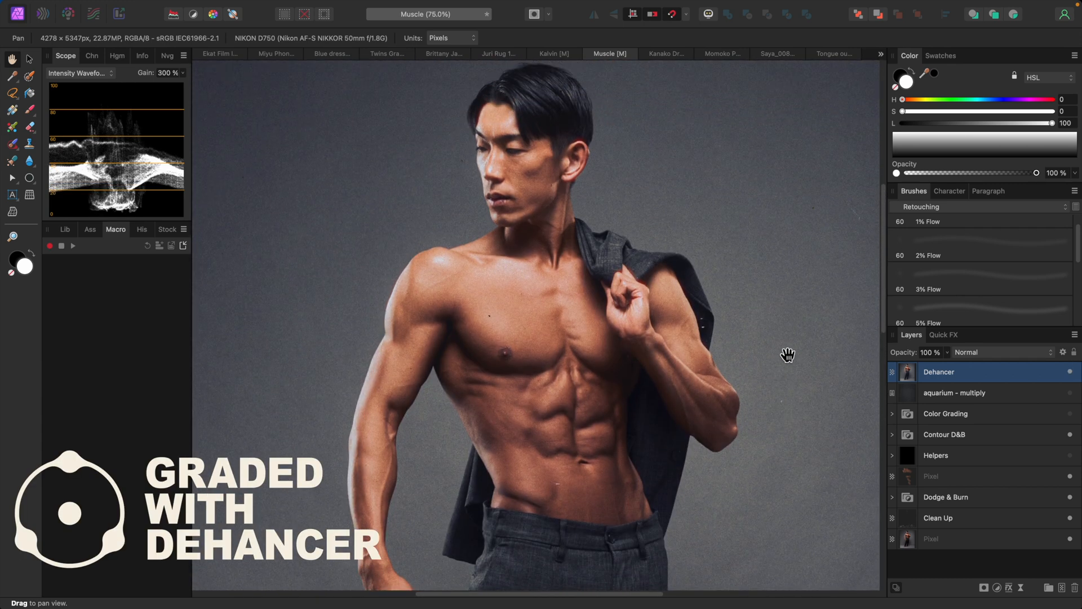
left_click(1070, 372)
left_click(1070, 372)
key("super+0")
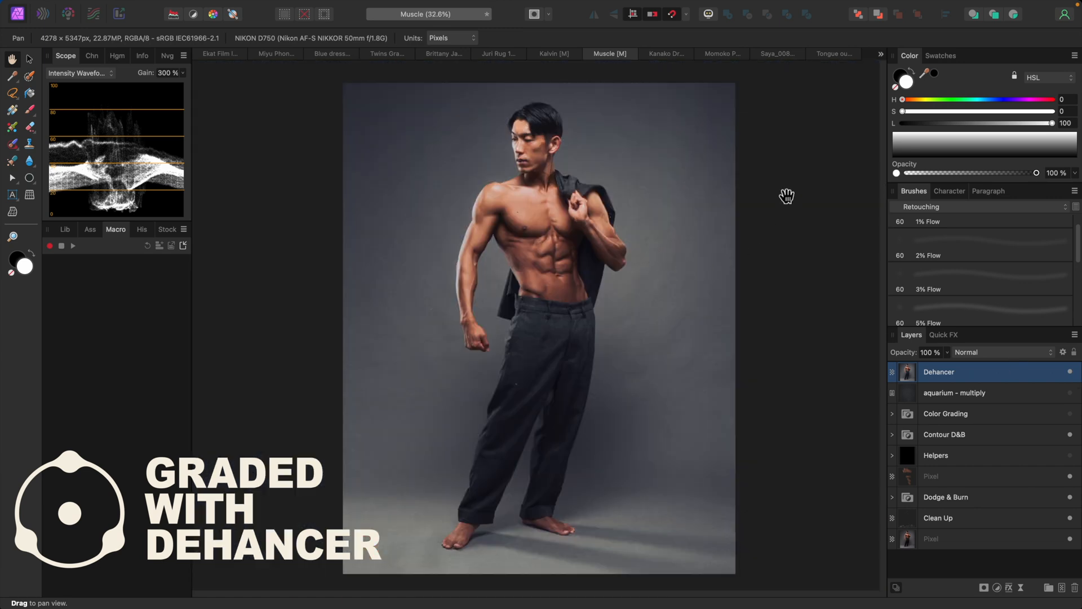
Step: Switch to the sequined-dress portrait, show its Dehancer layer and examine the film effect on the face and earrings
left_click(666, 54)
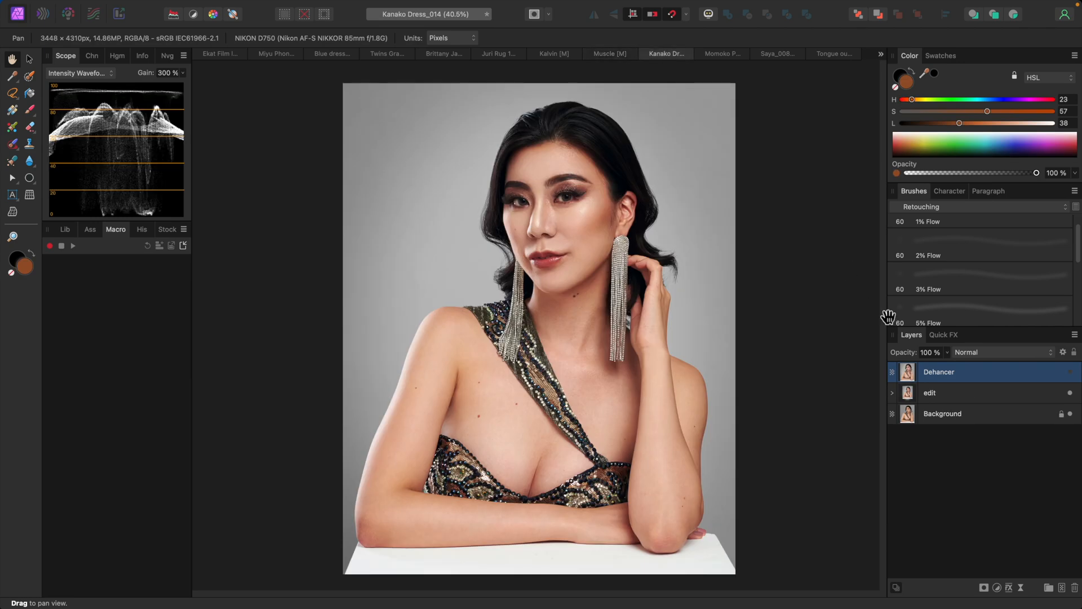
left_click(1070, 372)
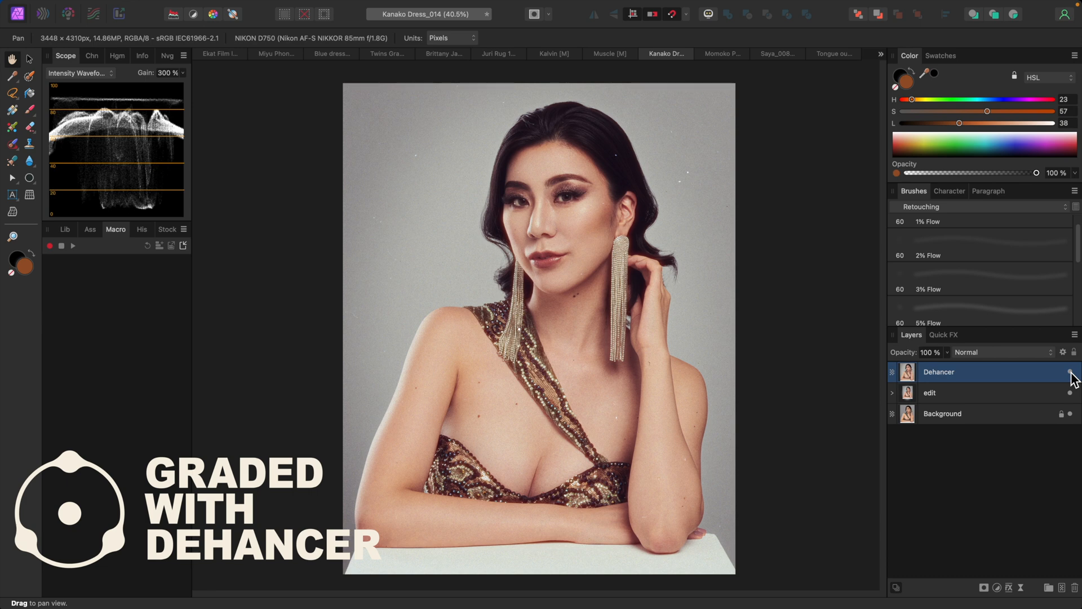
scroll(693, 378, "up", 5)
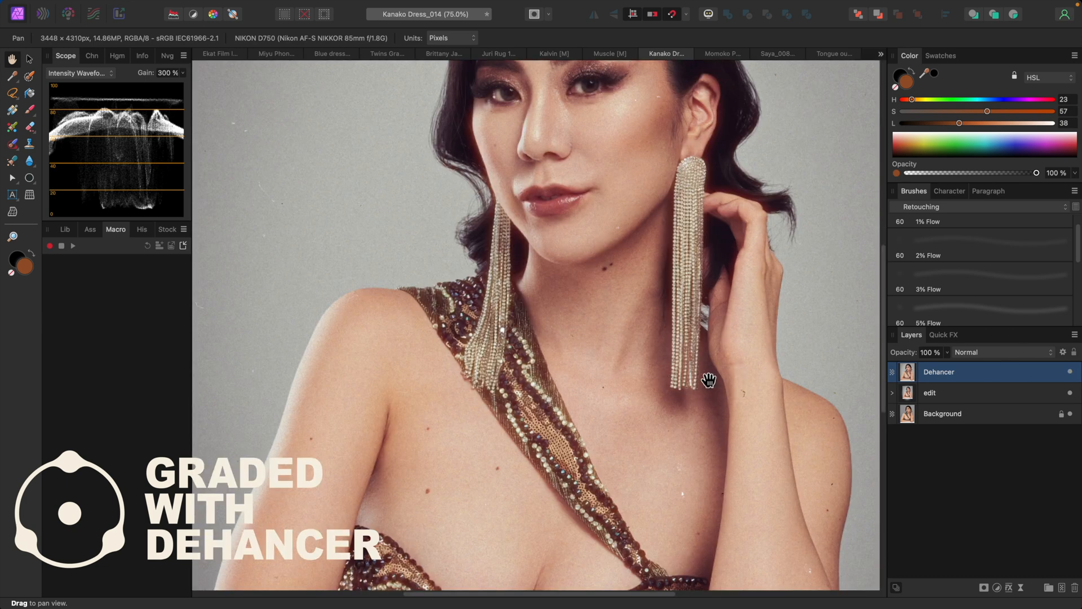
scroll(733, 373, "right", 3)
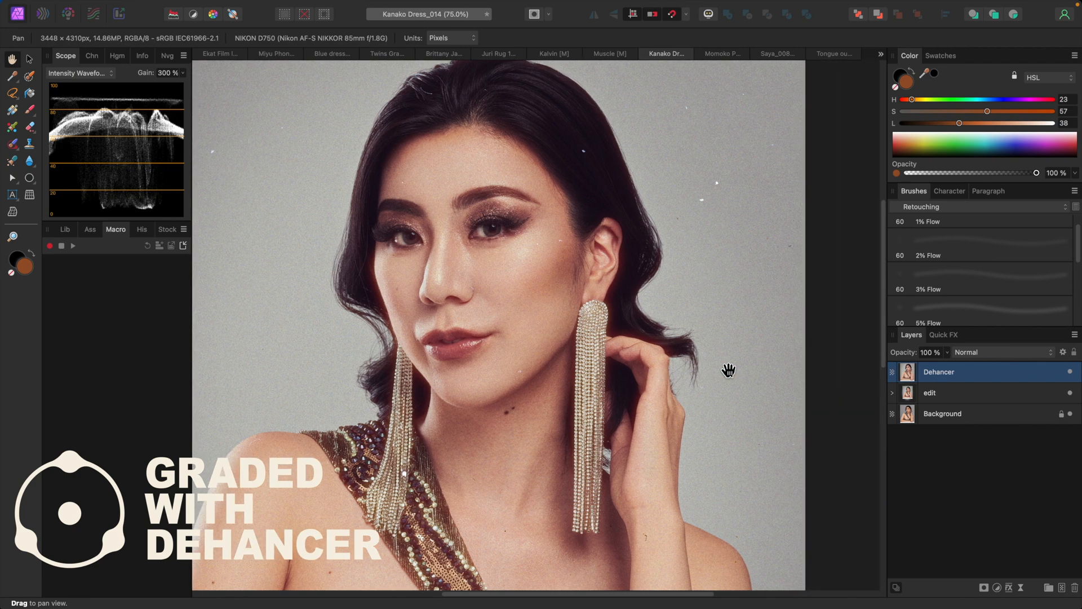
key("super+0")
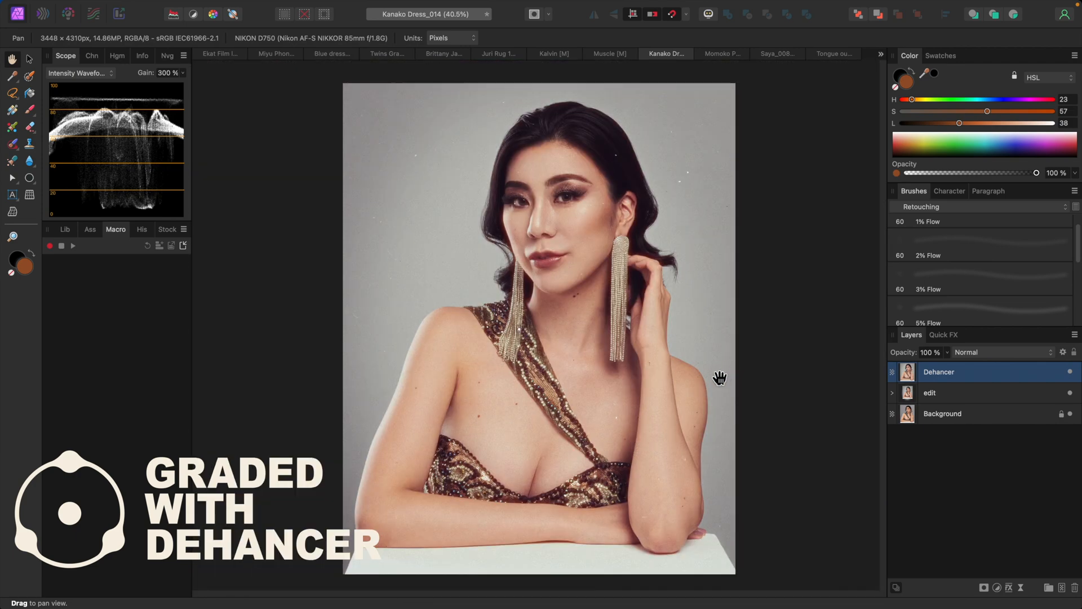
Step: Switch to the black-suit studio portrait and show its Astrum Color, upper Pixel, no film and Dehancer layers one by one to examine each grade
left_click(778, 54)
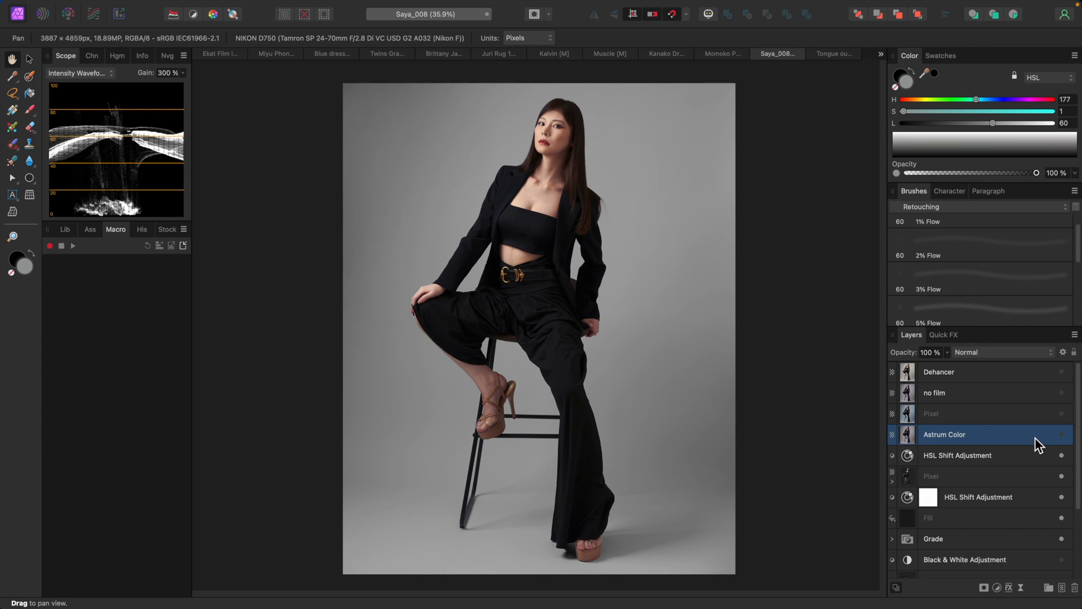
left_click(1062, 434)
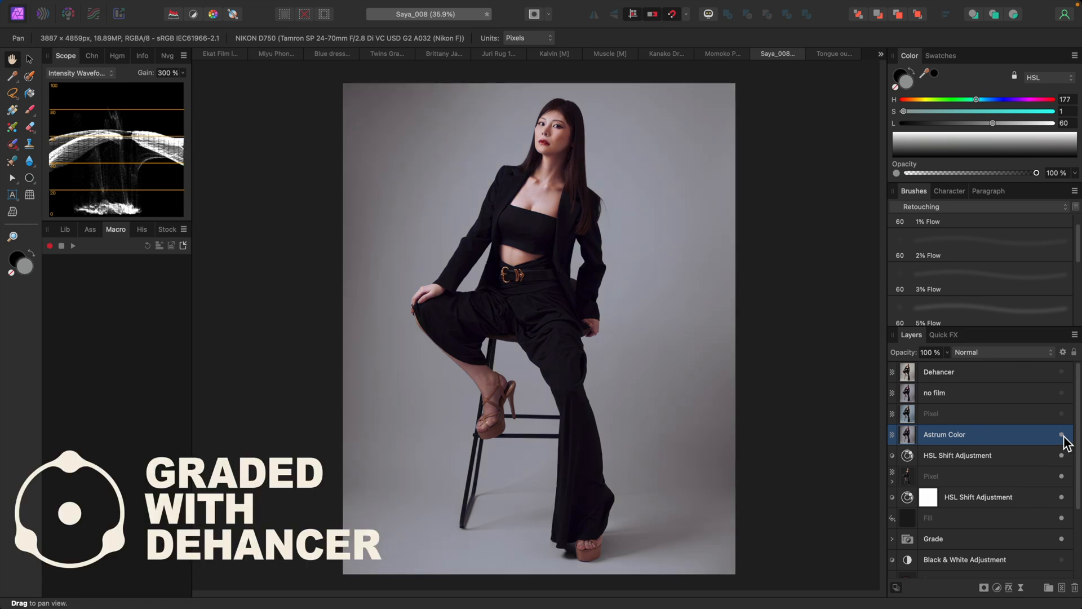
left_click(1062, 413)
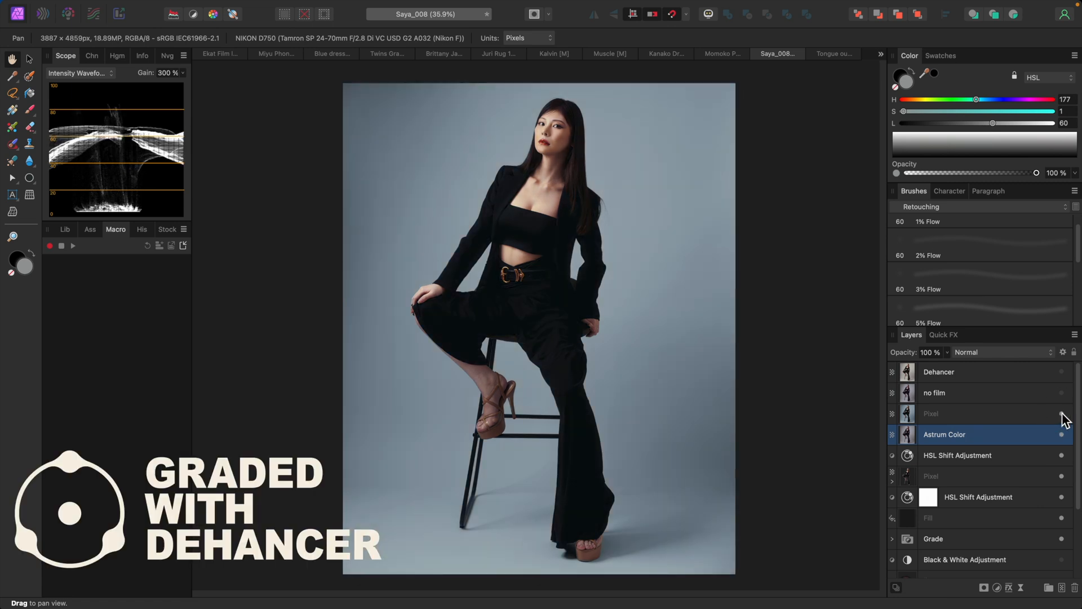
left_click(1061, 413)
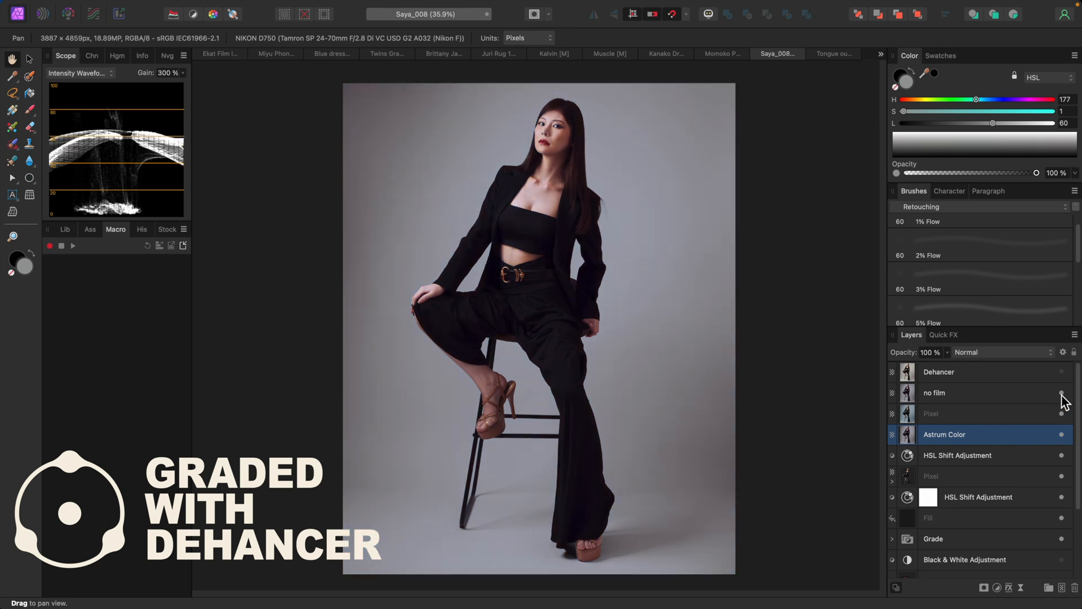
left_click(1061, 372)
key("super+plus")
key("super+plus")
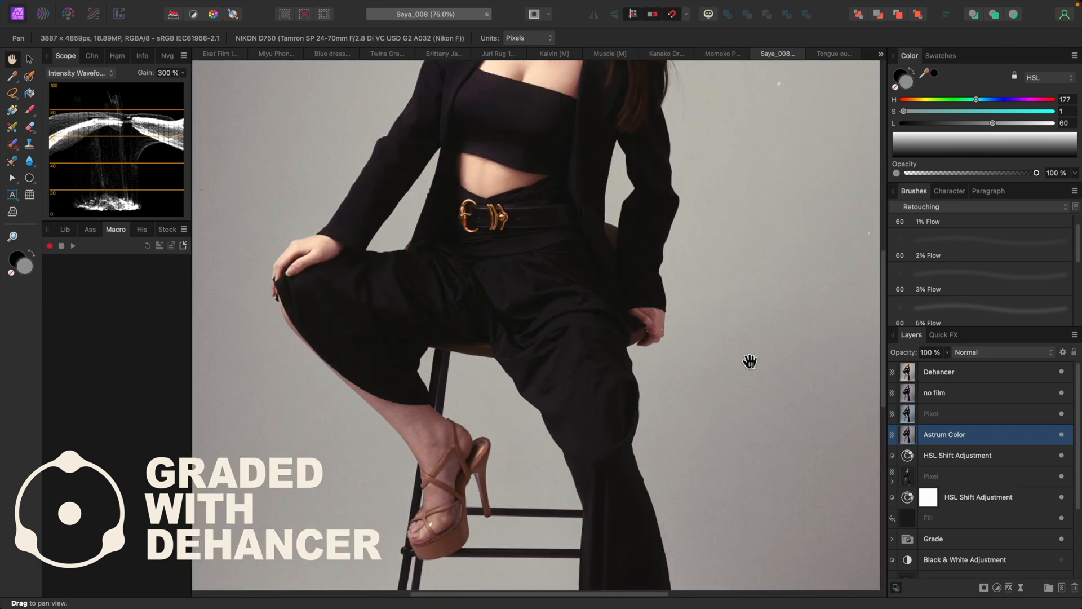
scroll(749, 362, "up", 5)
scroll(750, 362, "up", 2)
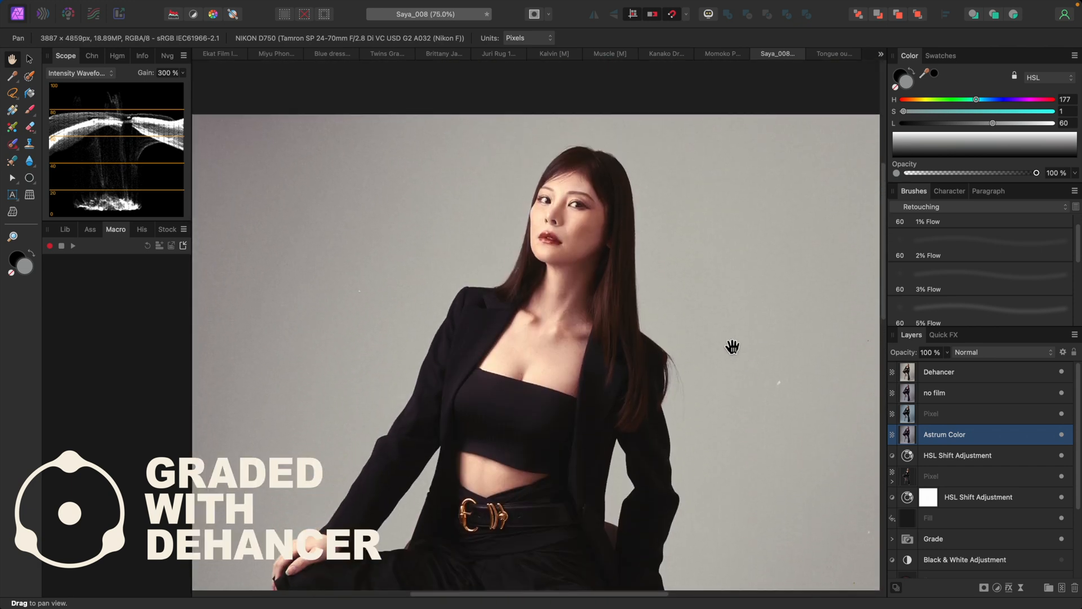
Step: Hide the Dehancer, no film, upper Pixel and Astrum Color layers in turn to compare the grades with the ungraded portrait
left_click(1063, 372)
left_click(1063, 393)
left_click(1063, 413)
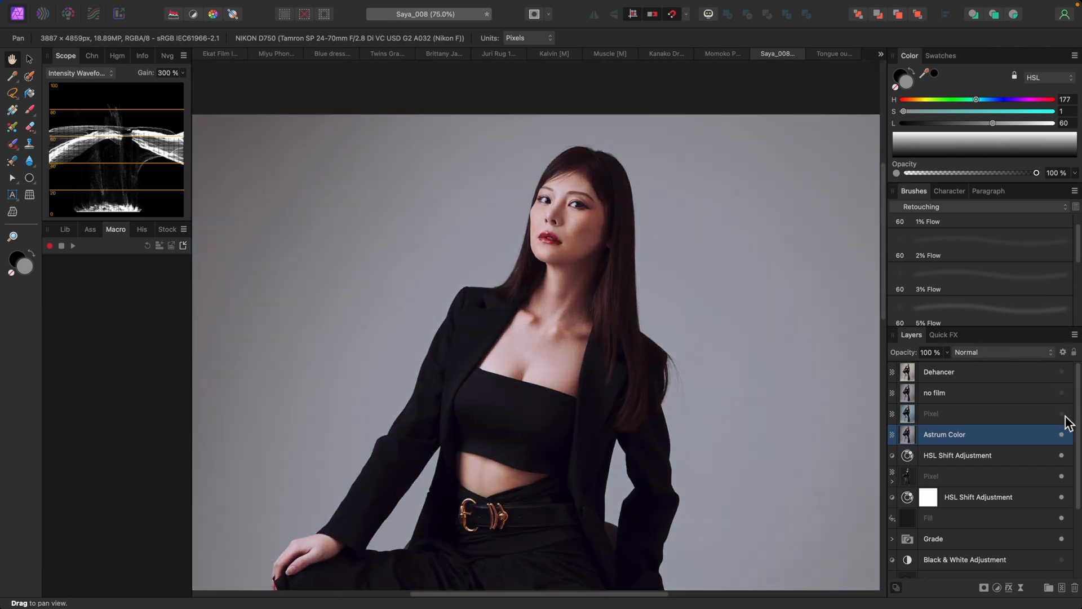
left_click(1063, 435)
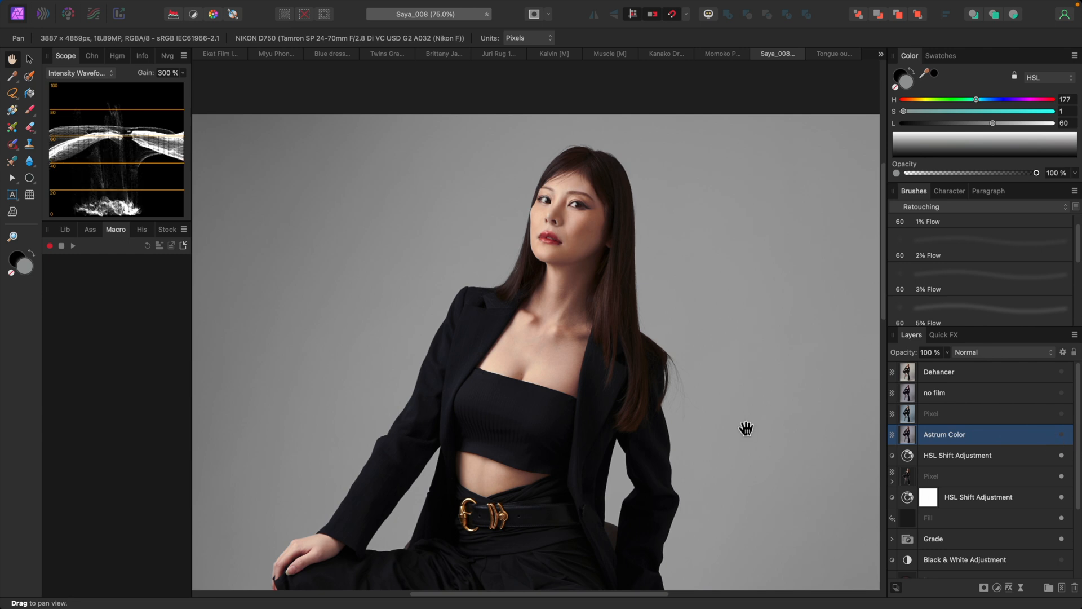
Step: Turn the Astrum Color, upper Pixel, no film and Dehancer layers back on in sequence and compare the result on the full black-suit portrait
scroll(752, 430, "down", 2)
left_click(1063, 435)
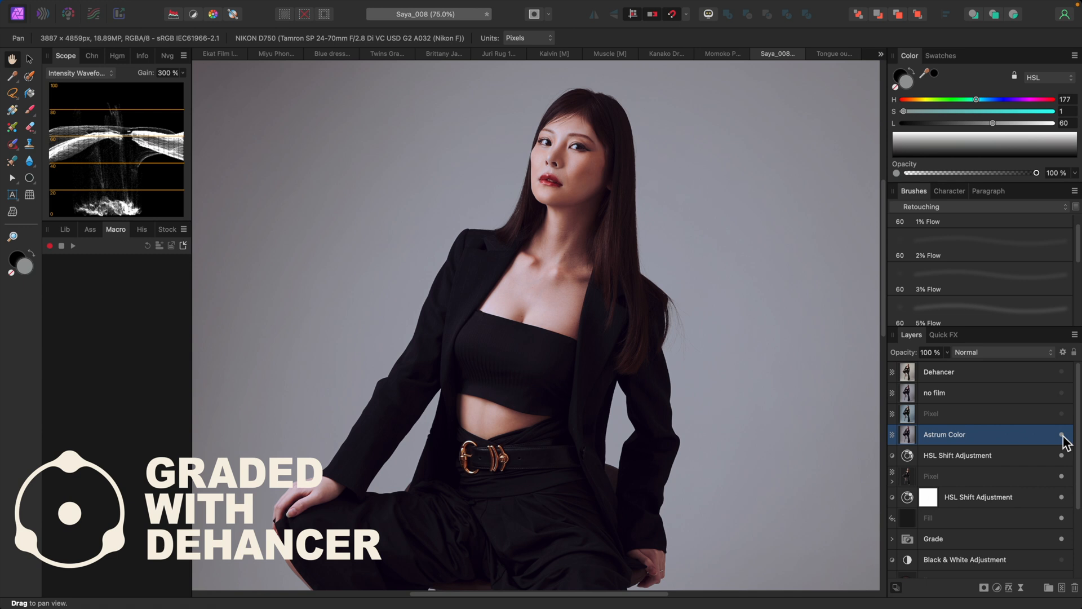
left_click(1062, 413)
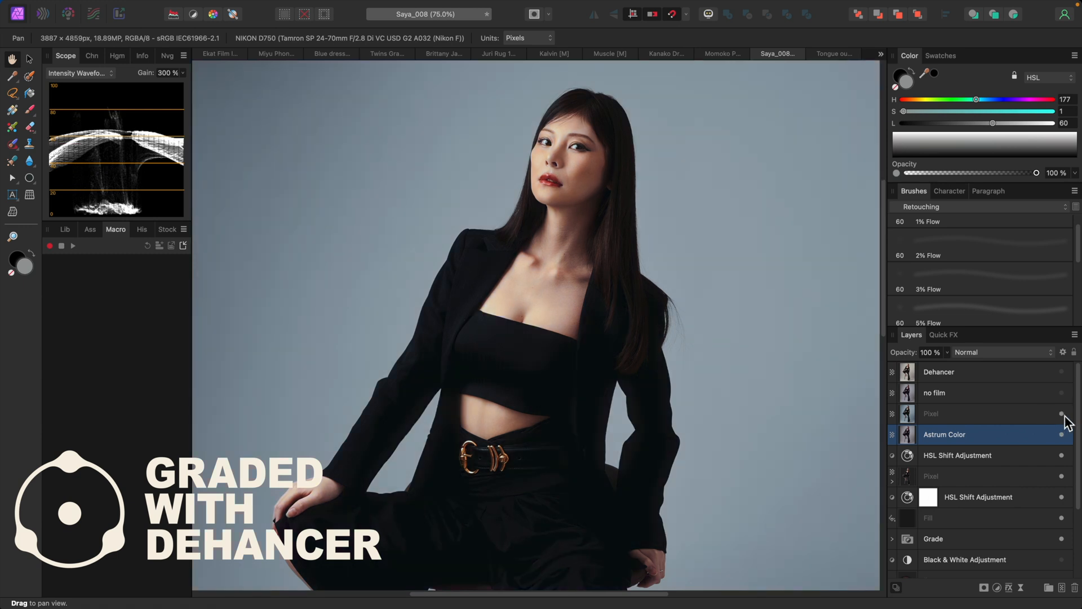
left_click(1062, 392)
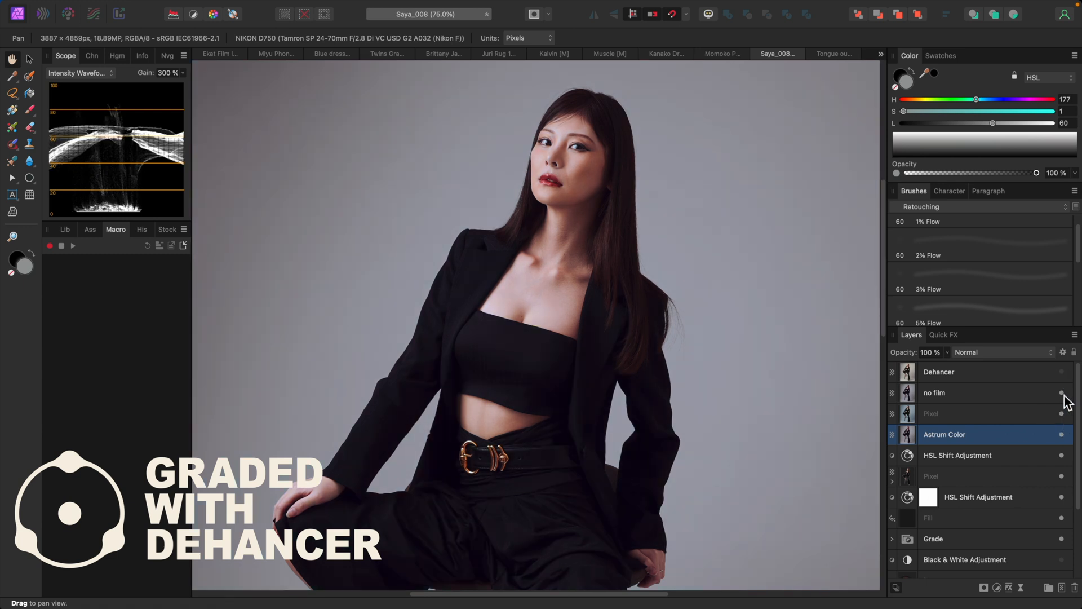
left_click(1063, 372)
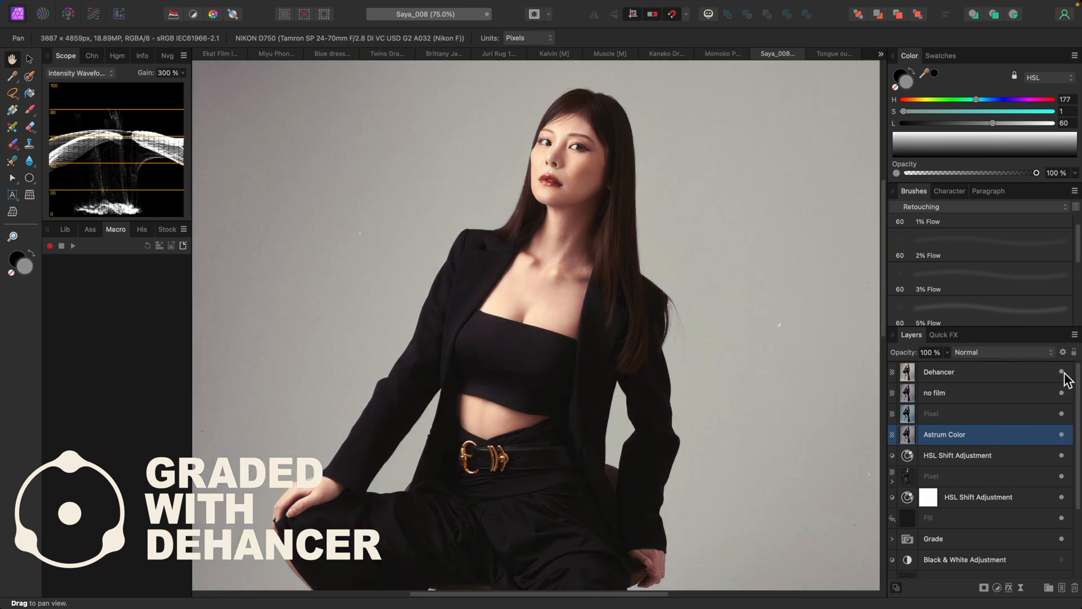
key("super+0")
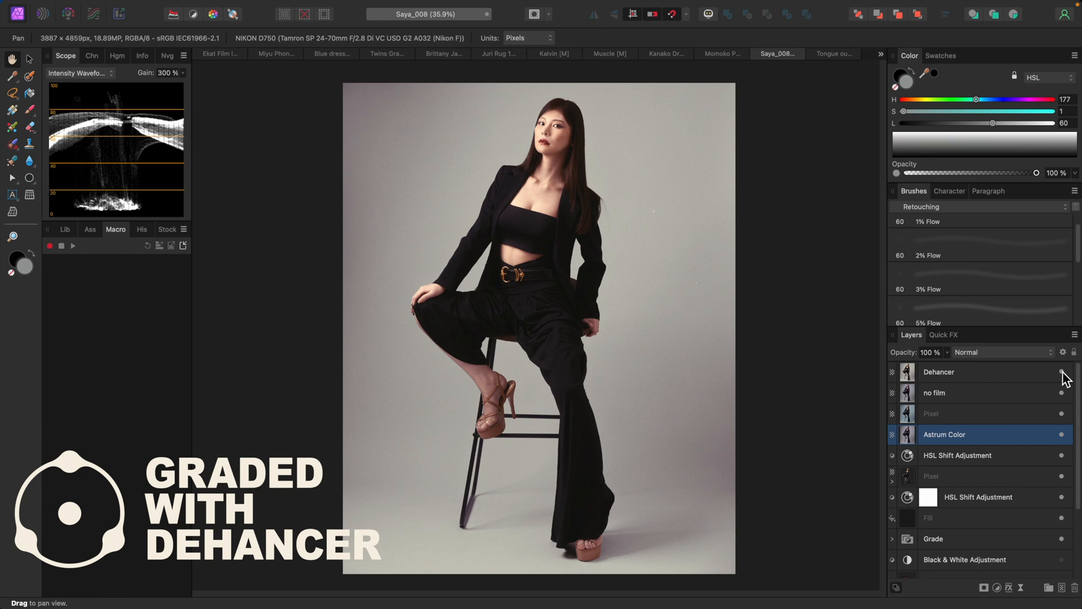
Step: Switch to the Tongue out document and show its Dehancer layer to compare the grade
left_click(833, 55)
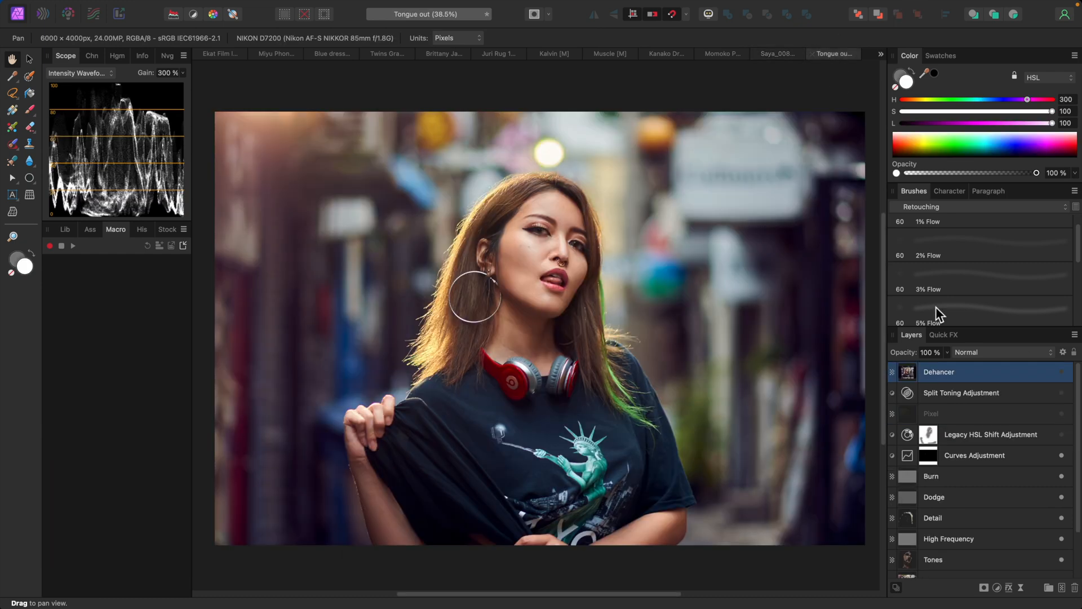
left_click(1062, 373)
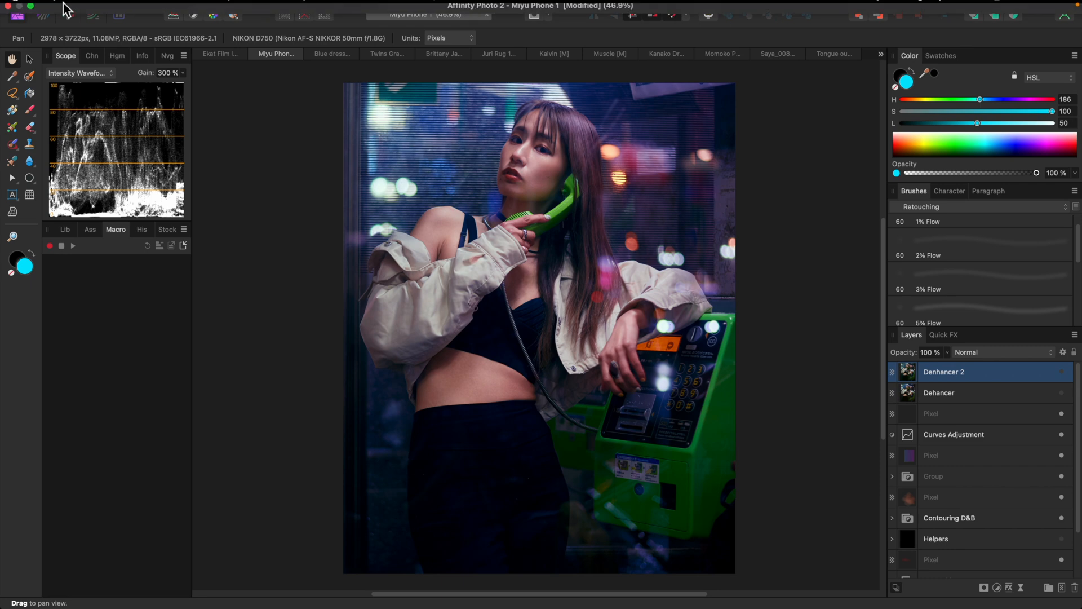
Step: Review the Photoshop Plugins settings with the plugin search folder and the option allowing unknown plugins, leaving them unchanged
left_click(73, 8)
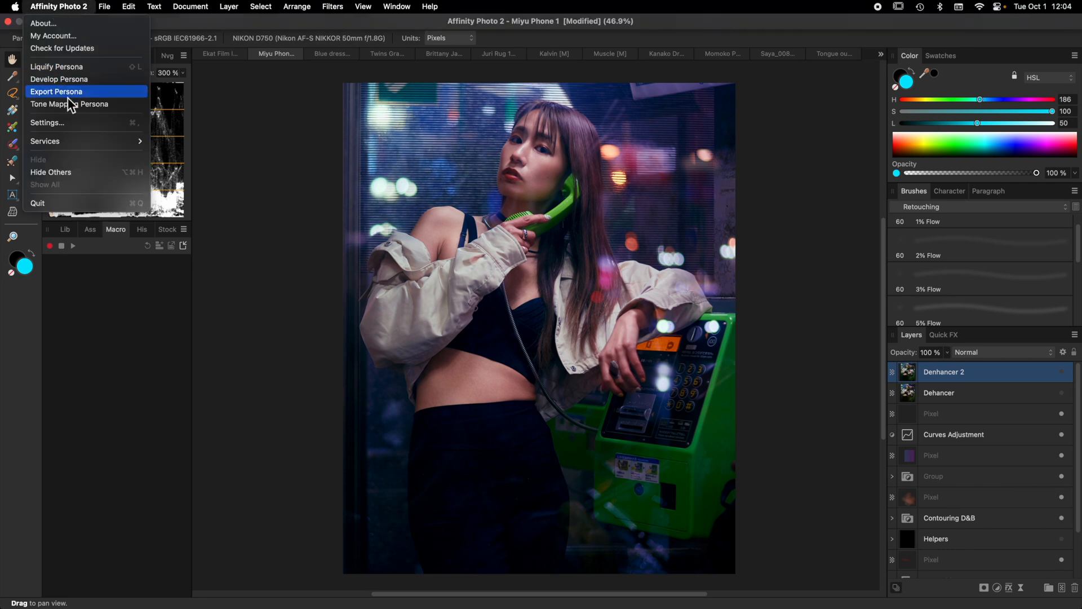
left_click(62, 122)
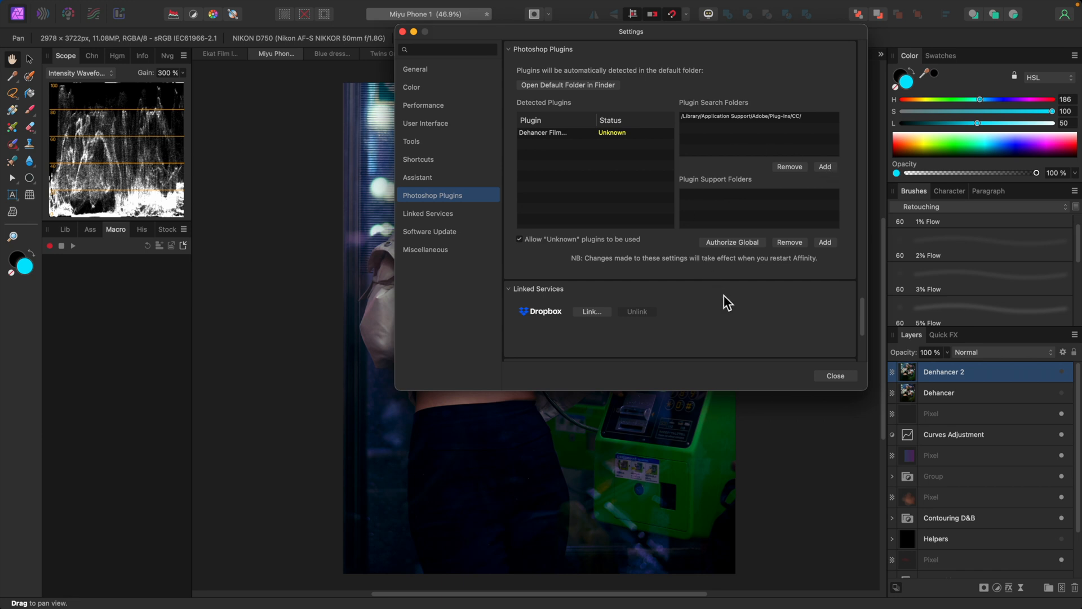
left_click(840, 378)
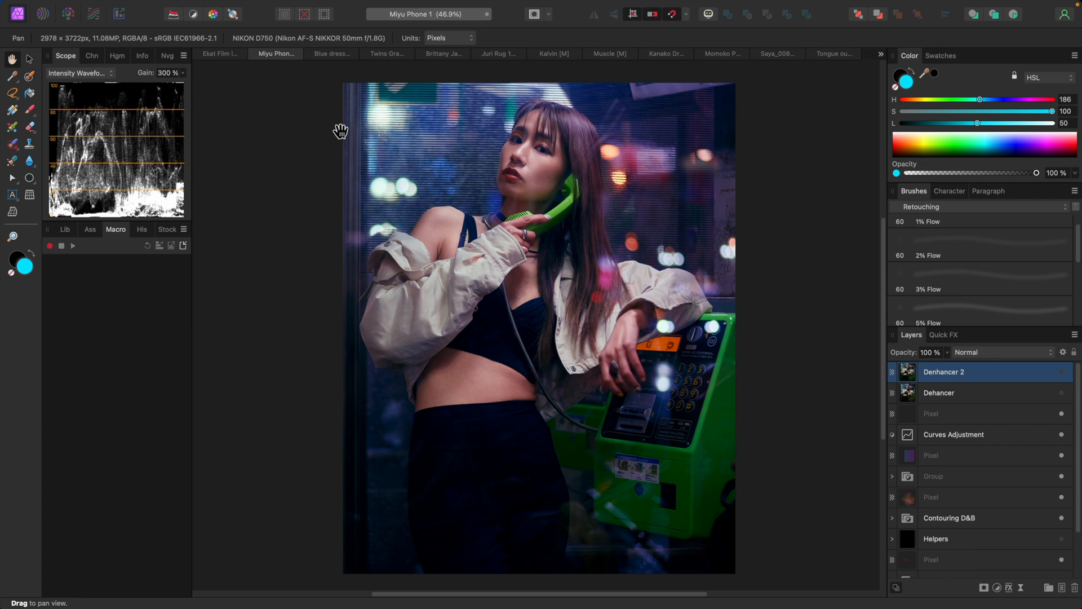
Step: Check where the Dehancer Film plugin filter is found while the Denhancer 2 layer is selected, without running it
mouse_move(390, 3)
left_click(333, 6)
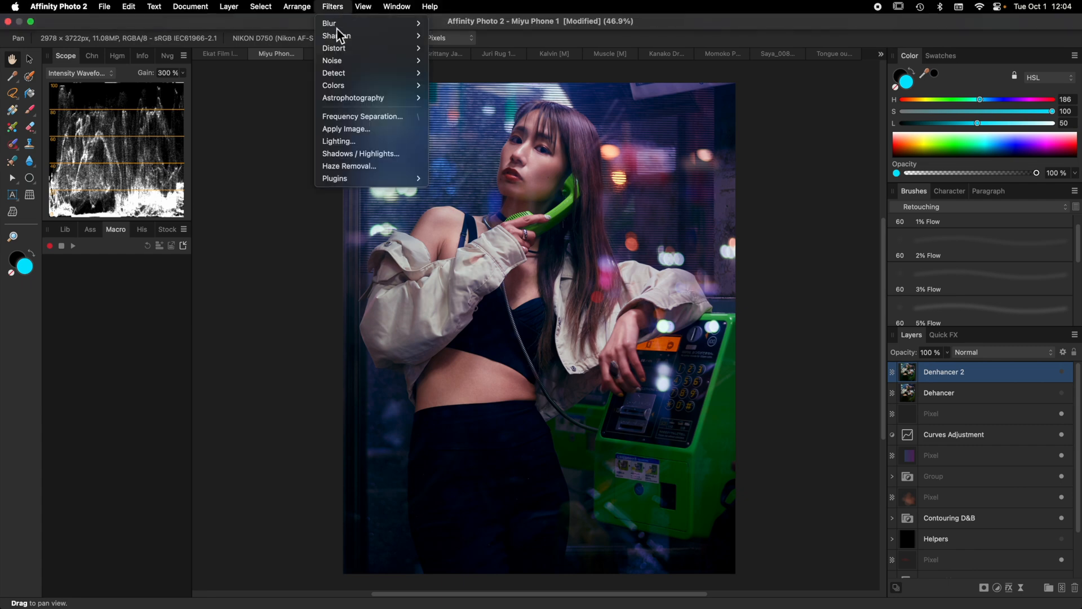
mouse_move(410, 180)
mouse_move(455, 181)
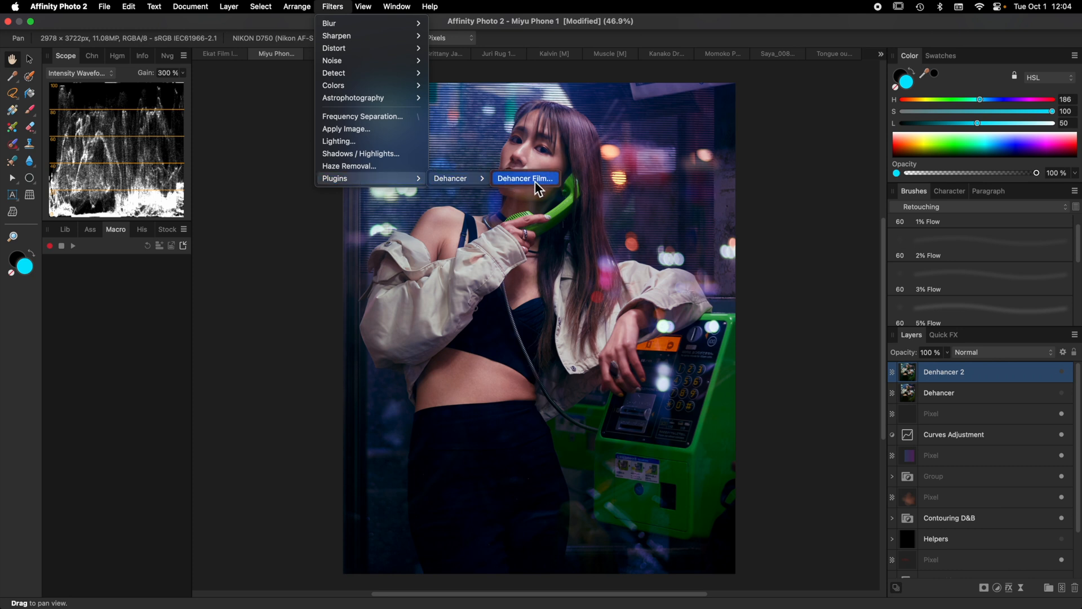
left_click(777, 172)
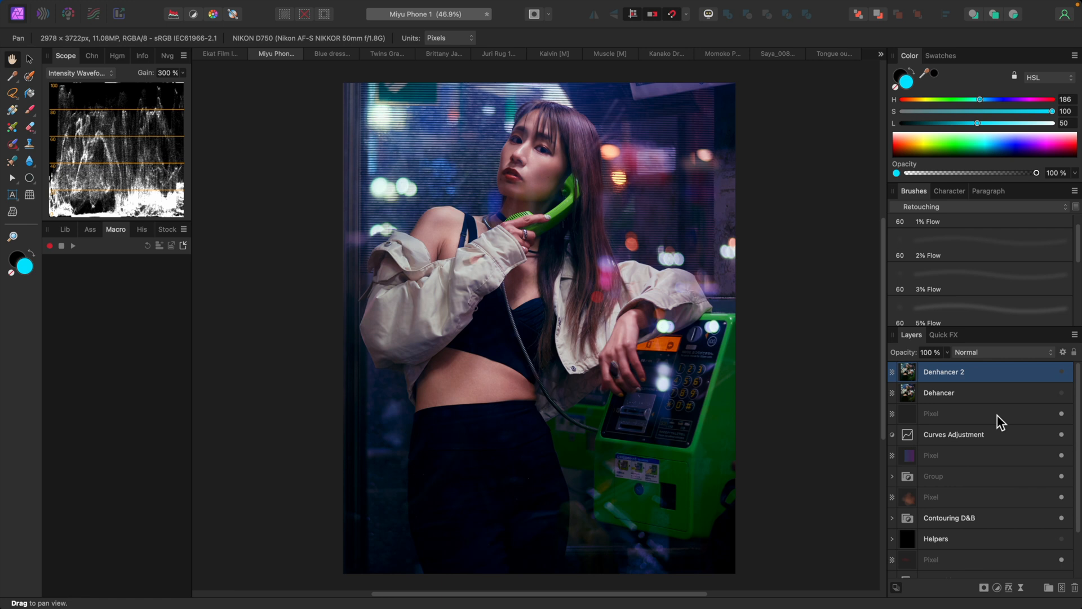
Step: Select the Curves Adjustment layer and check whether the Dehancer Film filter can be run on it
left_click(994, 435)
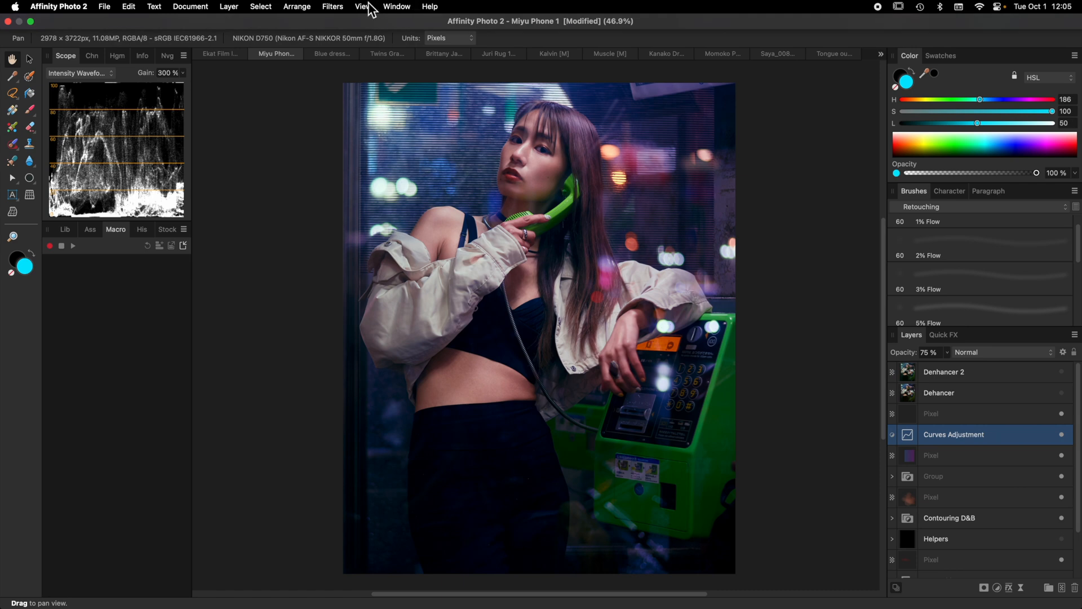
left_click(332, 6)
mouse_move(367, 179)
mouse_move(467, 179)
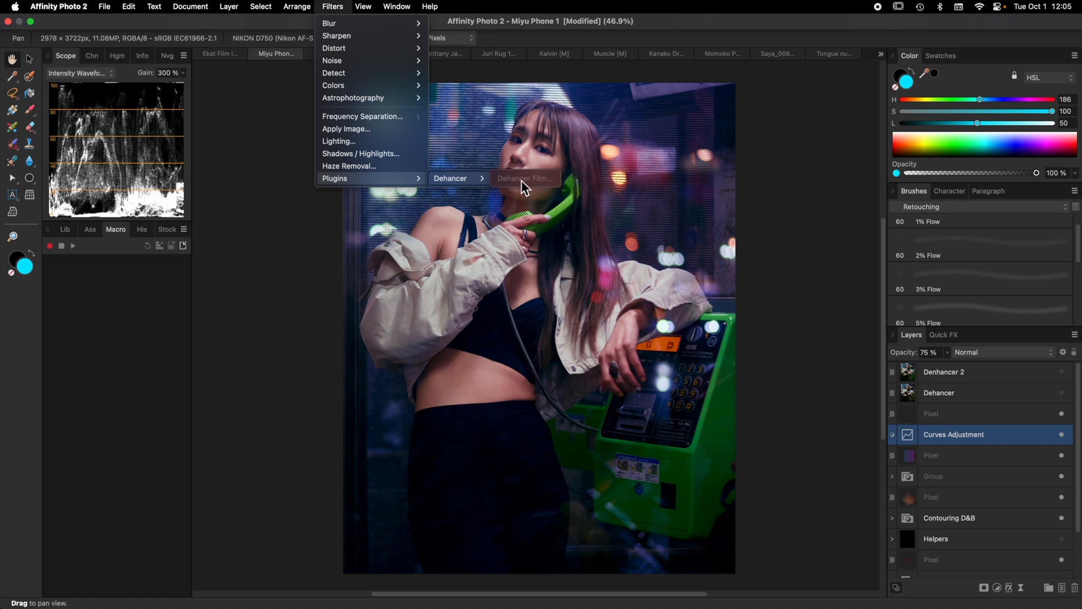
left_click(824, 317)
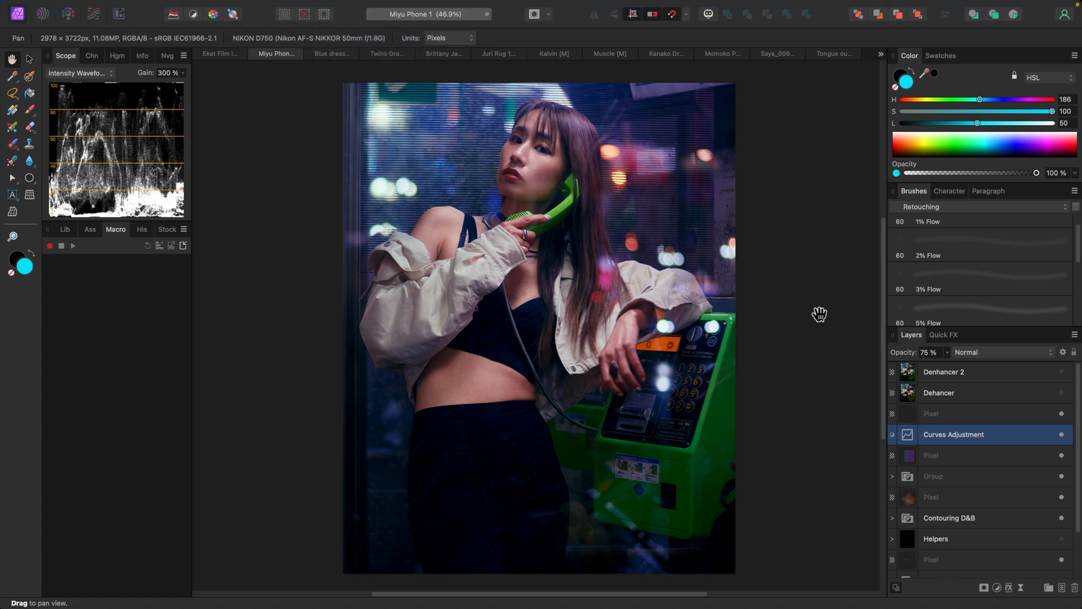
Step: Try Dehancer Film on a new empty pixel layer above Denhancer 2, sampling Agfa profiles including Agfacolor Portrait XPS 160, and cancel
left_click(981, 375)
key("super+shift+n")
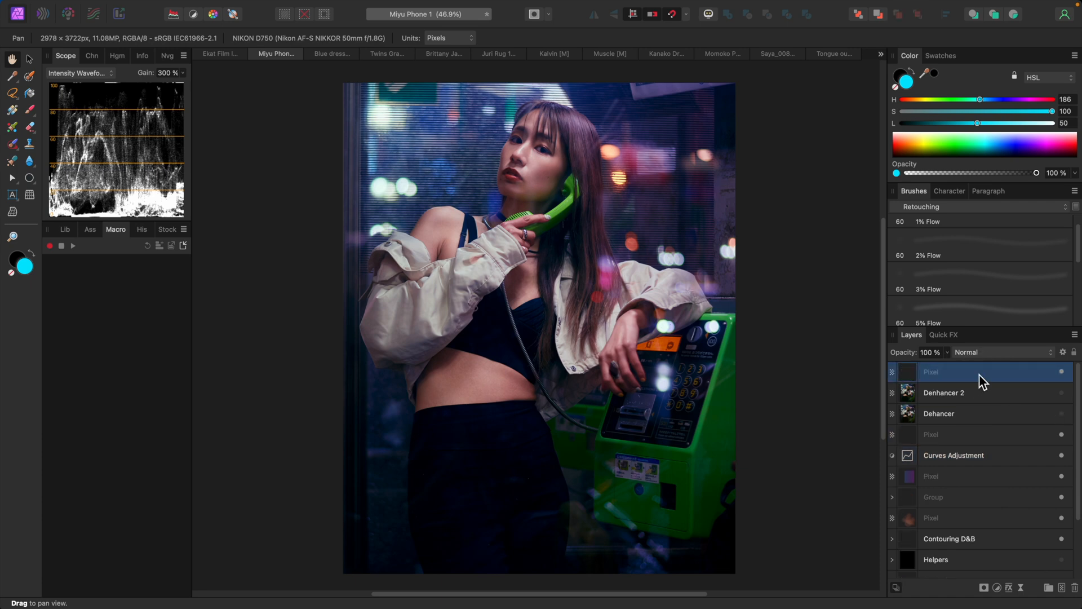
left_click(337, 7)
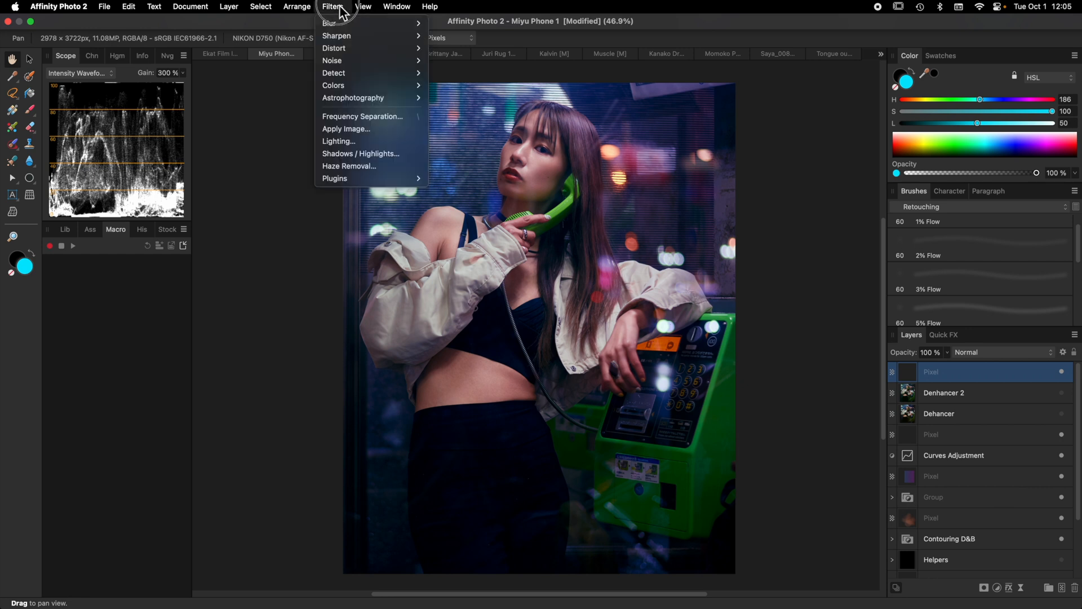
mouse_move(395, 178)
mouse_move(460, 178)
left_click(518, 179)
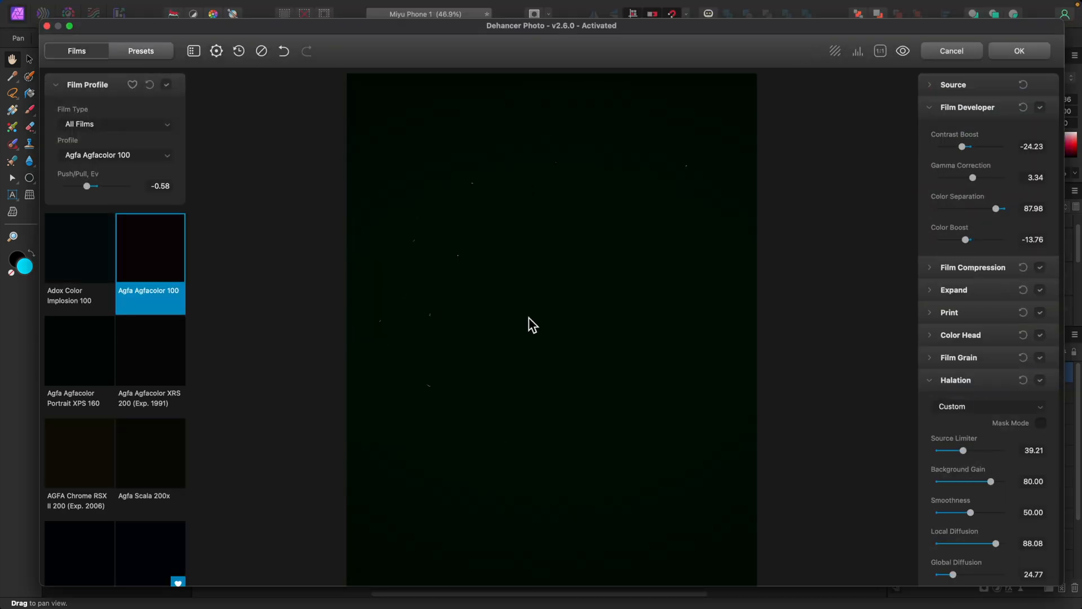
left_click(167, 374)
left_click(87, 372)
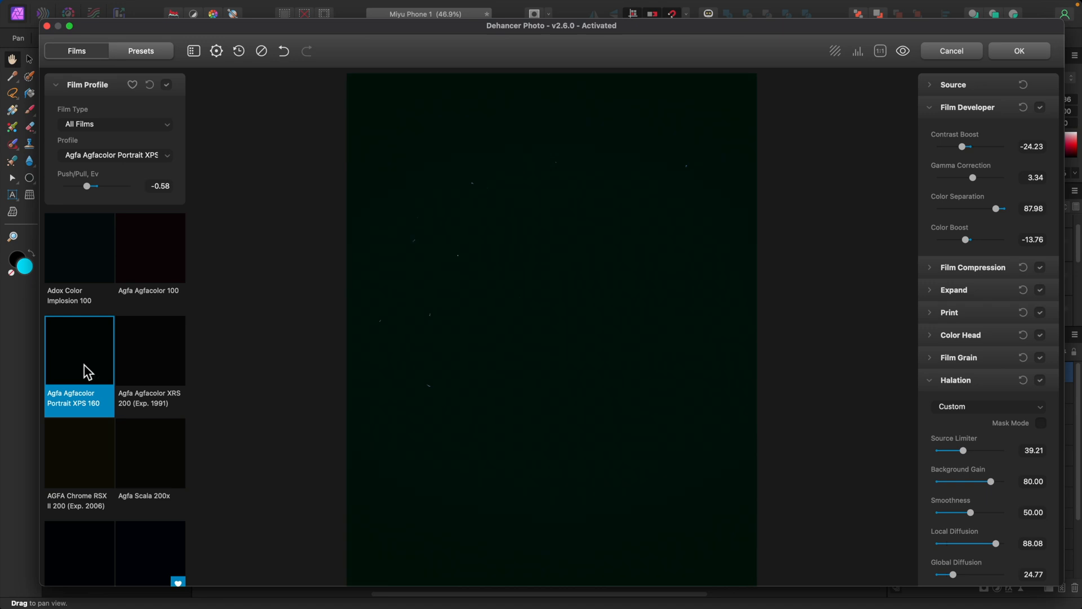
left_click(961, 52)
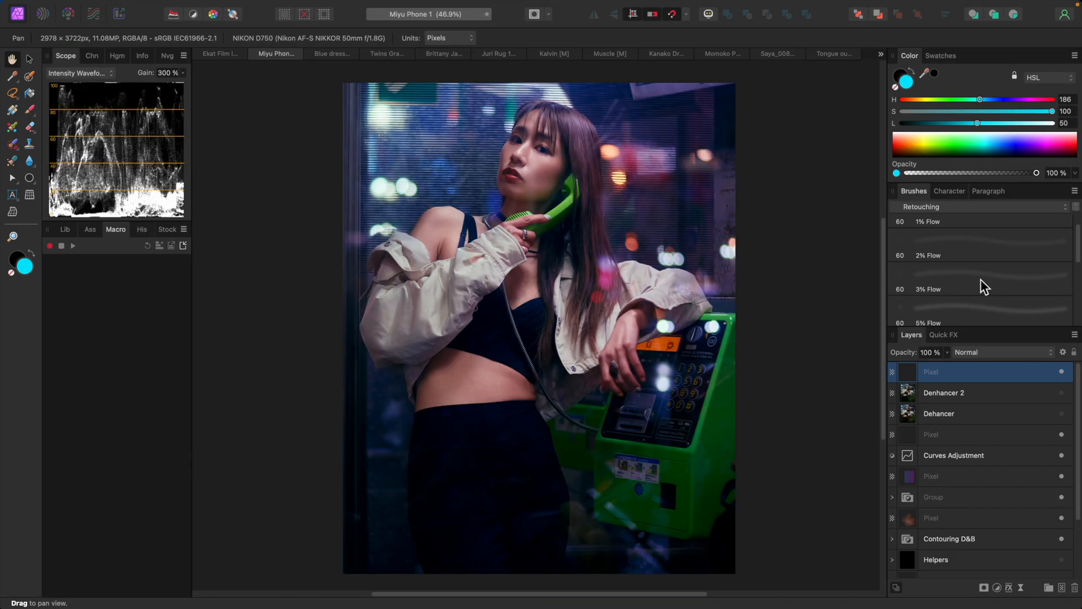
Step: Delete the pixel layer above the Curves Adjustment and the empty pixel layer at the top of the stack
left_click(1023, 435)
key("Delete")
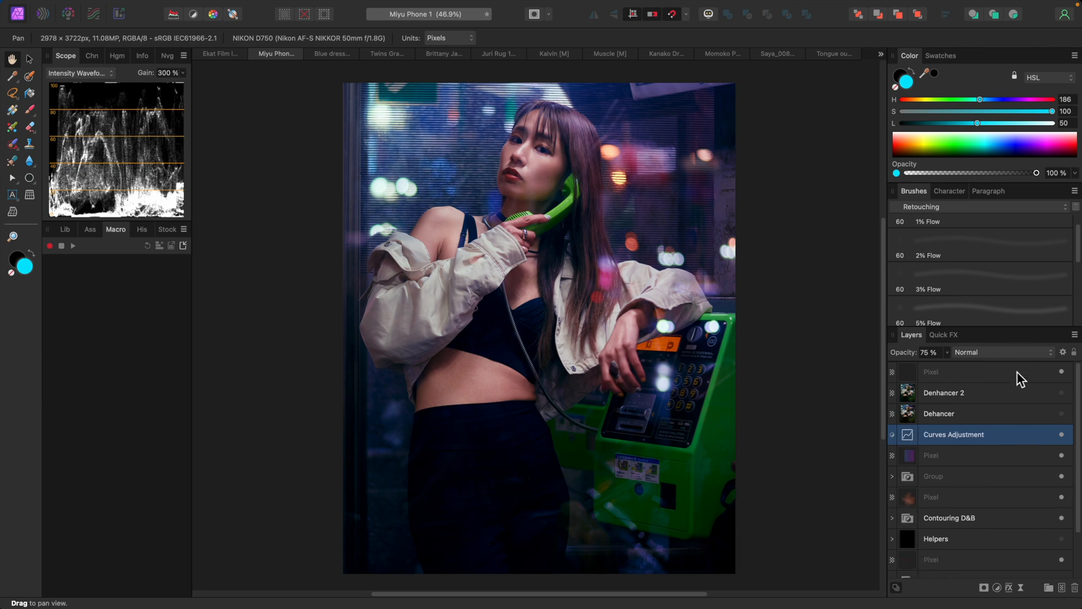
left_click(1017, 371)
key("Delete")
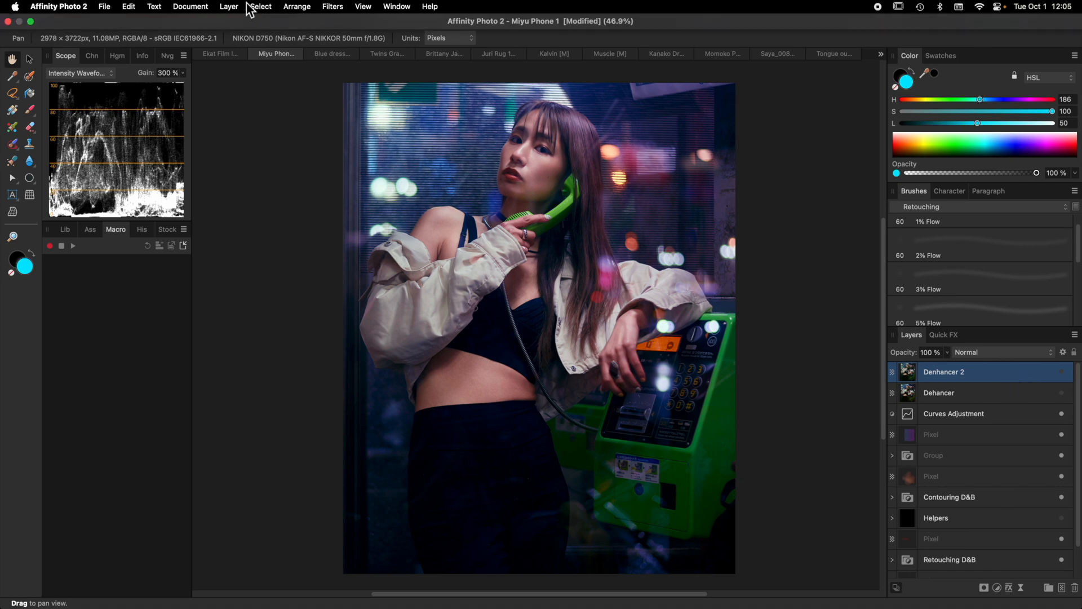
Step: Merge the visible layers into a new pixel layer on top and open Dehancer Film on it
left_click(229, 6)
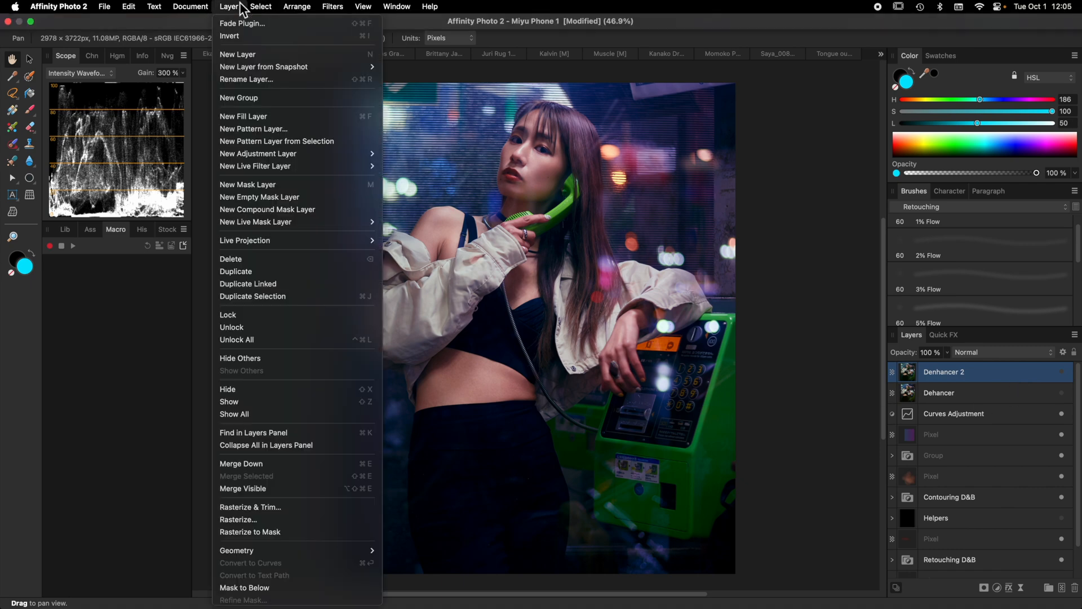
left_click(278, 489)
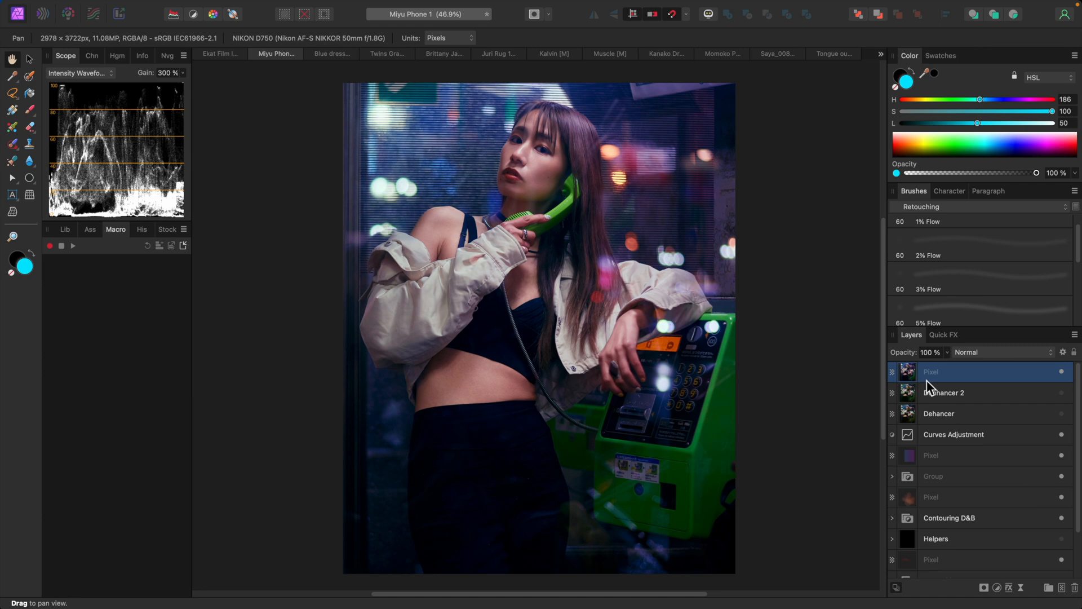
left_click(332, 6)
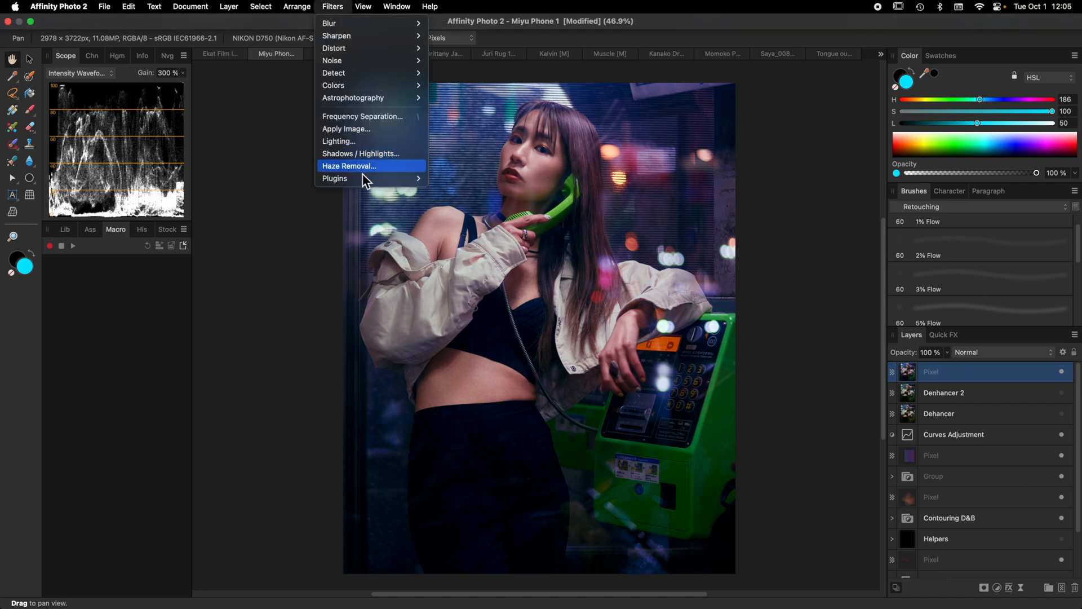
left_click(519, 179)
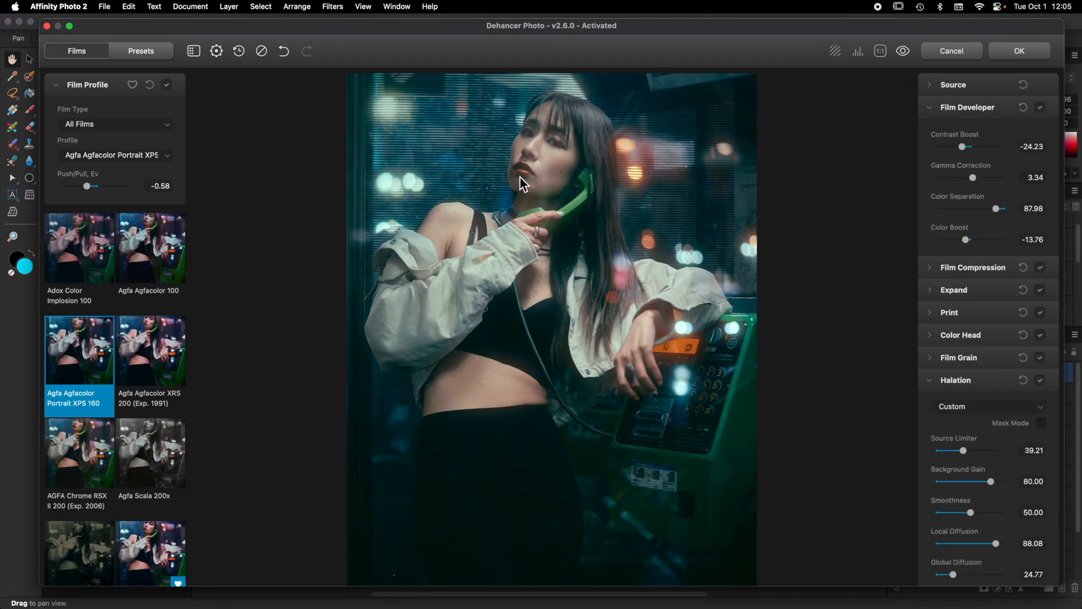
Step: Preview Agfacolor 100, Agfacolor XRS 200, Adox Color Implosion 100, AGFA Chrome RSX II 200 and Agfa Scala 200x, and cancel the plugin
left_click(157, 269)
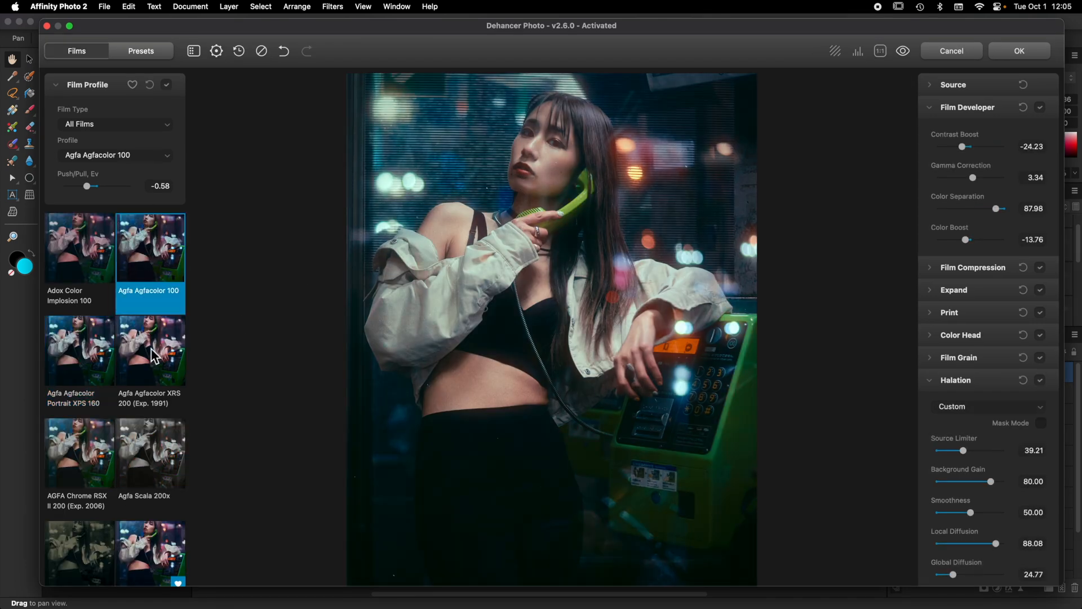
left_click(155, 357)
left_click(72, 287)
left_click(84, 451)
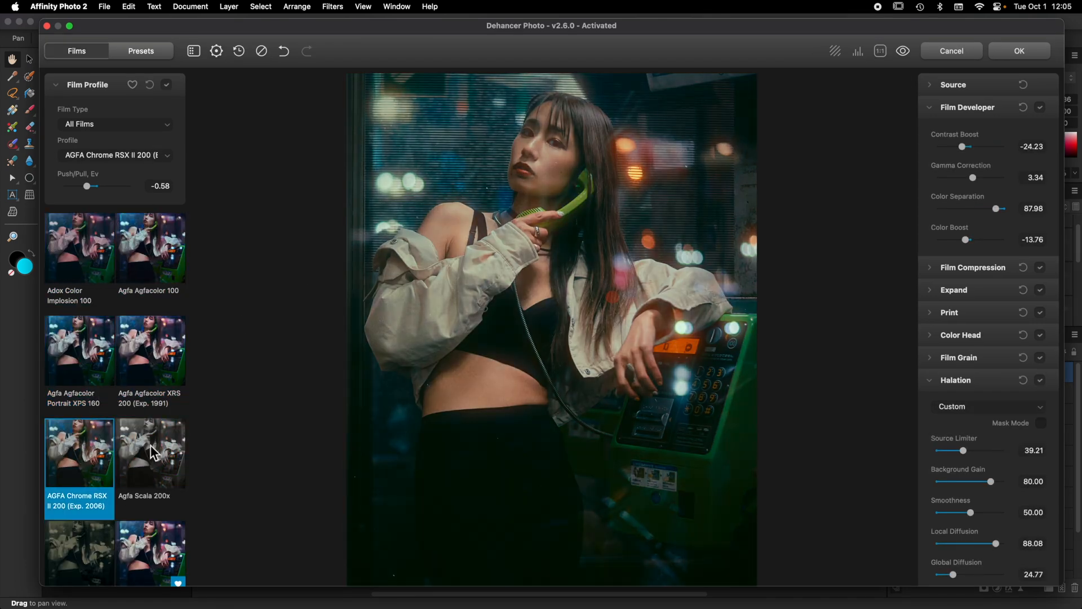
left_click(151, 453)
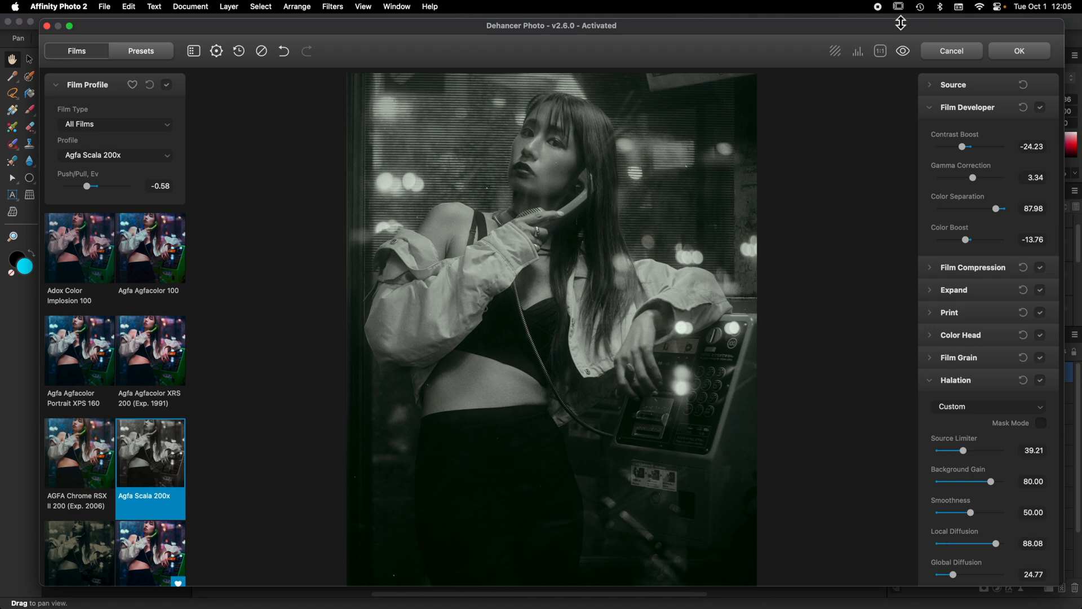
left_click(952, 50)
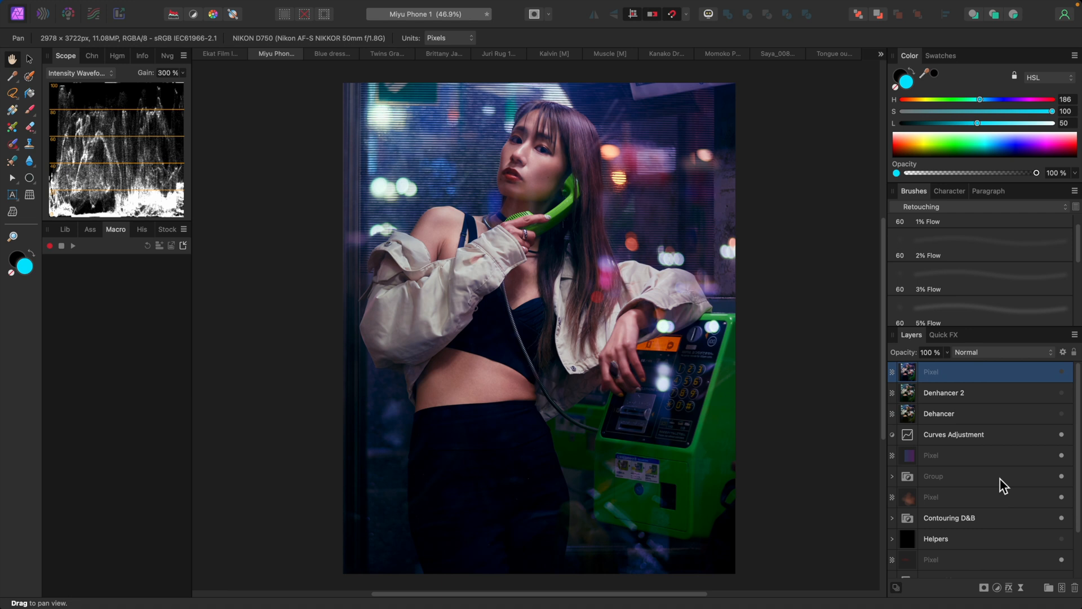
Step: Reopen the Dehancer Film plugin on the merged pixel layer at the top of the stack
scroll(998, 478, "down", 3)
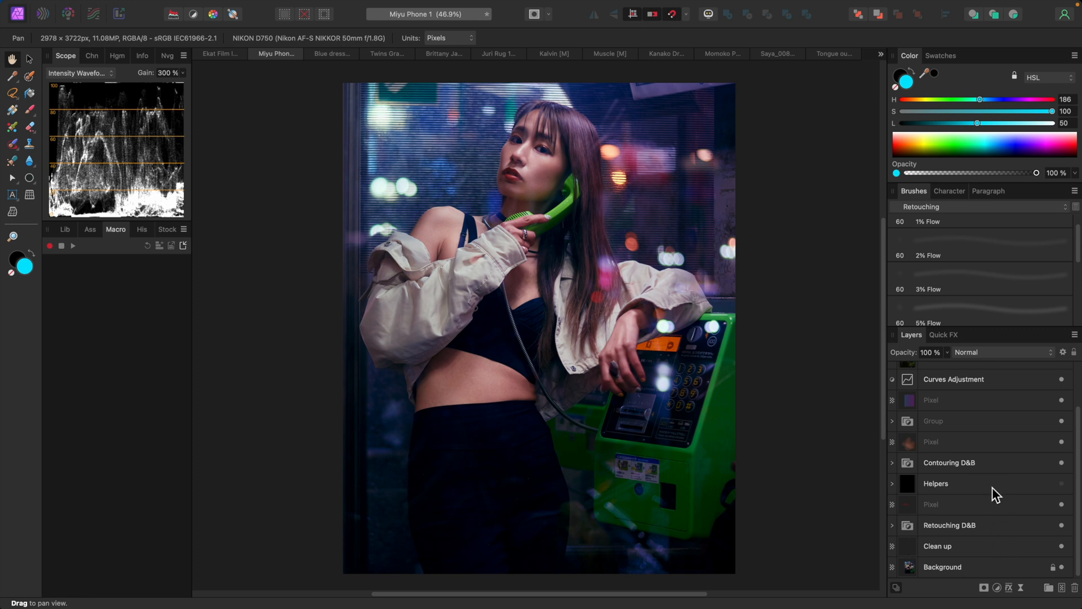
scroll(1003, 478, "up", 3)
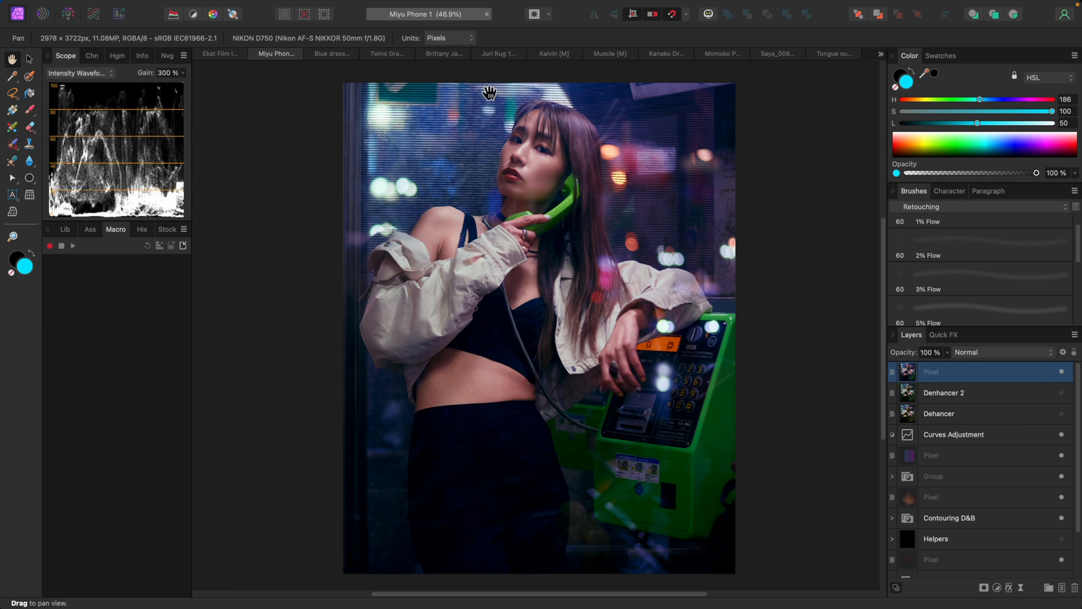
left_click(333, 6)
mouse_move(345, 183)
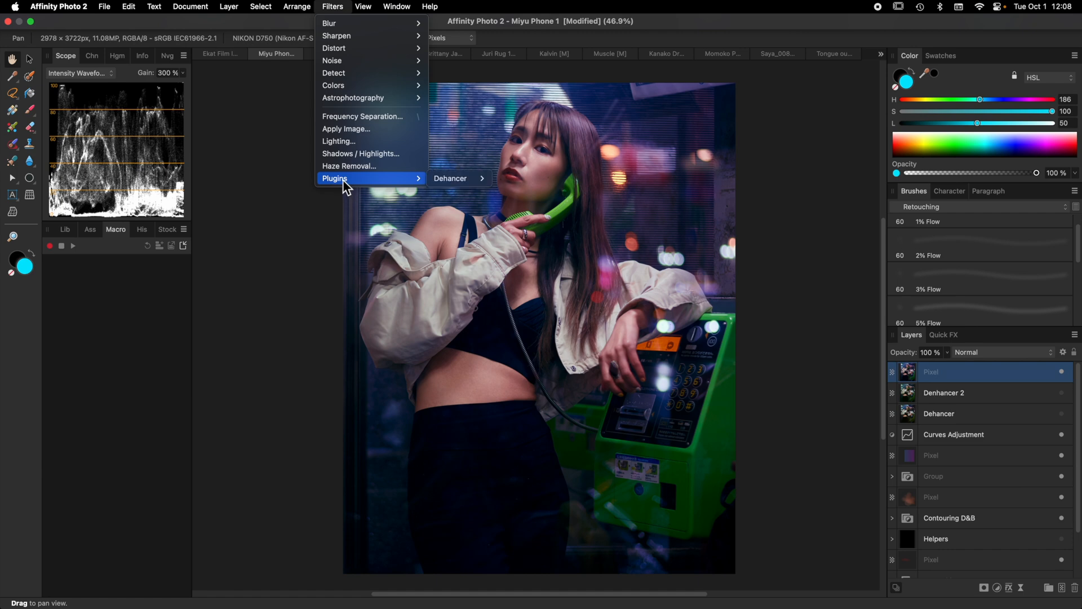
mouse_move(450, 179)
left_click(507, 180)
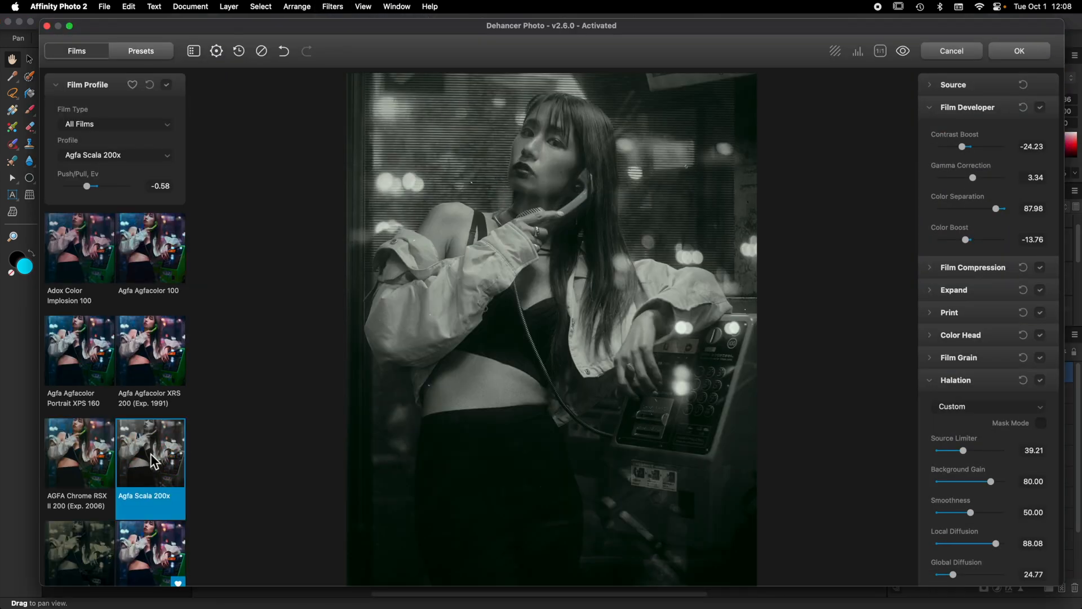
Step: Apply the Agfa Scala 200x grade to the top pixel layer and hide that layer
left_click(1020, 54)
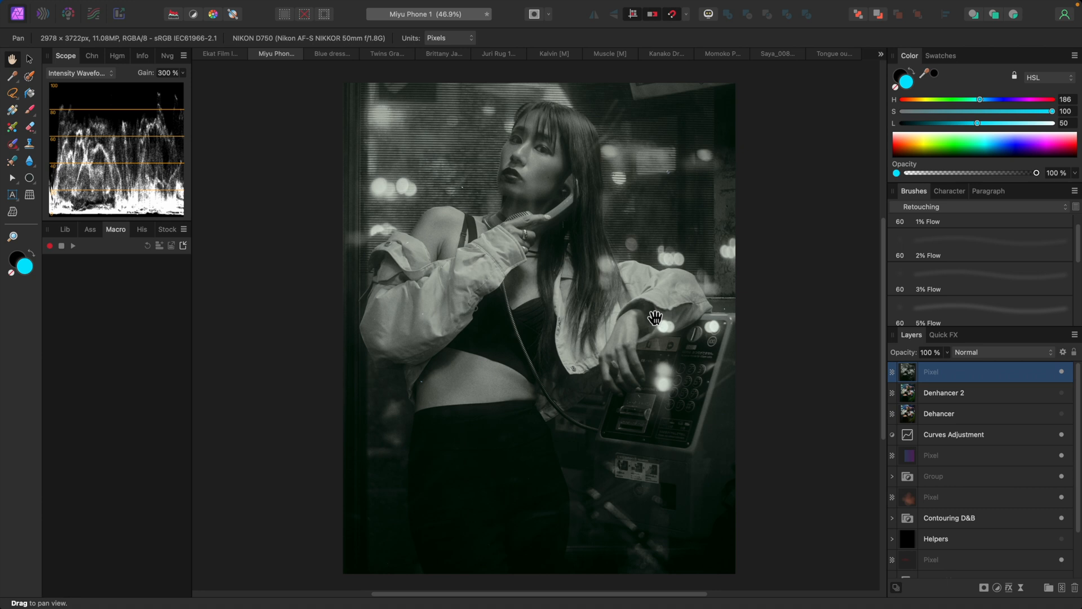
left_click(1062, 372)
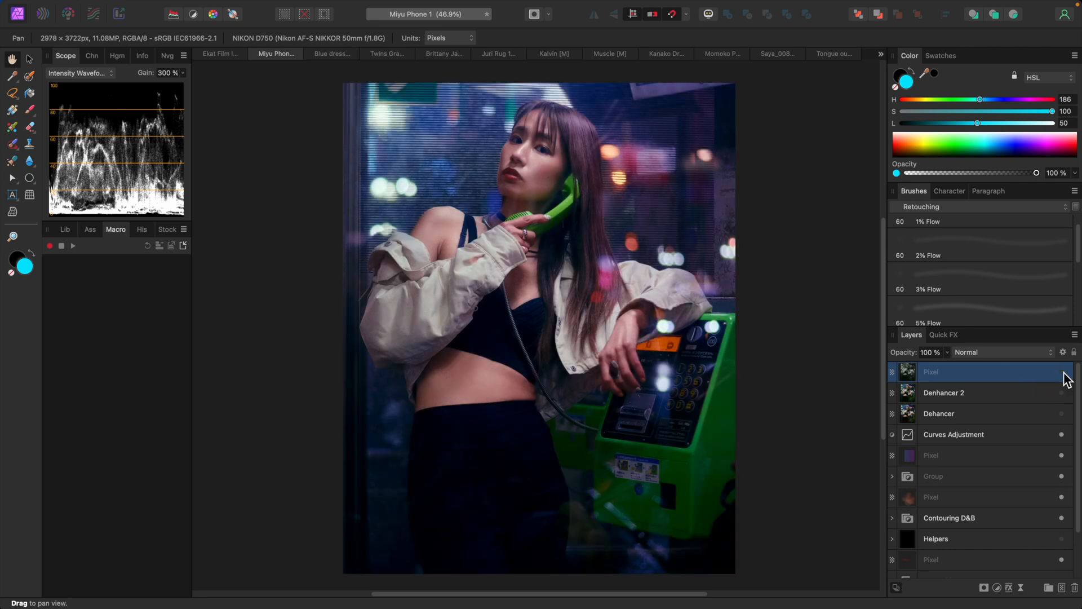
Step: Merge the visible layers into a new pixel layer directly above the Curves Adjustment
left_click(1036, 446)
mouse_move(313, 3)
left_click(227, 6)
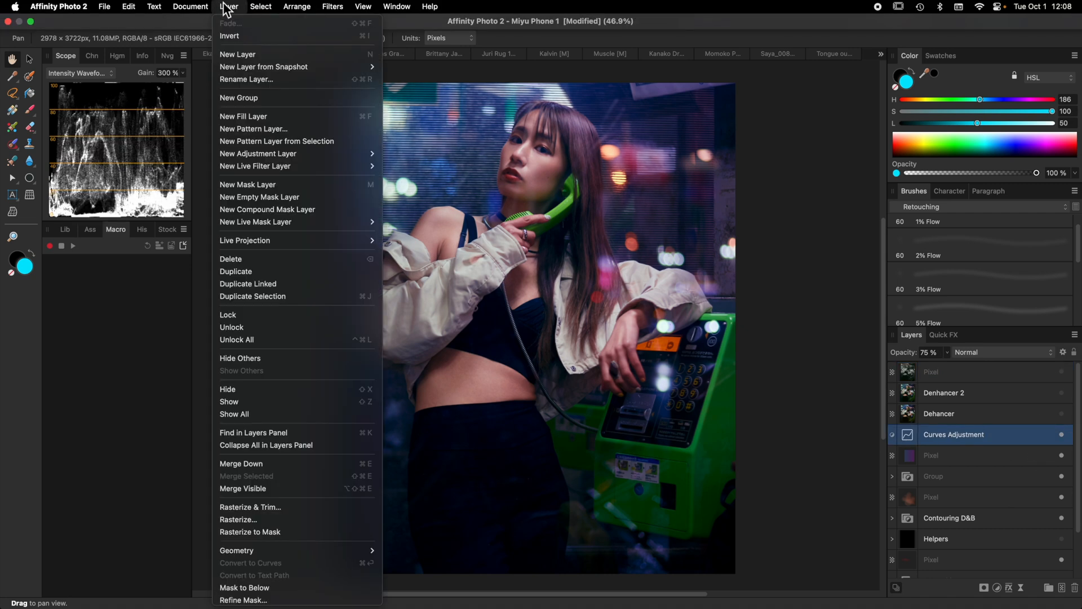
left_click(251, 488)
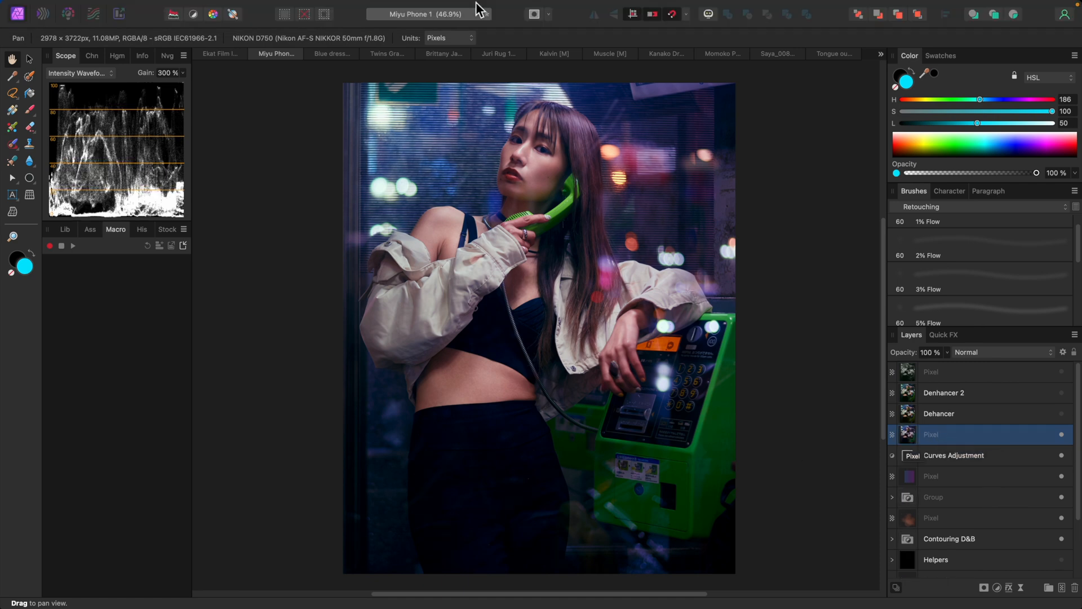
Step: Open Dehancer Film on the new merged layer and cancel the plugin
mouse_move(395, 5)
left_click(332, 7)
mouse_move(361, 179)
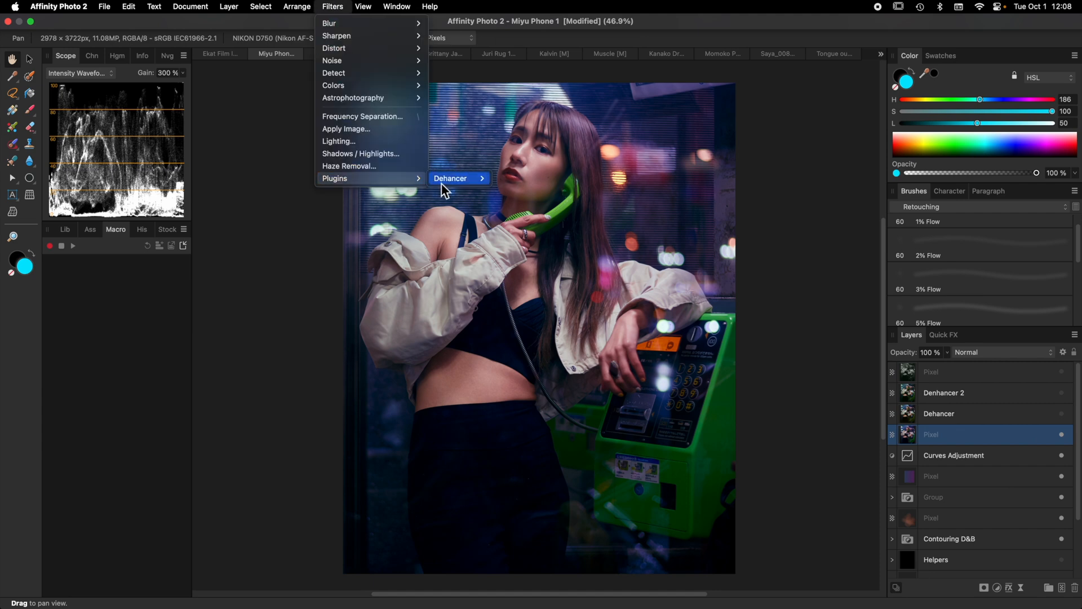
left_click(529, 182)
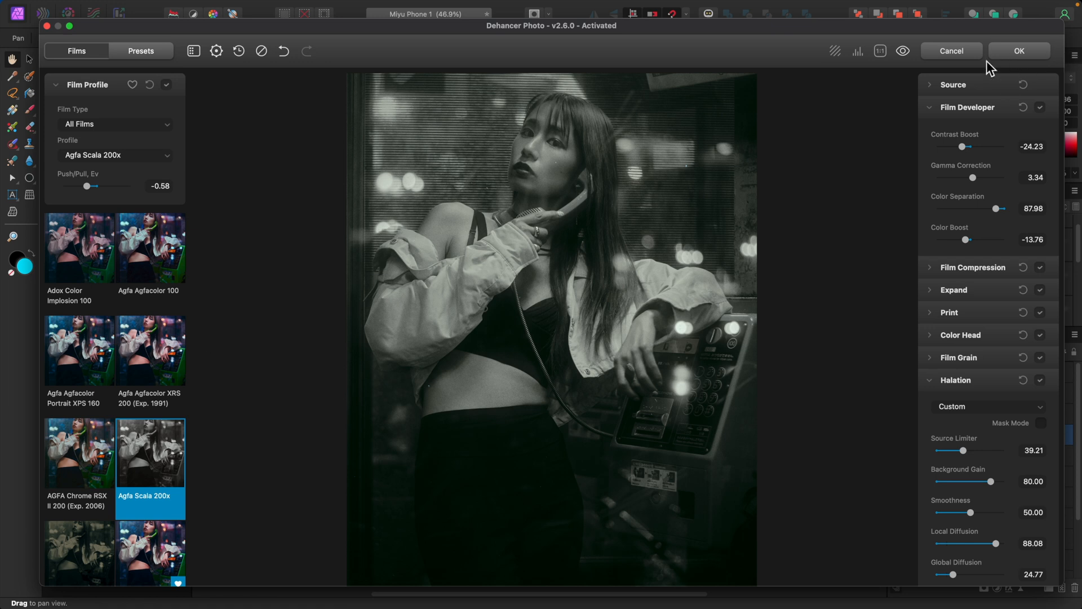
left_click(964, 54)
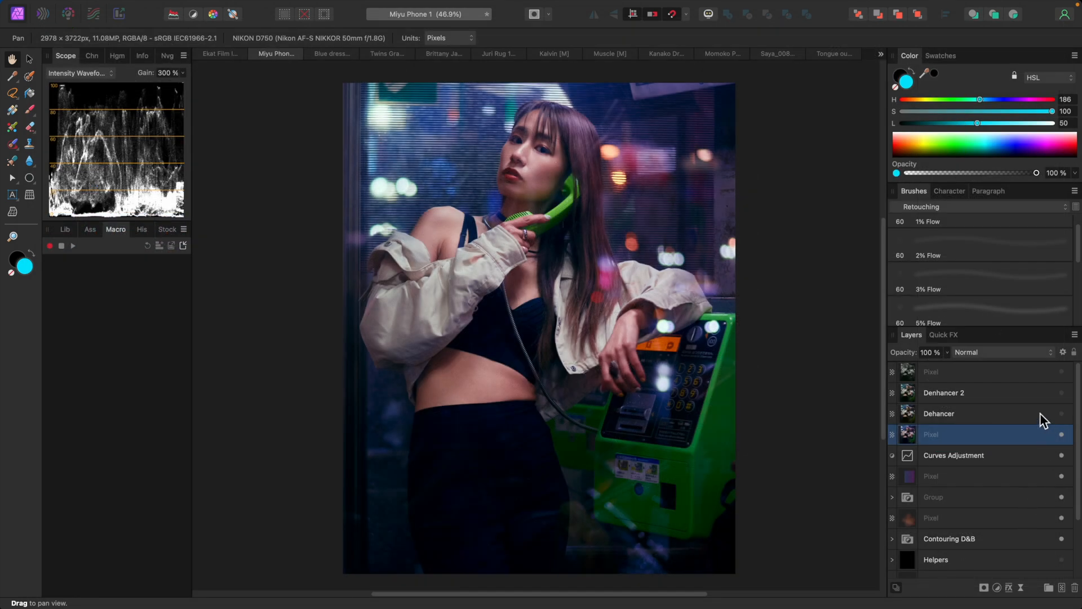
Step: Delete the hidden pixel layer at the top of the stack and briefly show the Denhancer 2 layer
left_click(1013, 371)
key("Delete")
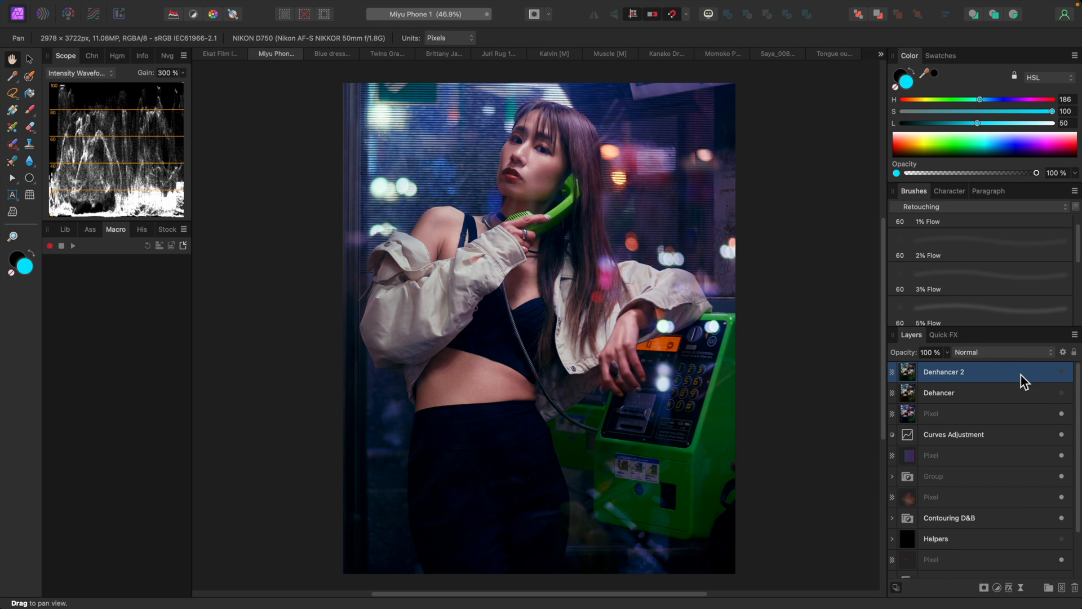
left_click(1063, 372)
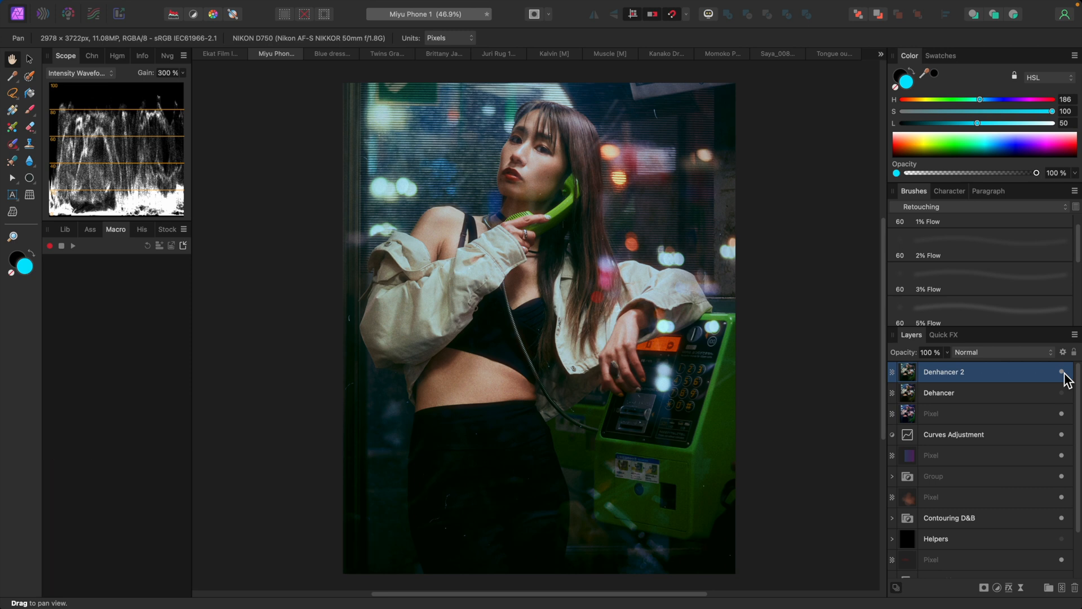
left_click(1062, 372)
Step: Rename the merged pixel layer above the Curves Adjustment as Dehancer 3
left_click(949, 414)
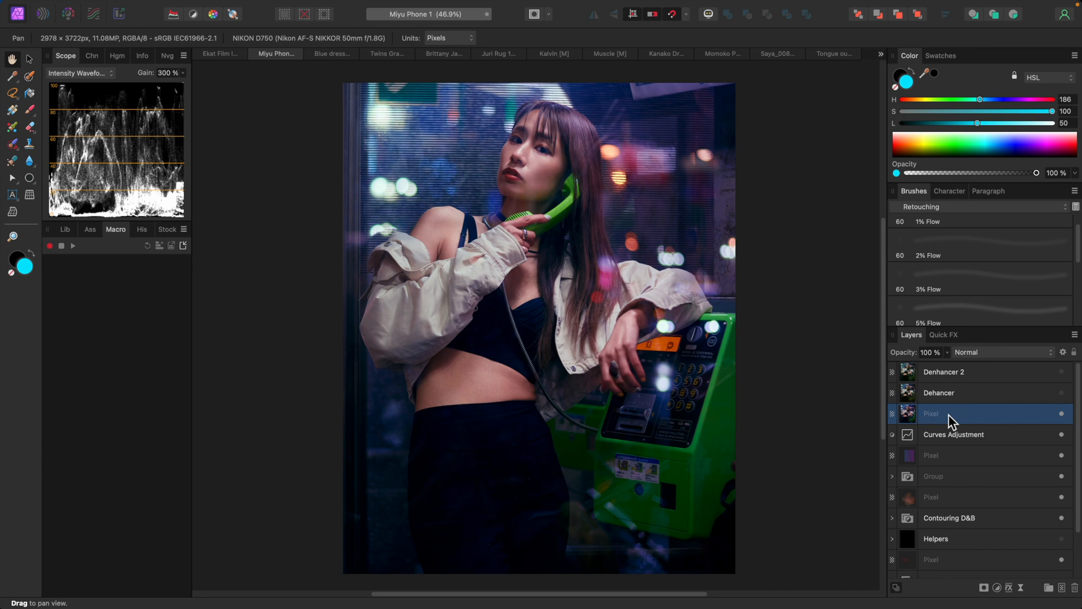
double_click(949, 414)
type("Dehancer 3")
key("Return")
Step: Compare the Dehancer and Denhancer 2 grades by switching their visibility on and off, leaving both layers hidden
left_click(1062, 392)
left_click(1062, 372)
left_click(1063, 372)
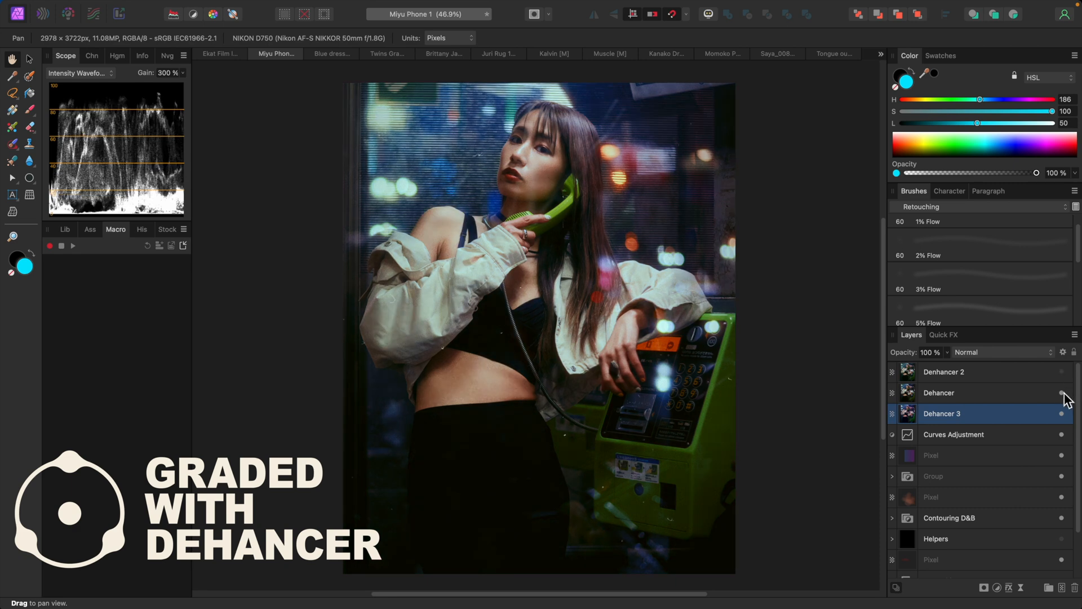
left_click(1063, 372)
left_click(1063, 372)
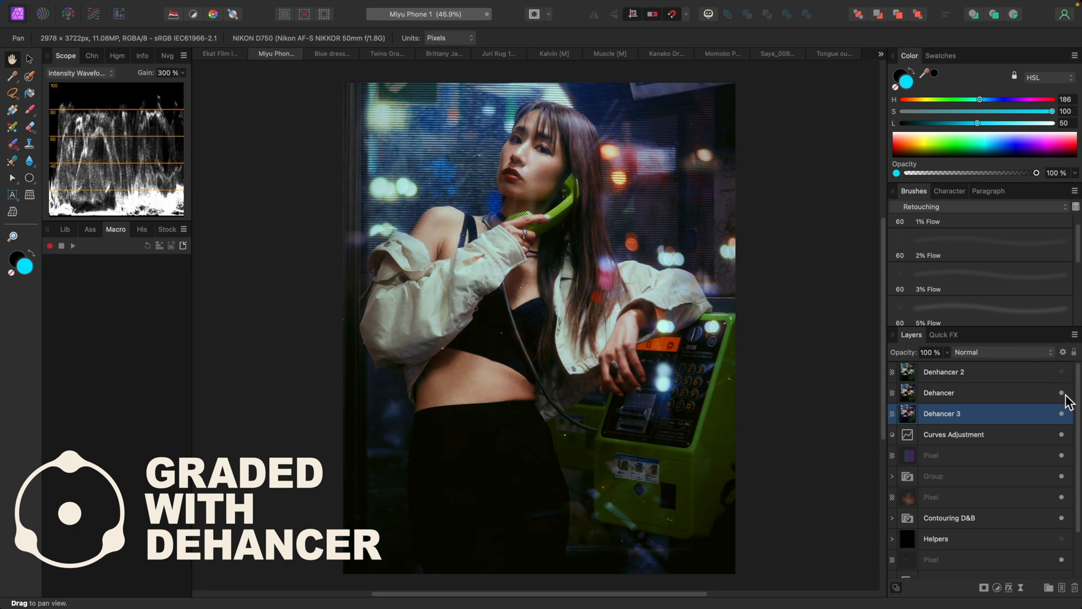
left_click(1062, 393)
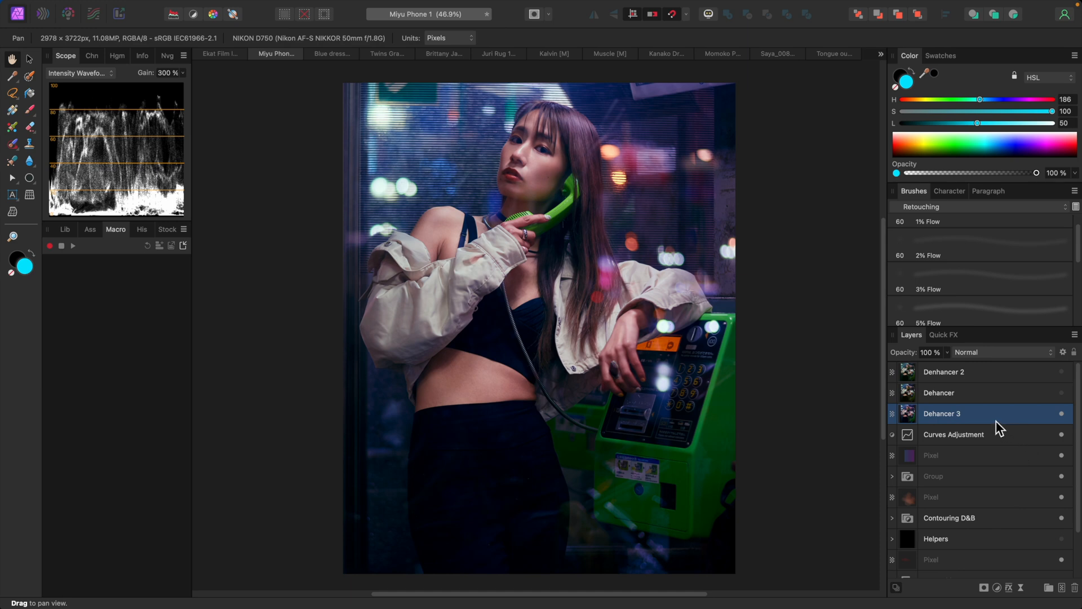
Step: Open the Dehancer Film plugin on the Dehancer 3 layer
mouse_move(387, 7)
left_click(340, 6)
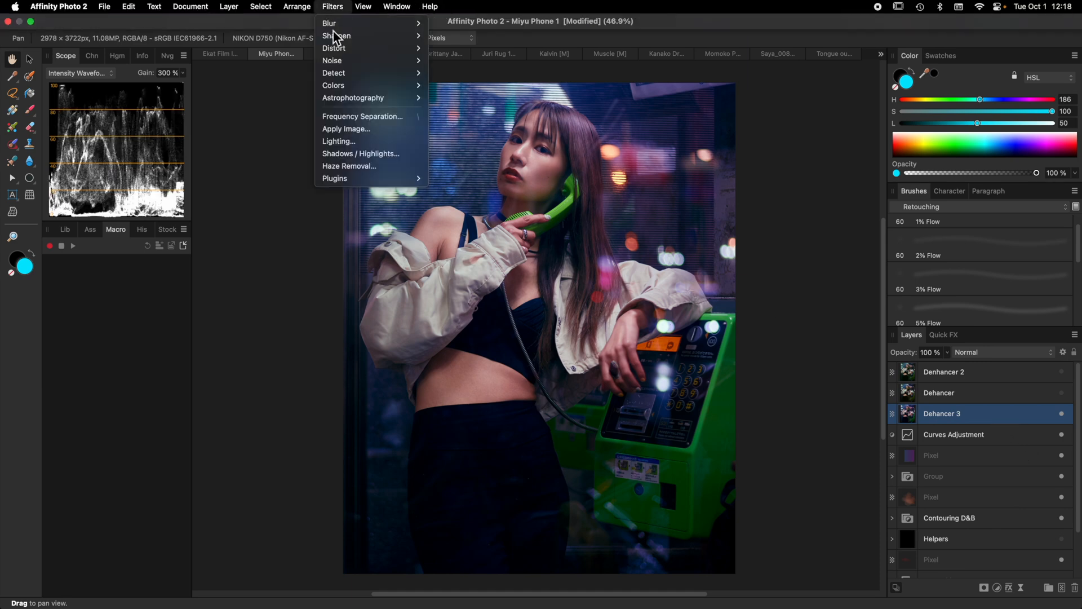
mouse_move(377, 180)
mouse_move(440, 180)
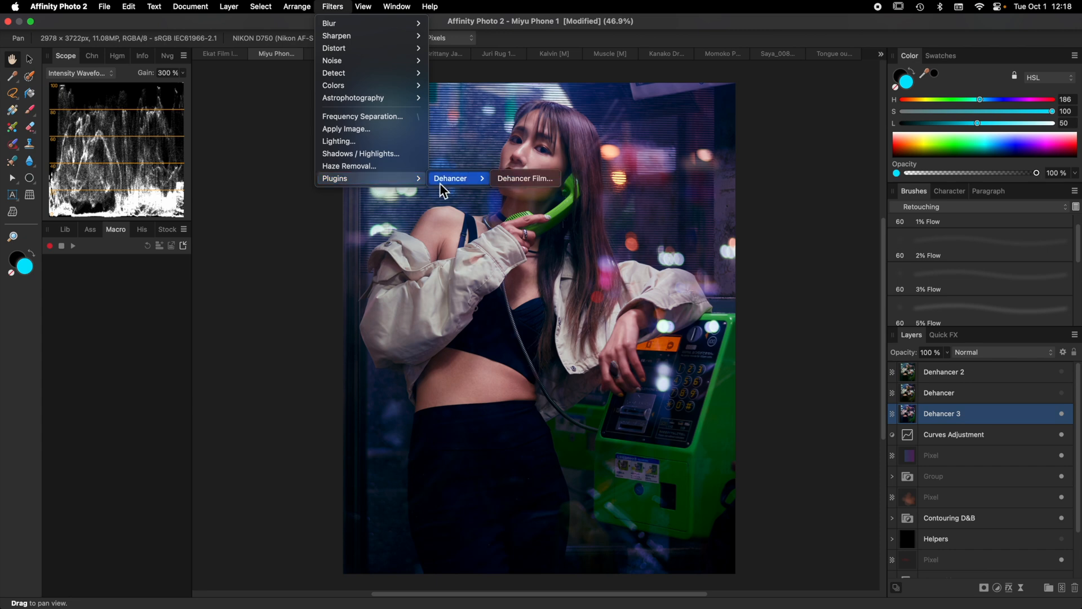
left_click(529, 182)
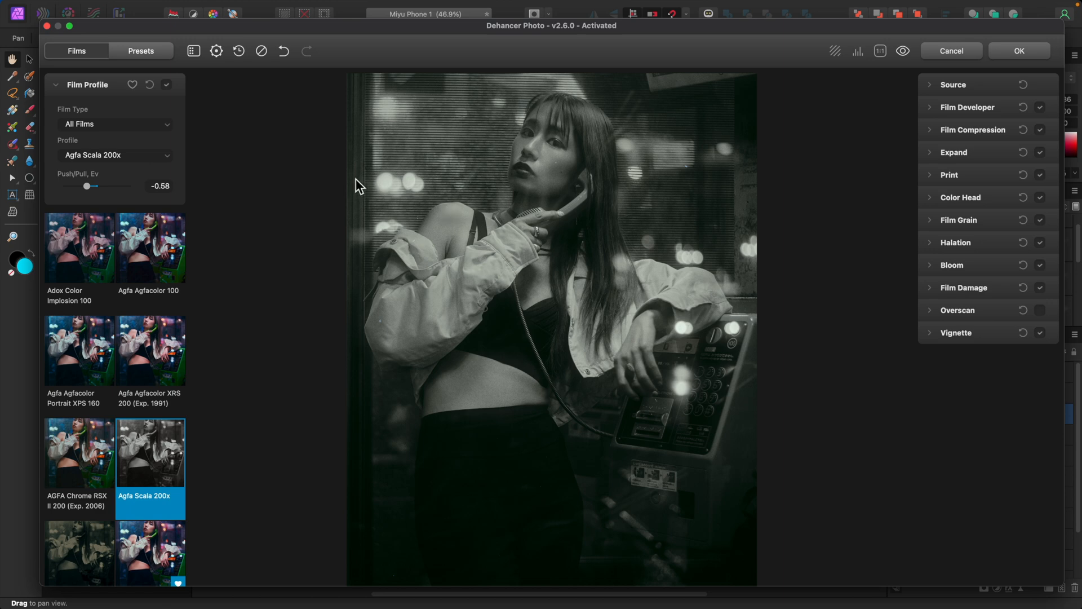
Step: Reset and disable all Dehancer adjustments, and turn only the Film Profile back on
left_click(262, 51)
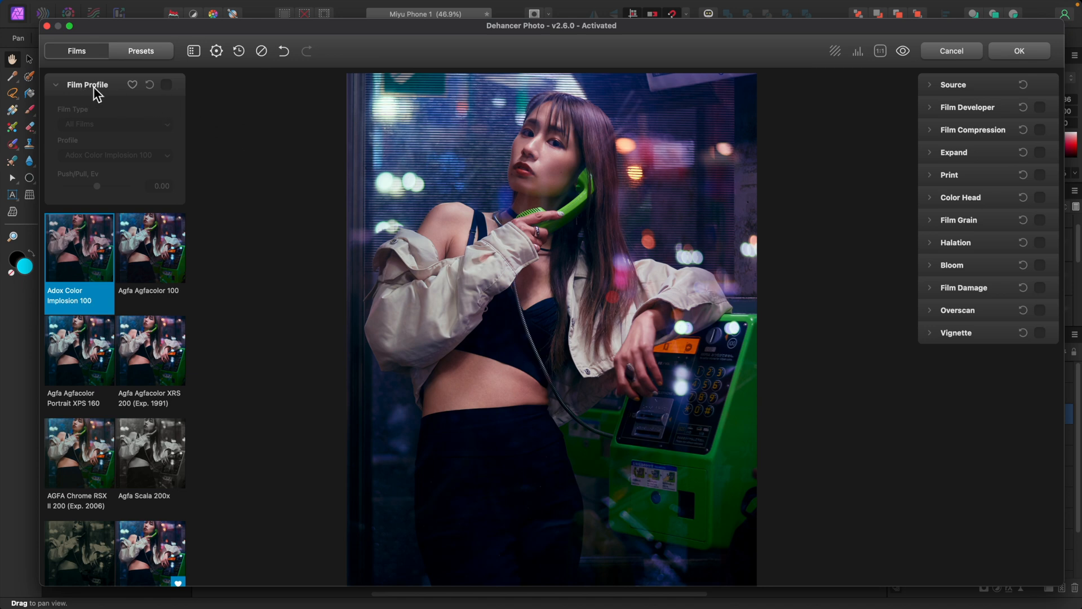
left_click(166, 84)
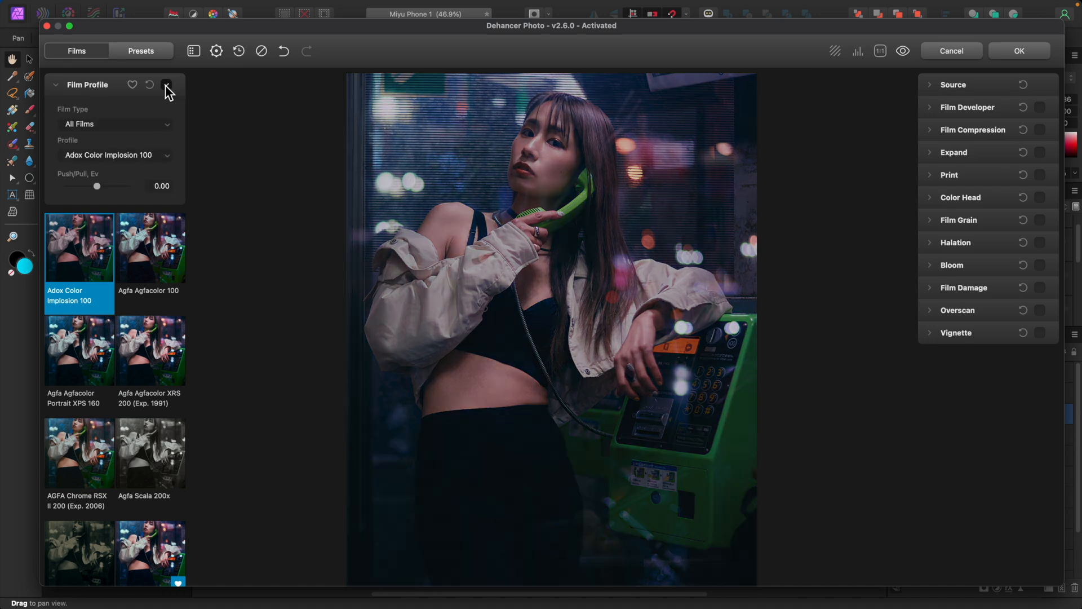
Step: Preview the Agfa film profiles: Agfacolor 100, Agfacolor XRS 200, Agfacolor Portrait XPS 160, Scala 200x and Chrome RSX II 200
left_click(158, 243)
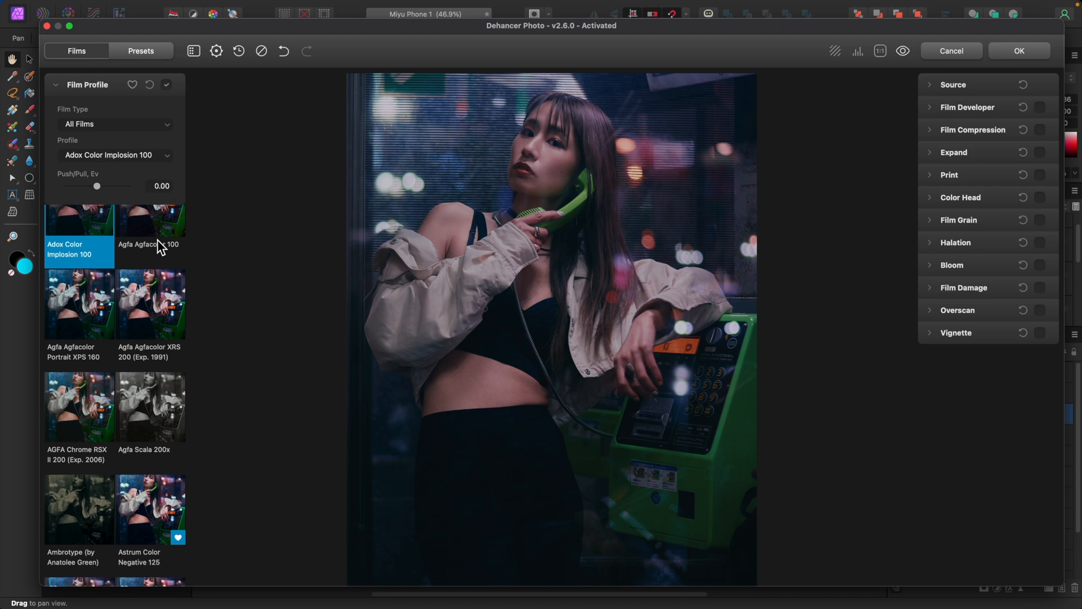
left_click(151, 352)
left_click(85, 348)
scroll(86, 347, "down", 3)
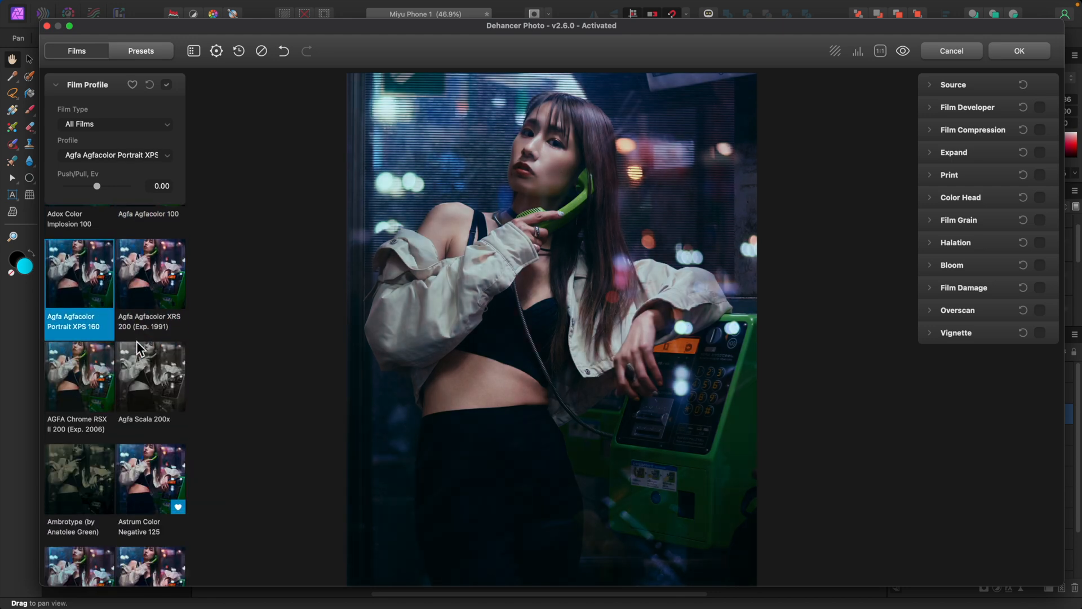
left_click(141, 338)
left_click(80, 349)
scroll(144, 350, "down", 1)
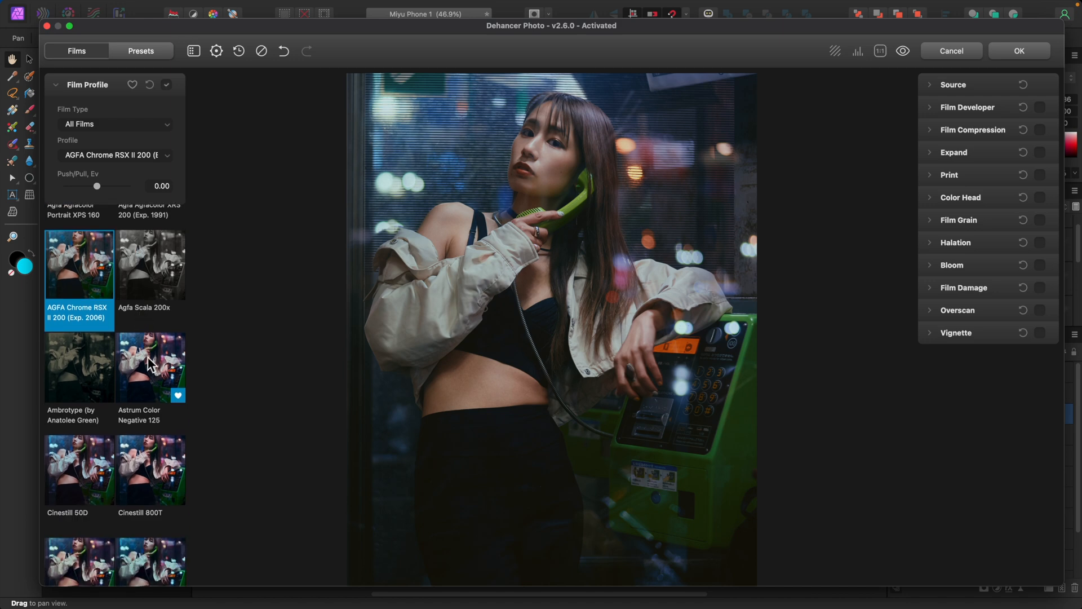
Step: Preview the film profiles from Astrum Color Negative 125 and Ambrotype through the Cinestill films down to Fujichrome Velvia 50 and Velvia 100
left_click(148, 357)
left_click(97, 367)
scroll(147, 358, "down", 4)
left_click(152, 340)
left_click(79, 332)
scroll(121, 340, "down", 2)
left_click(145, 332)
left_click(80, 335)
scroll(138, 338, "down", 2)
left_click(151, 332)
left_click(82, 333)
scroll(133, 347, "down", 2)
left_click(128, 367)
left_click(100, 366)
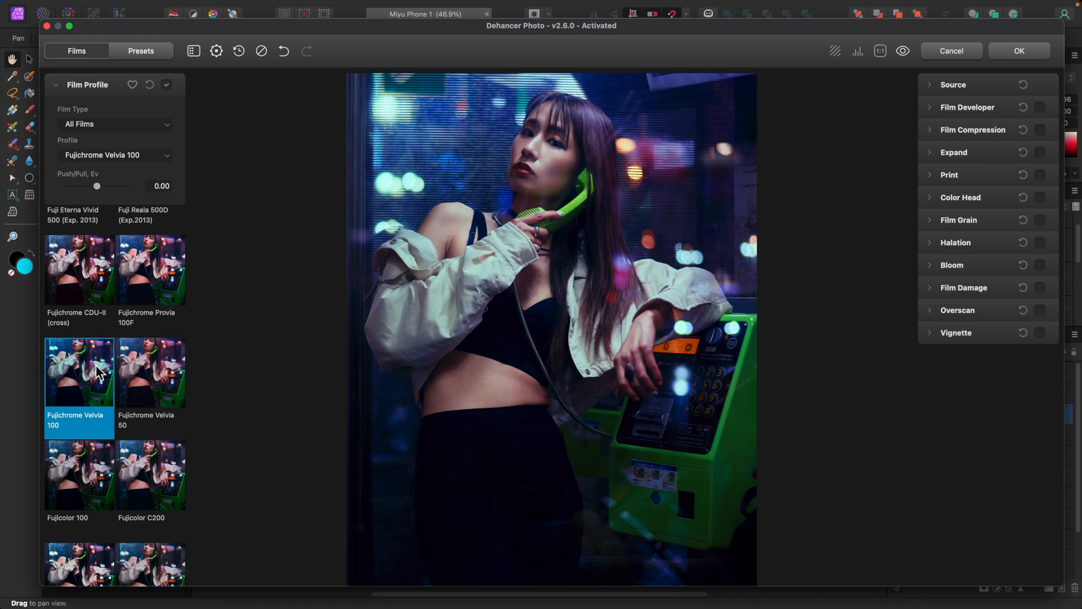
Step: Preview the Fujicolor film profiles, from Fujicolor 100 and C200 through Natura 1600, Print (Industrial) and Pro 400H to Superia 1600 and 200
scroll(113, 364, "down", 2)
left_click(91, 369)
left_click(148, 373)
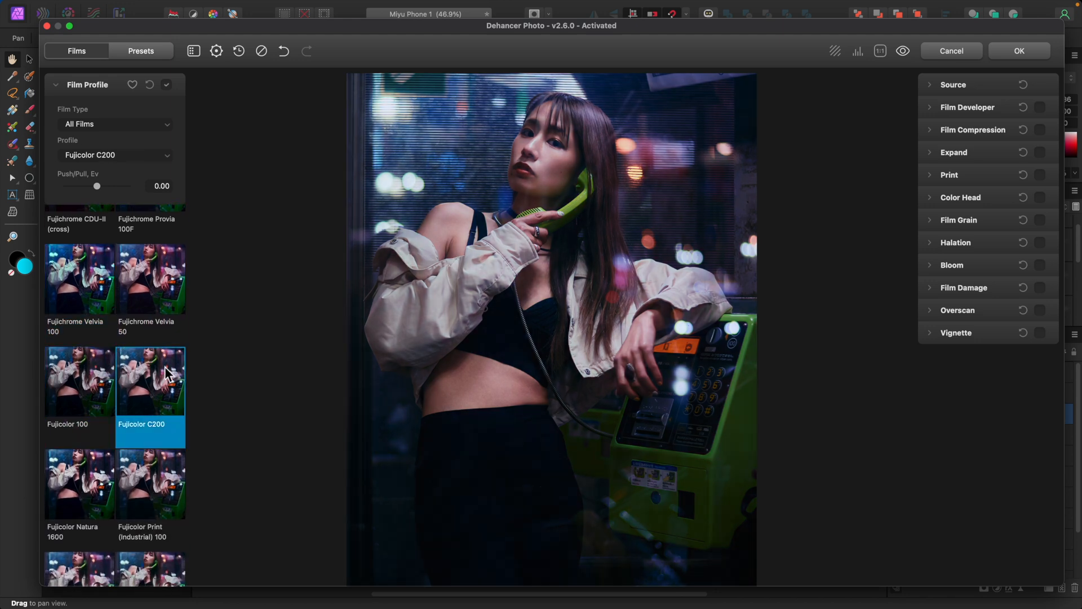
scroll(149, 375, "down", 2)
left_click(158, 392)
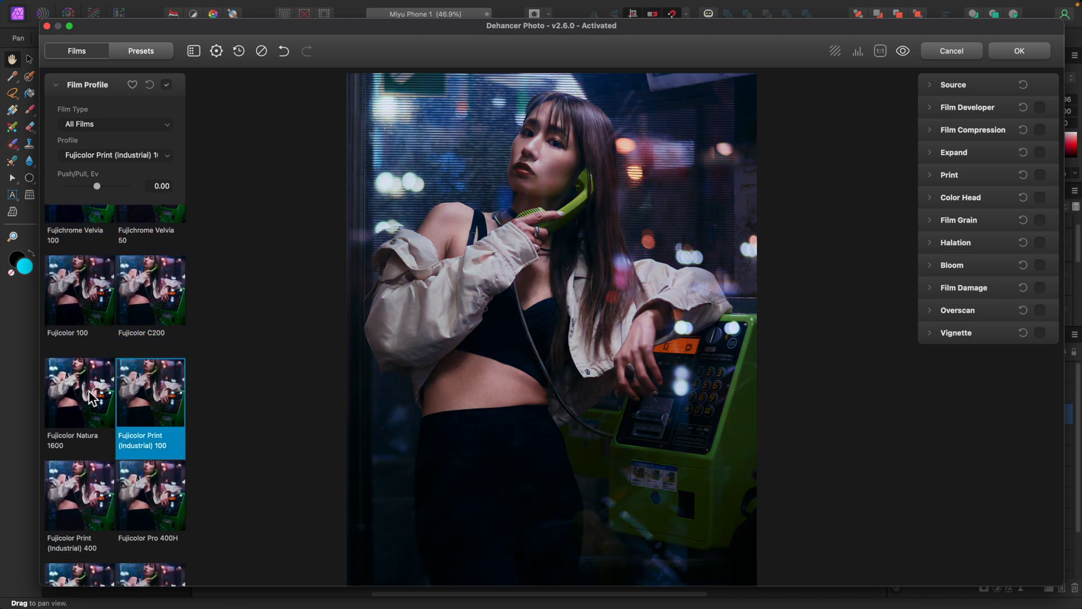
left_click(91, 395)
scroll(151, 396, "down", 2)
left_click(153, 397)
left_click(94, 397)
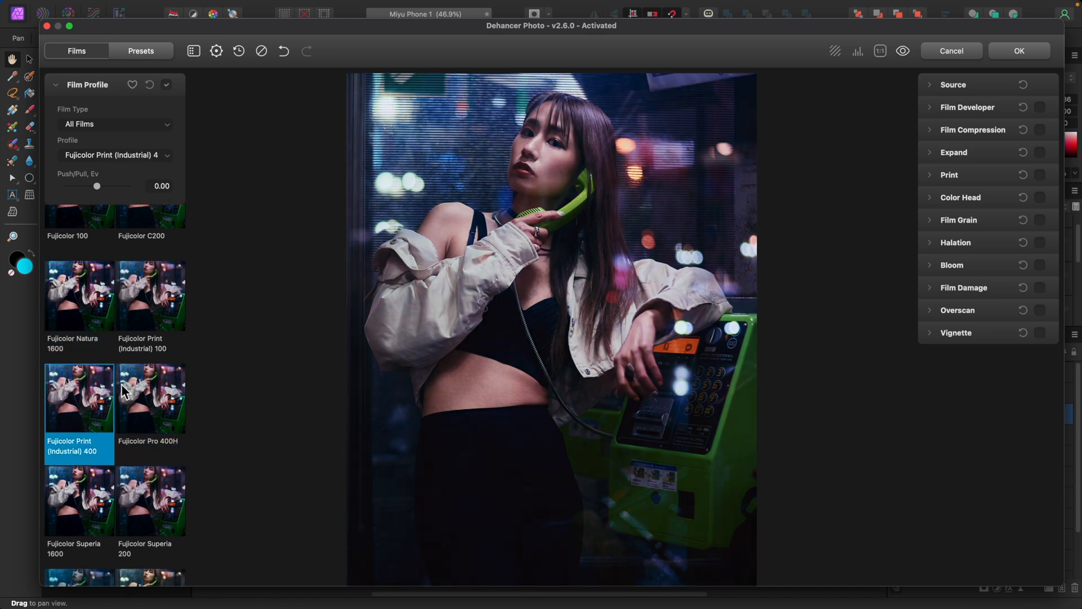
scroll(124, 391, "down", 2)
left_click(88, 421)
left_click(152, 417)
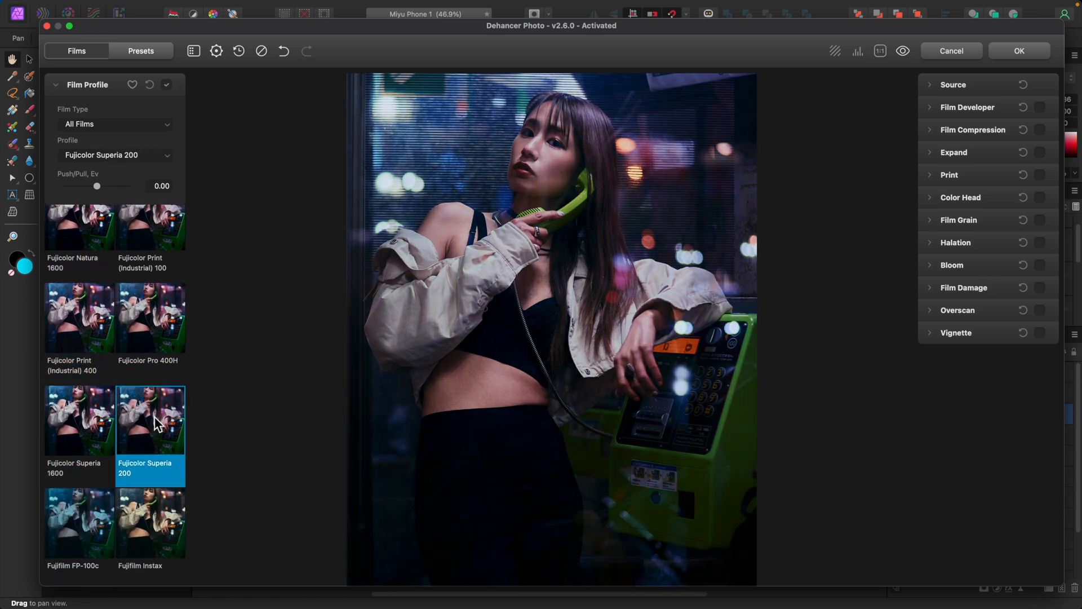
Step: Preview Fujifilm Instax, FP-100c, Instax (Digital Intermediate) and Neopan Acros 100, and browse on to the Kodak film profiles
scroll(152, 366, "down", 2)
left_click(152, 330)
left_click(87, 329)
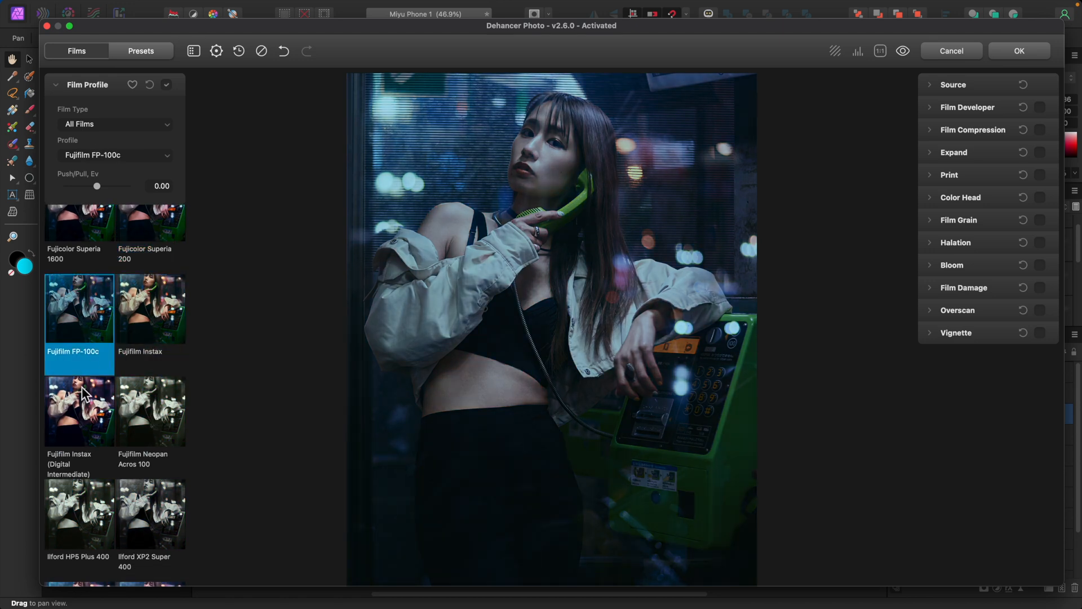
left_click(106, 412)
left_click(160, 410)
scroll(158, 408, "down", 2)
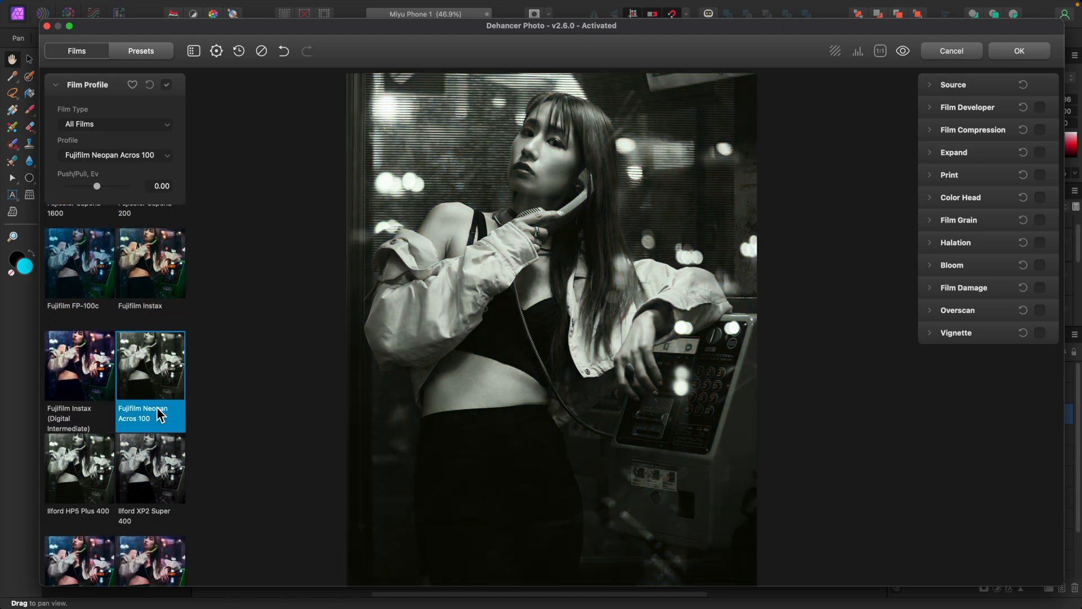
scroll(161, 426, "down", 7)
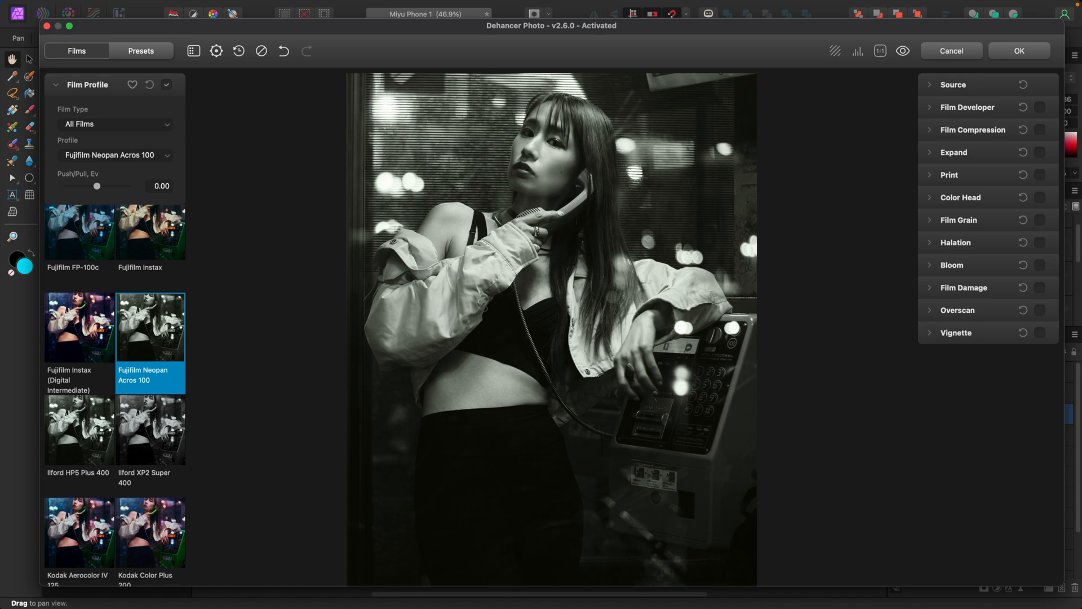
scroll(160, 422, "down", 2)
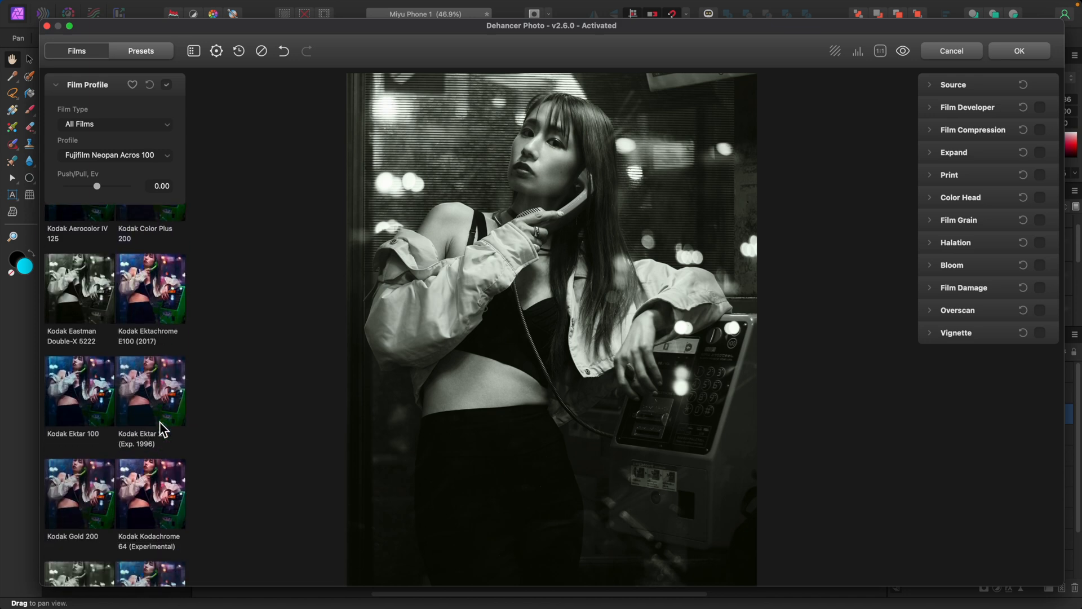
Step: Preview the first film profiles again, from Agfacolor 100 and Adox Color Implosion 100 to Astrum and Ambrotype, ending on AGFA Chrome RSX II 200
left_click(135, 256)
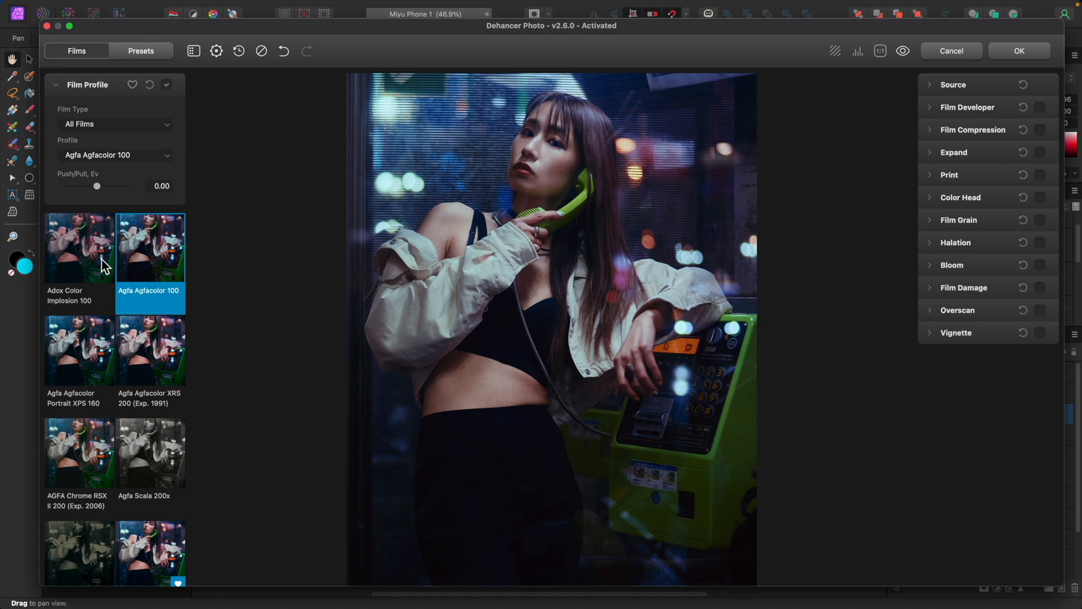
left_click(89, 254)
left_click(89, 337)
left_click(162, 359)
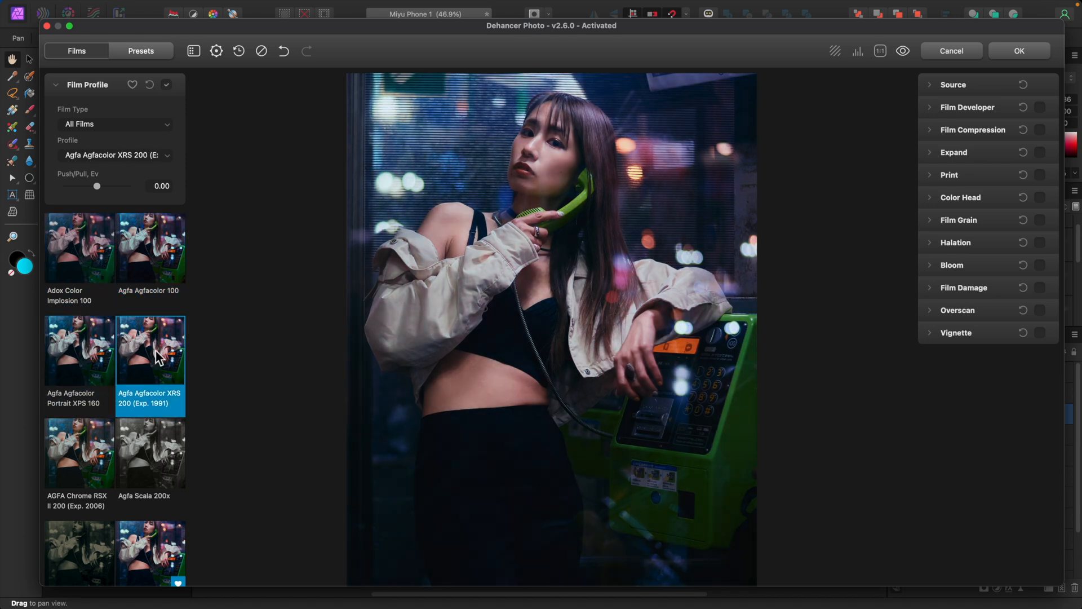
scroll(161, 349, "down", 3)
left_click(160, 337)
left_click(90, 345)
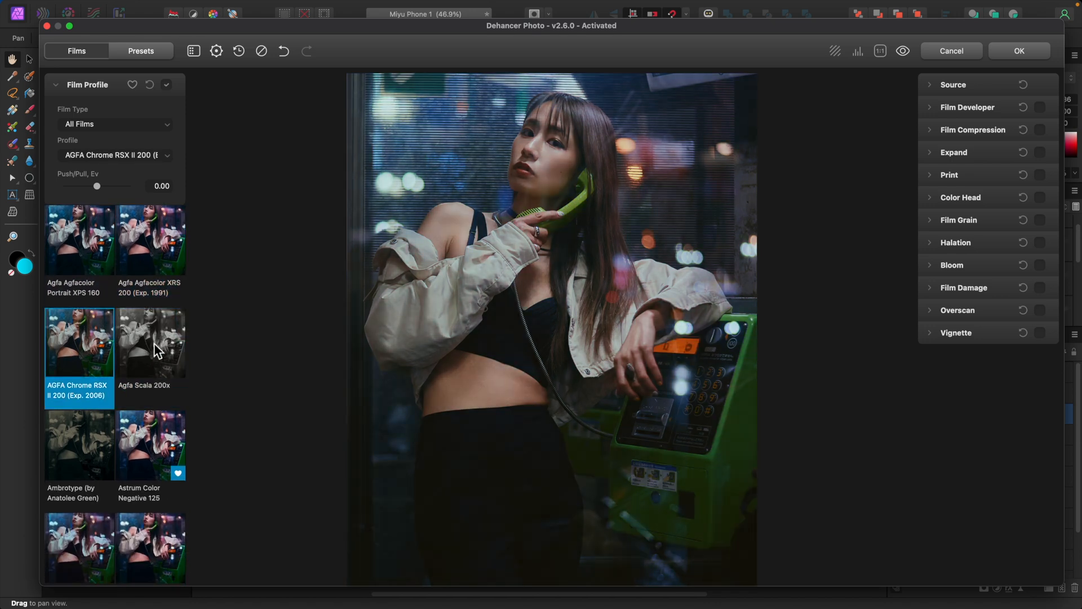
left_click(144, 444)
left_click(93, 442)
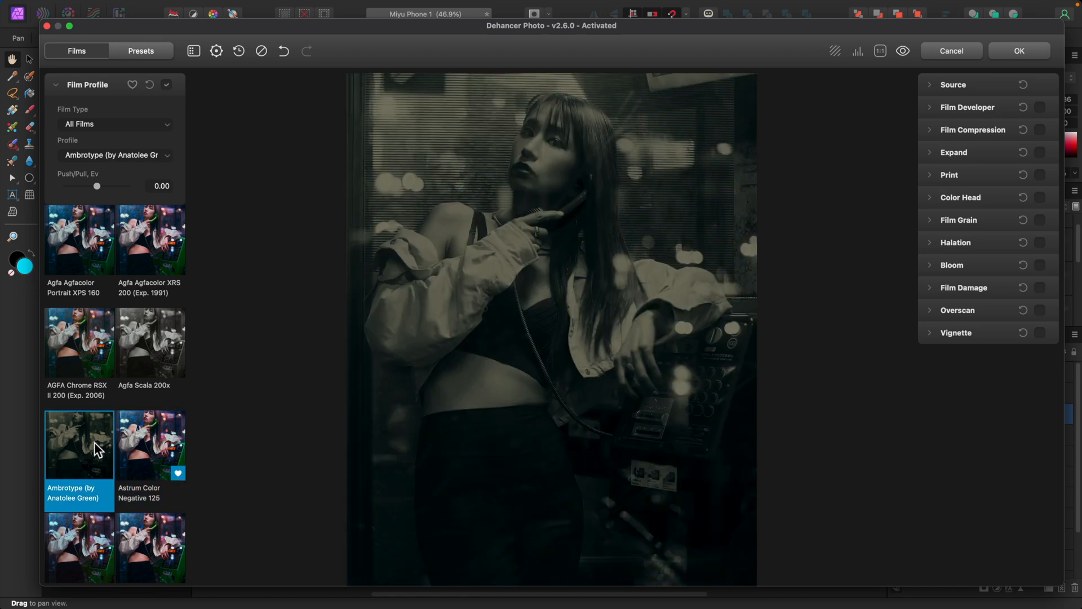
left_click(146, 358)
left_click(88, 363)
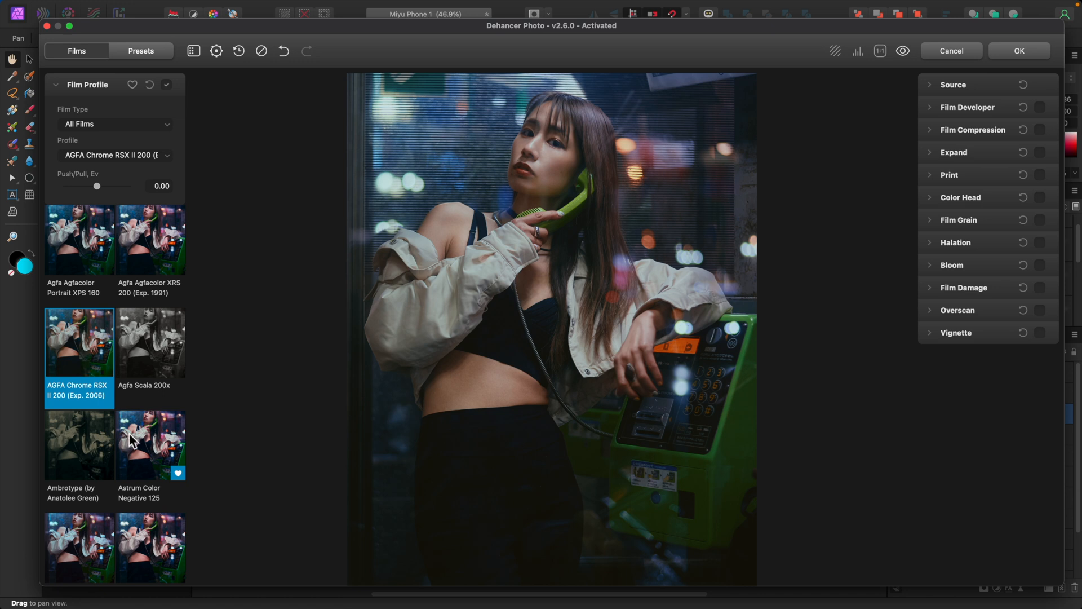
Step: Compare the Astrum Color Negative 125 film profile with Cinestill 800T and Cinestill 50D
left_click(150, 449)
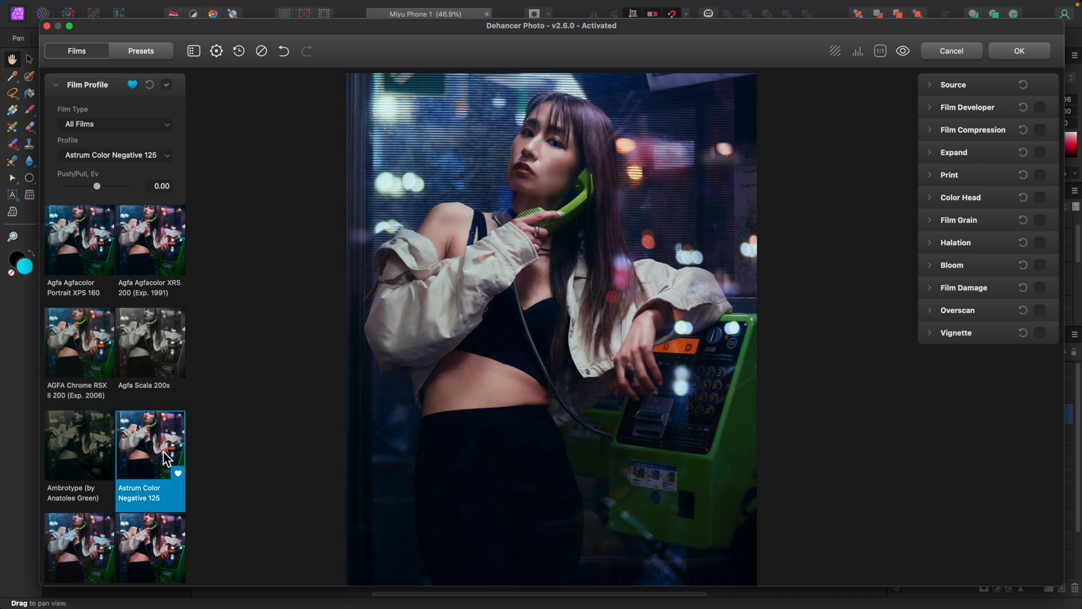
scroll(167, 450, "down", 3)
left_click(148, 478)
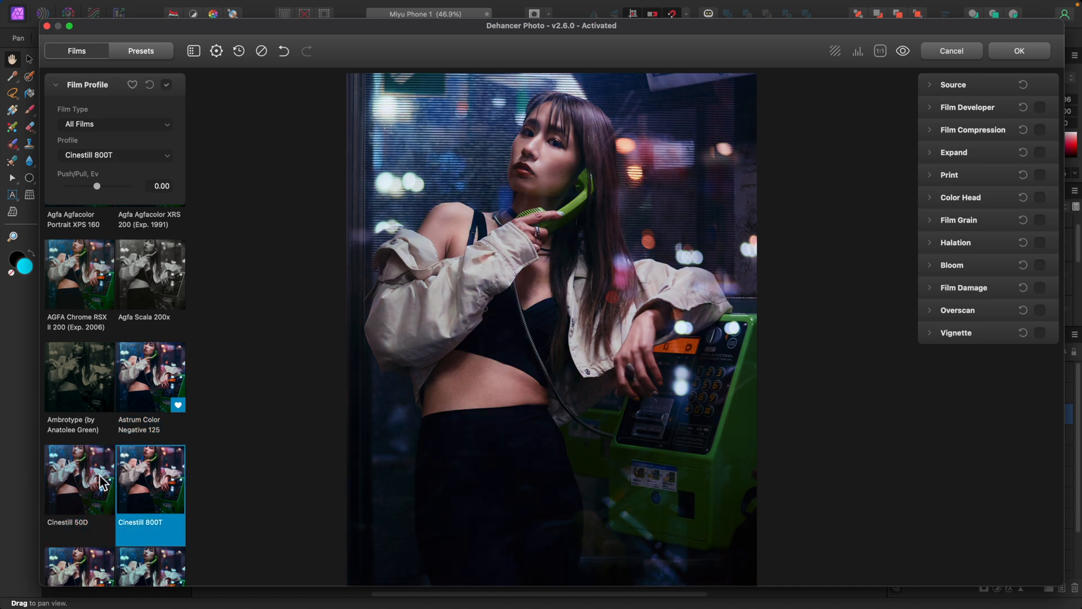
left_click(101, 482)
left_click(155, 482)
left_click(107, 485)
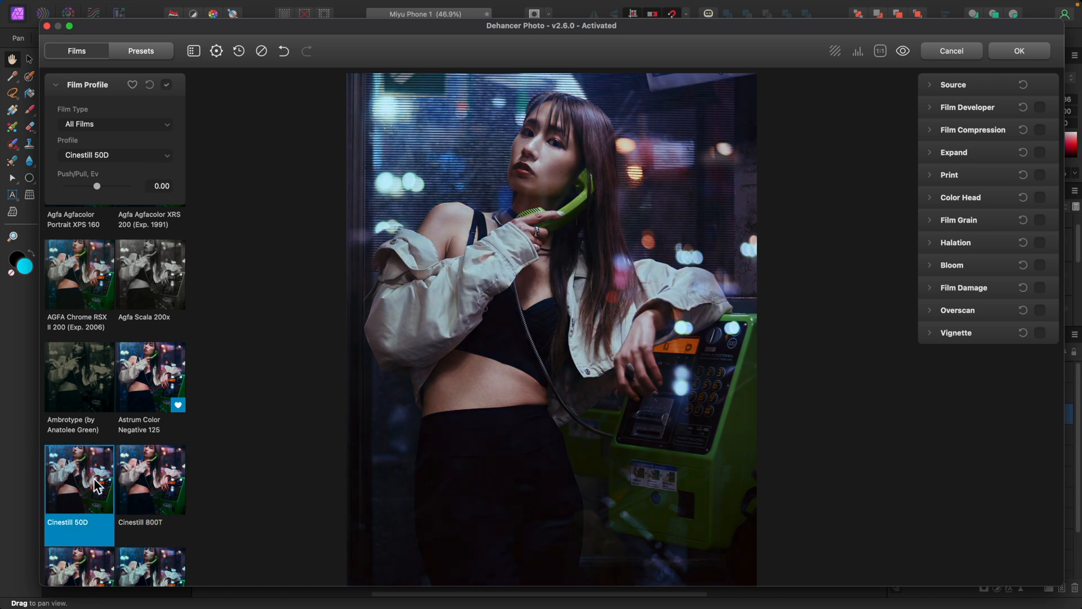
scroll(138, 459, "up", 1)
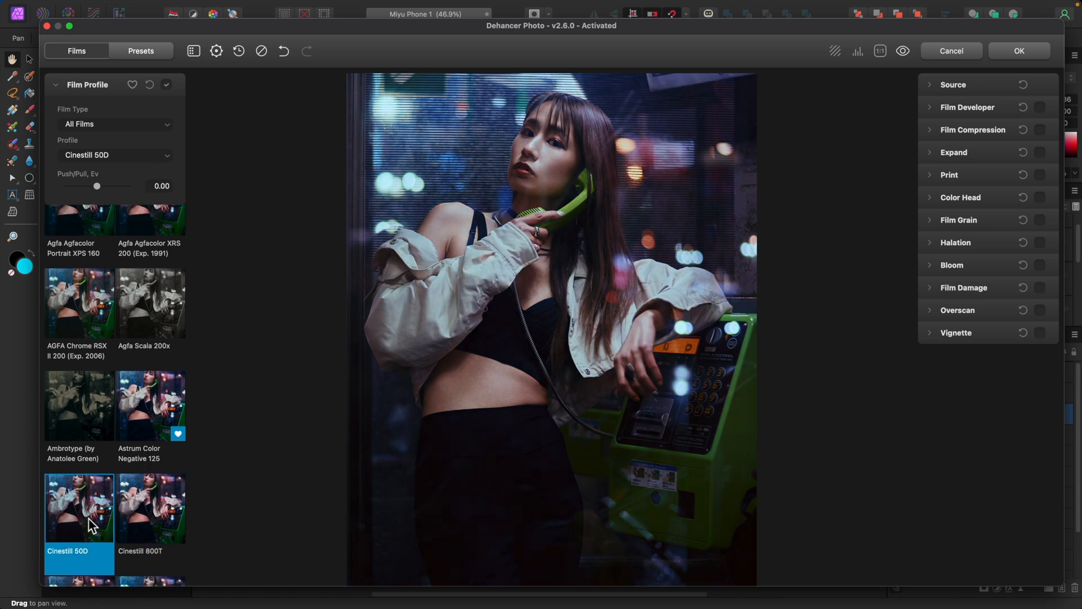
scroll(88, 518, "down", 1)
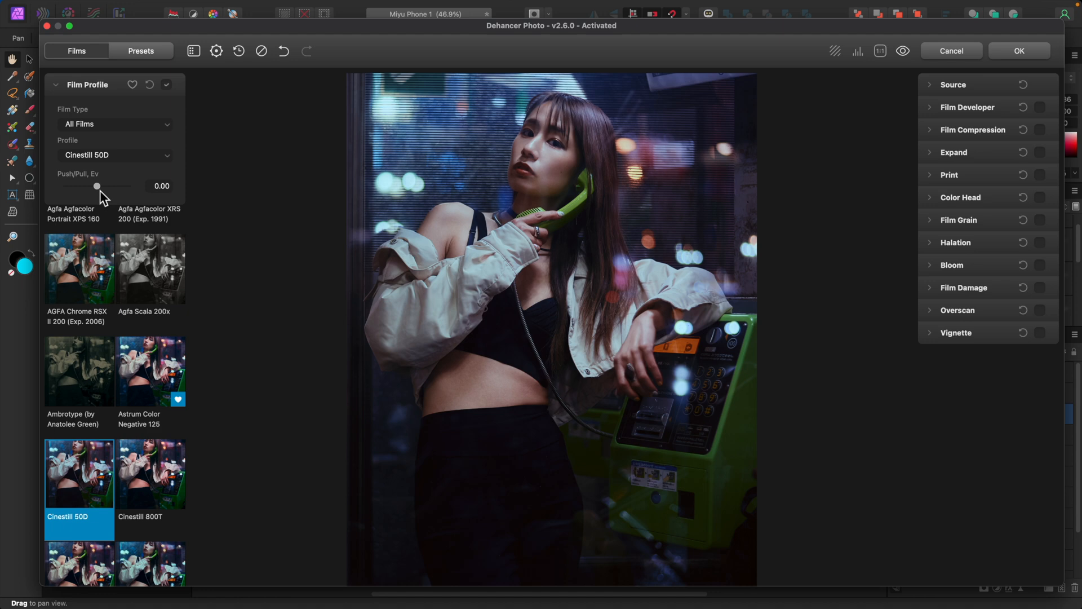
Step: Try different Push/Pull amounts on the Cinestill 50D profile, ending at -0.38 Ev
mouse_move(100, 191)
left_mouse_down()
mouse_move(179, 194)
mouse_move(42, 191)
mouse_move(126, 190)
mouse_move(79, 192)
mouse_move(116, 195)
mouse_move(104, 197)
left_mouse_up()
mouse_move(98, 189)
left_mouse_down()
mouse_move(107, 187)
mouse_move(71, 188)
mouse_move(109, 193)
left_mouse_up()
left_click_drag(104, 188, 93, 188)
Step: Preview Cinestill 800T and 50D against AGFA Chrome RSX II 200, Agfa Scala 200x and the Ambrotype film profile
left_click(142, 483)
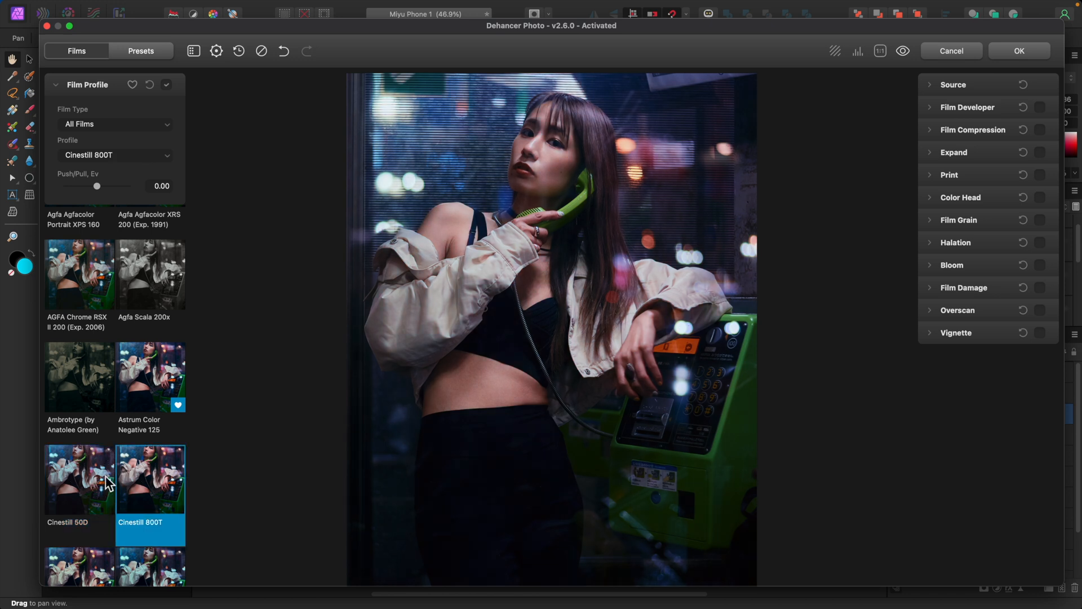
left_click(101, 475)
left_click(151, 475)
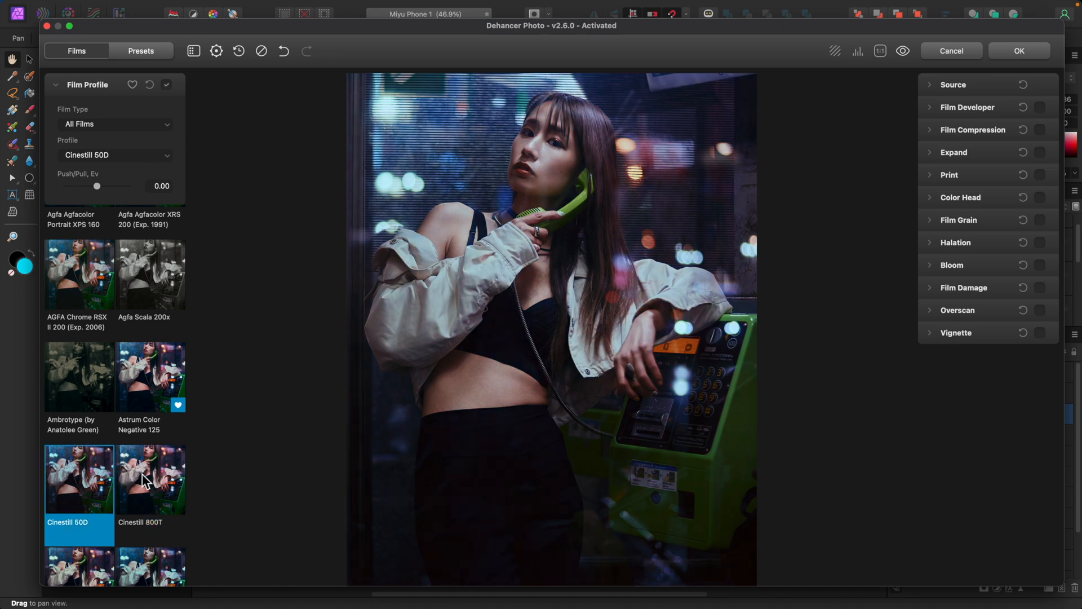
left_click(85, 472)
scroll(131, 468, "up", 2)
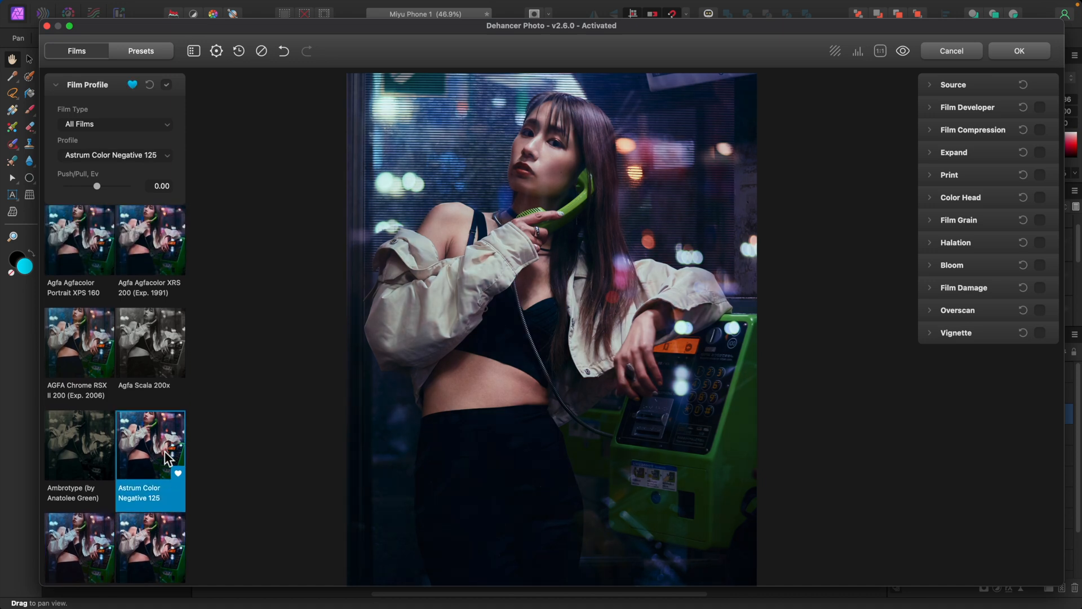
left_click(83, 357)
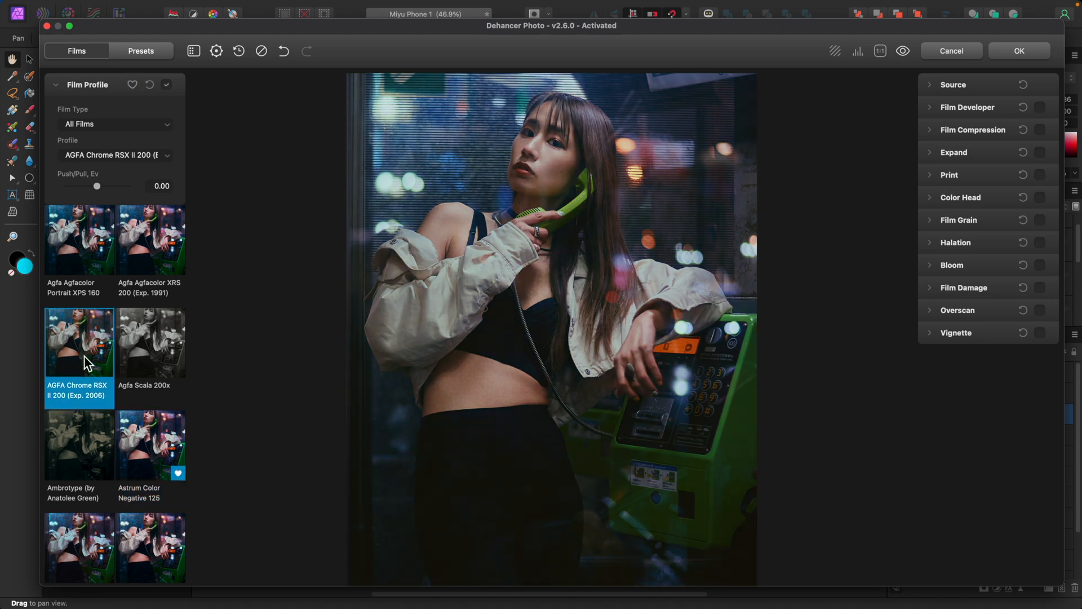
left_click(147, 356)
left_click(109, 434)
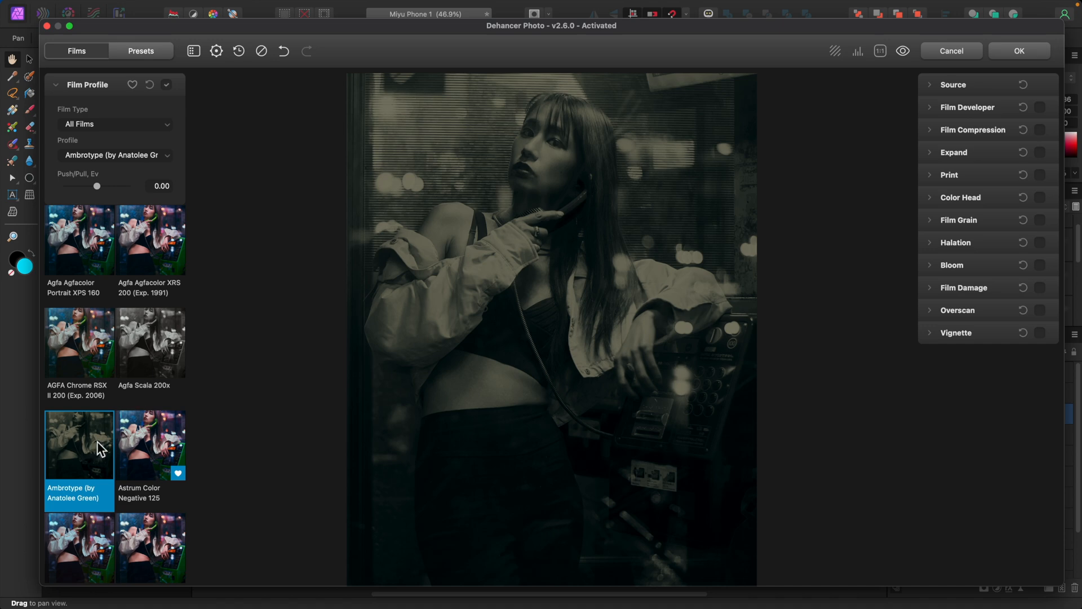
key("Right")
key("Right")
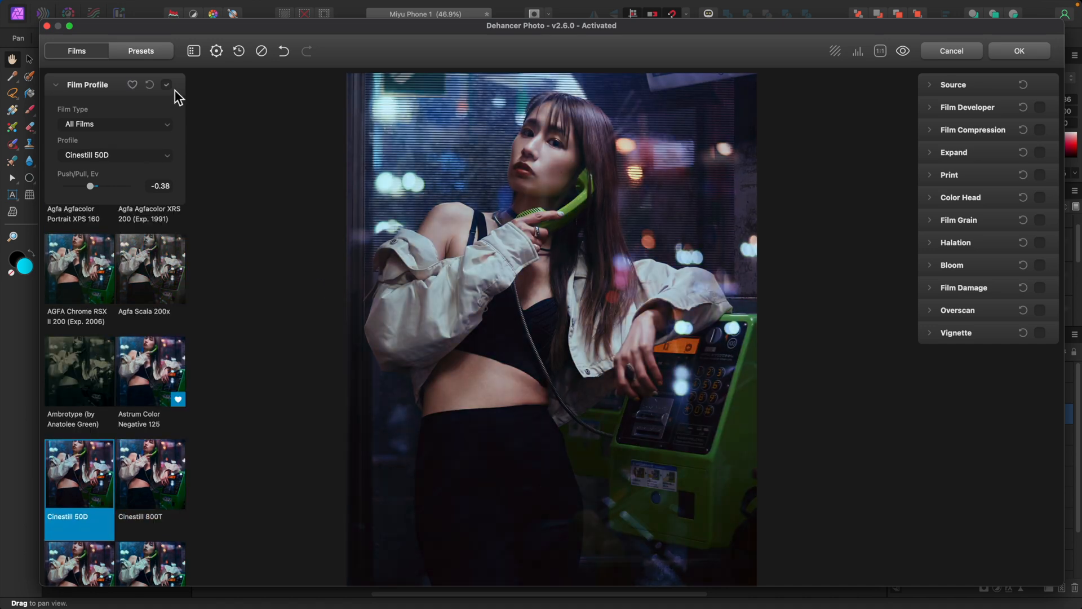
Step: Switch to the Dehancer Team presets and preview the first ones, including AGFA Chrome RSX II 200 and Agfa Agfacolor 100
left_click(143, 55)
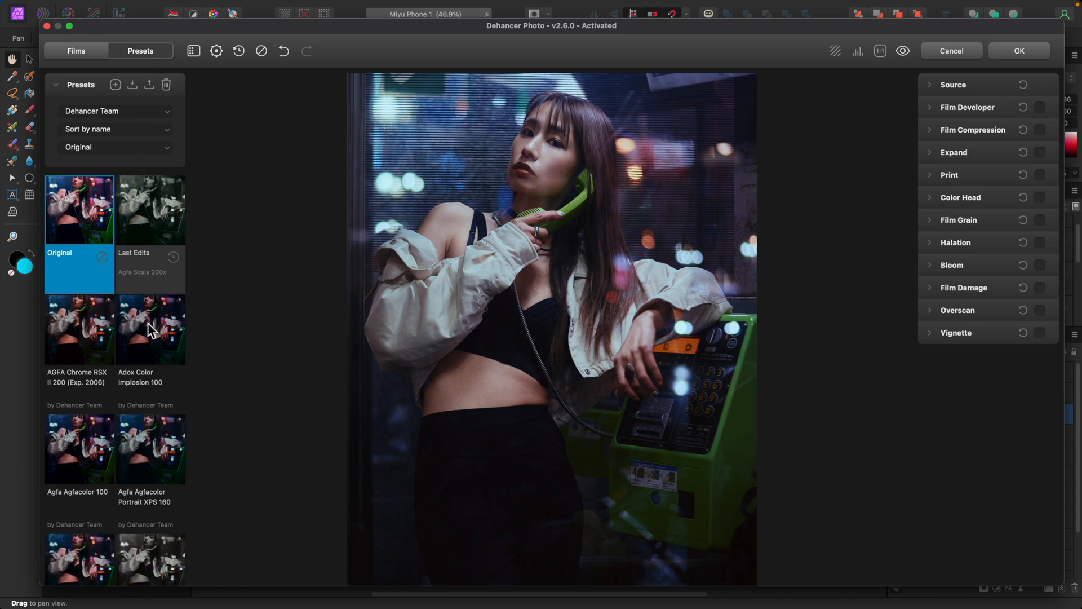
left_click(150, 339)
left_click(90, 348)
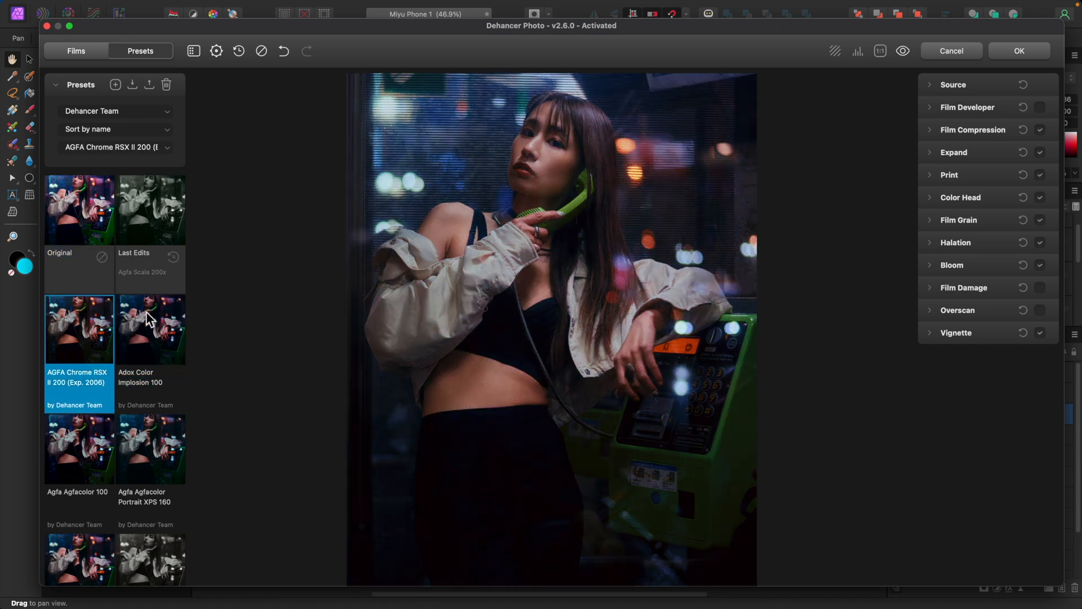
scroll(168, 303, "down", 3)
left_click(150, 343)
left_click(106, 361)
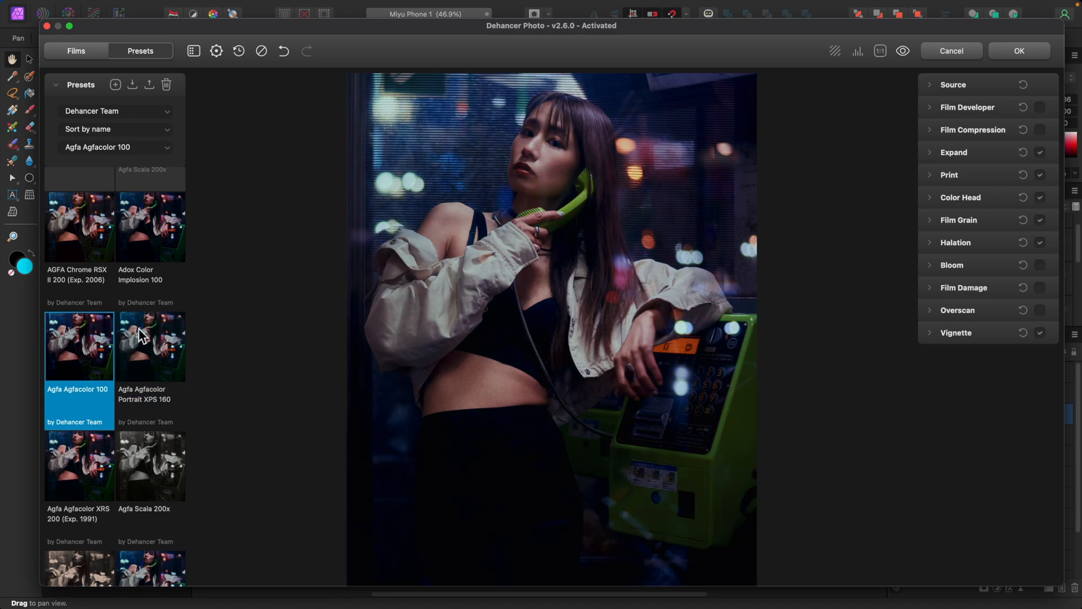
Step: Preview the following presets, including Ambrotype normal, through to Cinestill 50D + Kodak Endura
scroll(106, 363, "down", 2)
left_click(106, 364)
left_click(158, 376)
scroll(169, 372, "down", 2)
left_click(154, 390)
left_click(102, 387)
scroll(141, 366, "down", 2)
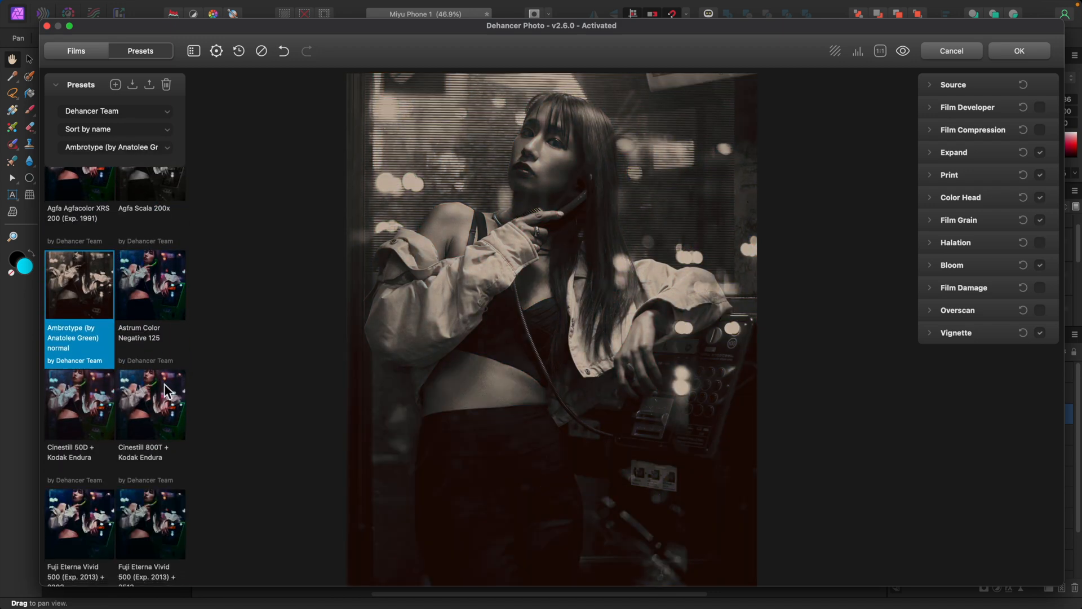
left_click(161, 390)
left_click(100, 415)
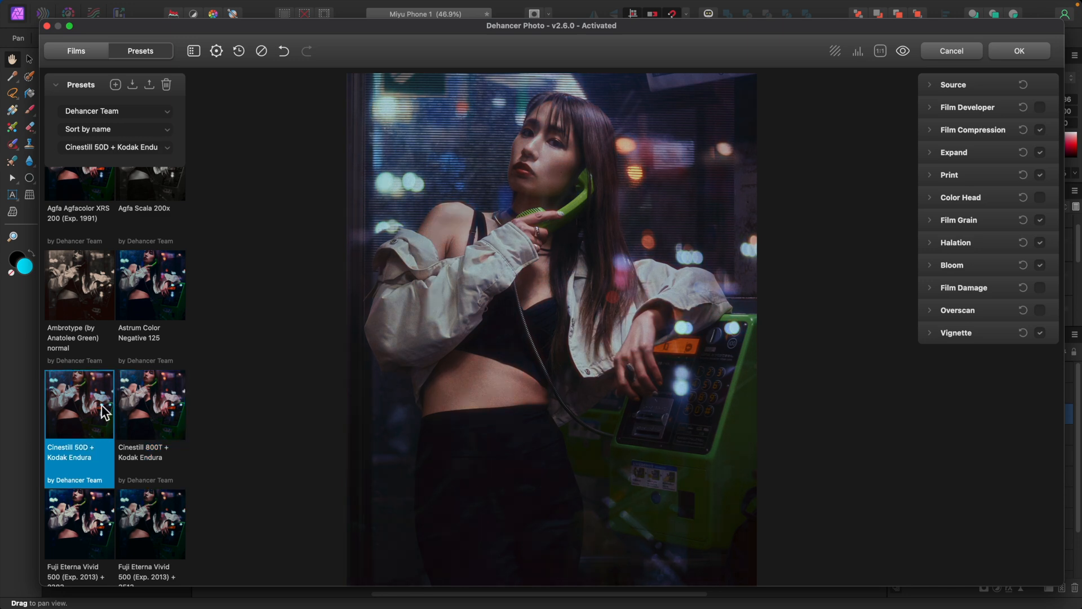
Step: Preview the Fuji Eterna Vivid 500 and Fuji Reala 500D + 2383 presets, and return to Cinestill 50D + Kodak Endura
scroll(90, 412, "down", 3)
left_click(87, 407)
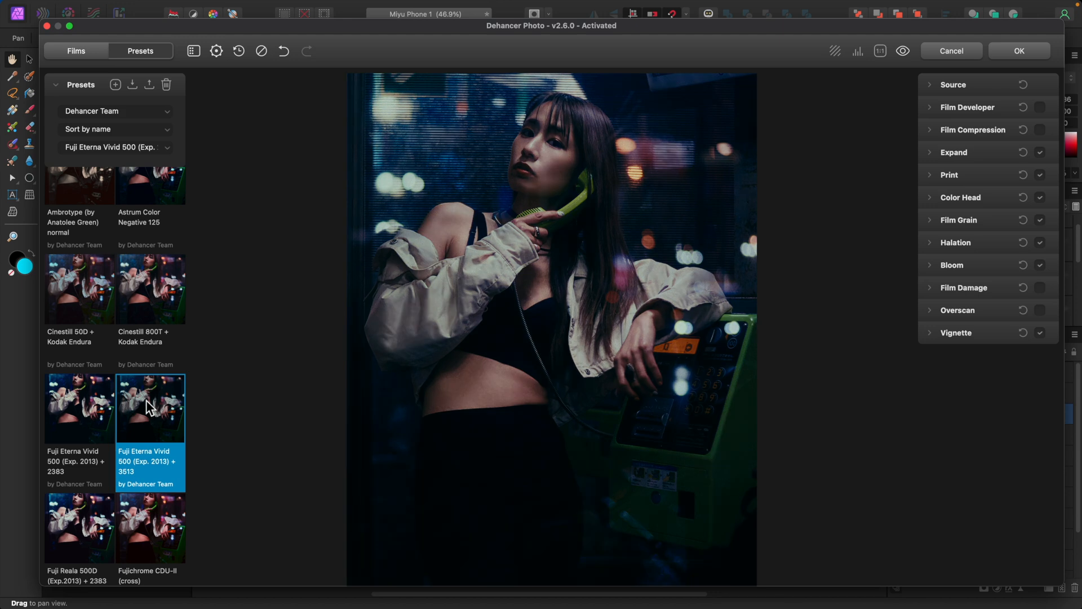
scroll(147, 401, "down", 3)
left_click(150, 407)
left_click(90, 397)
scroll(115, 394, "up", 3)
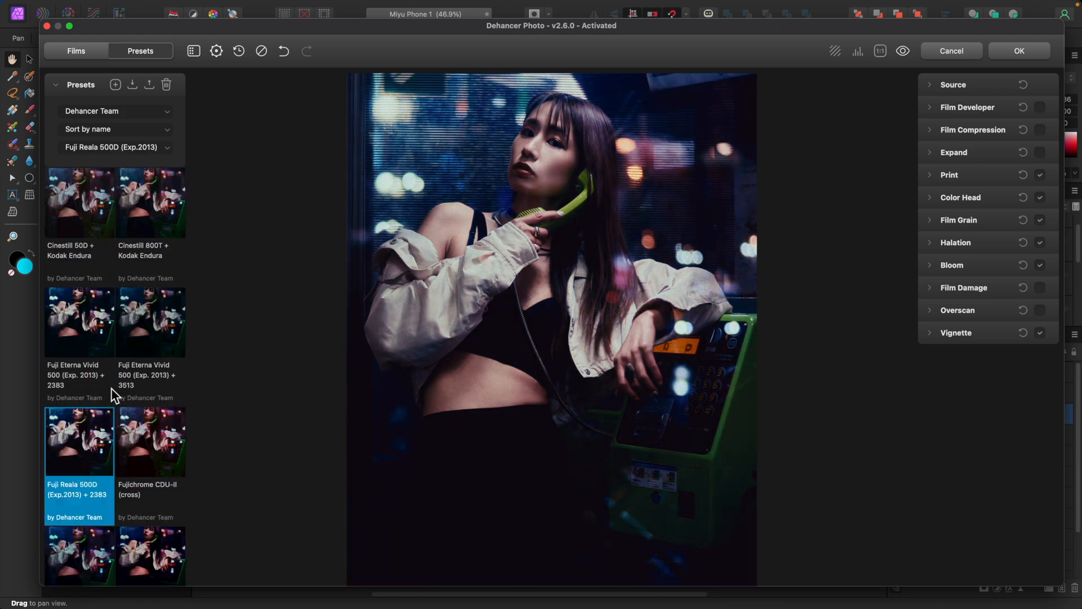
left_click(89, 276)
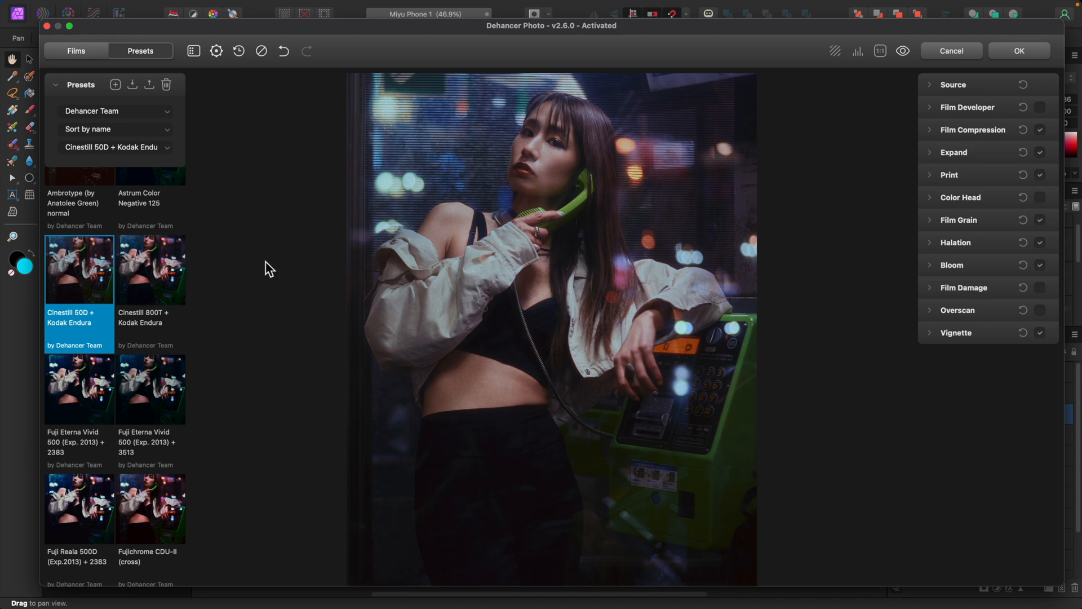
Step: Go back to the film profiles, reset all adjustments to the original image and enable the Film Profile again
left_click(76, 51)
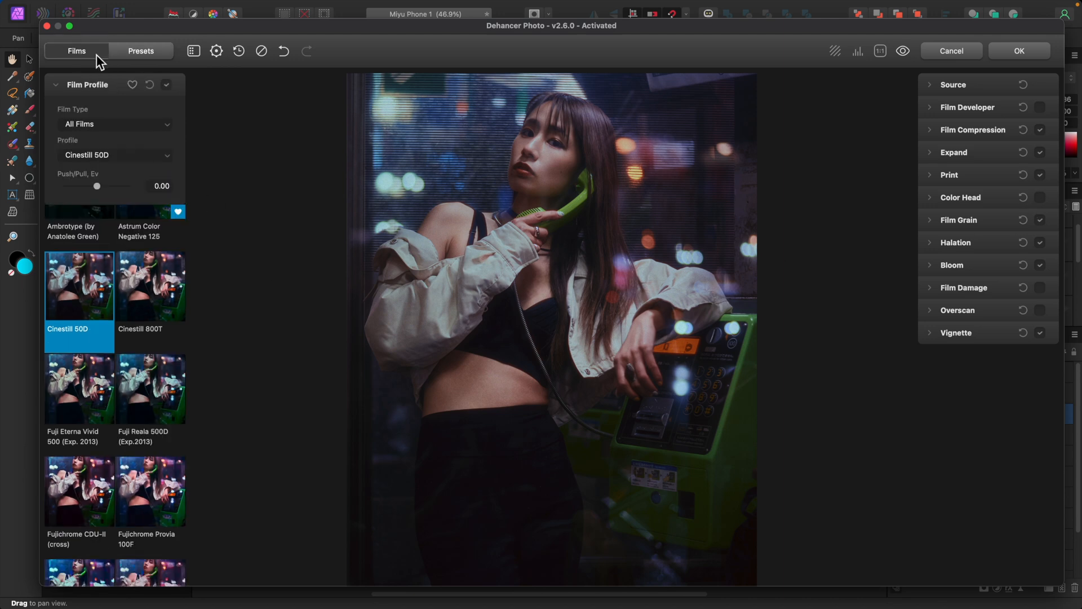
left_click(261, 51)
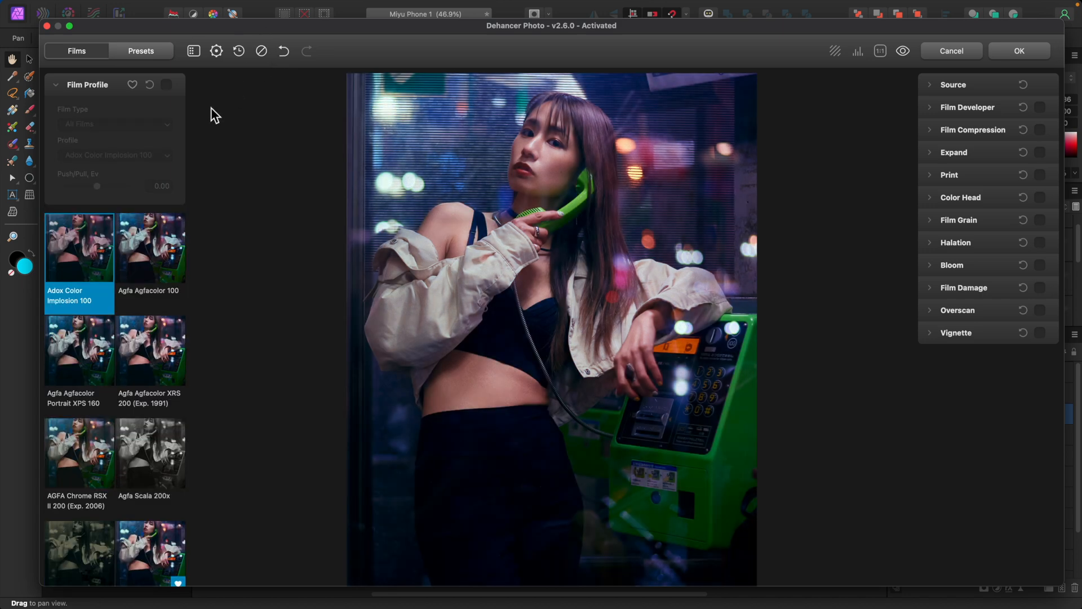
left_click(167, 84)
Step: Apply the Cinestill 50D film profile and set its Push/Pull to -0.56 Ev
scroll(150, 352, "down", 3)
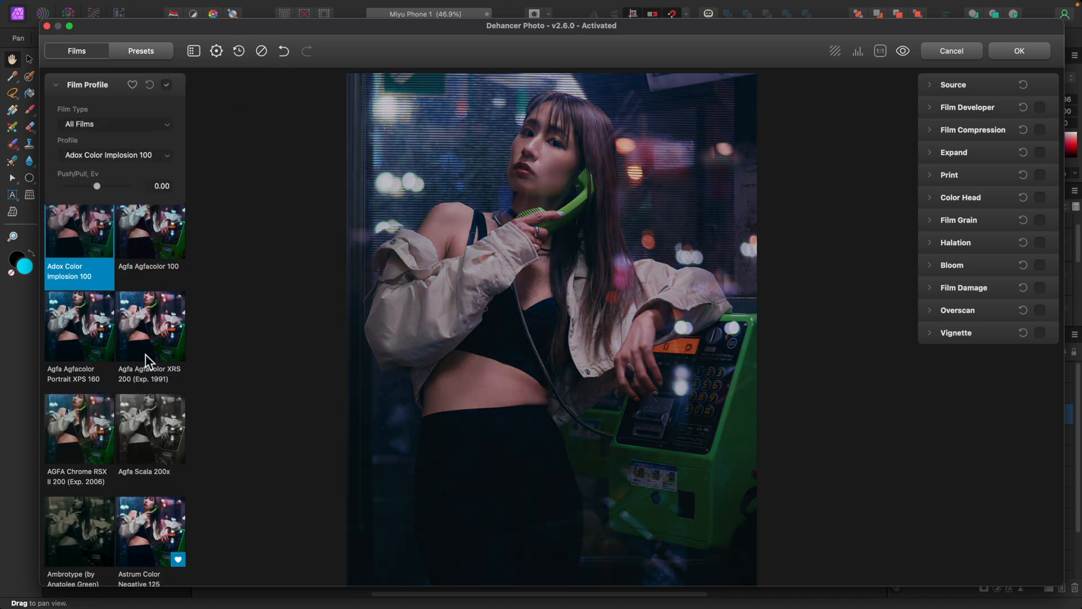
scroll(144, 355, "down", 5)
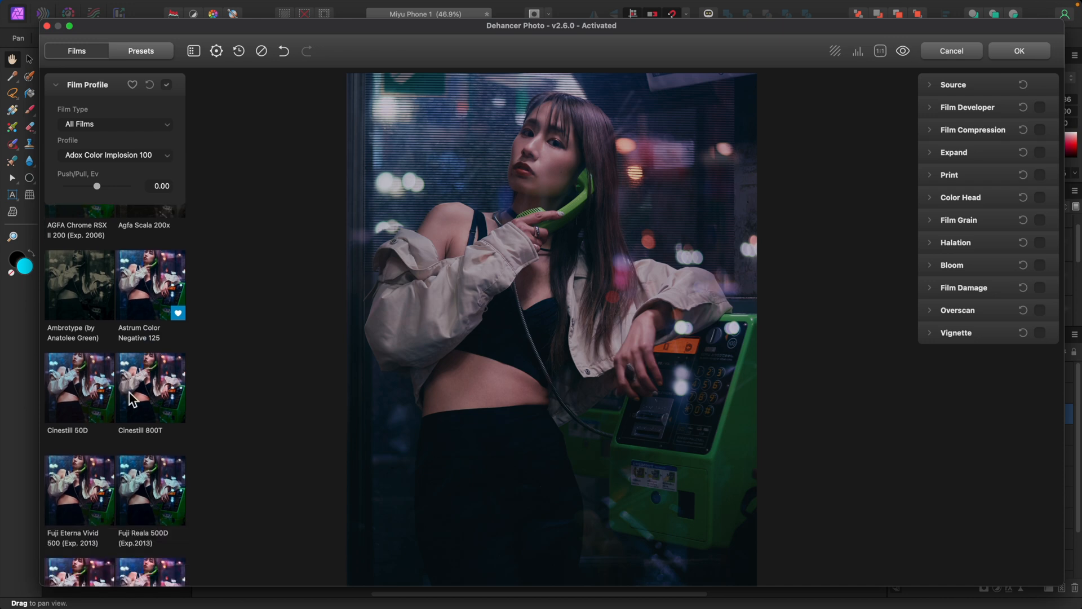
left_click(85, 381)
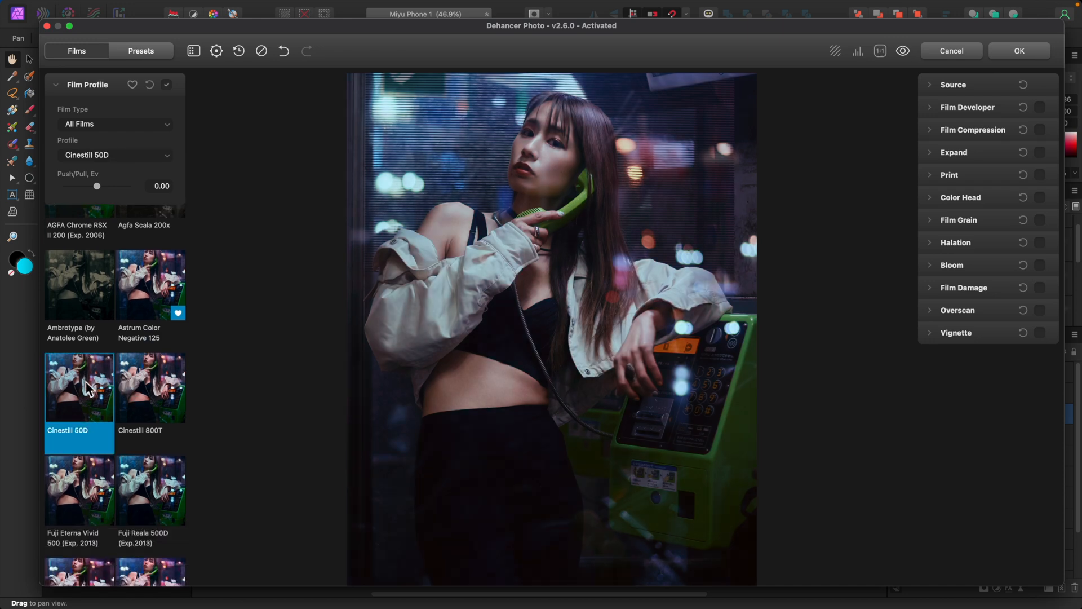
left_click_drag(99, 187, 89, 187)
Step: Try out the Exposure Compensation and Temperature Compensation settings of the Source
left_click(932, 88)
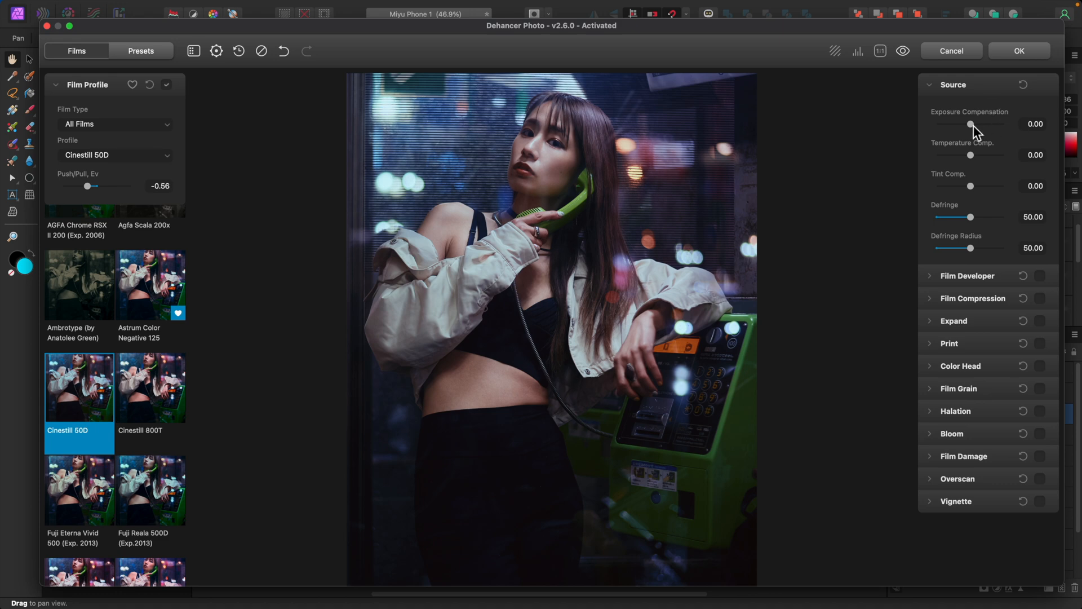
mouse_move(971, 124)
left_mouse_down()
mouse_move(979, 158)
mouse_move(974, 126)
left_mouse_up()
mouse_move(974, 159)
left_mouse_down()
mouse_move(983, 159)
mouse_move(970, 158)
left_mouse_up()
left_click(934, 95)
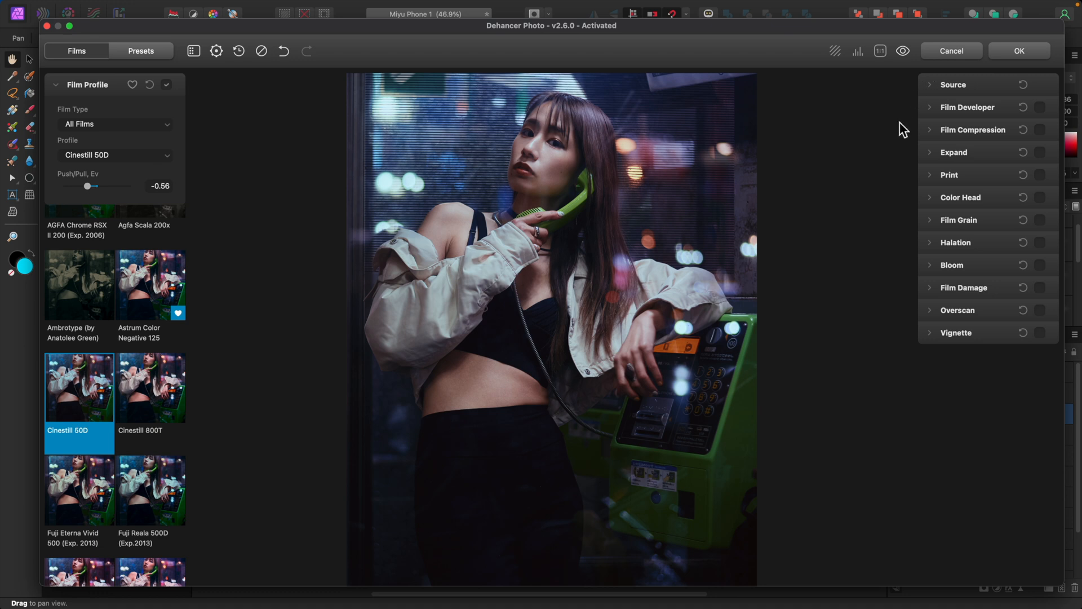
Step: Enable Expand, set the Black Point to 1.57 and the White Point to 95.53, and compare the image with and without it
left_click(933, 154)
left_click(1041, 152)
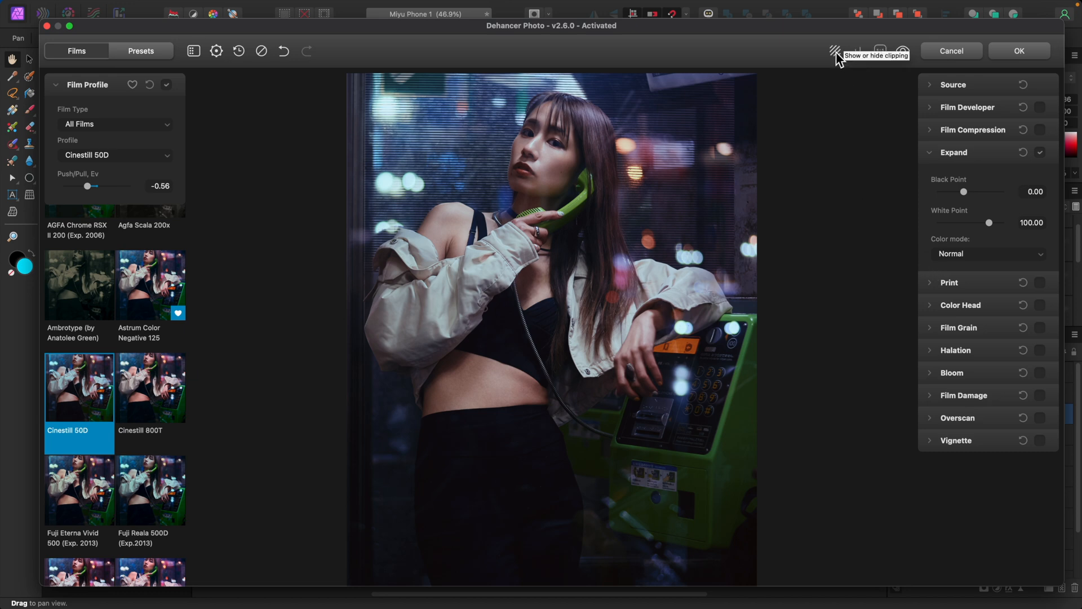
mouse_move(966, 198)
left_mouse_down()
mouse_move(991, 223)
mouse_move(974, 231)
mouse_move(991, 230)
mouse_move(966, 194)
left_mouse_up()
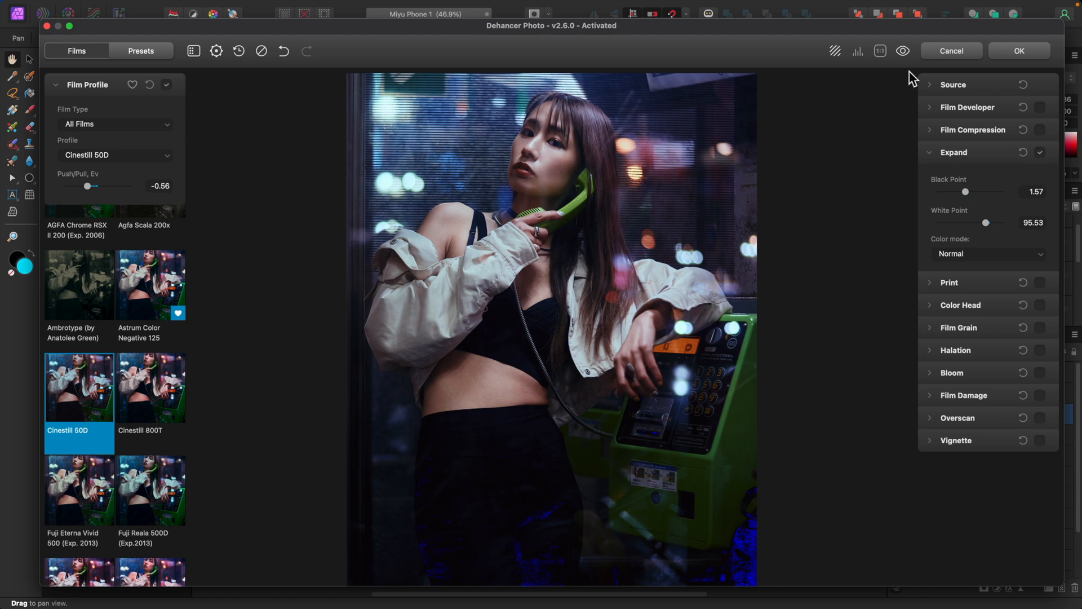
left_click(1040, 152)
left_click(1040, 153)
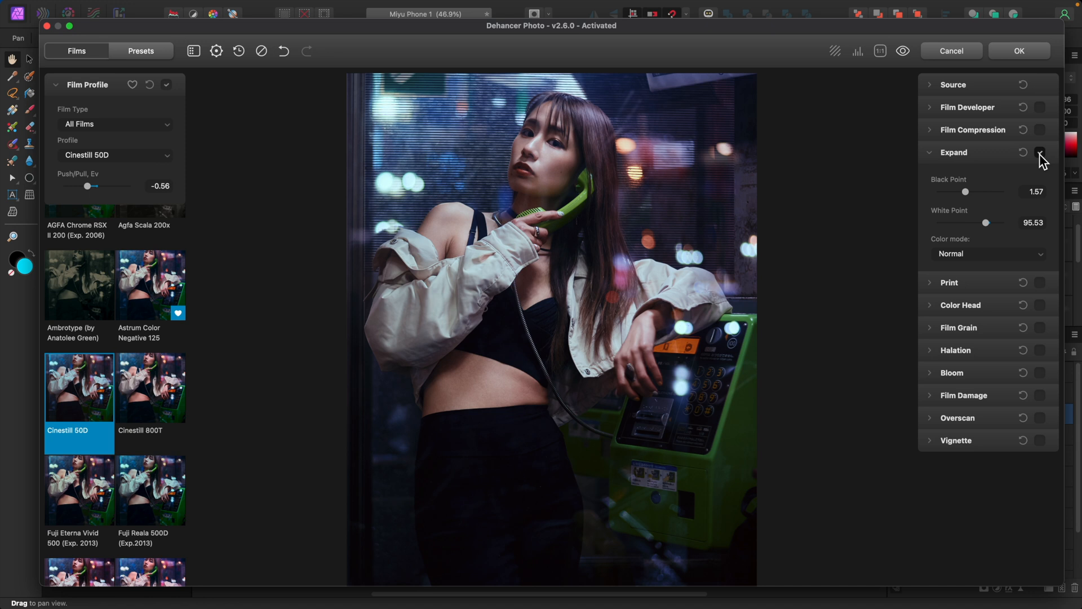
left_click(931, 154)
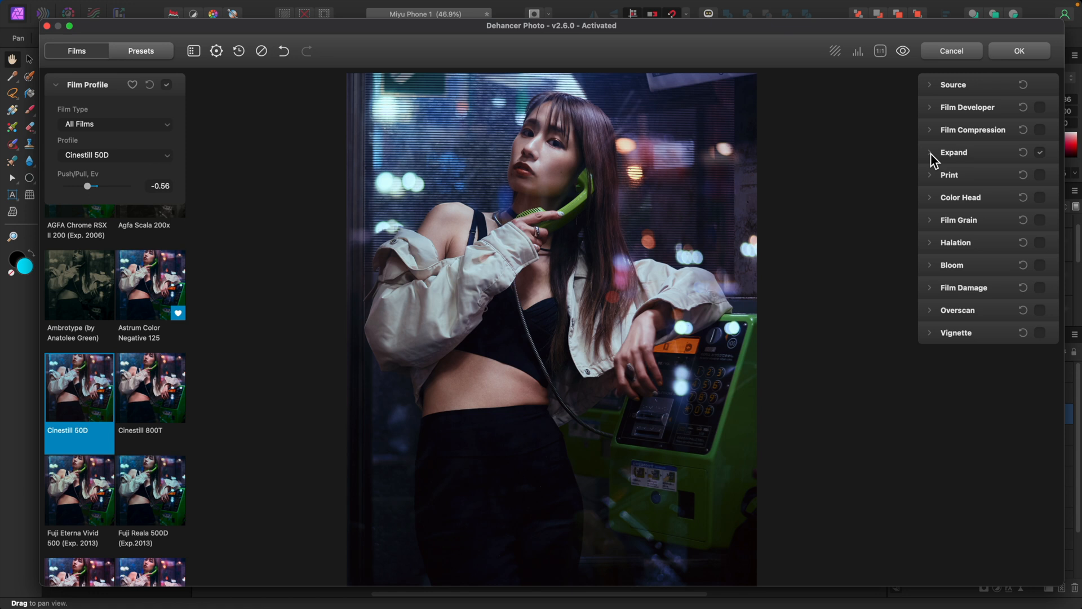
Step: Enable Color Head and set Yellow-Blue to -7.19, Magenta-Green to 6.25, Shadows Tone to 21.60, Midtones Tone to 20.53 and Highlights Tone to -11.41
left_click(930, 198)
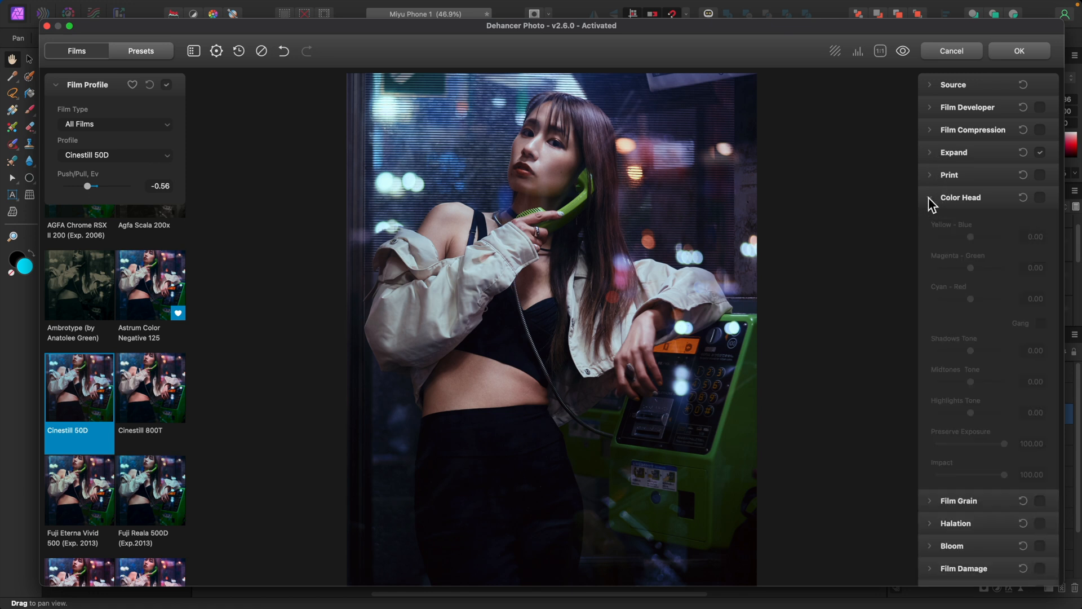
left_click(1040, 197)
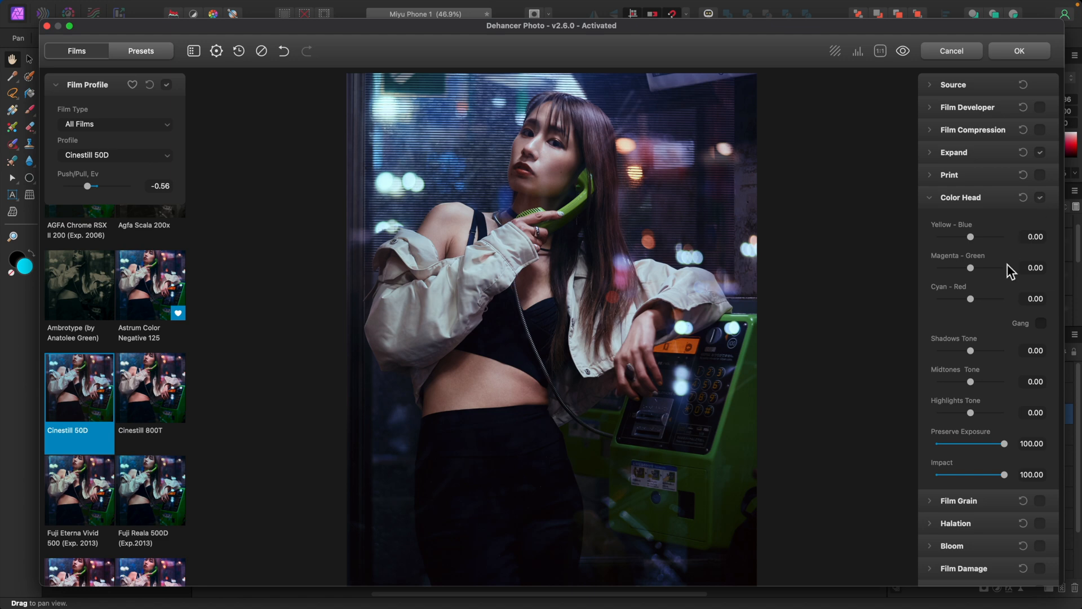
scroll(1003, 251, "down", 3)
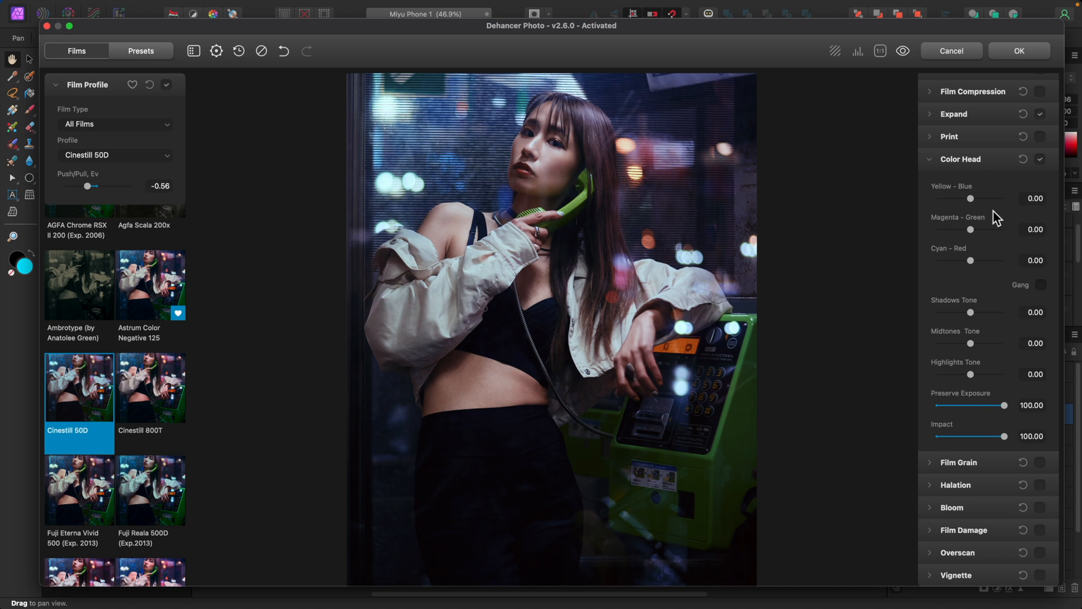
mouse_move(972, 200)
left_mouse_down()
mouse_move(906, 205)
mouse_move(1043, 212)
mouse_move(975, 202)
left_mouse_up()
mouse_move(970, 312)
left_mouse_down()
mouse_move(932, 313)
mouse_move(1050, 328)
mouse_move(977, 314)
left_mouse_up()
left_click_drag(972, 231, 969, 201)
left_click_drag(973, 346, 969, 376)
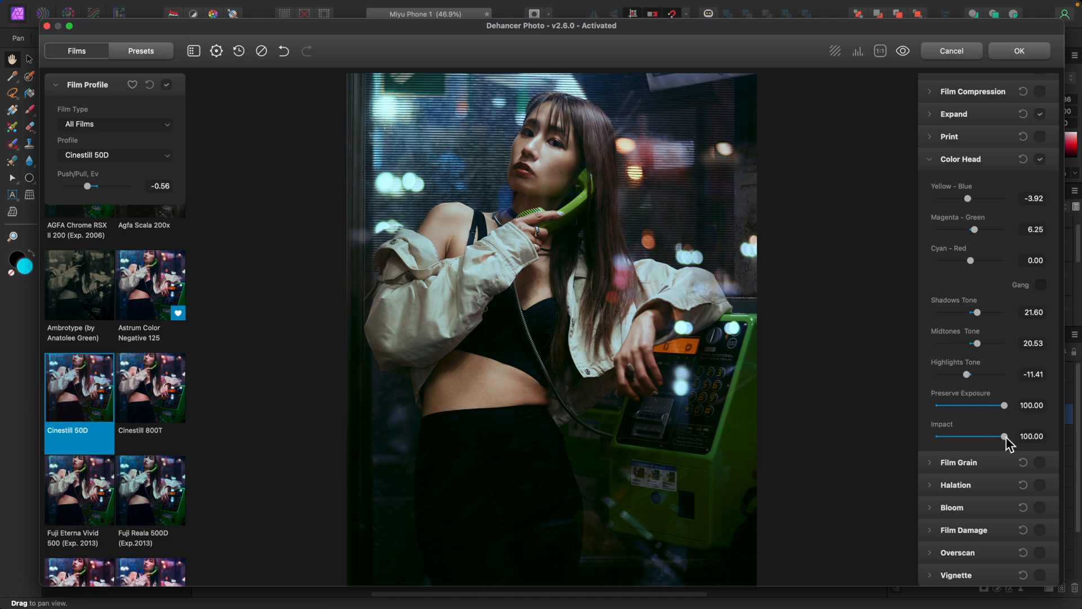
mouse_move(1006, 438)
left_mouse_down()
mouse_move(926, 435)
mouse_move(1006, 437)
left_mouse_up()
left_click_drag(968, 198, 971, 208)
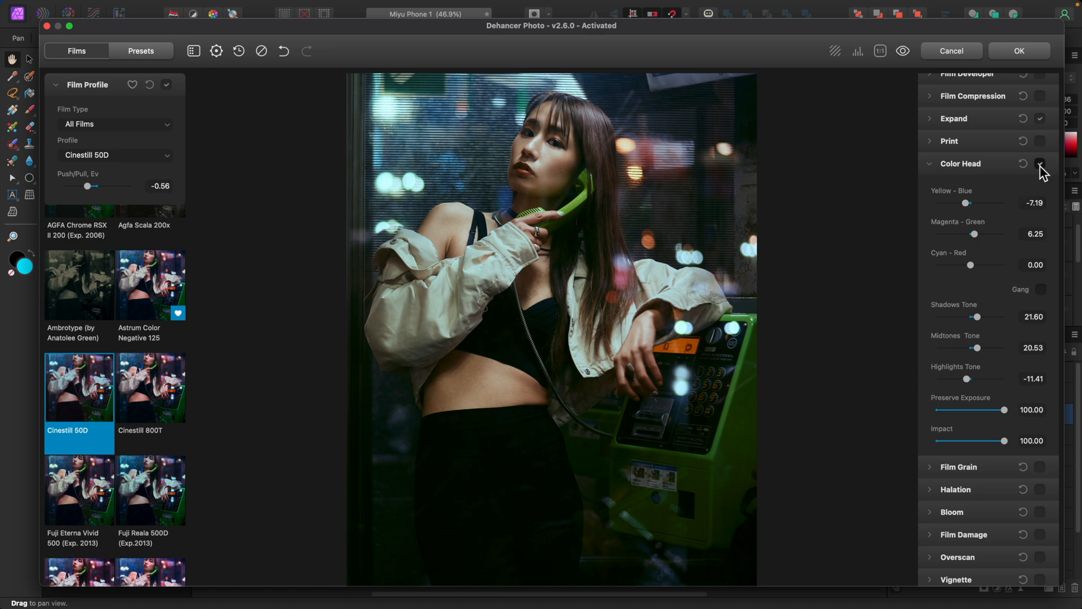
Step: Compare the portrait with and without Color Head, leaving it enabled, and collapse its settings
left_click(1040, 165)
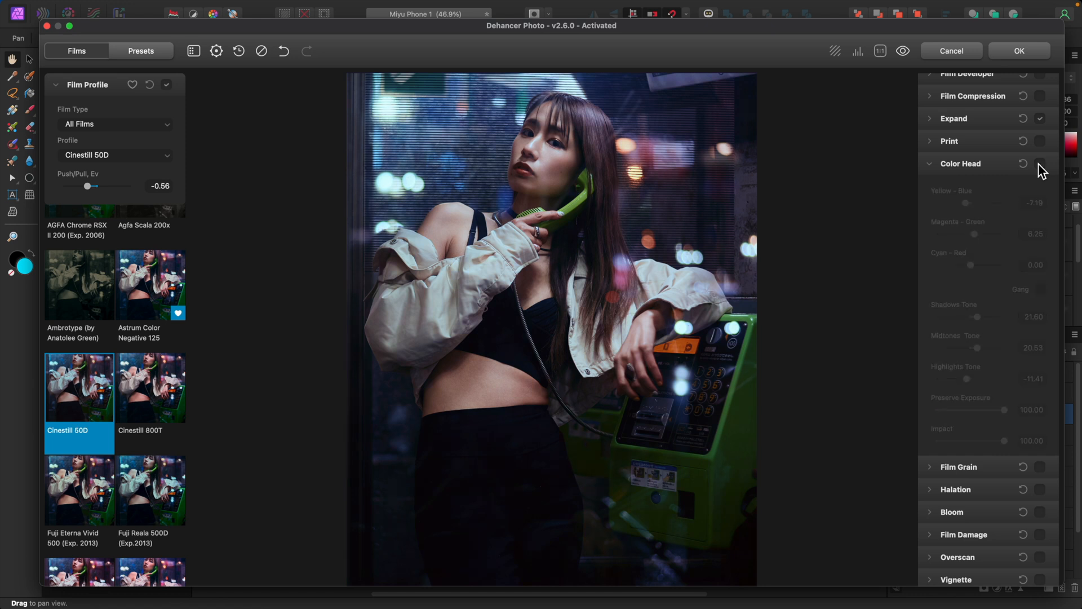
left_click(1040, 165)
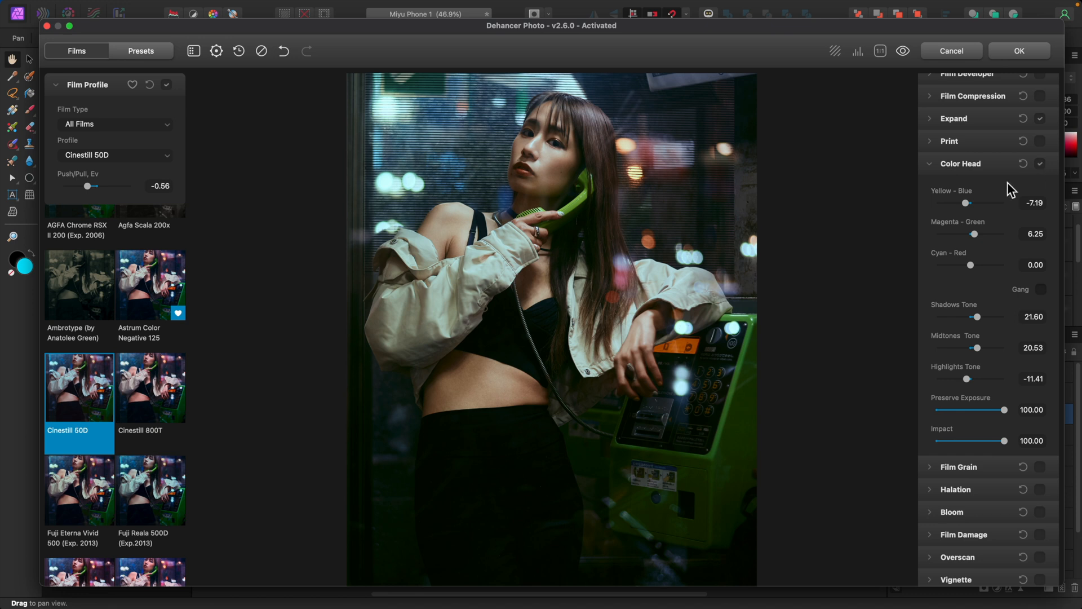
left_click(931, 166)
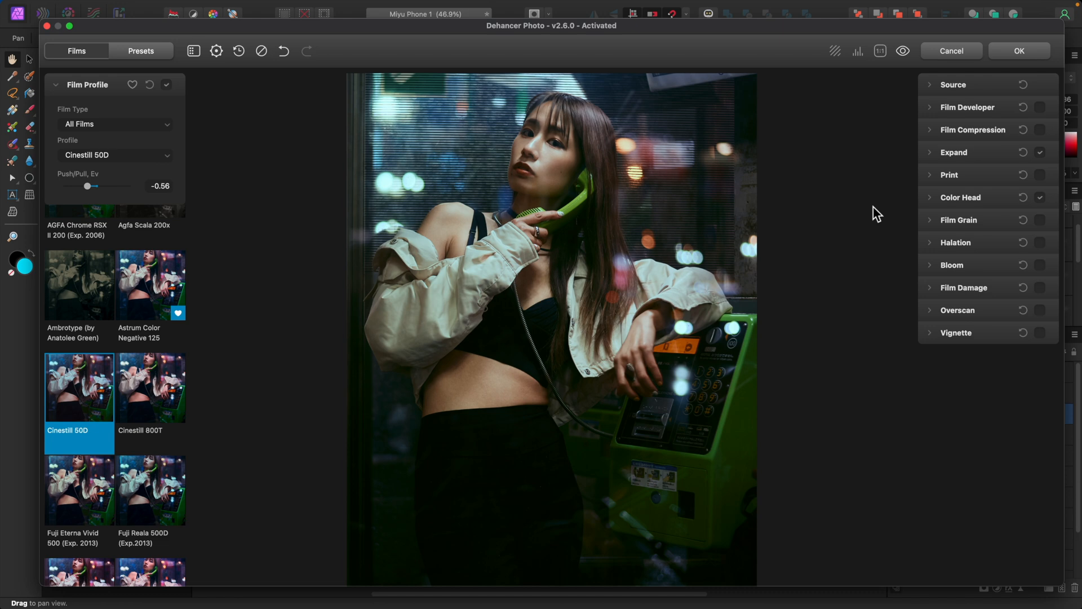
Step: Enable Film Developer, set Contrast Boost to -10.59 and Gamma Correction to 1.85, and compare the image with and without it
left_click(932, 108)
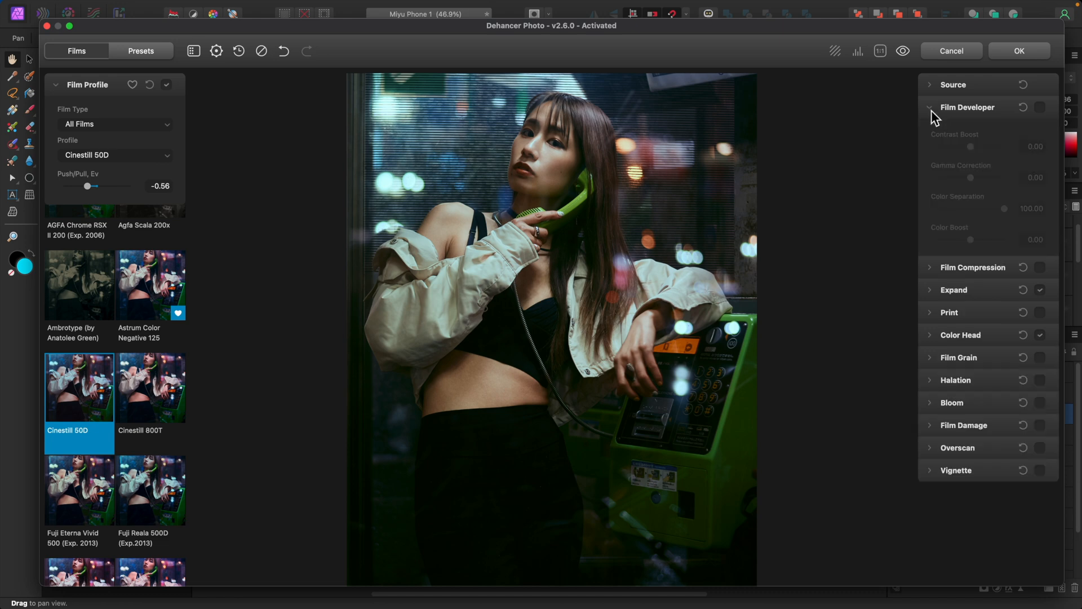
left_click(1039, 107)
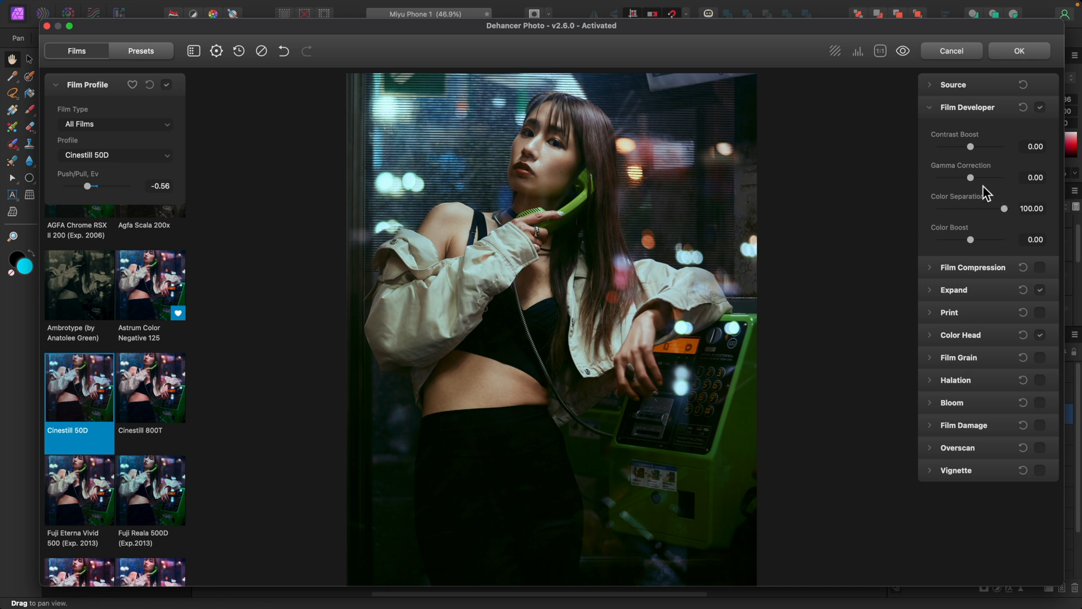
left_click_drag(972, 177, 976, 210)
left_click_drag(975, 152, 989, 244)
left_click(1023, 107)
left_click_drag(971, 146, 1015, 205)
left_click(1039, 108)
left_click(934, 106)
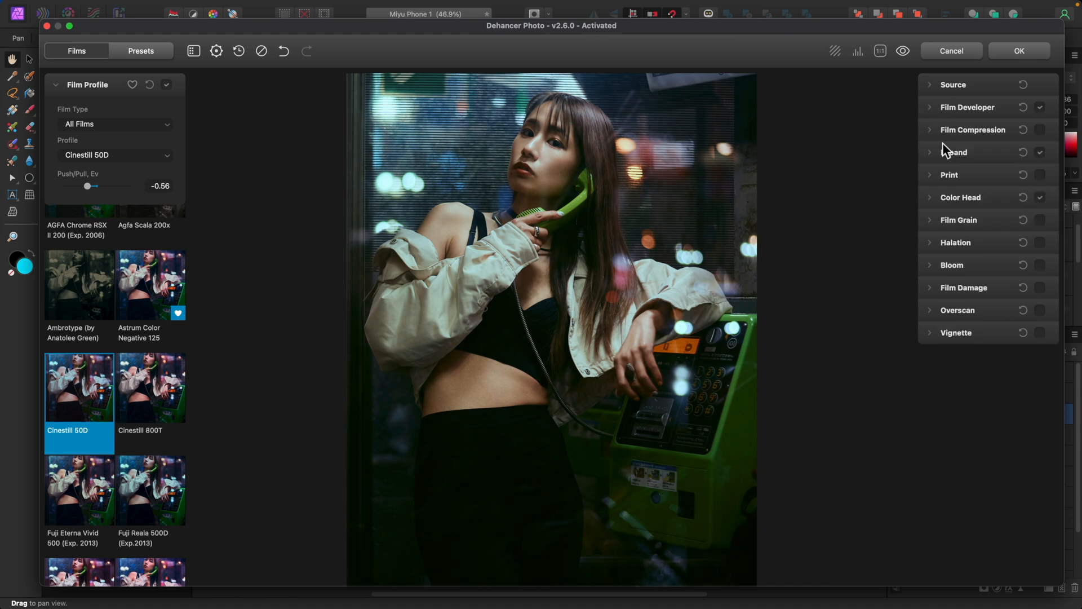
Step: Enable Film Compression and examine the woman's face and the background lights at 1:1 size
left_click(932, 130)
left_click(1040, 130)
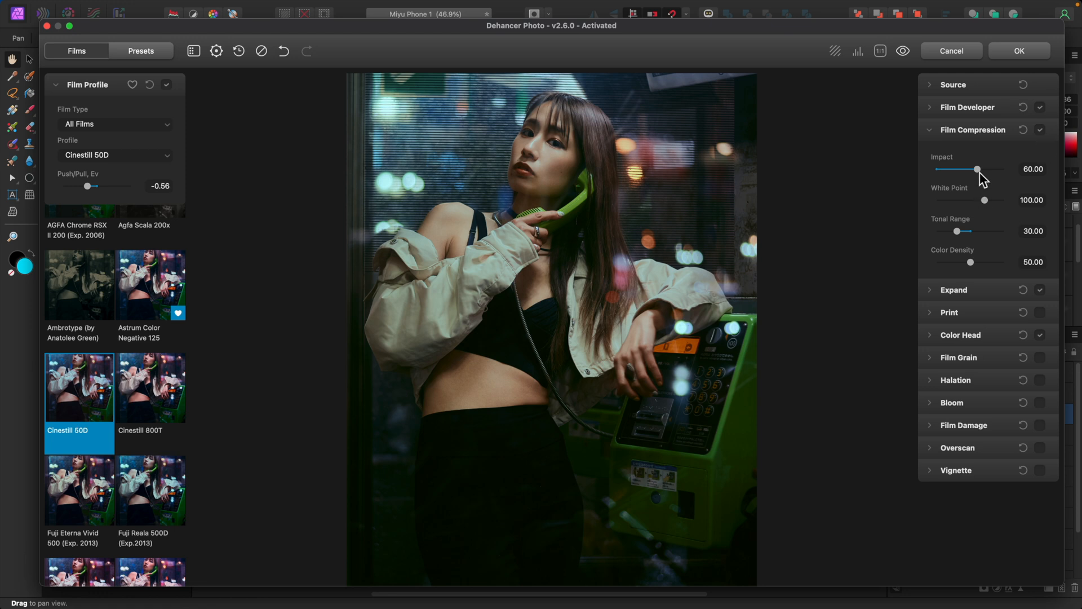
left_click(880, 52)
left_click_drag(766, 220, 773, 448)
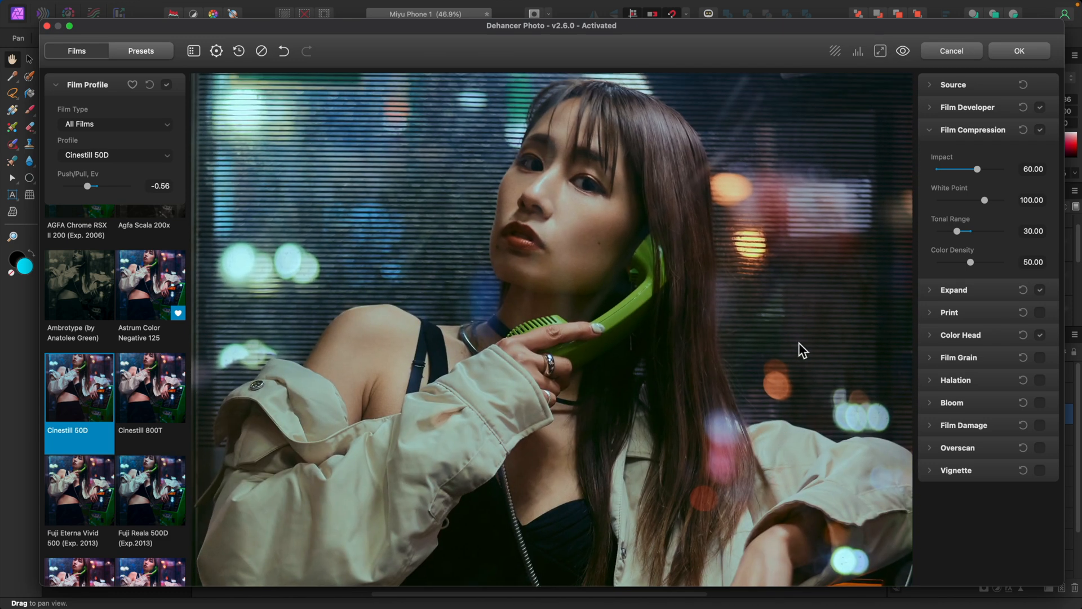
left_click(881, 52)
left_click(881, 52)
left_click(881, 51)
left_click(881, 52)
left_click_drag(694, 158, 713, 422)
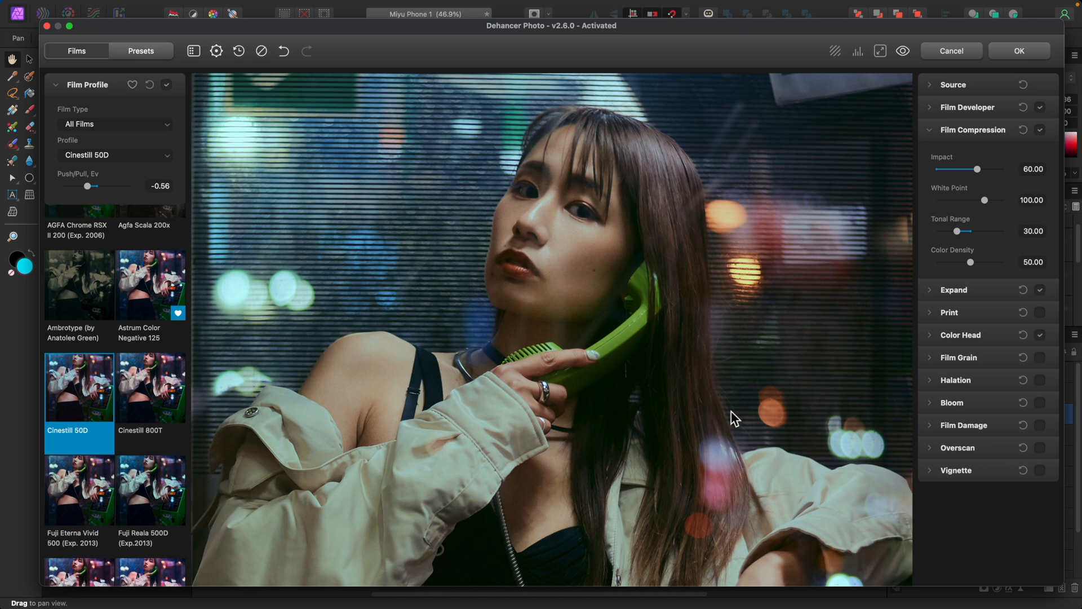
left_click_drag(741, 359, 750, 336)
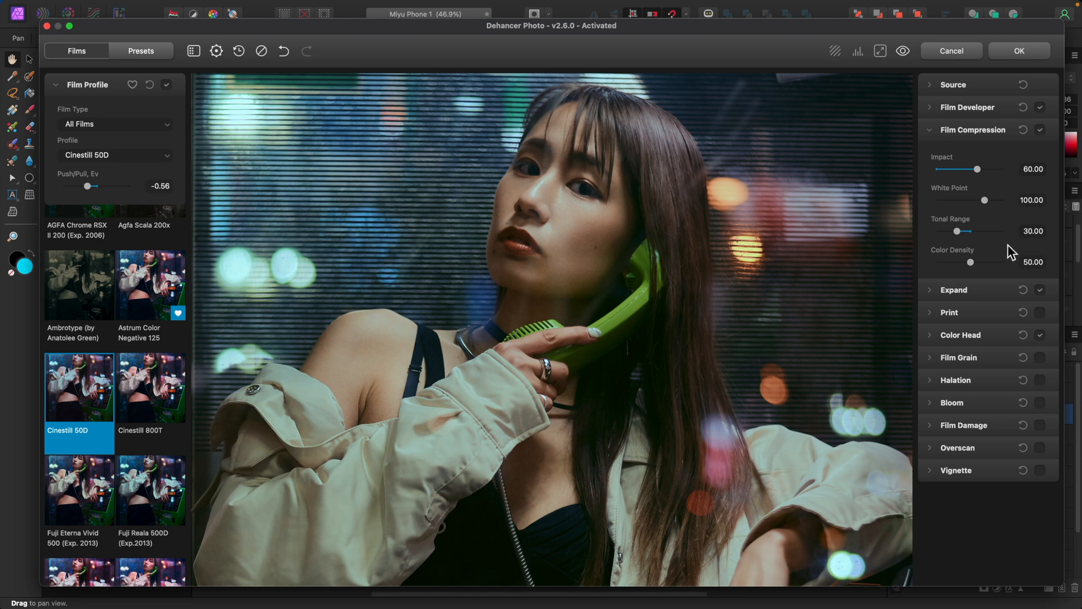
Step: Try Film Compression at minimum and maximum Impact, with White Point at 74.41 and Tonal Range at 31.87, ending with Impact at 24.19
left_click_drag(978, 170, 940, 170)
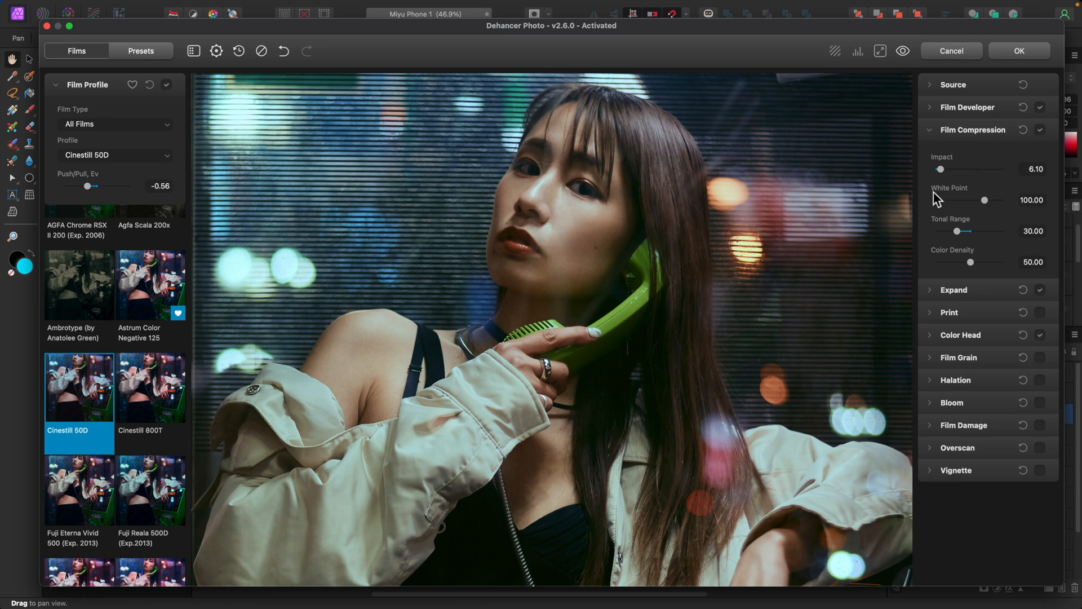
left_click_drag(946, 171, 1027, 186)
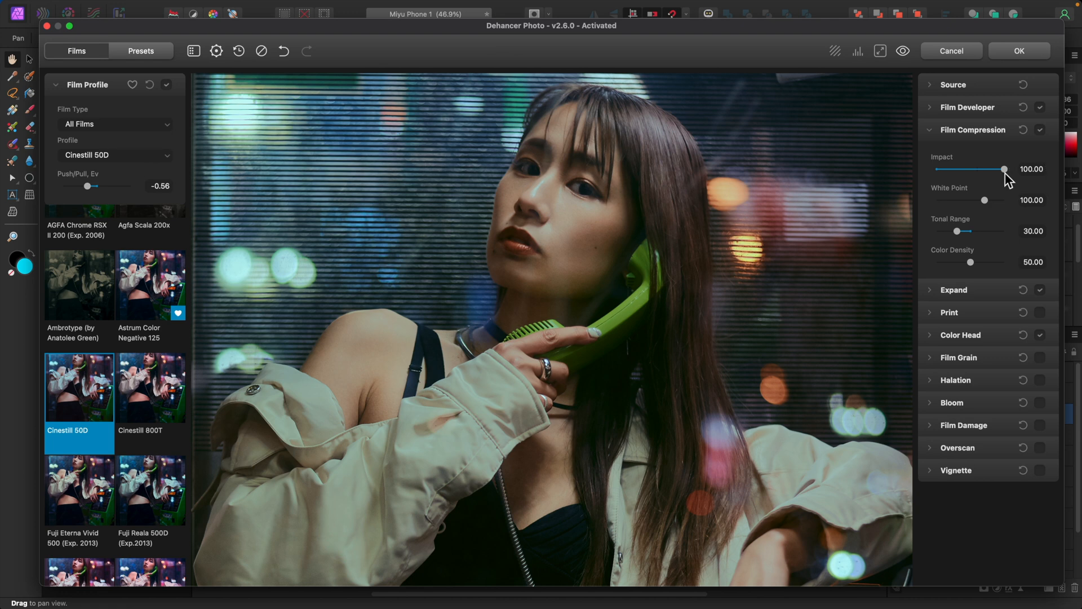
left_click_drag(960, 233, 965, 201)
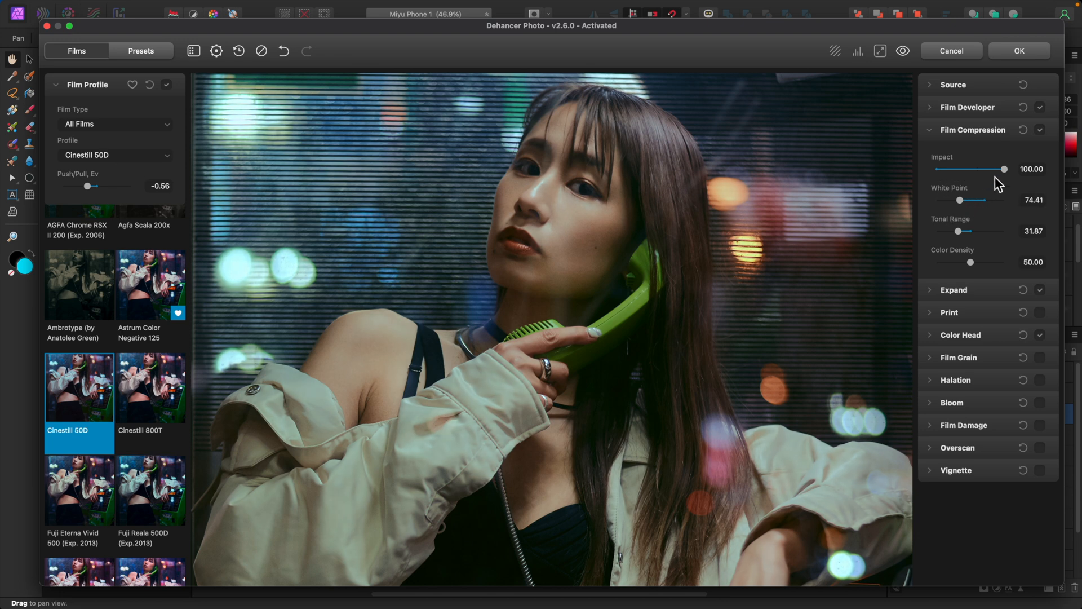
left_click_drag(1004, 168, 911, 172)
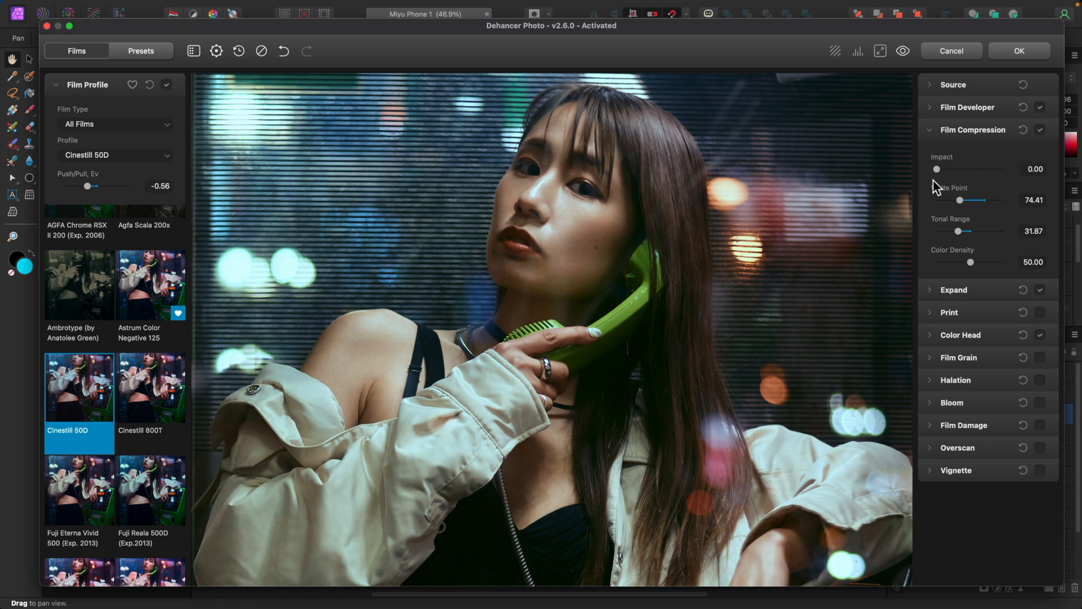
left_click_drag(940, 172, 953, 173)
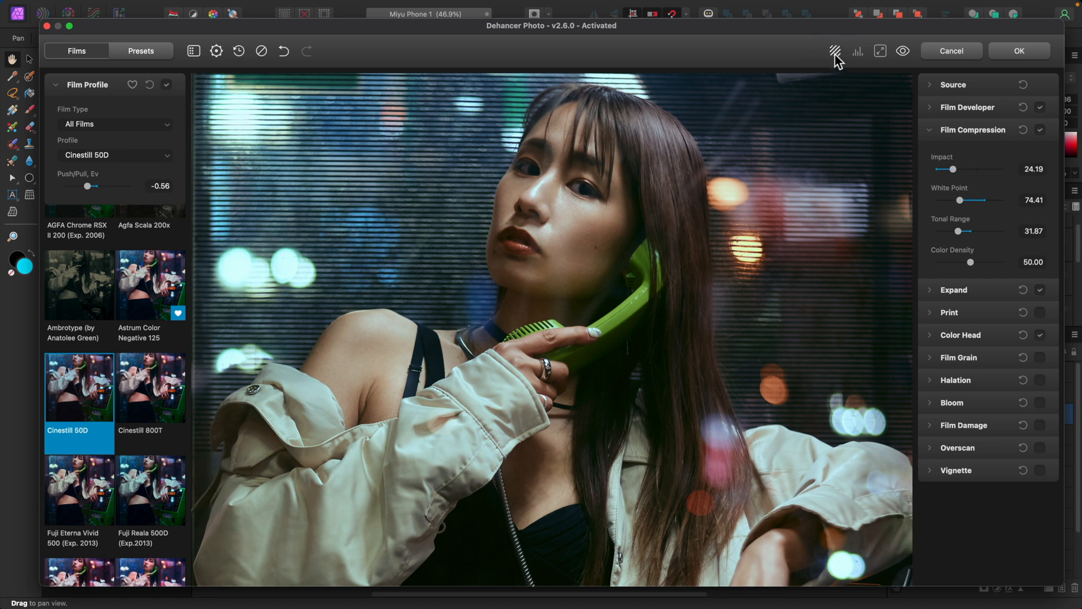
Step: Set Film Compression's Impact to 39.79, White Point to 84.59, Tonal Range to 36.95 and Color Density to 81.64, comparing with and without it
left_click(880, 52)
left_click_drag(954, 173, 971, 204)
mouse_move(971, 263)
left_mouse_down()
mouse_move(1007, 268)
mouse_move(937, 266)
mouse_move(992, 265)
left_mouse_up()
mouse_move(958, 233)
left_mouse_down()
mouse_move(973, 235)
mouse_move(963, 235)
left_mouse_up()
left_click(1040, 131)
left_click(1040, 131)
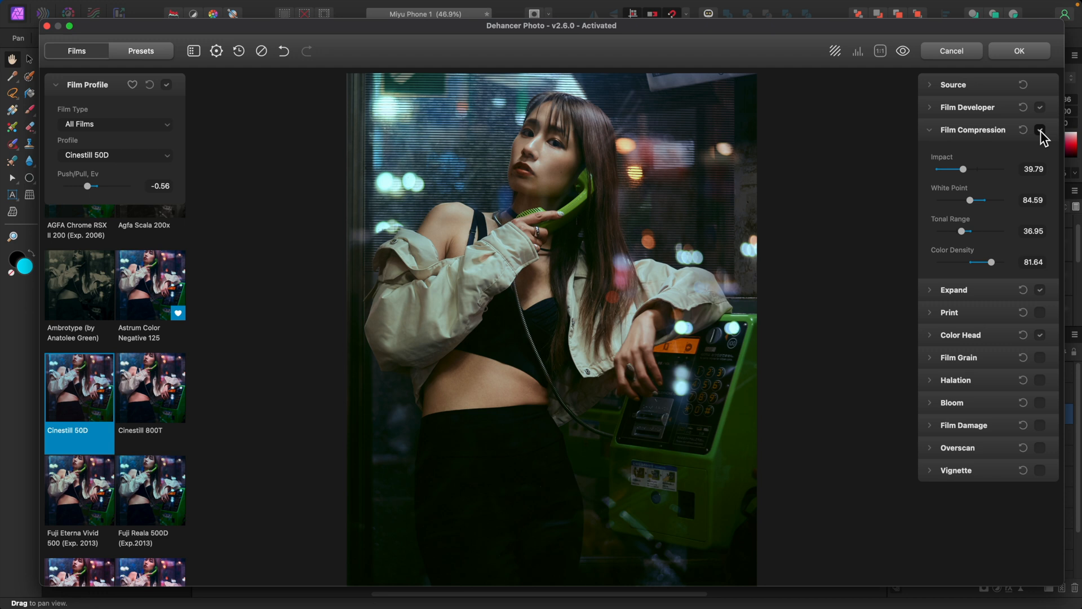
left_click(1040, 131)
left_click(1041, 131)
Step: Set Film Compression's Impact to 31.02 and White Point to 81.52, then compare the image with and without the effect
left_click_drag(964, 170, 967, 201)
left_click(1040, 131)
left_click(1040, 131)
left_click(931, 135)
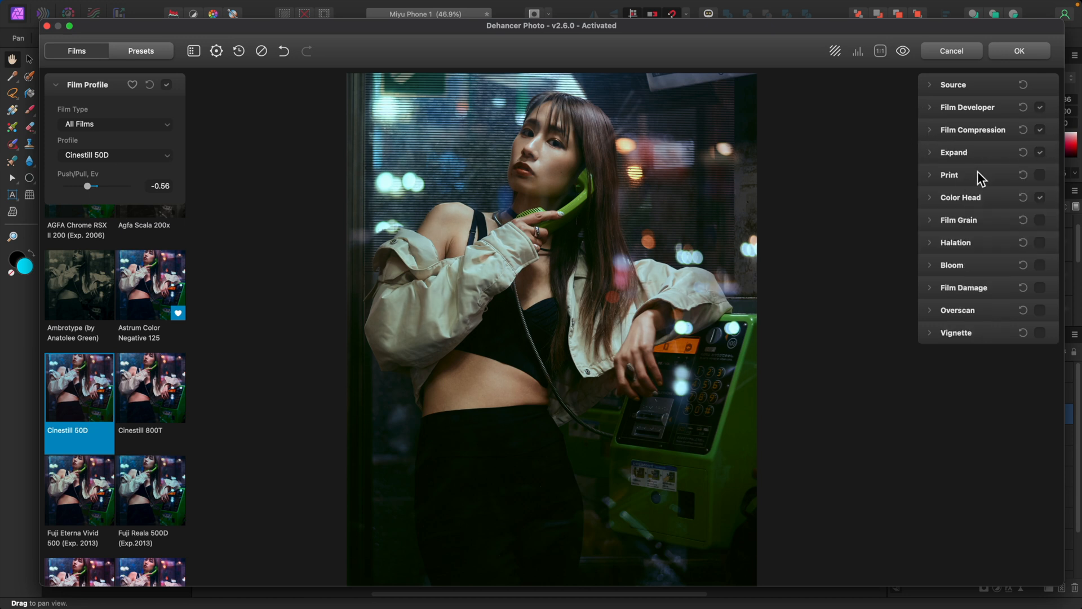
Step: Enable Print, try the Fujifilm 3513 Print film and Cineon Film Log profiles, and choose Kodak 2383 Print Film
left_click(930, 176)
left_click(1040, 175)
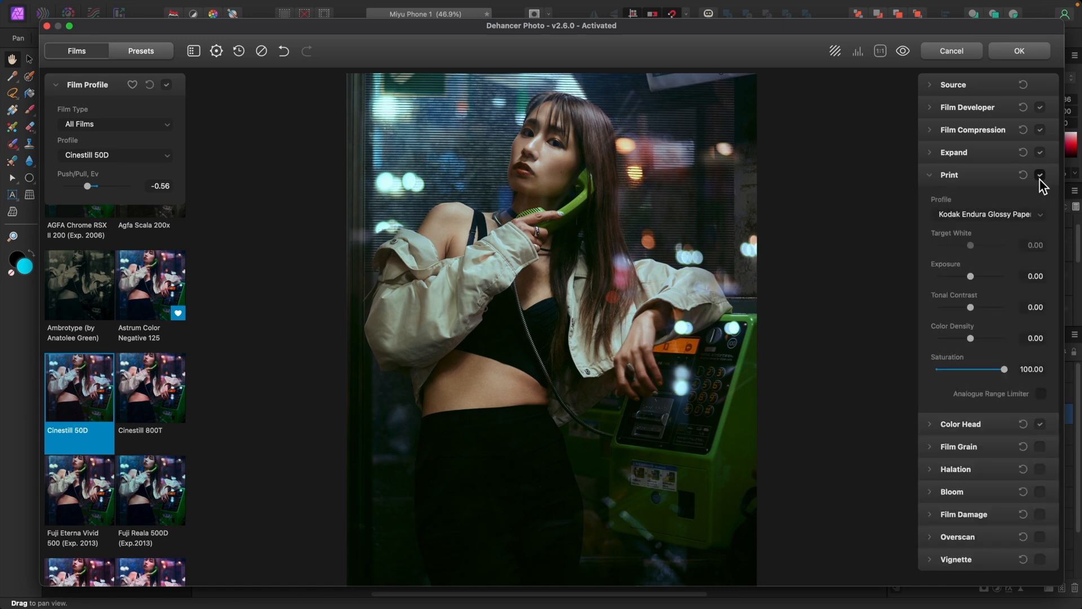
left_click(1016, 215)
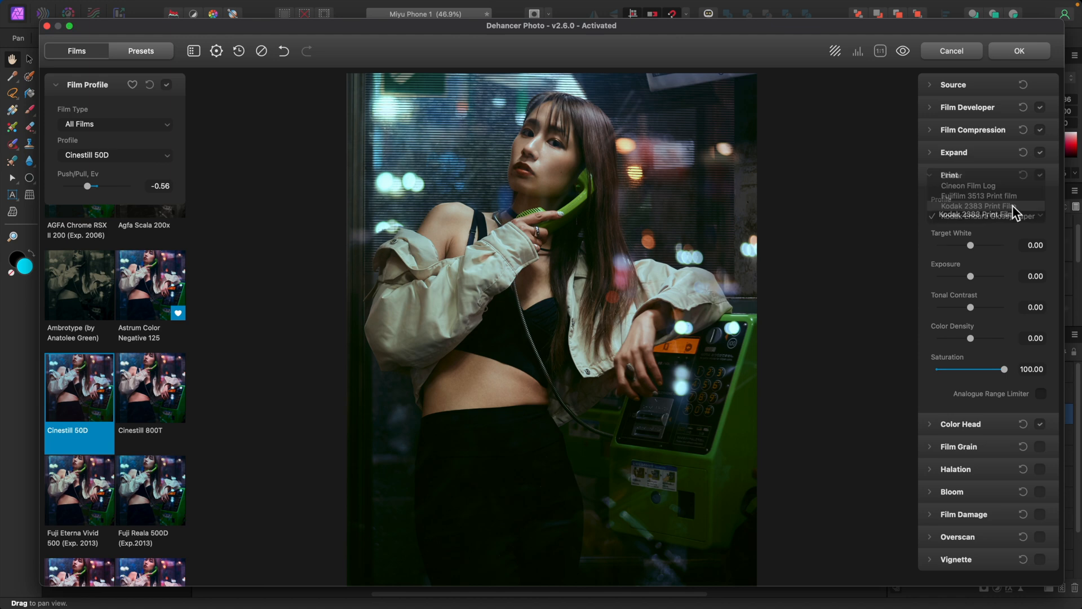
left_click(1013, 206)
left_click(1014, 219)
left_click(1010, 205)
left_click(1010, 213)
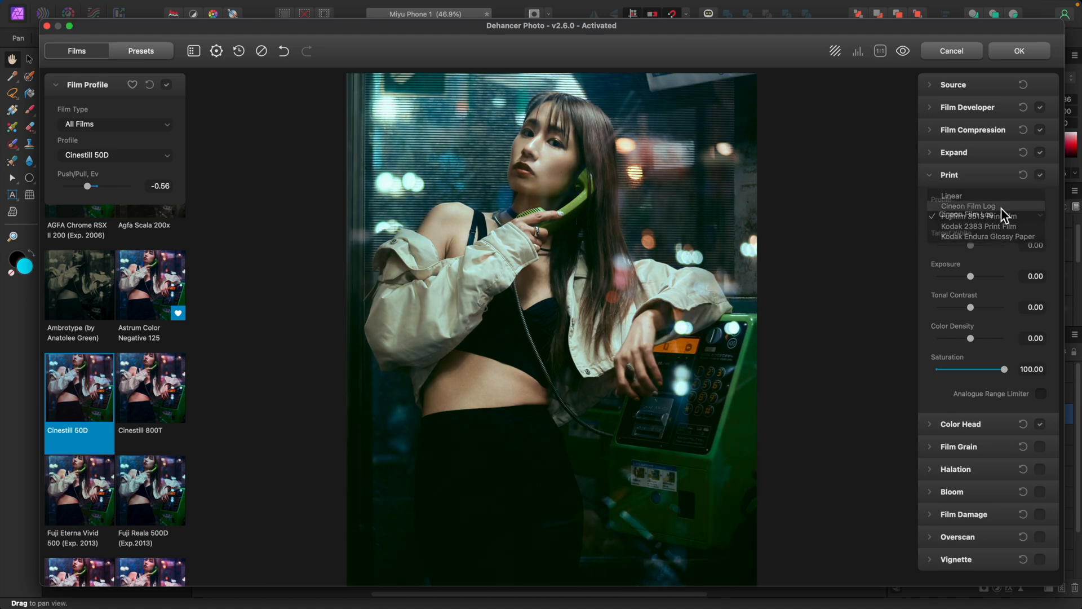
left_click(1002, 209)
left_click(1007, 214)
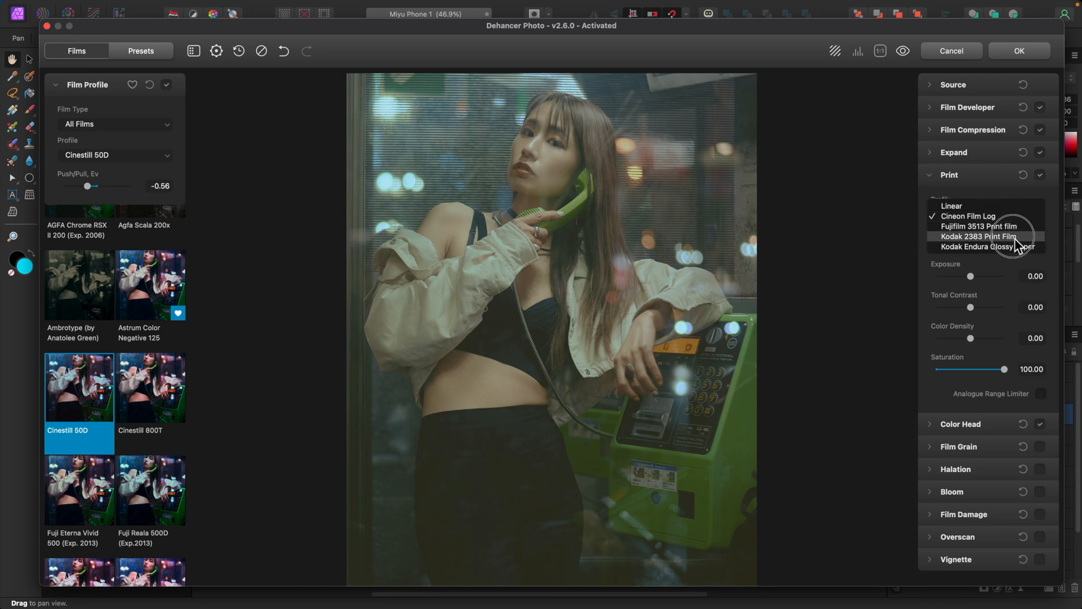
left_click(1014, 237)
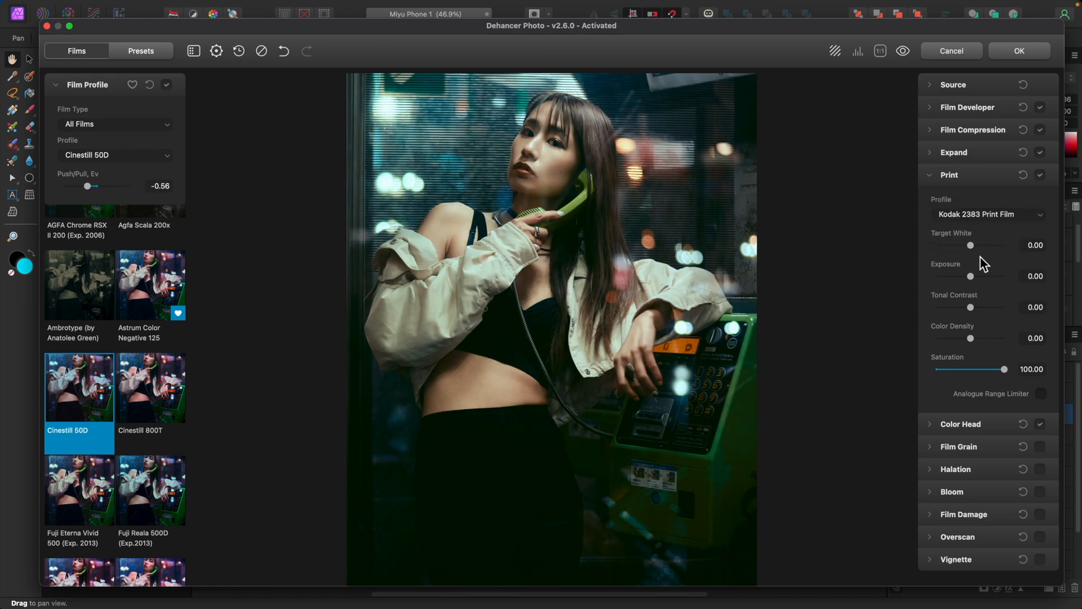
Step: Set Print's Target White to -0.41, Tonal Contrast to -5.83 and Color Density to 12.04
left_click_drag(971, 246, 965, 308)
left_click_drag(970, 338, 1007, 381)
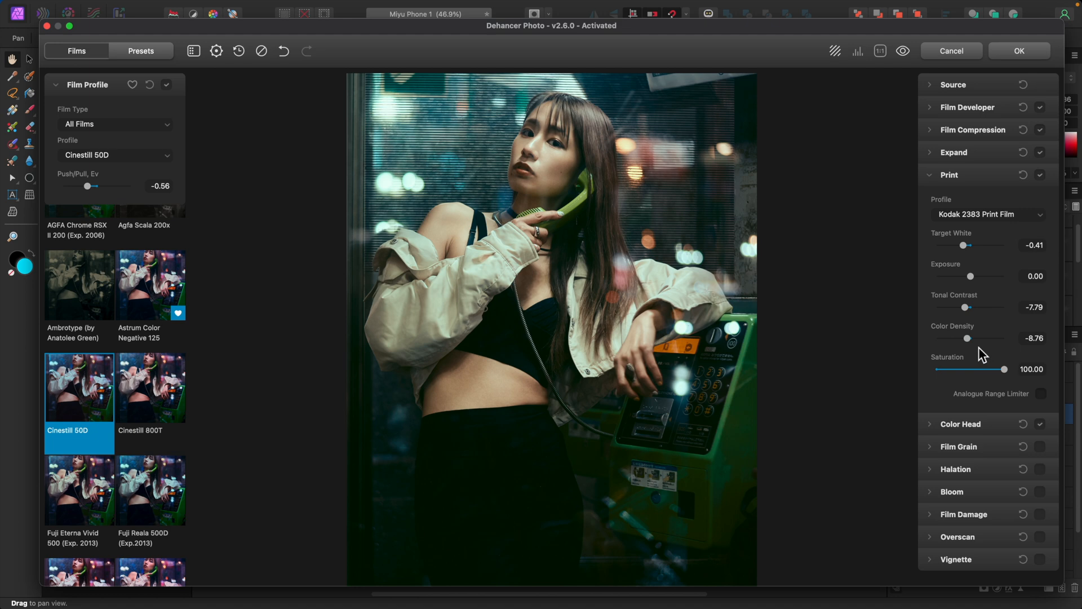
mouse_move(967, 337)
left_mouse_down()
mouse_move(1017, 349)
mouse_move(928, 341)
mouse_move(1006, 344)
mouse_move(976, 347)
left_mouse_up()
left_click_drag(976, 310, 967, 311)
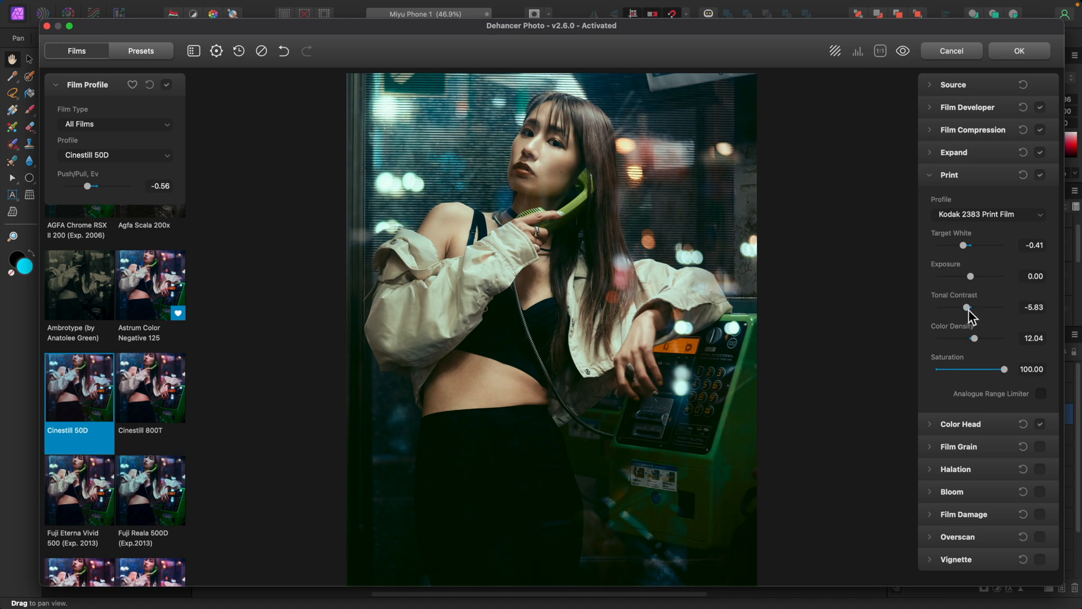
Step: Try the Kodak Endura Glossy Paper print profile and switch back to Kodak 2383 Print Film
left_click(993, 215)
left_click(989, 225)
left_click(990, 217)
left_click(987, 207)
Step: Set Print's Target White to -0.09 and compare the portrait with and without Print
left_click_drag(963, 246, 966, 245)
left_click_drag(968, 247, 972, 247)
left_click(1040, 176)
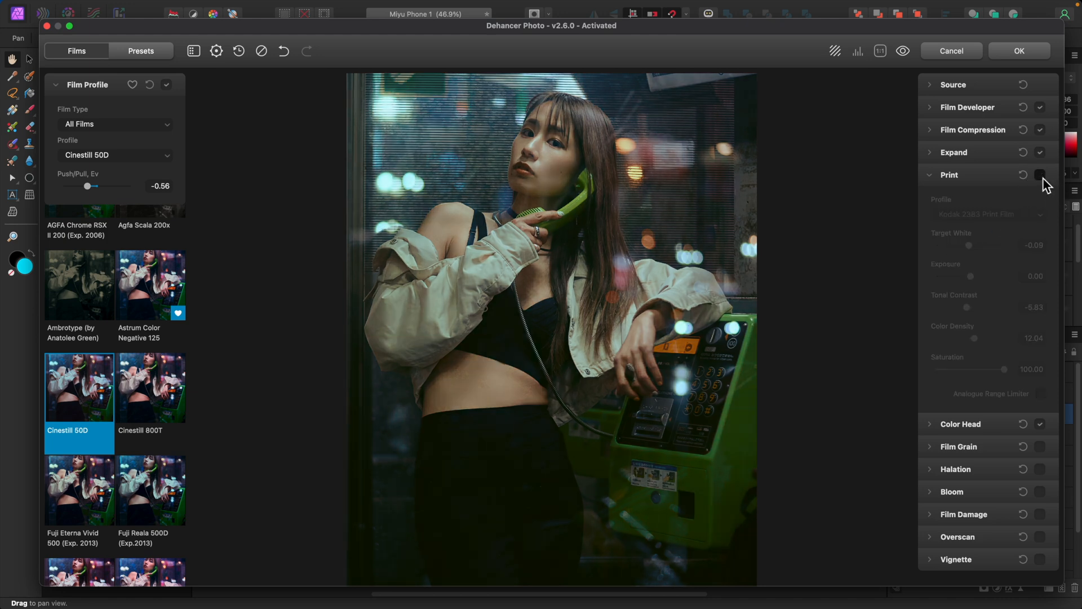
left_click(1040, 176)
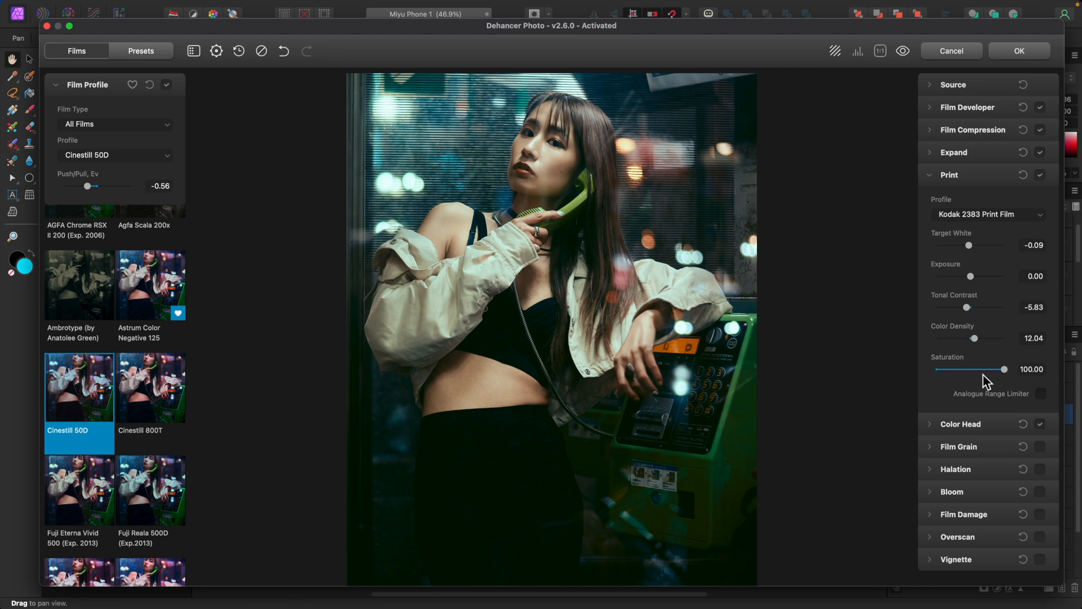
Step: Set Print's Exposure to 0.16, Tonal Contrast to 0.03 and Color Density to 9.90, comparing the image with and without Print
left_click(972, 307)
left_click_drag(972, 280, 976, 281)
mouse_move(997, 371)
left_mouse_down()
mouse_move(972, 370)
mouse_move(1009, 371)
left_mouse_up()
left_click(1043, 178)
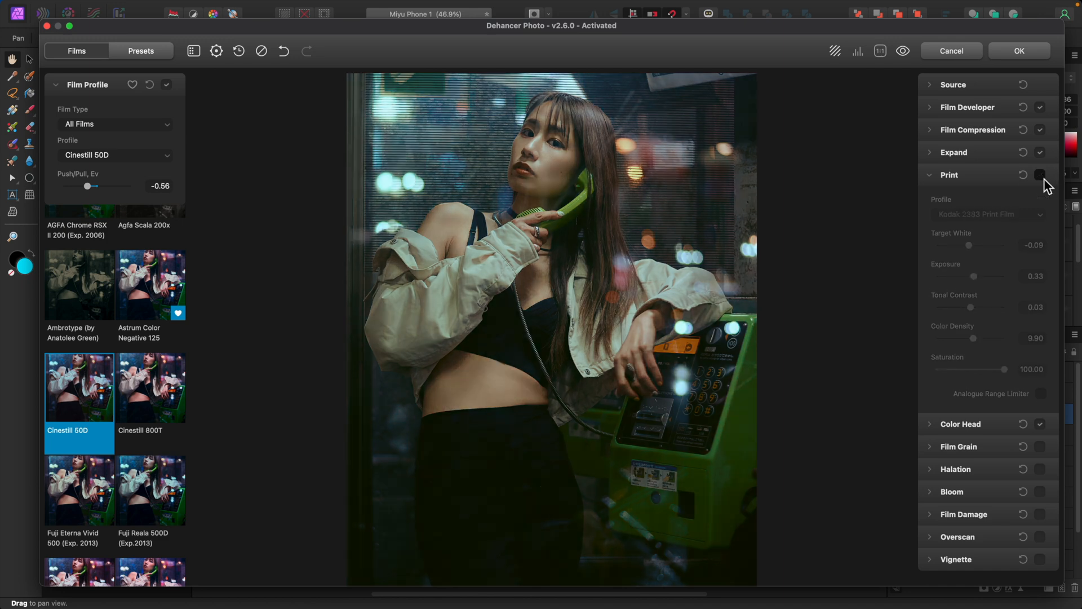
left_click(1043, 177)
left_click(1043, 178)
left_click(1042, 177)
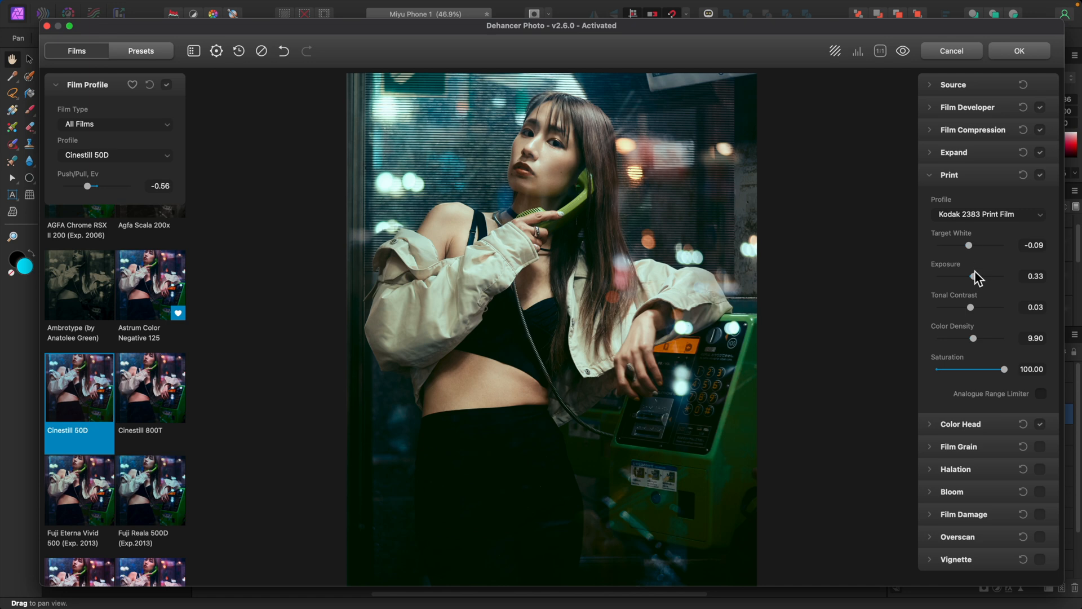
left_click_drag(975, 276, 973, 275)
Step: Set Expand's Black Point to -0.78 and White Point to 96.47, and show the Film Compression settings
left_click(933, 154)
left_click_drag(966, 193, 987, 225)
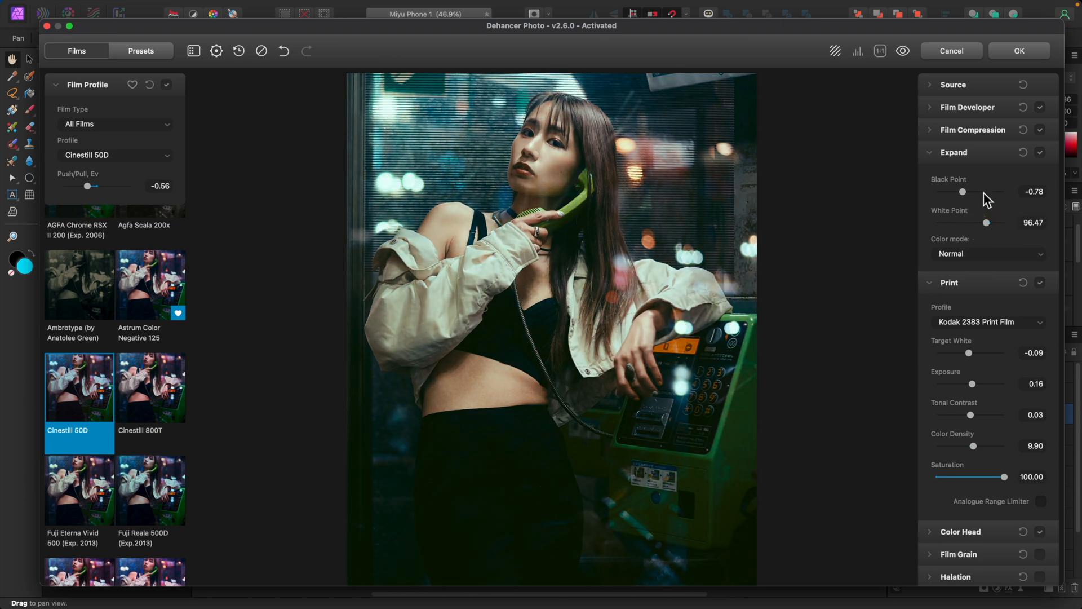
left_click(931, 130)
Step: Fine-tune Film Developer's Contrast Boost and Gamma Correction, and collapse all the adjusted effect sections
left_click(932, 107)
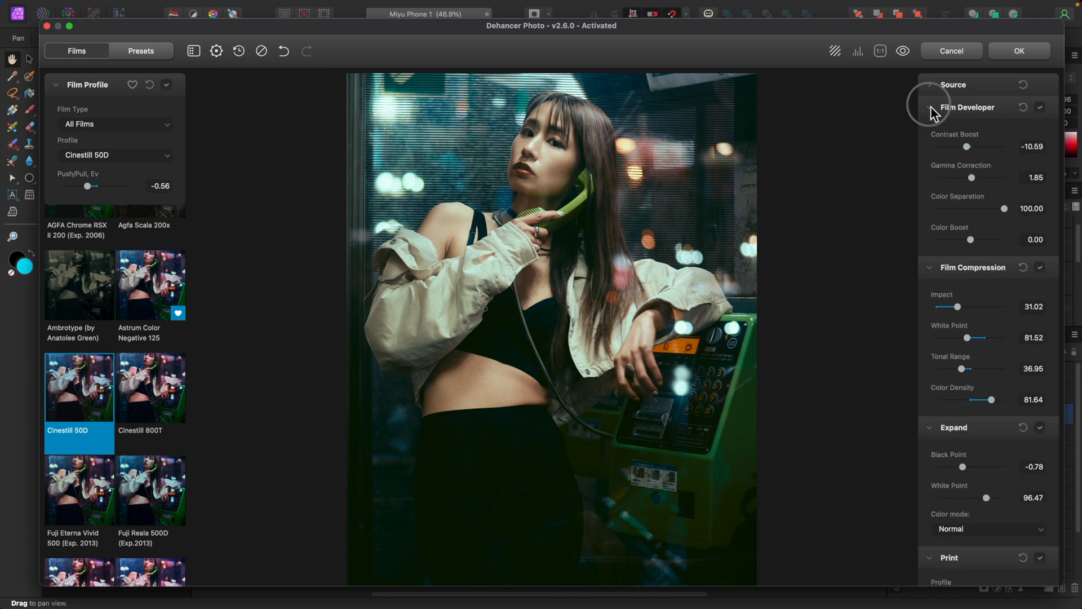
left_click_drag(967, 147, 967, 150)
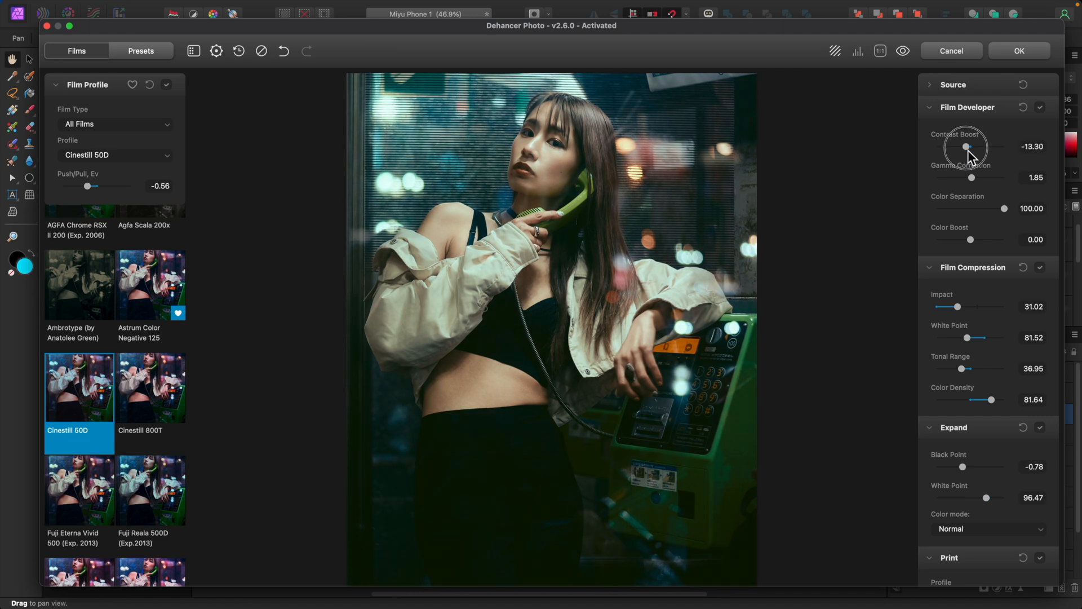
left_click_drag(968, 153, 976, 177)
left_click(937, 108)
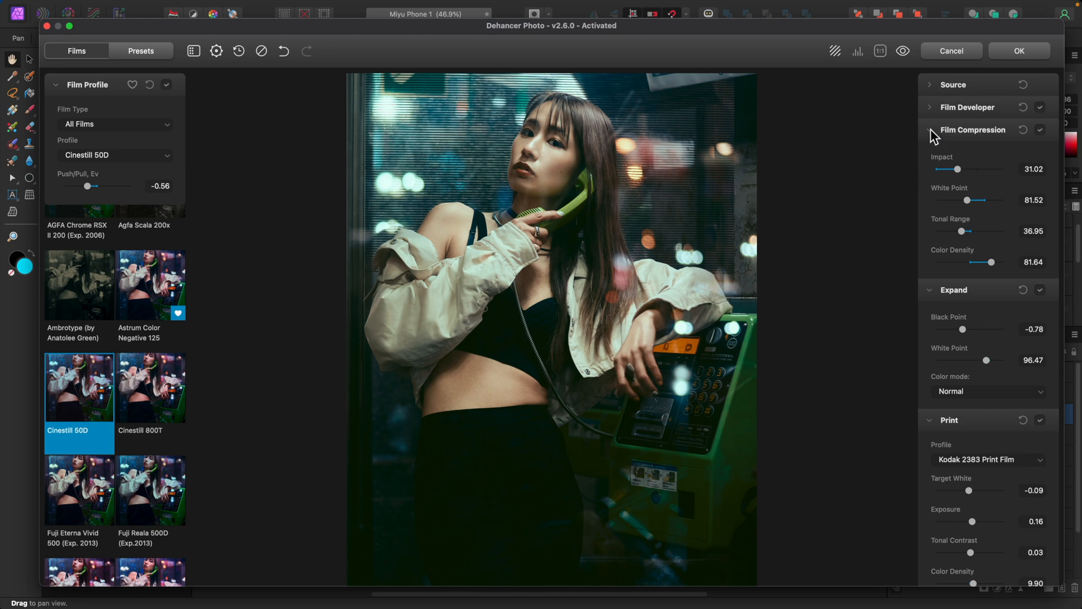
left_click(931, 130)
left_click(931, 154)
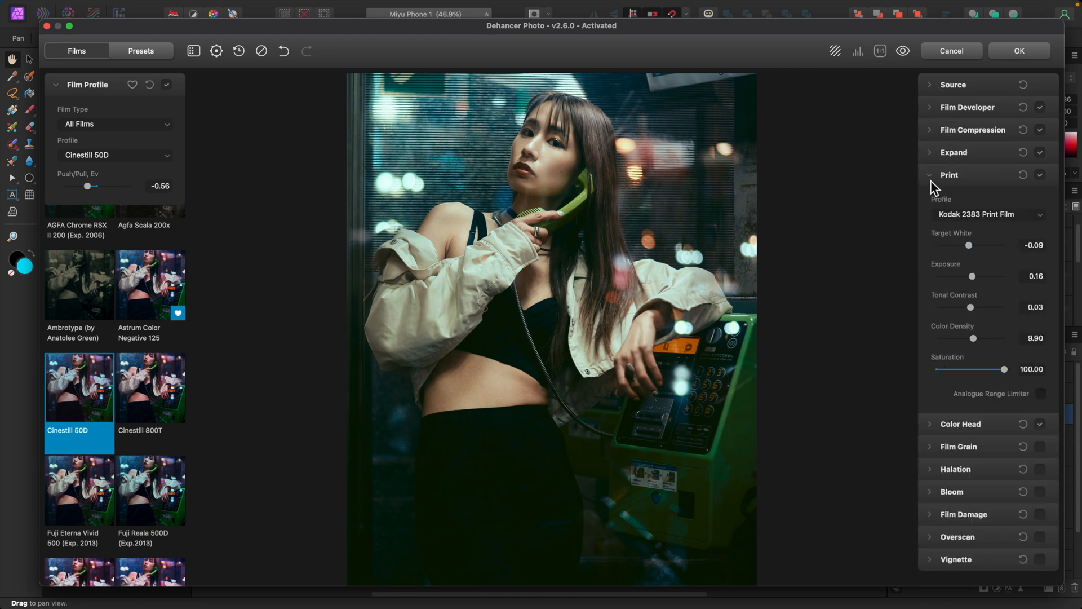
left_click(931, 180)
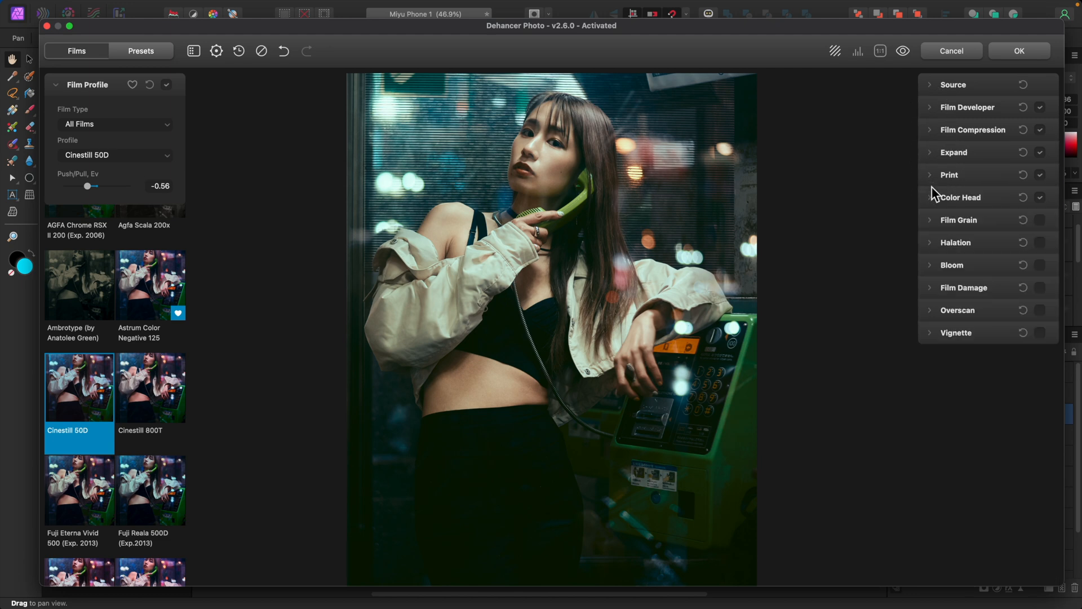
Step: Enable Film Grain, view the portrait at 1:1 scale and apply the 8 mm ISO 500 grain preset
left_click(931, 222)
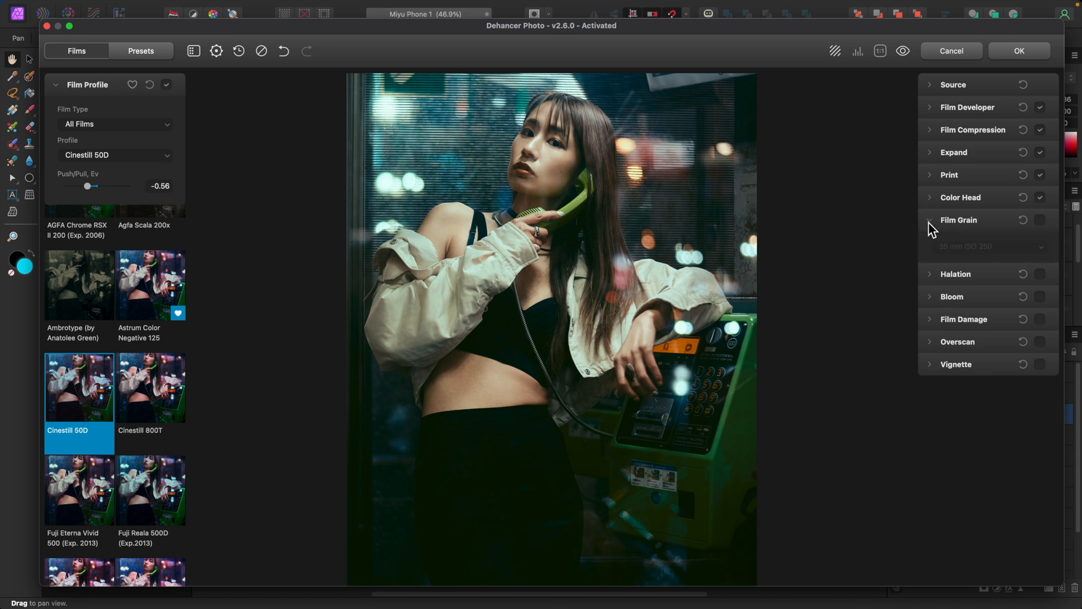
left_click(1040, 221)
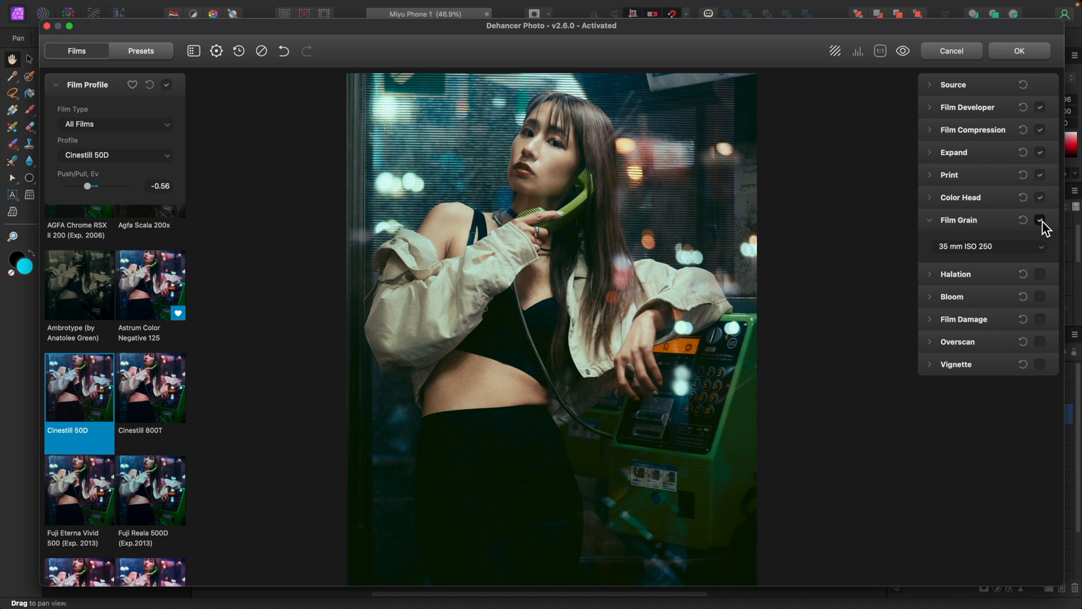
left_click(880, 51)
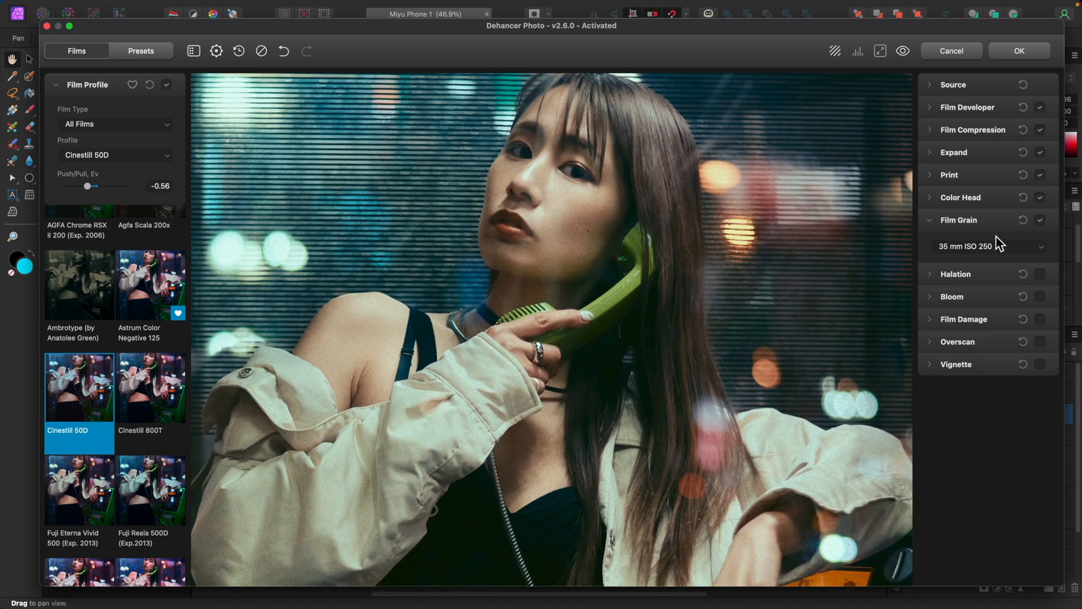
left_click(1003, 245)
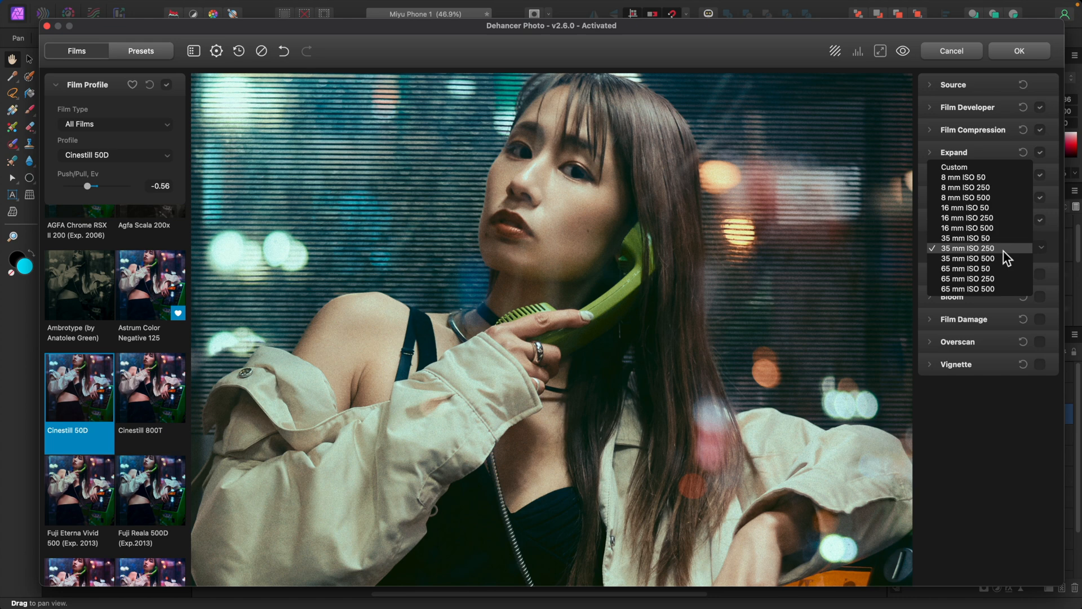
left_click(994, 198)
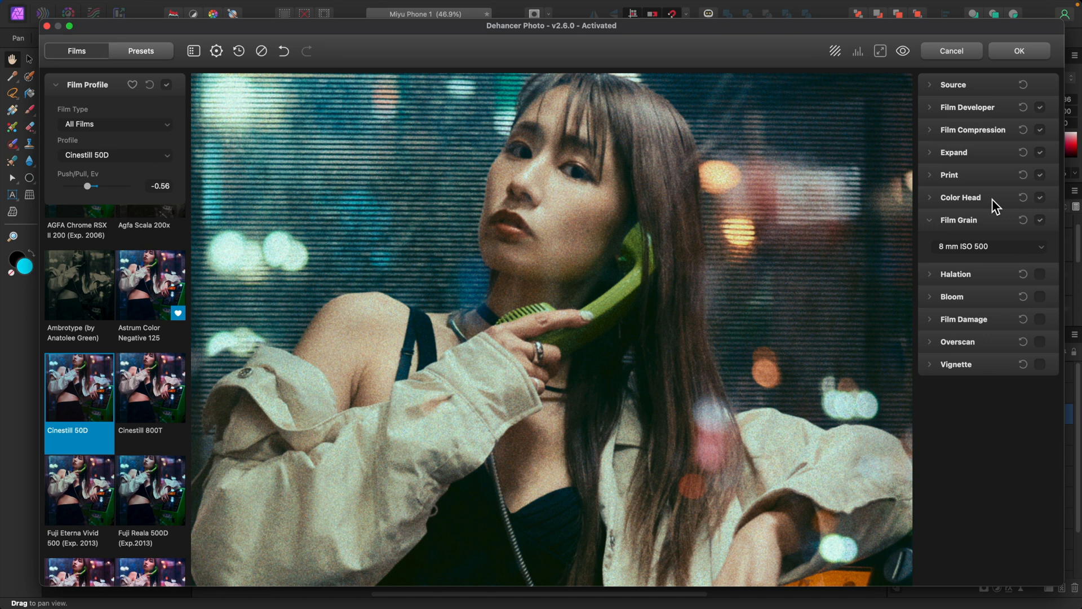
Step: Try the 65 mm ISO 50 grain preset on the portrait, and switch to 16 mm ISO 250
left_click(990, 248)
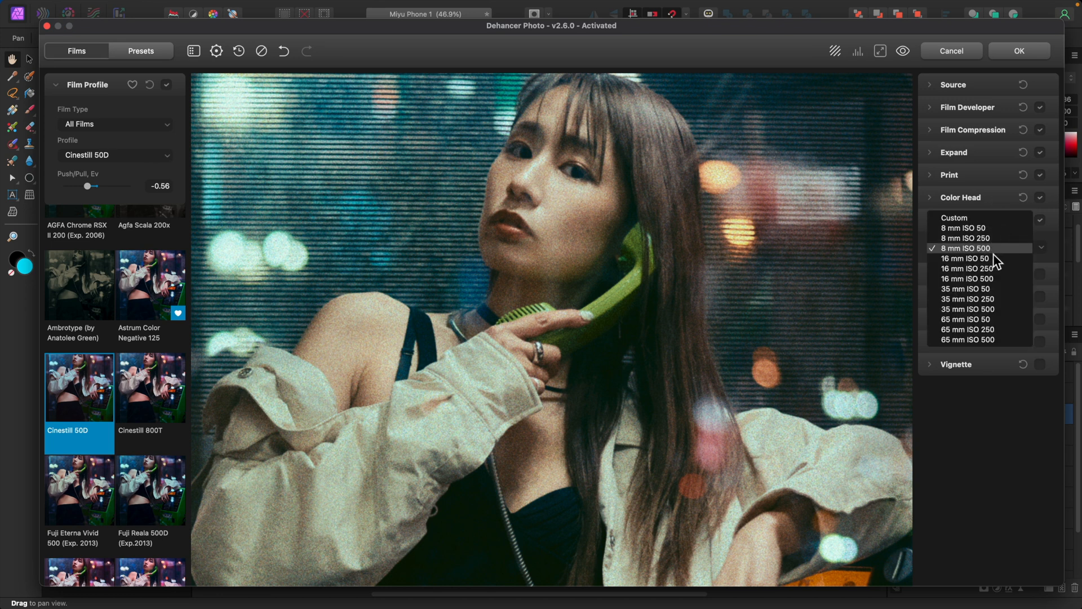
left_click(990, 319)
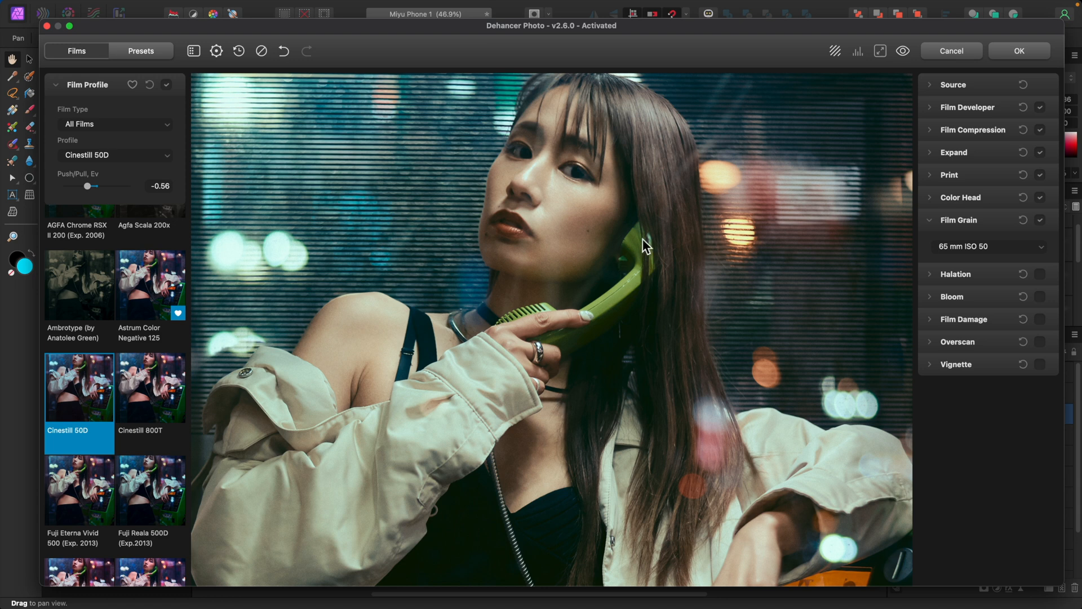
left_click(992, 246)
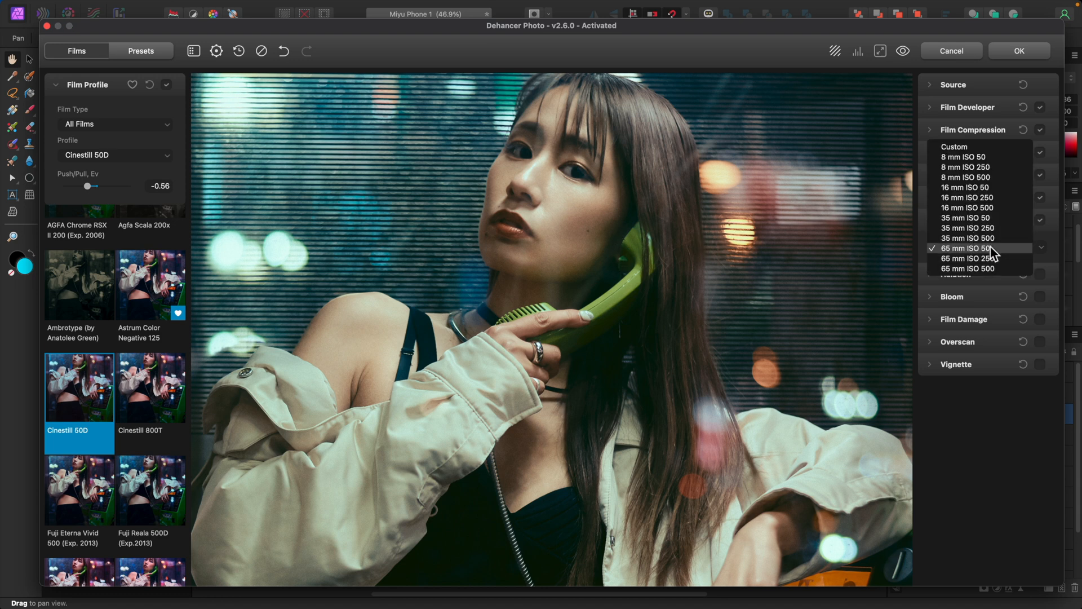
left_click(998, 200)
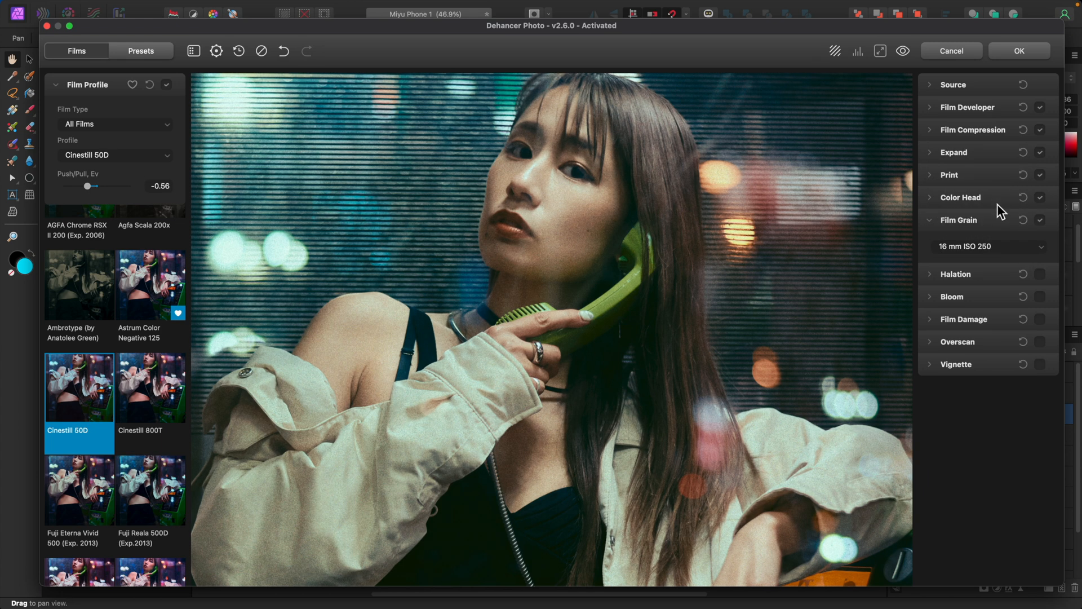
Step: Switch Film Grain to Custom and set Size to 48.00, Amount to 100.00 and Resolution to 66.49, trying Resolution at 0.00 first
left_click(974, 248)
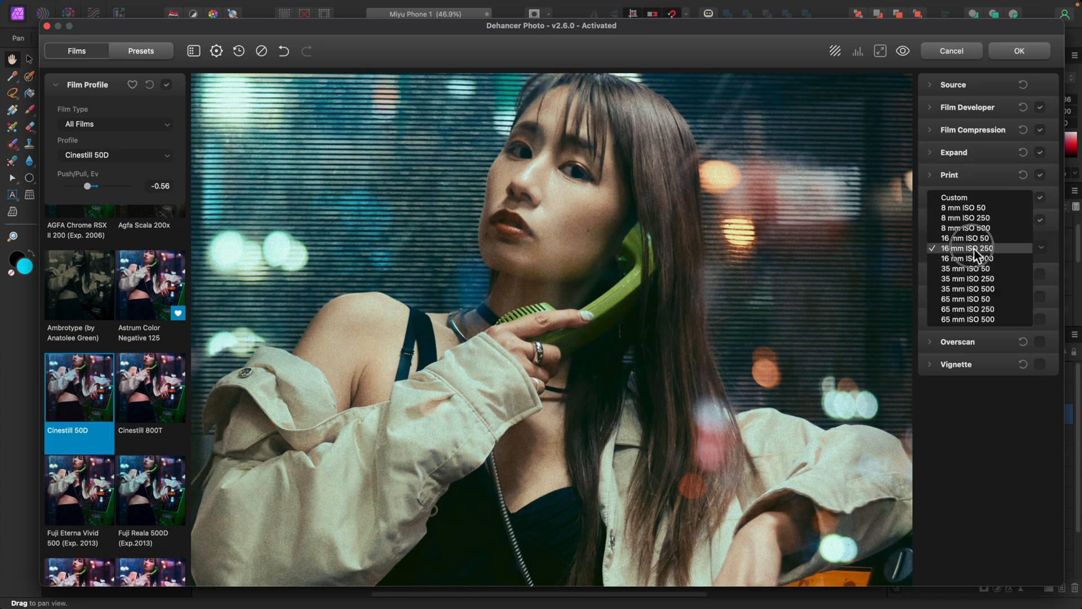
left_click(973, 199)
scroll(997, 339, "down", 3)
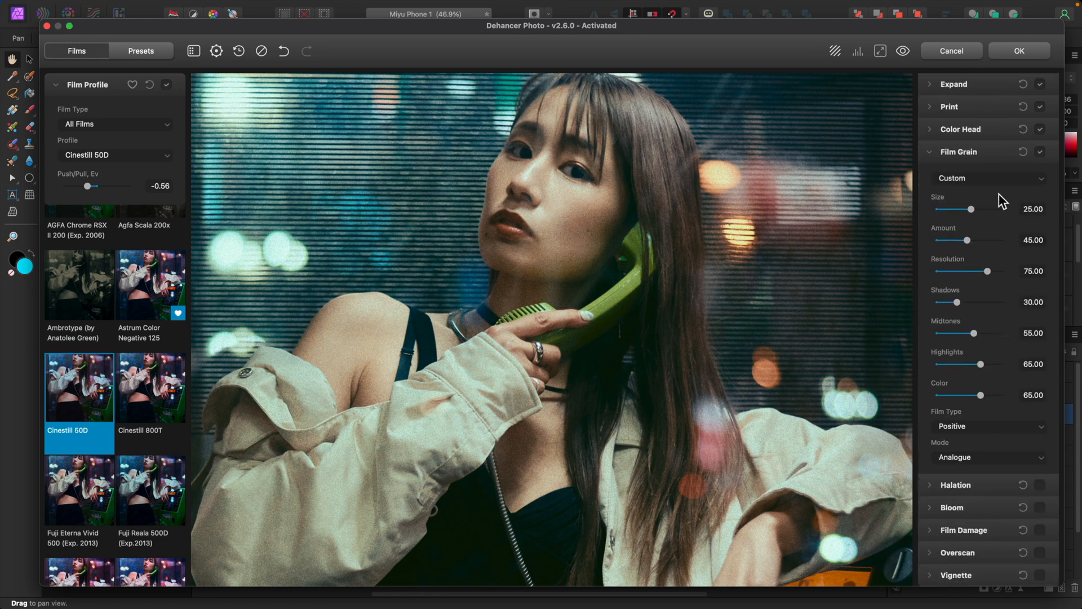
left_click_drag(972, 209, 1033, 239)
left_click(970, 242)
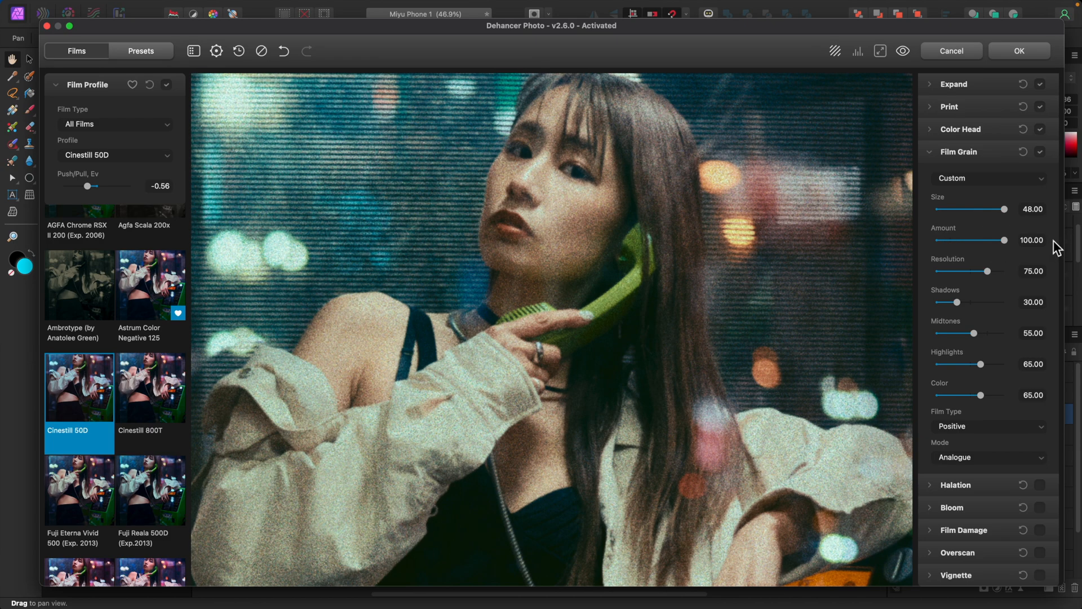
left_click_drag(988, 272, 872, 286)
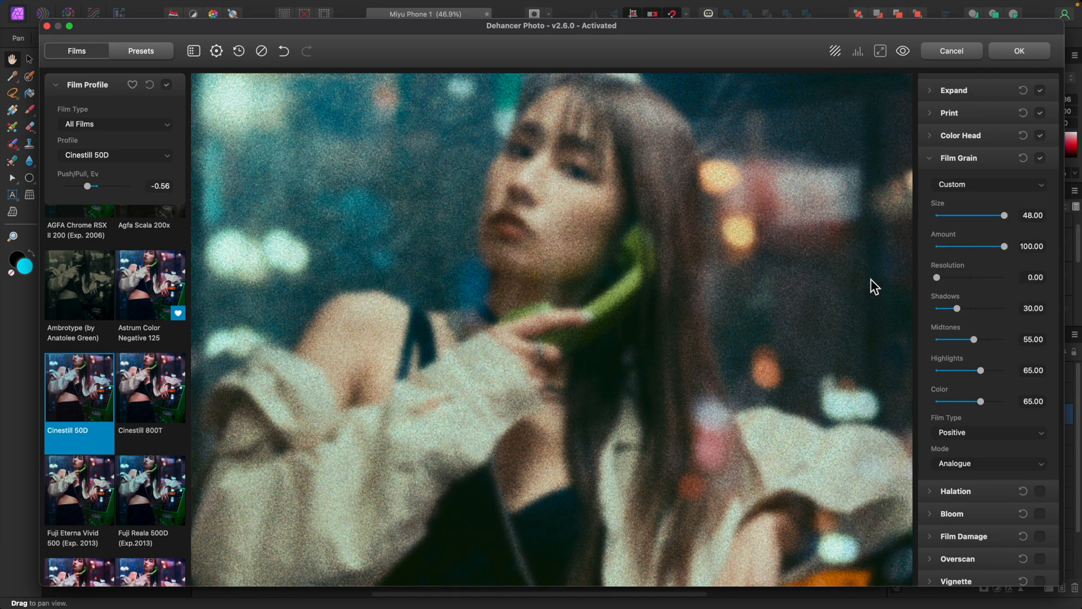
left_click_drag(946, 282, 981, 288)
scroll(985, 319, "down", 1)
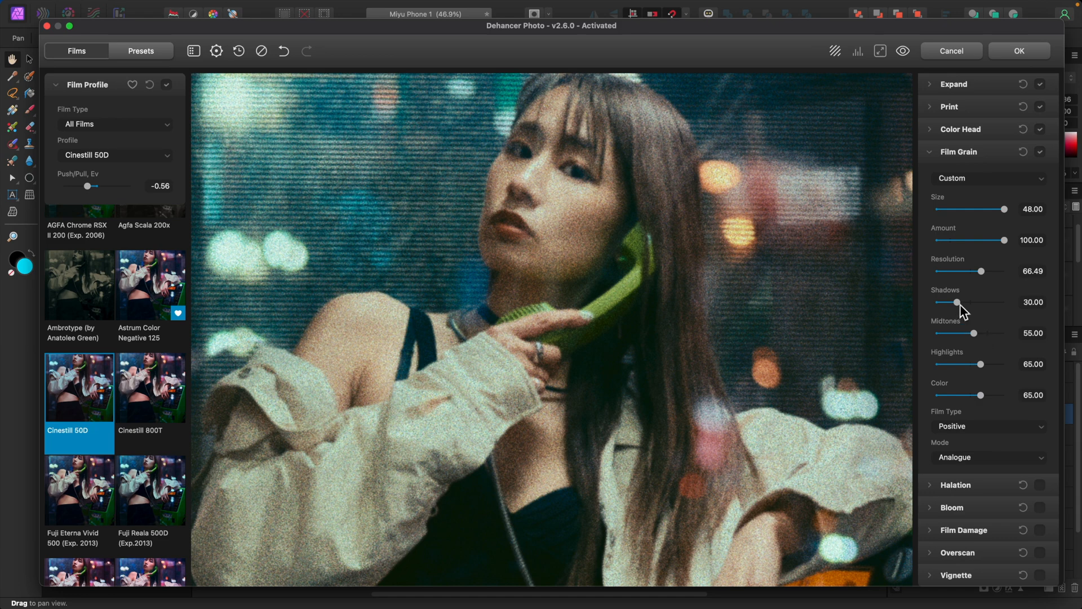
Step: Try grain Shadows at 0.00 and 100.00, and set Resolution to 73.87, Shadows to 24.32, Midtones to 42.92 and Highlights to 45.75
left_click(959, 303)
left_click_drag(958, 303, 903, 305)
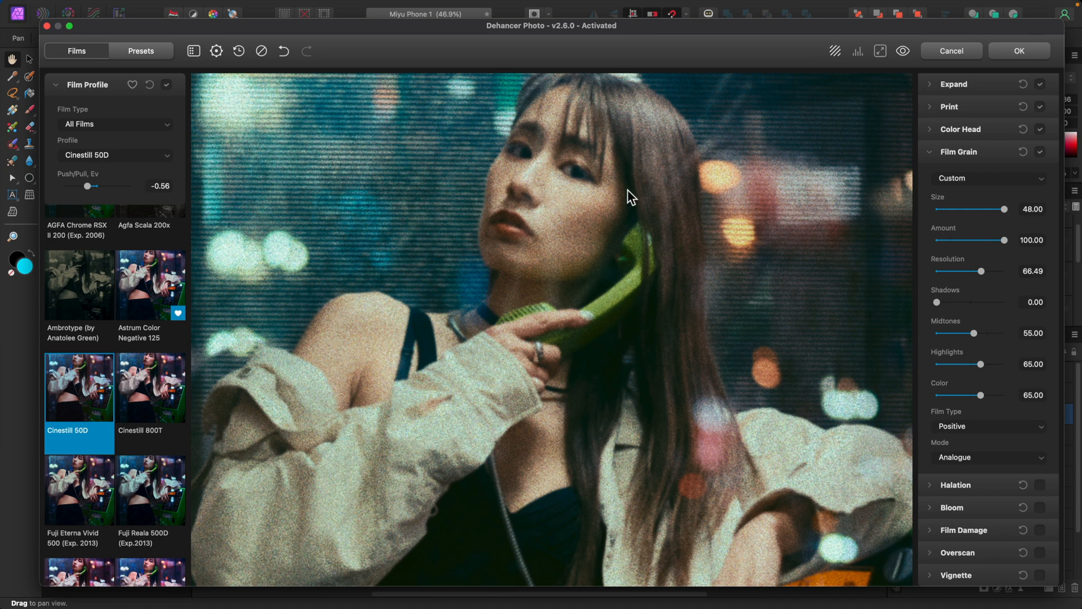
left_click_drag(938, 302, 1056, 319)
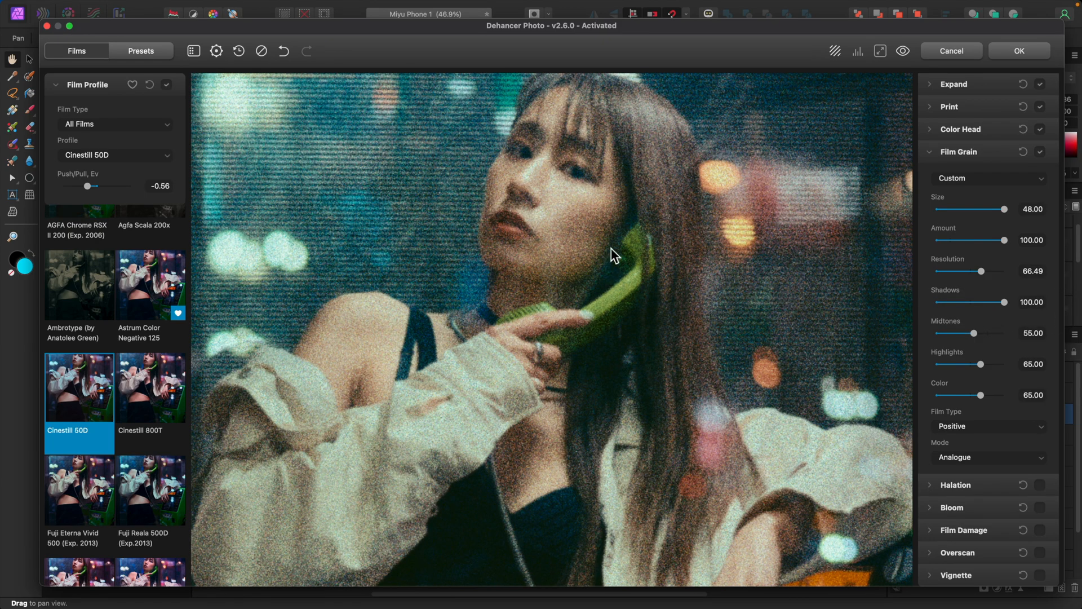
left_click_drag(982, 278, 967, 365)
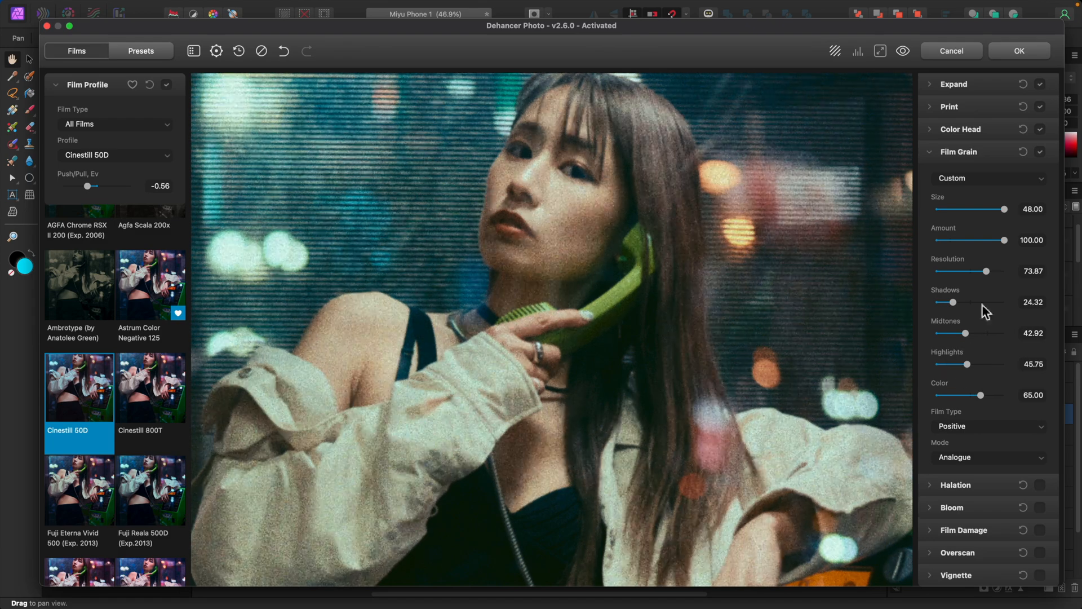
Step: Set grain Size to 27.42, Amount to 54.41 and Resolution to 60.40, and compare the portrait with and without Film Grain
left_click_drag(1004, 209, 977, 214)
left_click_drag(986, 272, 981, 274)
left_click(1040, 152)
left_click(1040, 152)
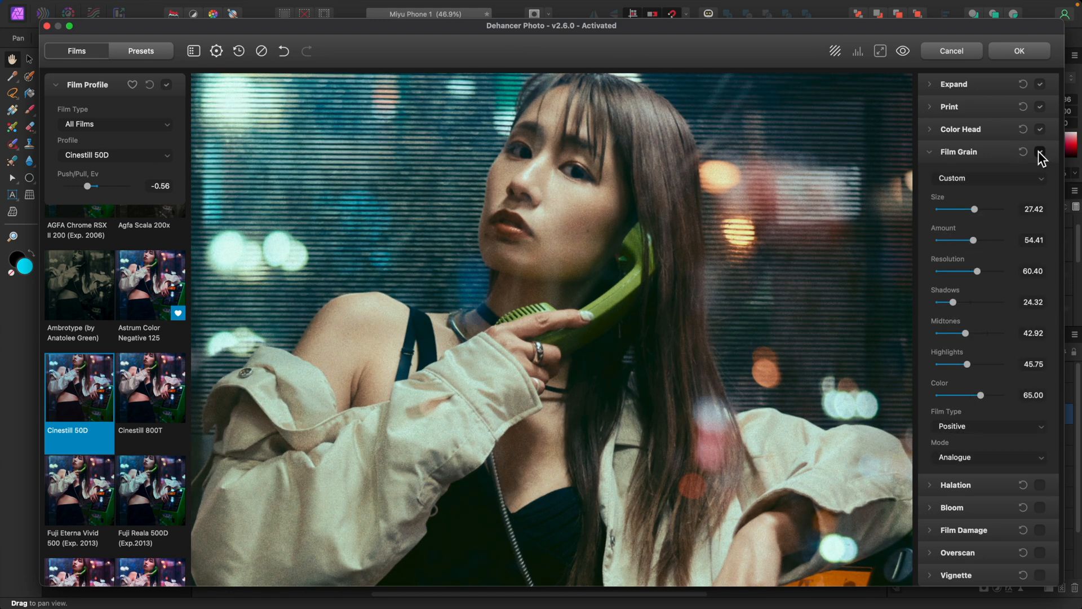
Step: Set grain Size to 37.14 and Amount to 66.37, and try the Negative film type before returning to Positive
left_click_drag(974, 210, 983, 242)
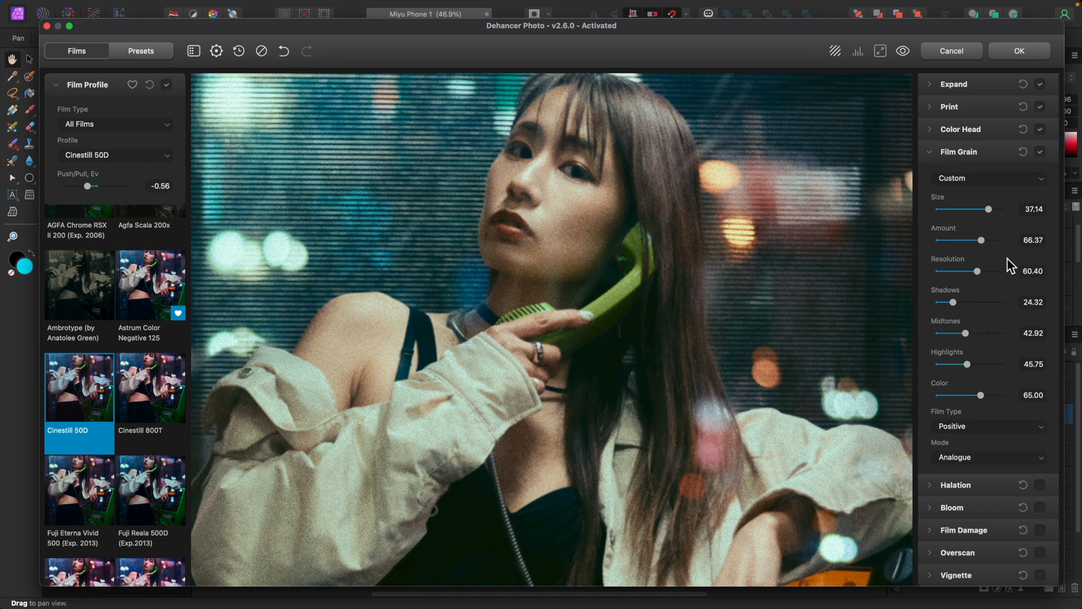
left_click(1010, 428)
left_click(1009, 418)
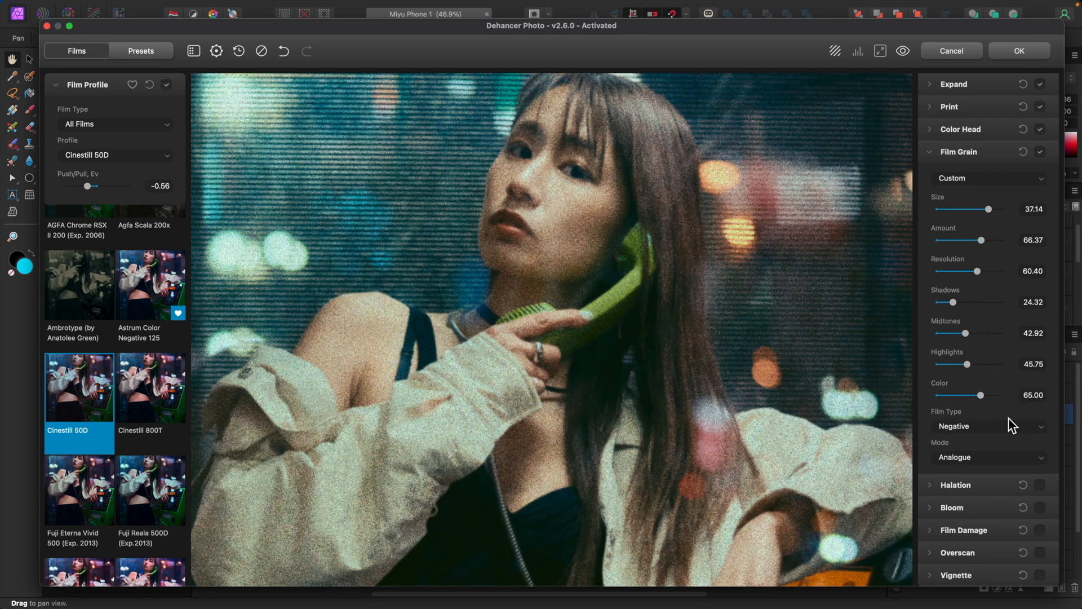
left_click(1009, 427)
left_click(1001, 440)
Step: Inspect the grain on the whole portrait and at 1:1 scale, and collapse the Film Grain settings
left_click(880, 50)
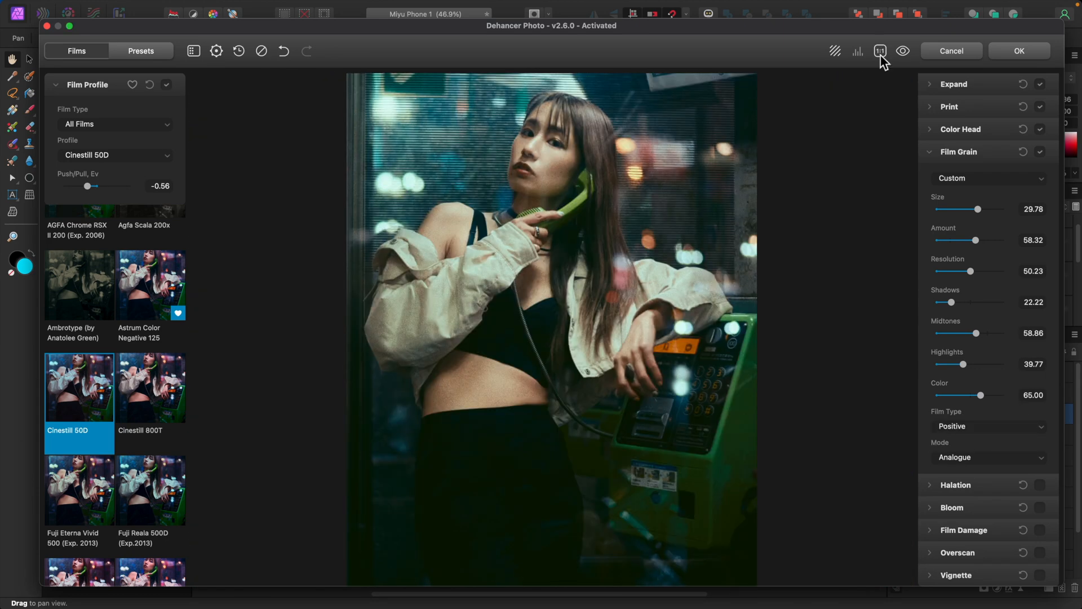
left_click(881, 52)
left_click_drag(811, 130, 806, 437)
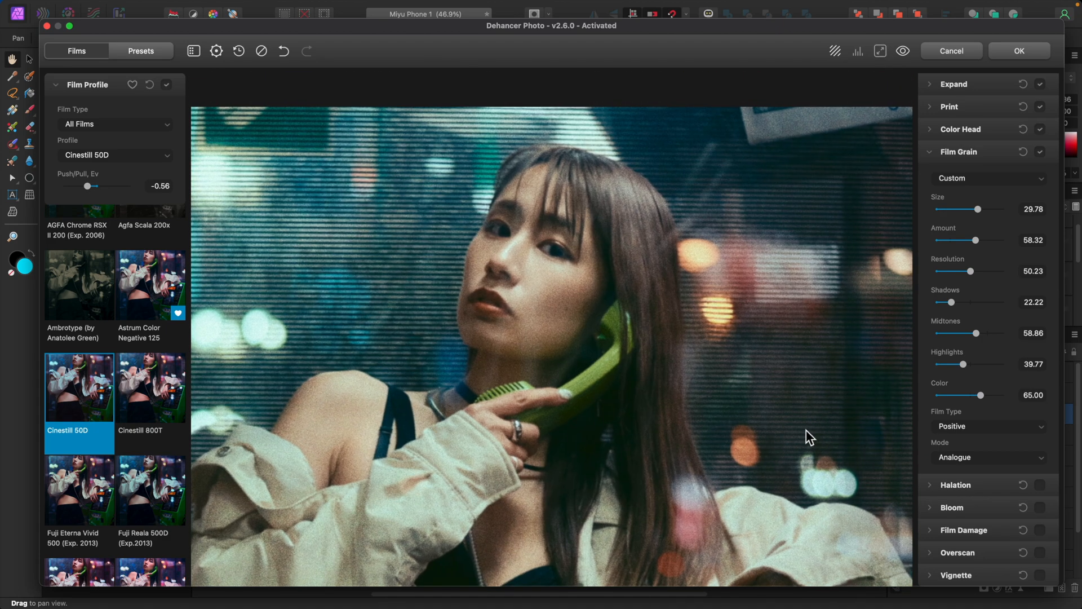
left_click(879, 51)
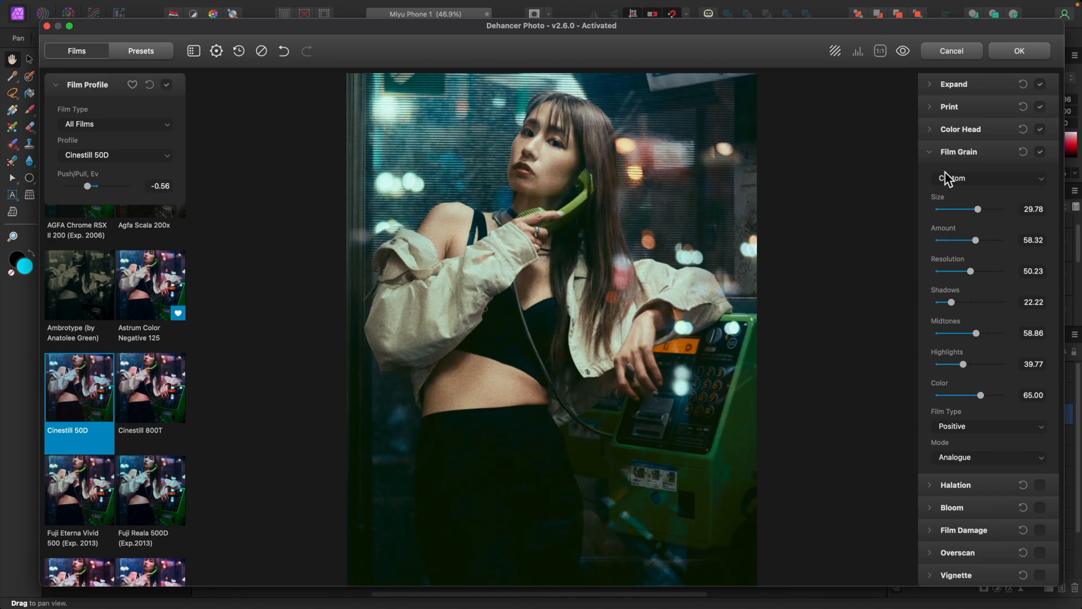
left_click(929, 157)
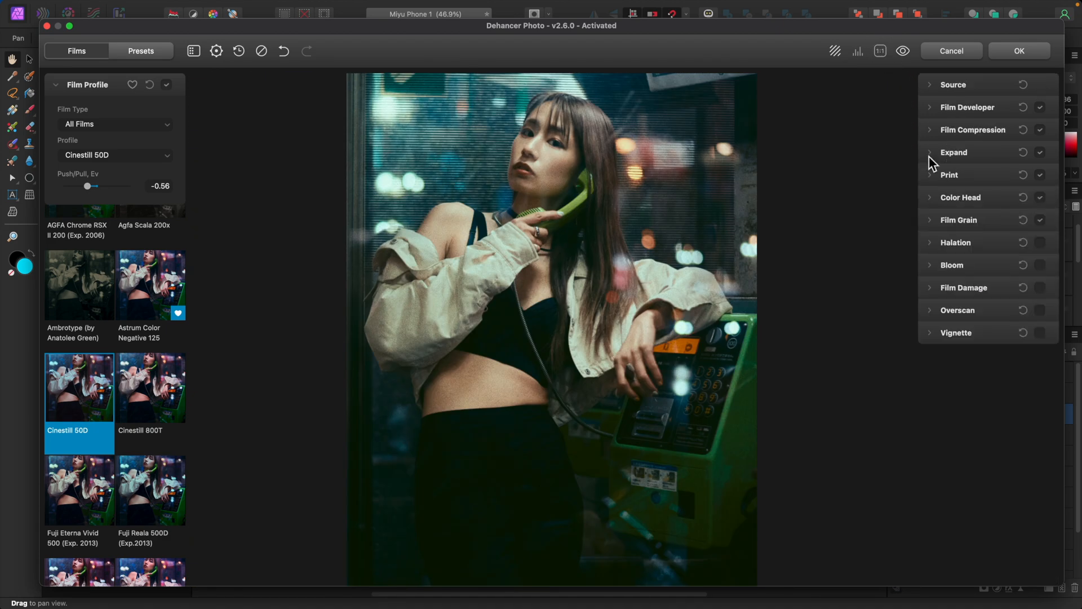
Step: Enable Halation and apply the 16 mm / Super 16 preset
left_click(929, 242)
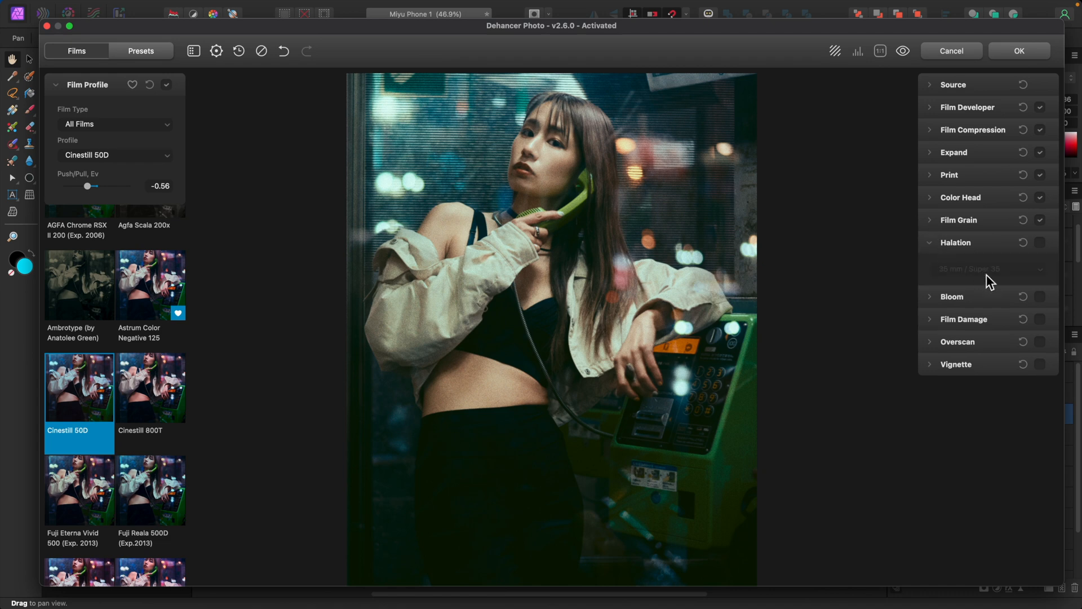
left_click(1040, 243)
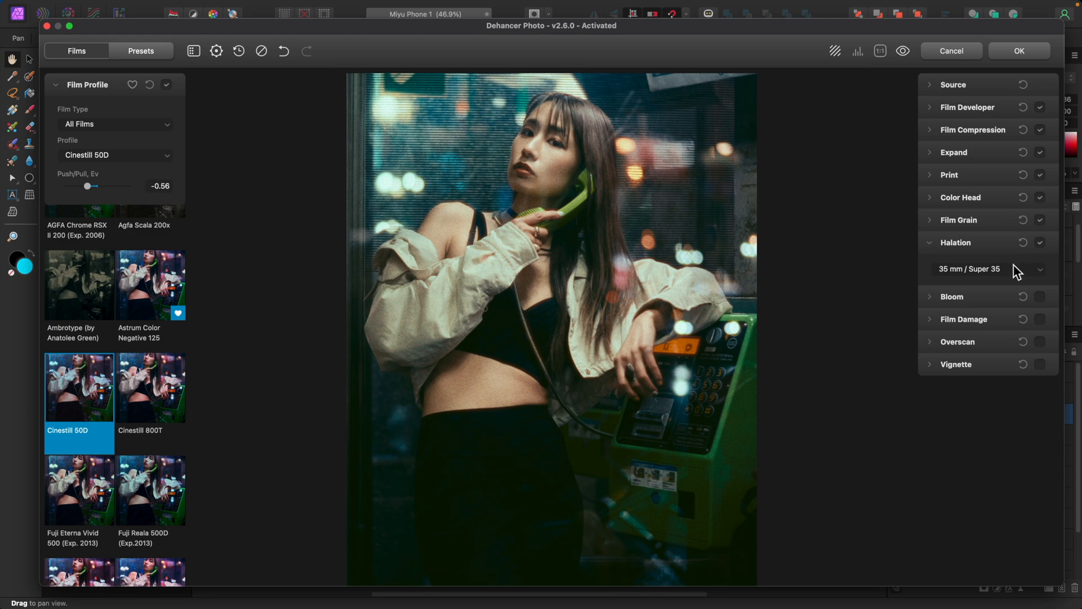
left_click(996, 268)
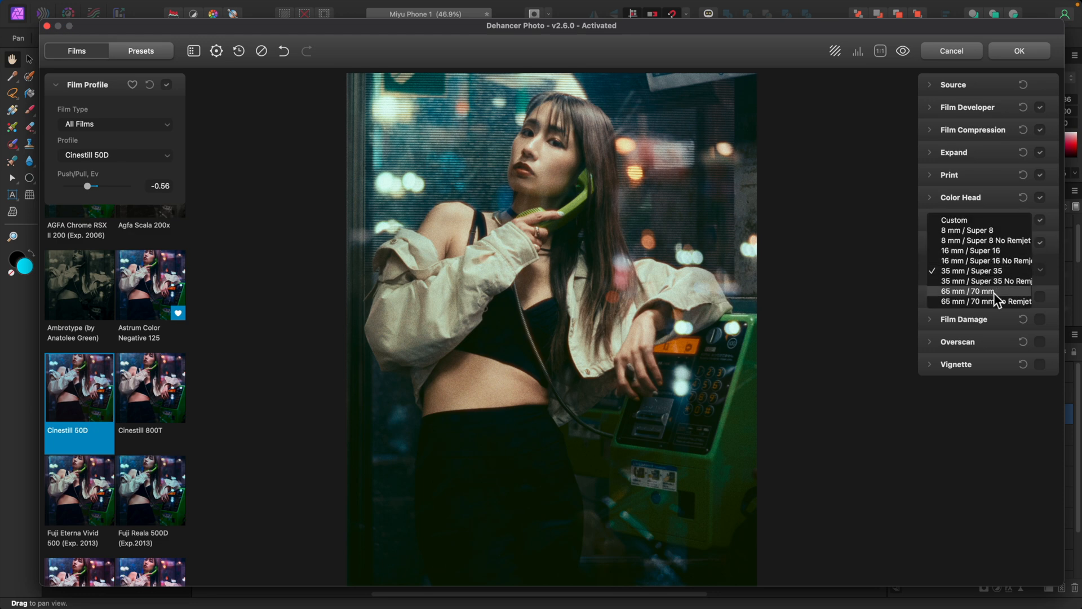
left_click(995, 251)
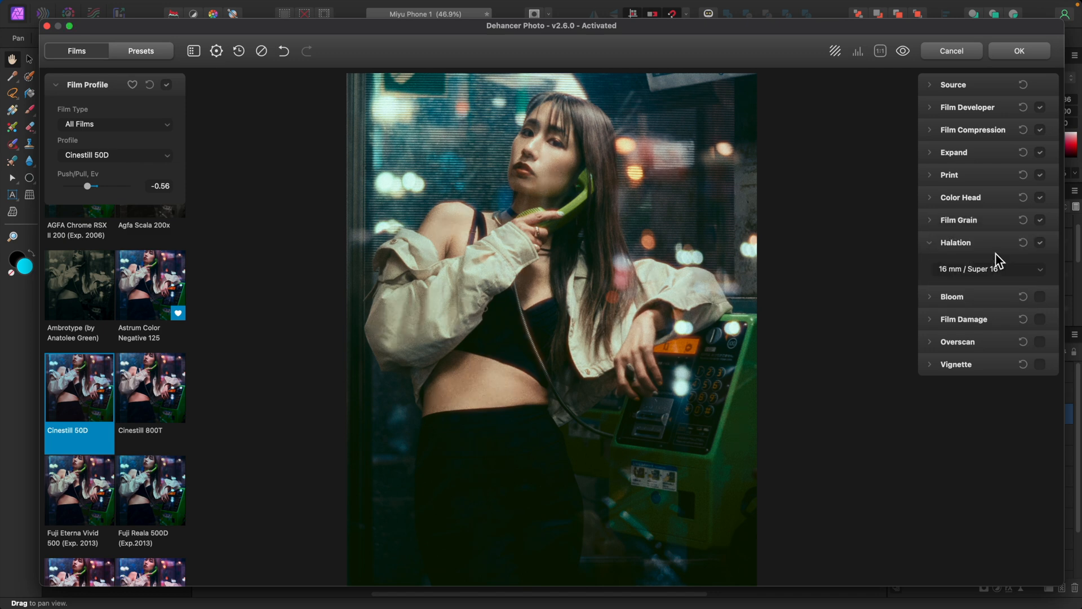
Step: Compare the portrait with and without Halation at 1:1 scale
left_click(880, 51)
left_click_drag(709, 204, 708, 421)
left_click(1040, 242)
left_click(1040, 242)
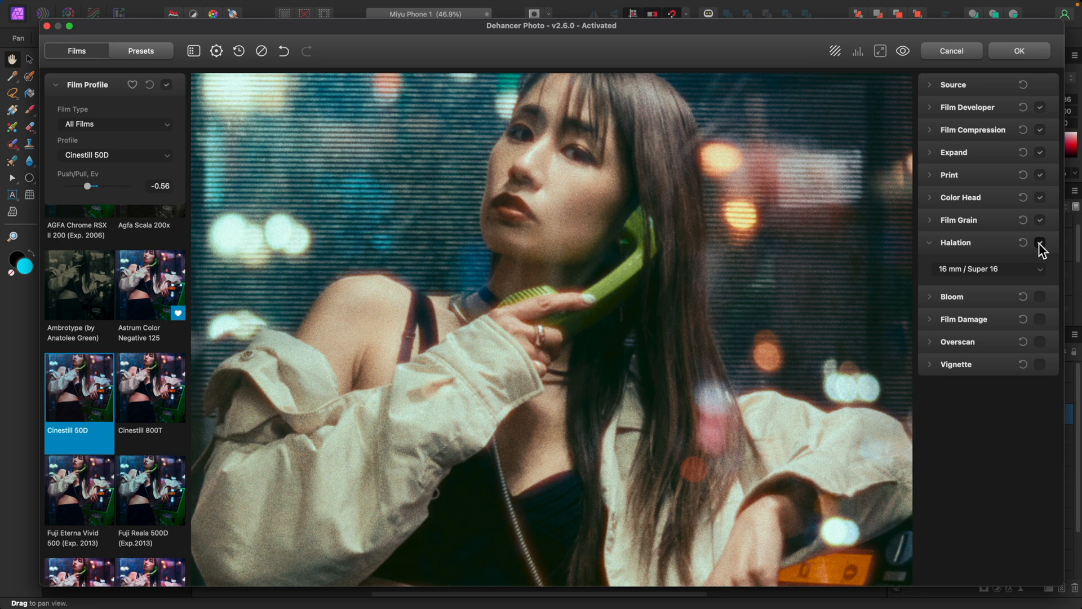
left_click(1040, 244)
Step: Switch Halation to Custom, set Source Limiter to 20.20 and turn on Mask Mode
left_click(1003, 272)
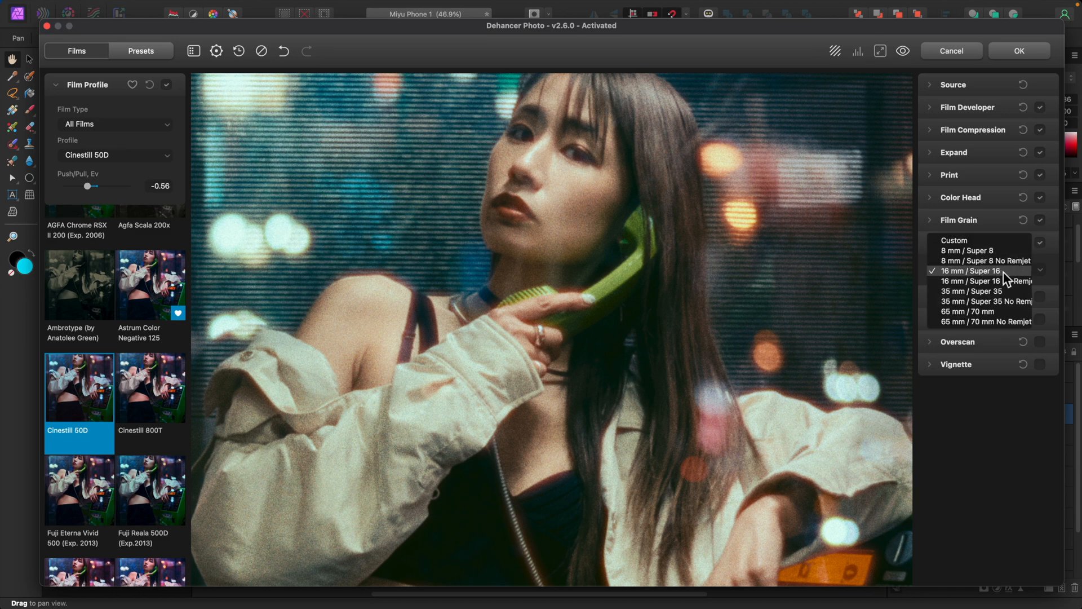
left_click(970, 240)
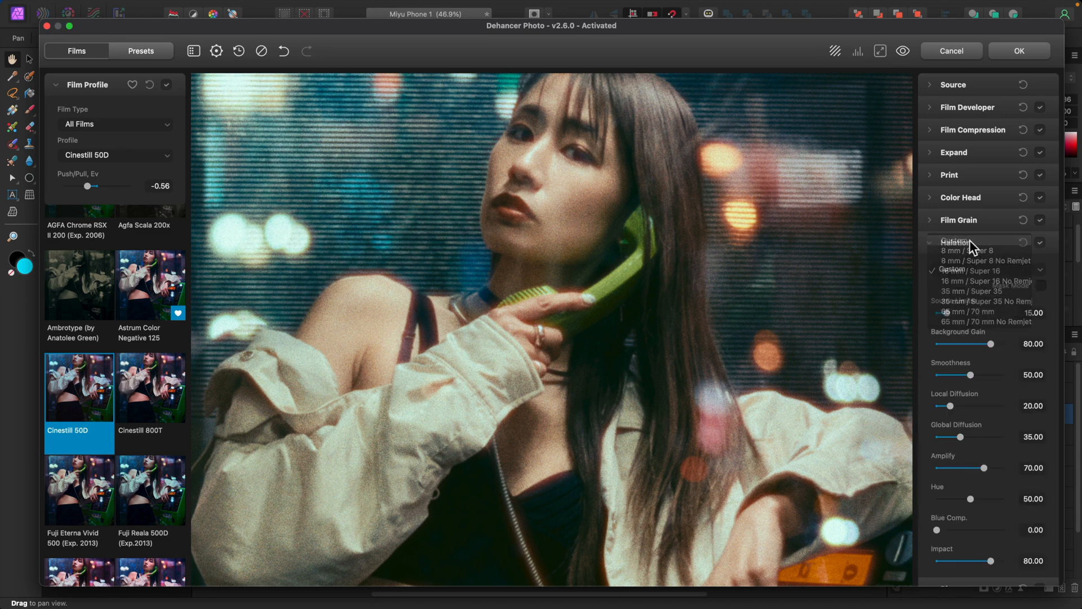
scroll(995, 327, "down", 3)
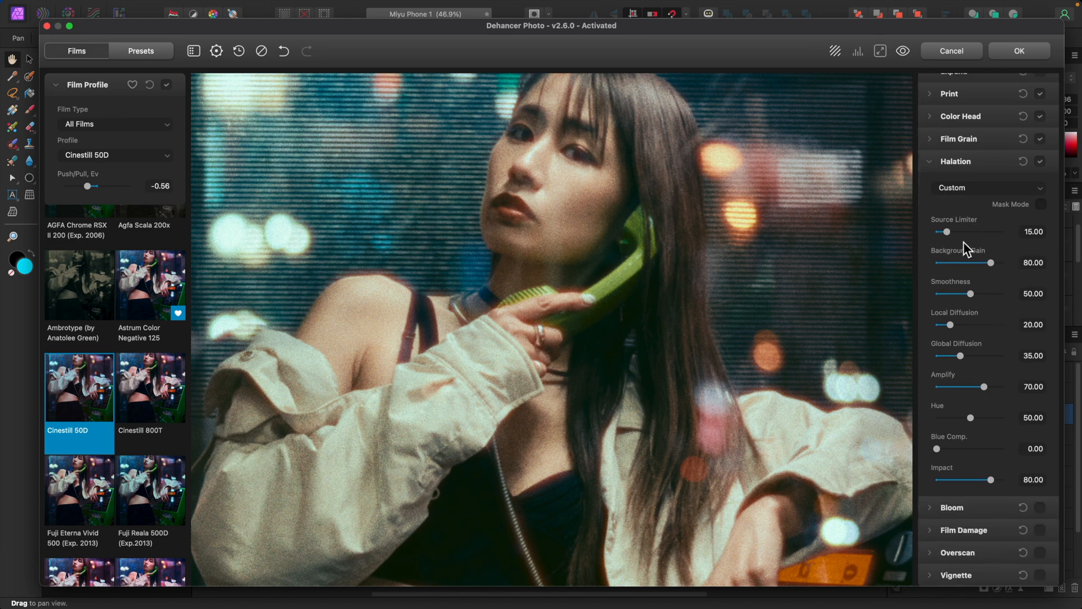
mouse_move(949, 232)
left_mouse_down()
mouse_move(986, 232)
mouse_move(950, 233)
left_mouse_up()
left_click(1040, 206)
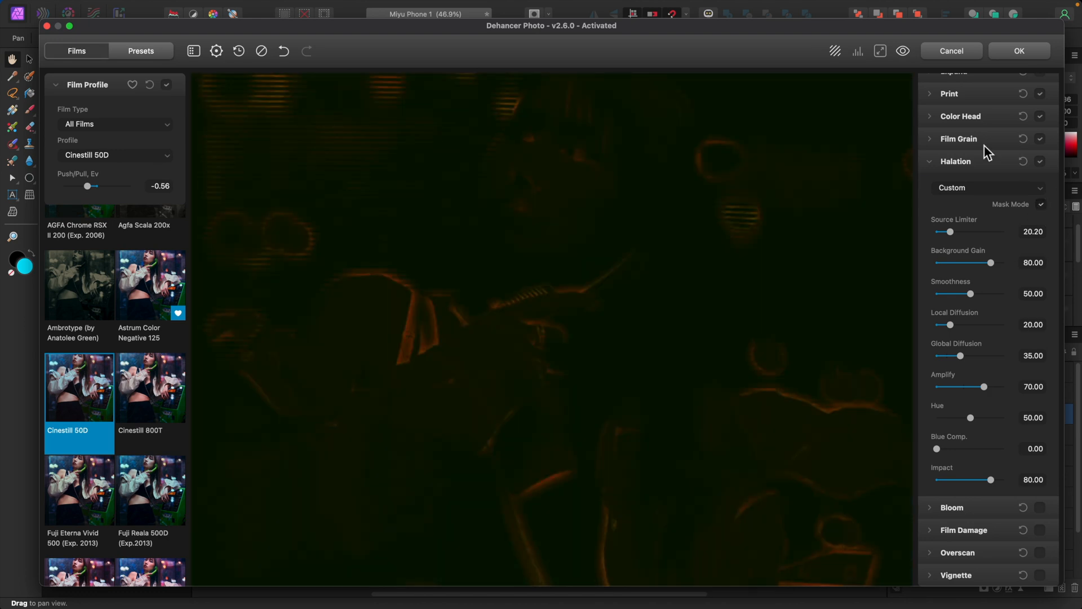
Step: Set Halation's Source Limiter to 14.44, turn off Mask Mode, and set Background Gain to 65.72, Smoothness 54.03, Local Diffusion 84.17 and Global Diffusion 0.00
left_click(879, 52)
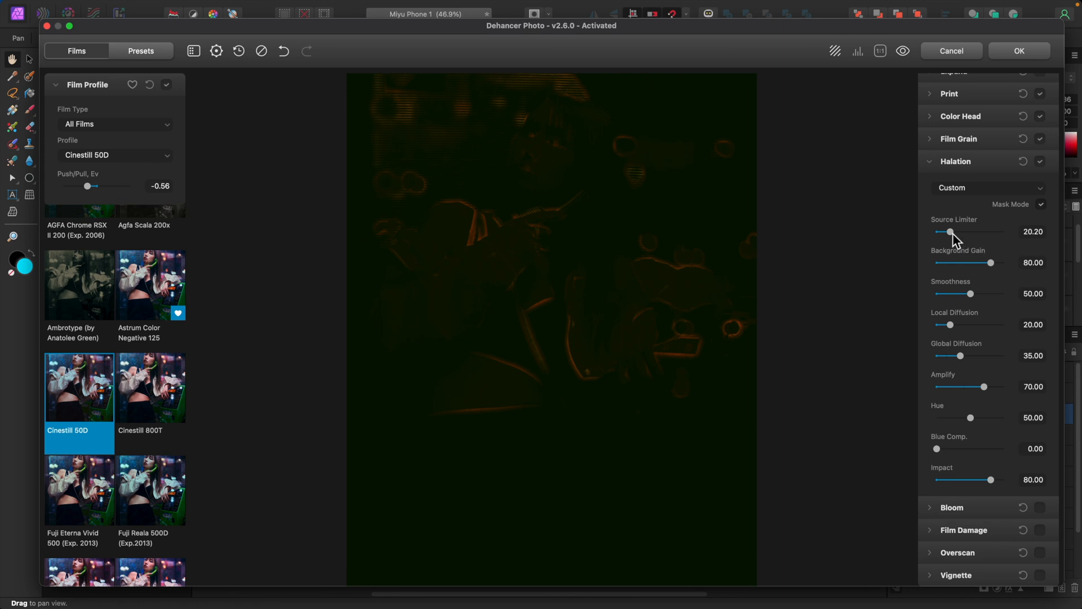
mouse_move(953, 233)
left_mouse_down()
mouse_move(999, 240)
mouse_move(921, 235)
mouse_move(946, 232)
left_mouse_up()
left_click(1041, 205)
left_click_drag(994, 264, 921, 367)
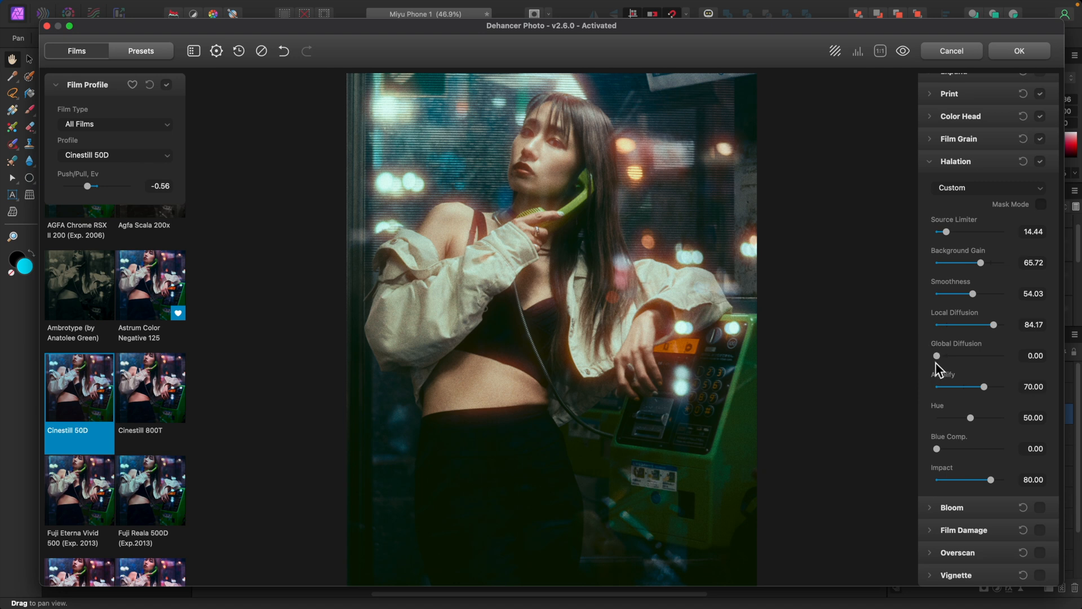
Step: Set Halation's Source Limiter to 68.14, Background Gain to 62.24, Local Diffusion to 73.32 and Global Diffusion to 5.27
left_click_drag(995, 332, 941, 358)
left_click_drag(947, 232, 979, 263)
mouse_move(978, 321)
left_mouse_down()
mouse_move(988, 325)
mouse_move(969, 320)
mouse_move(976, 325)
left_mouse_up()
left_click_drag(973, 235, 983, 231)
left_click_drag(979, 326, 986, 325)
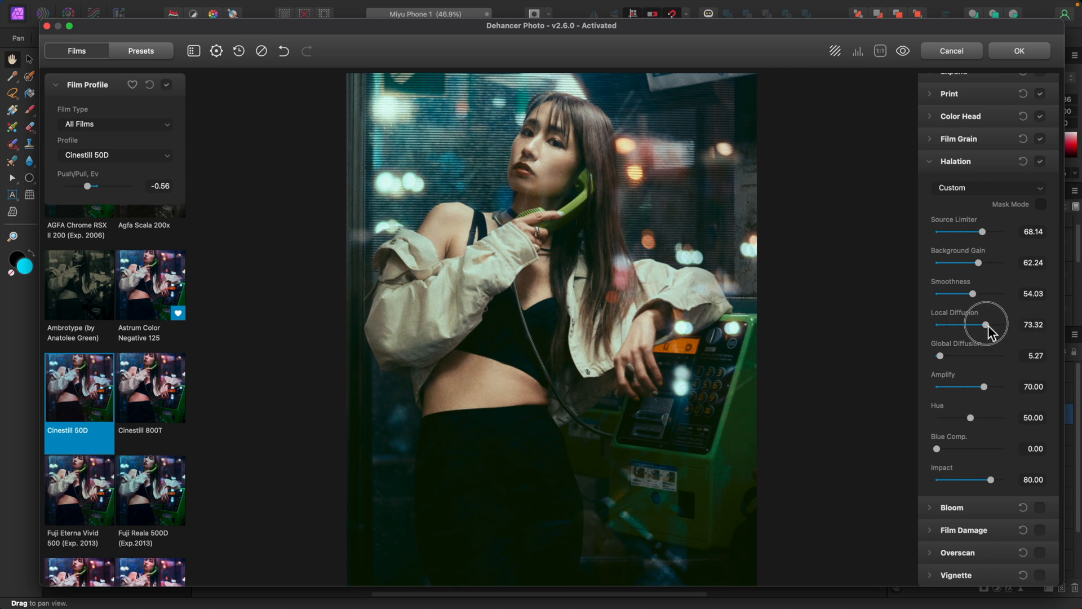
Step: Set Halation's Global Diffusion to 53.50 and compare the portrait with and without Halation
left_click(1041, 162)
left_click(1041, 163)
left_click_drag(939, 355, 972, 356)
left_click(1041, 162)
left_click(1042, 163)
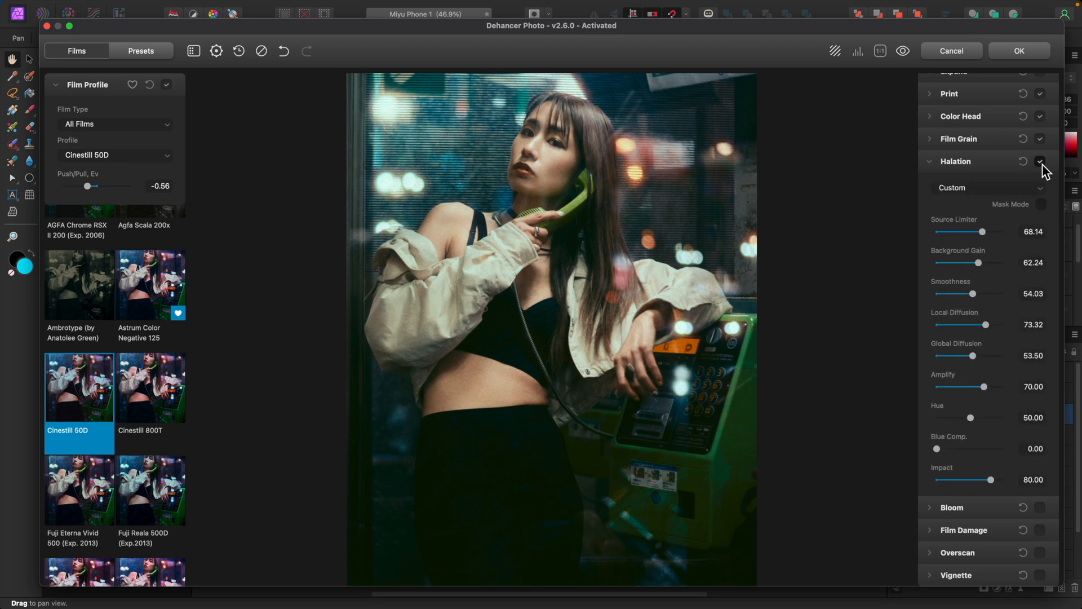
left_click(931, 166)
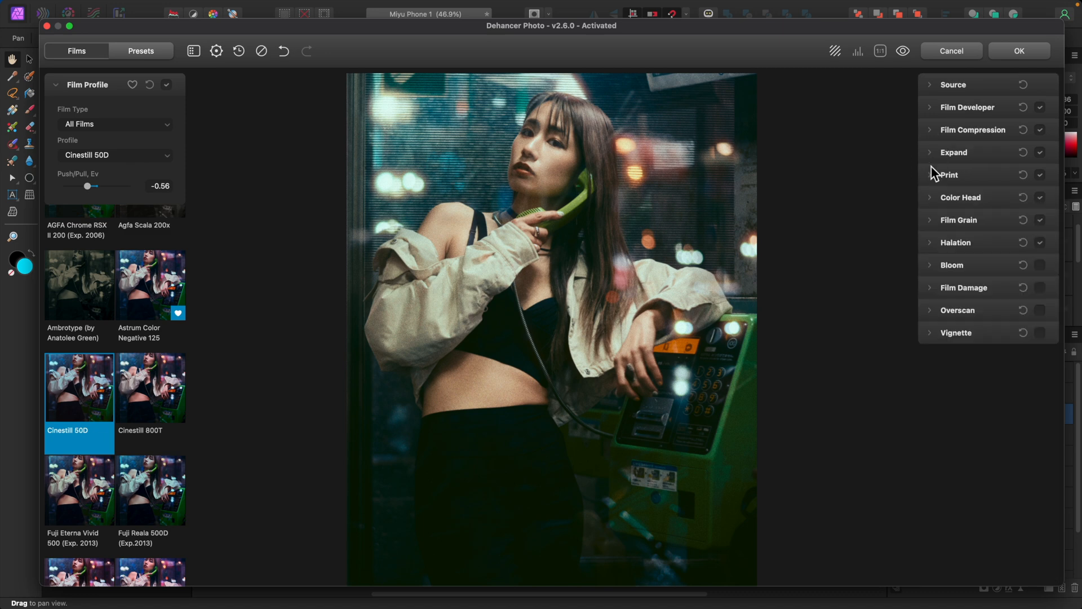
Step: Enable Bloom, compare the portrait with and without it, and switch its preset to Custom
left_click(937, 268)
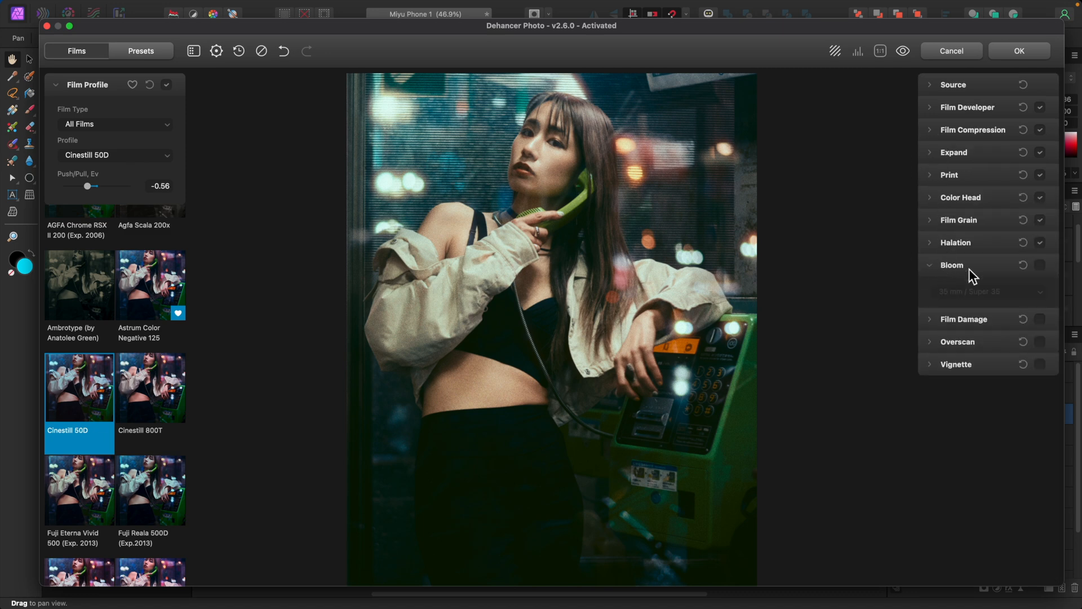
left_click(1040, 266)
left_click(1039, 266)
left_click(1039, 266)
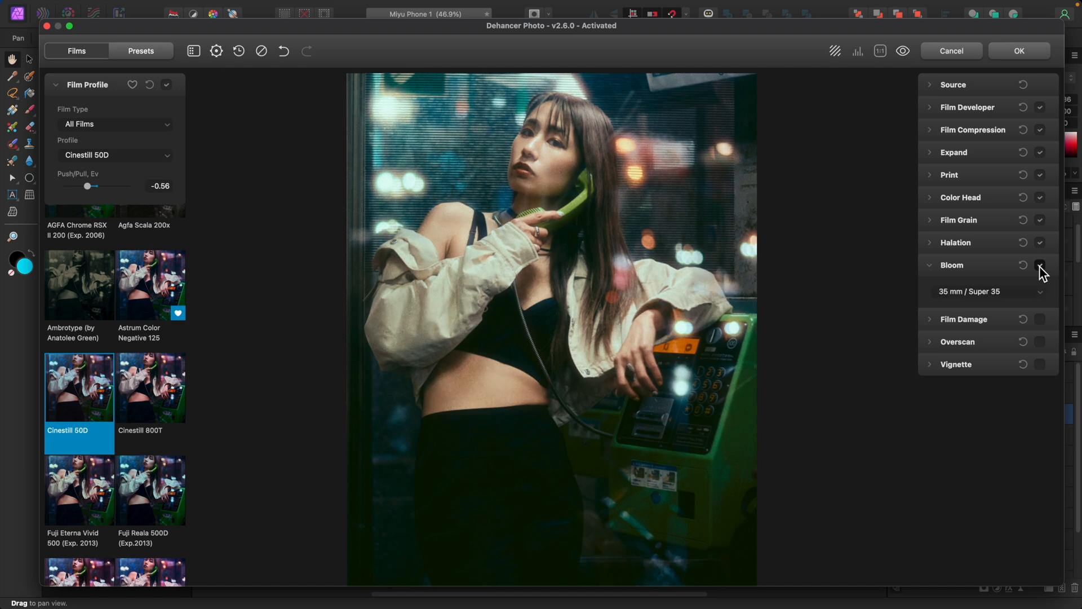
left_click(1031, 294)
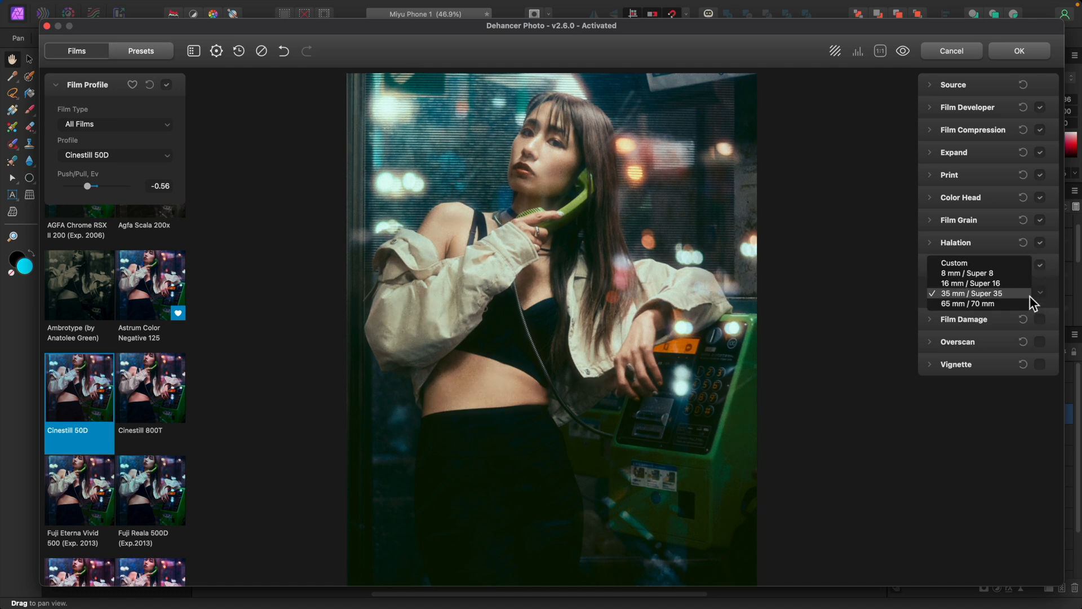
left_click(986, 266)
Step: Set Bloom's Highlights to 84.62, Source Limiter to 27.02 and Diffusion to 54.95, checking the bloom mask in Mask Mode
scroll(1003, 290, "down", 2)
mouse_move(991, 285)
left_mouse_down()
mouse_move(949, 285)
mouse_move(994, 285)
left_mouse_up()
mouse_move(959, 316)
left_mouse_down()
mouse_move(986, 316)
mouse_move(956, 316)
left_mouse_up()
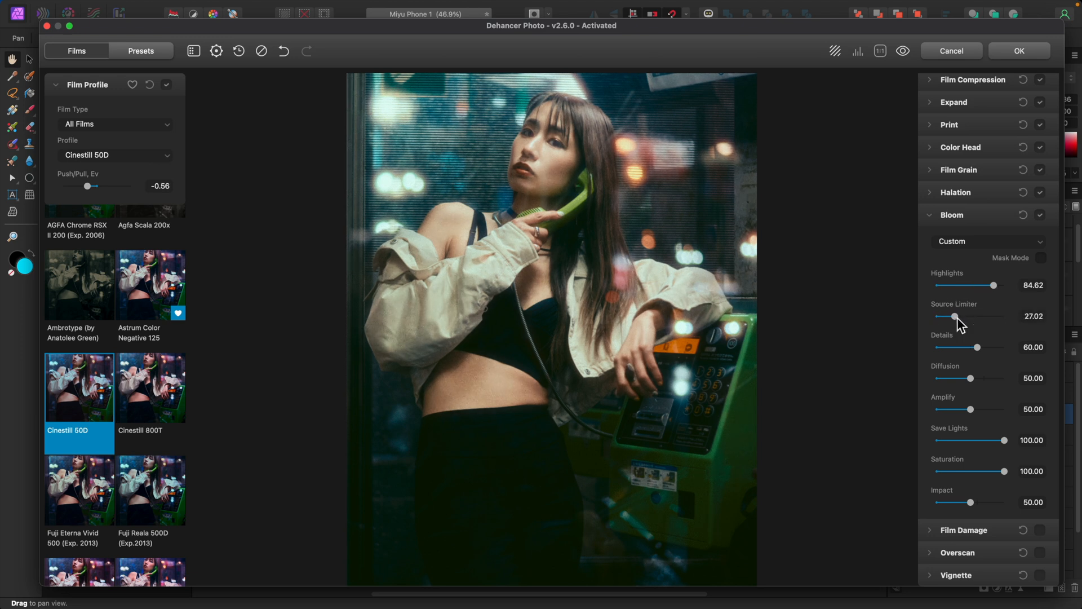
left_click(1040, 257)
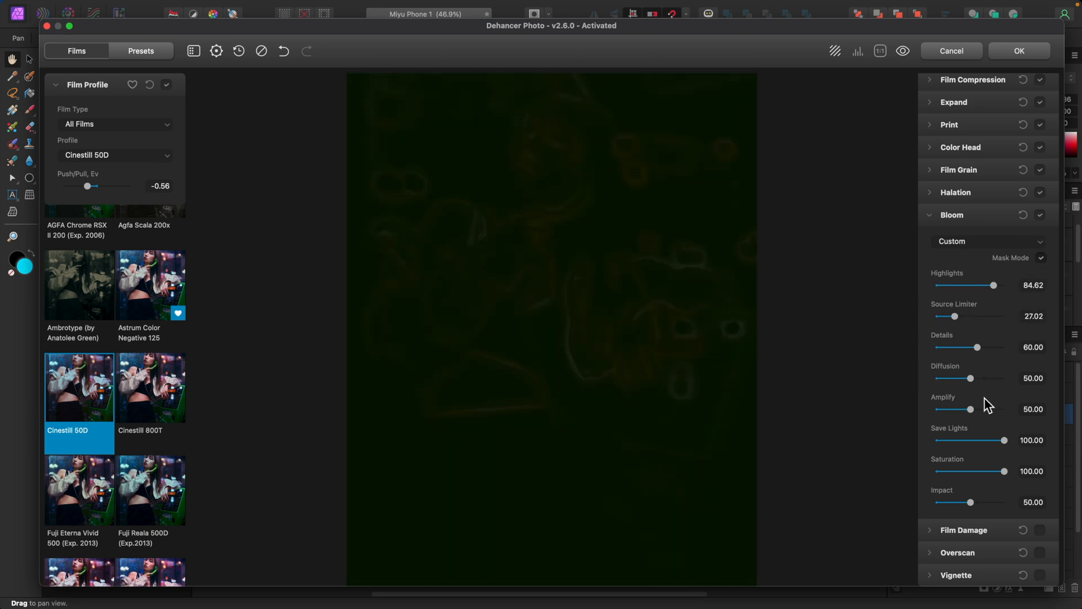
left_click(1041, 257)
mouse_move(975, 384)
left_mouse_down()
mouse_move(987, 382)
mouse_move(958, 381)
mouse_move(982, 384)
mouse_move(973, 378)
left_mouse_up()
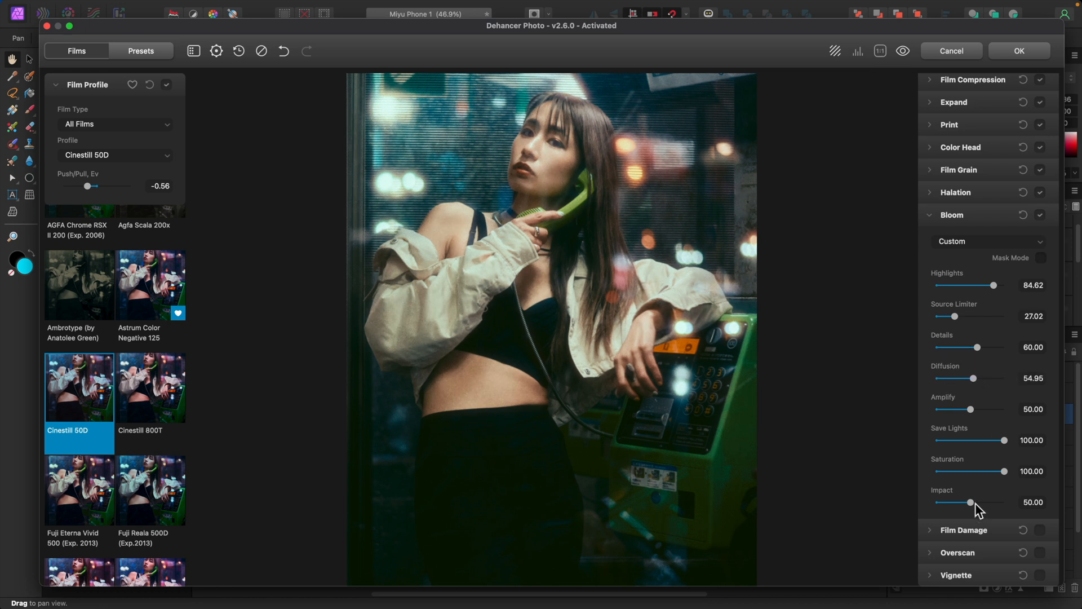
Step: Reduce Bloom's Impact slightly and compare the portrait with and without the effect
mouse_move(969, 503)
left_mouse_down()
mouse_move(880, 510)
mouse_move(1063, 515)
mouse_move(966, 515)
left_mouse_up()
left_click(1039, 217)
left_click(1039, 218)
left_click_drag(969, 503, 962, 503)
left_click(932, 215)
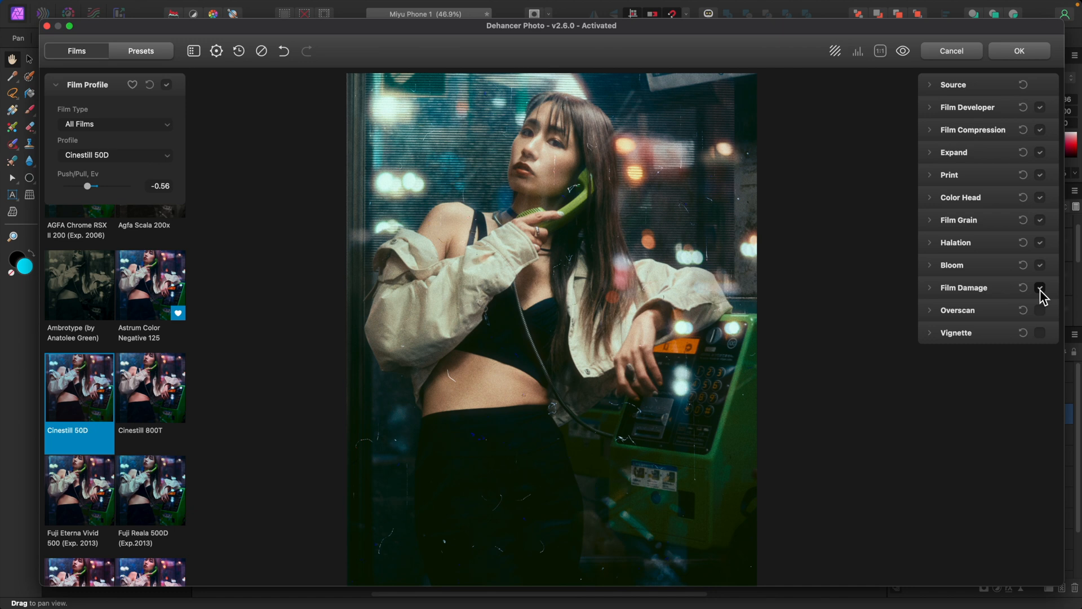
Step: Switch Film Damage from the 35 mm Half Frame preset to Custom and review its dust, hairs and scratches settings
left_click(937, 289)
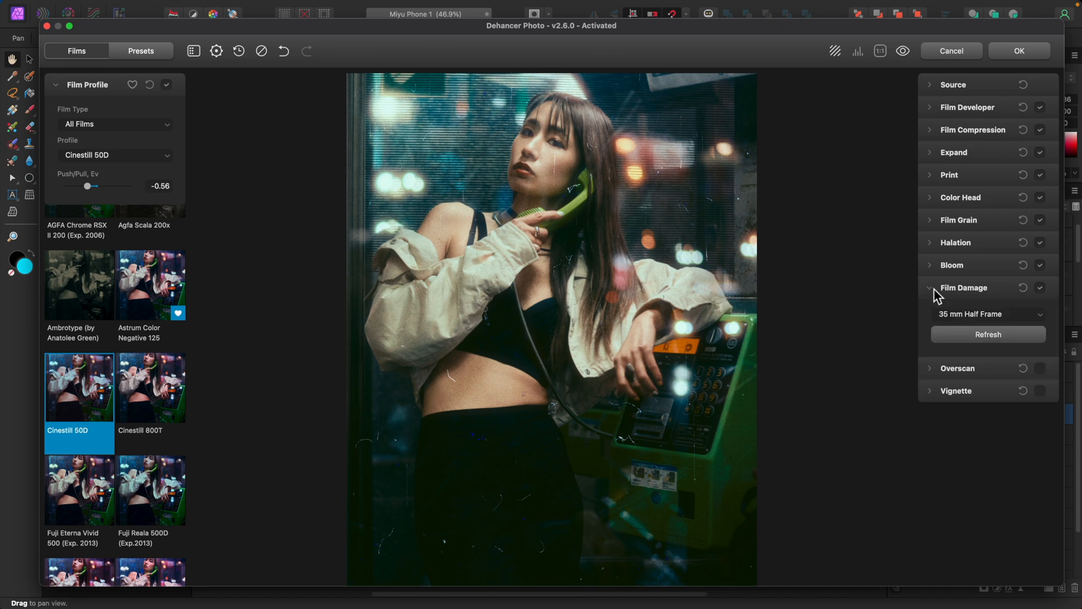
left_click(995, 315)
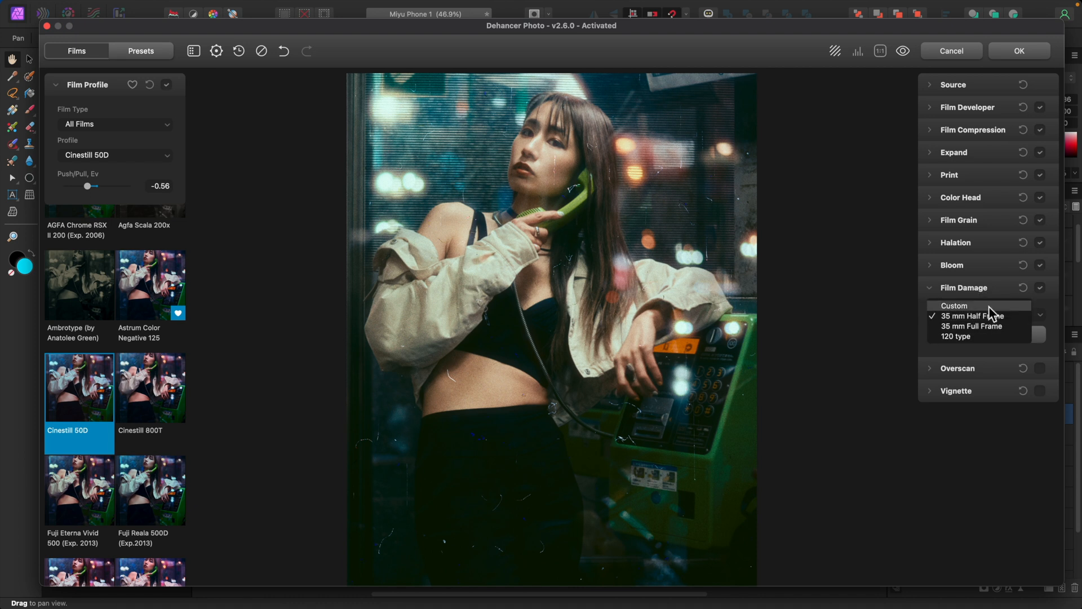
left_click(989, 306)
scroll(1000, 328, "down", 4)
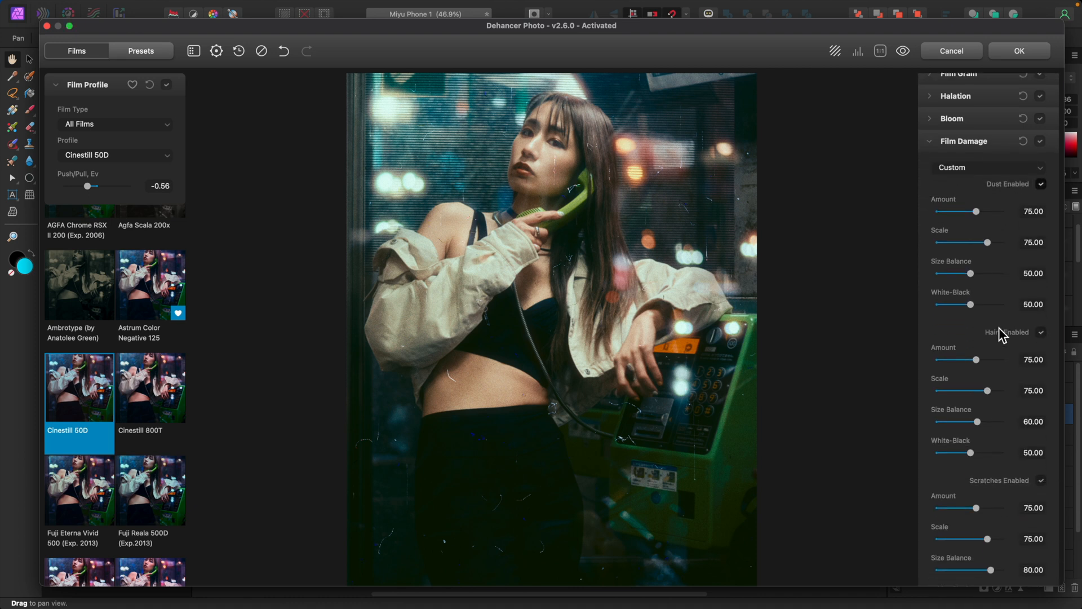
scroll(999, 327, "down", 3)
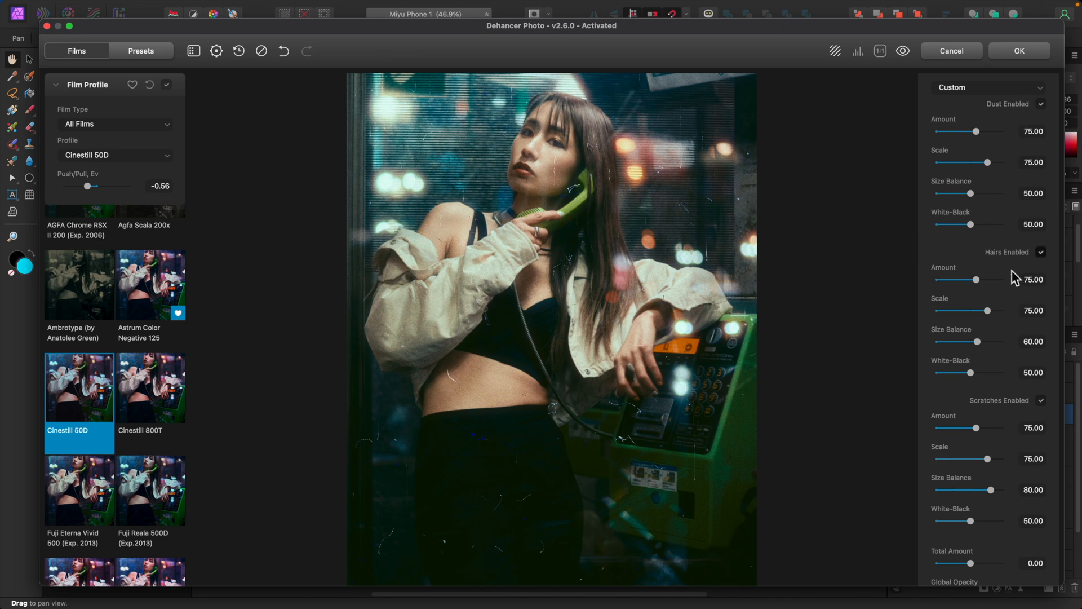
scroll(1026, 436, "down", 3)
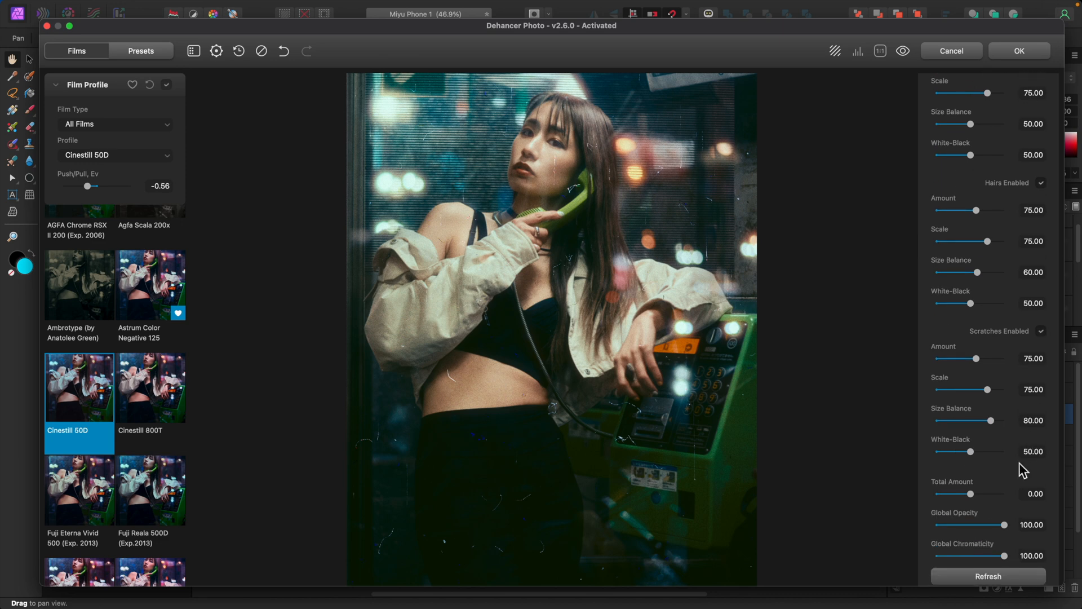
scroll(993, 504, "up", 3)
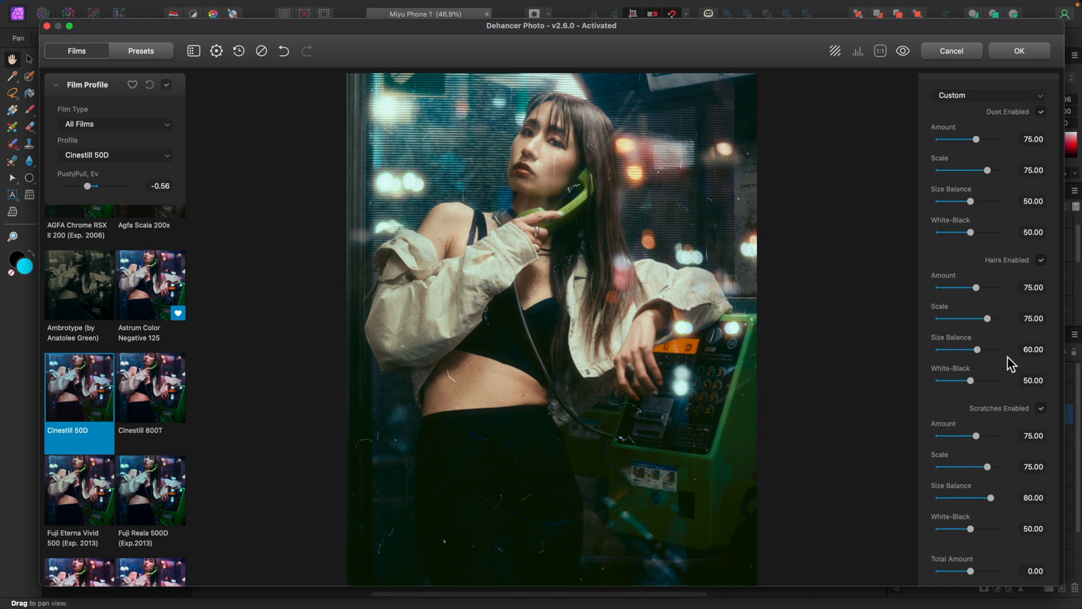
Step: Turn off Scratches in Film Damage and set the scratches Amount to 67.87
left_click(1042, 410)
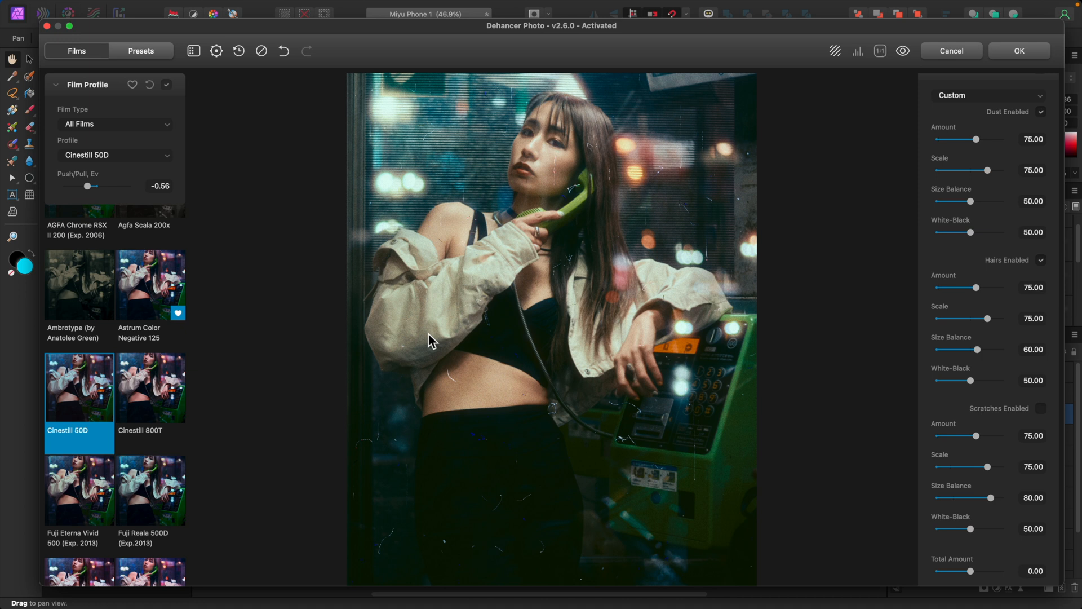
left_click_drag(977, 437, 975, 438)
scroll(1003, 422, "up", 3)
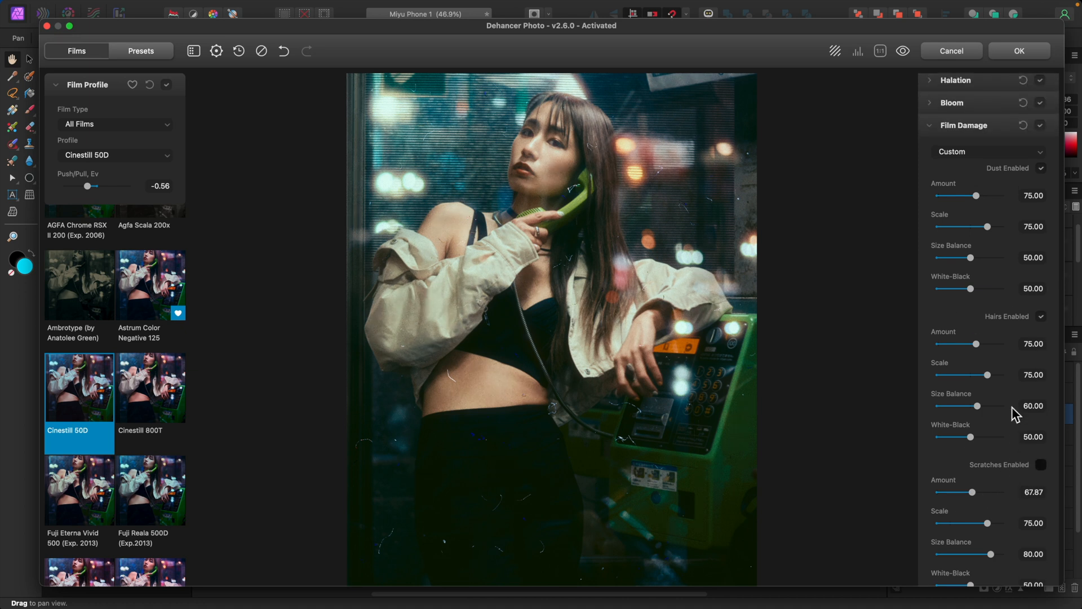
Step: Compare Film Damage with and without Hairs, and set the hairs Amount to 47.38, Scale 39.41, Size Balance 44.38 and White-Black 100.00
left_click(1041, 325)
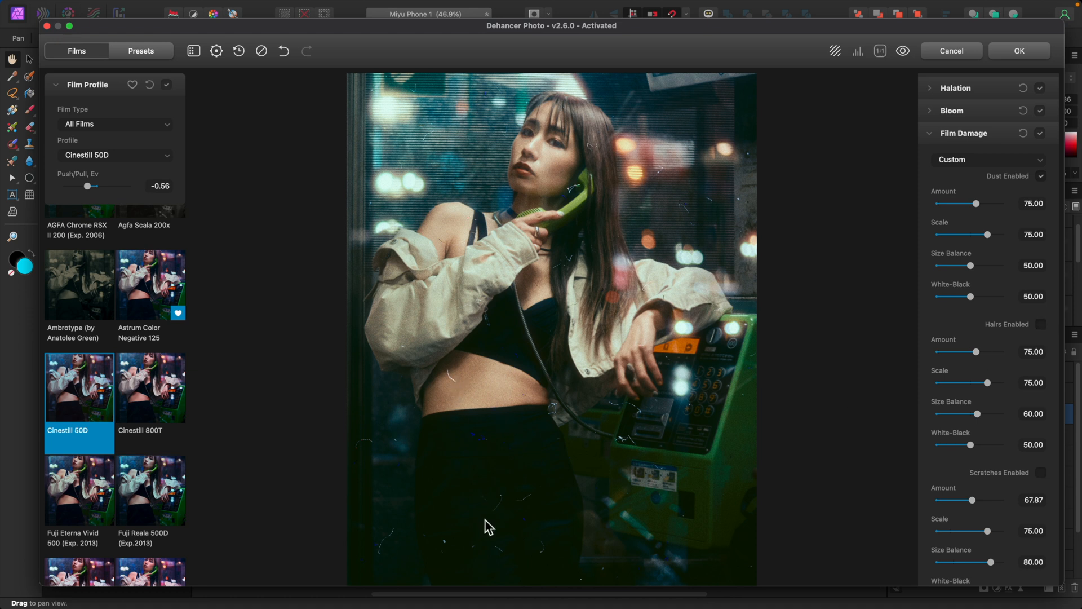
left_click_drag(990, 383, 985, 382)
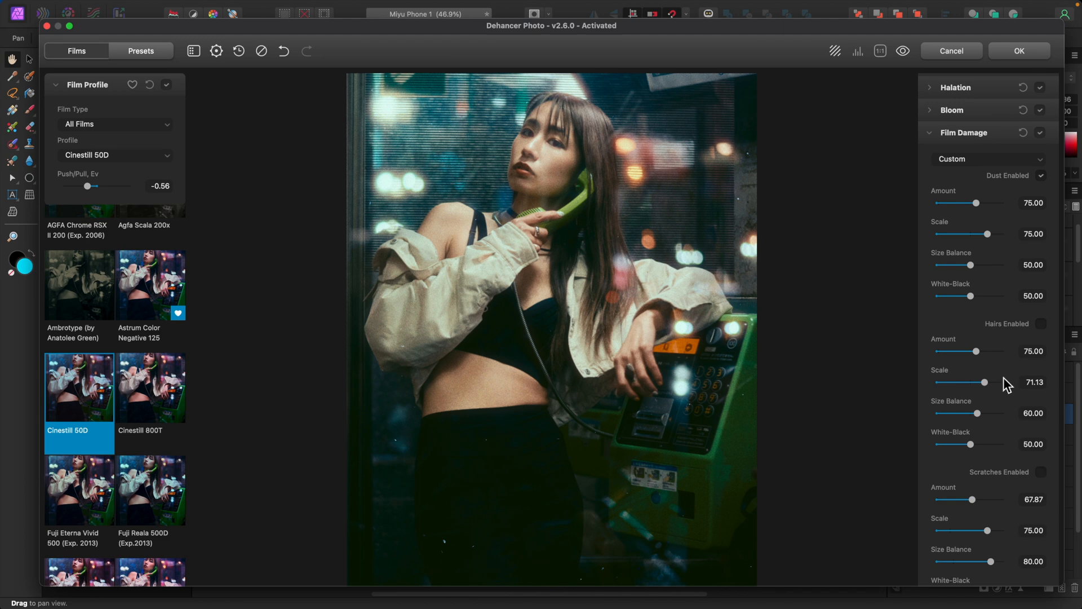
left_click(1040, 323)
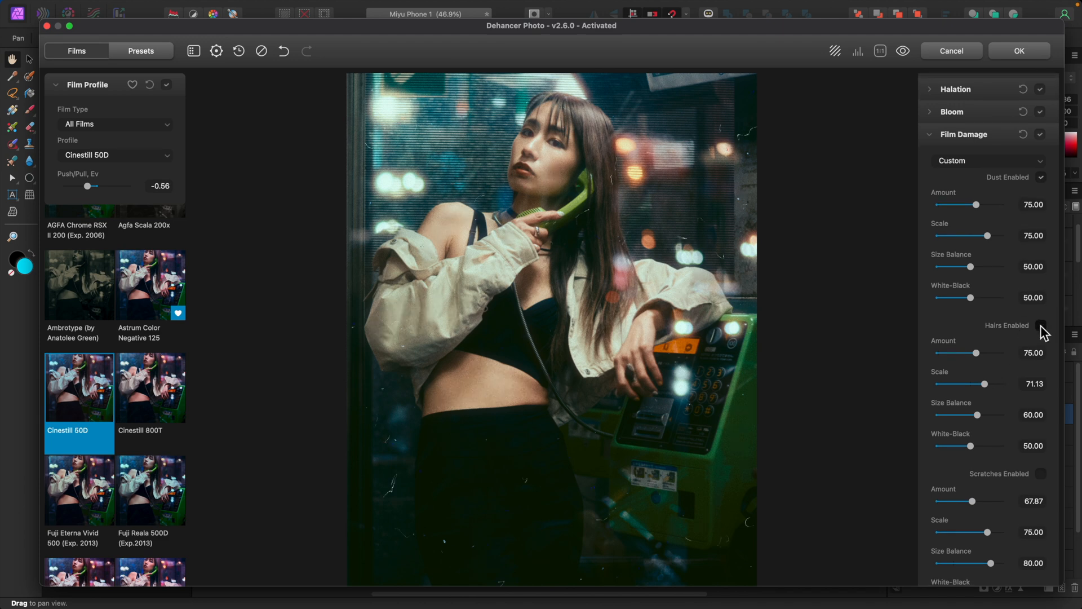
left_click_drag(976, 353, 969, 353)
left_click(1041, 326)
left_click_drag(969, 353, 1004, 446)
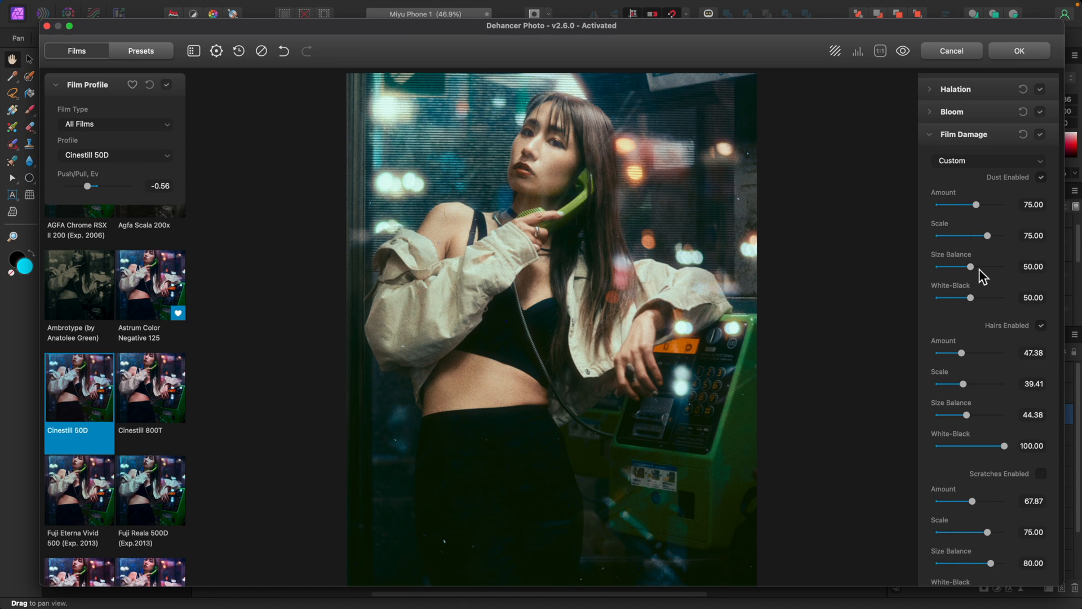
Step: Set the dust Size Balance to 63.74 and regenerate the random film damage pattern several times
left_click_drag(971, 267, 984, 268)
scroll(996, 342, "down", 5)
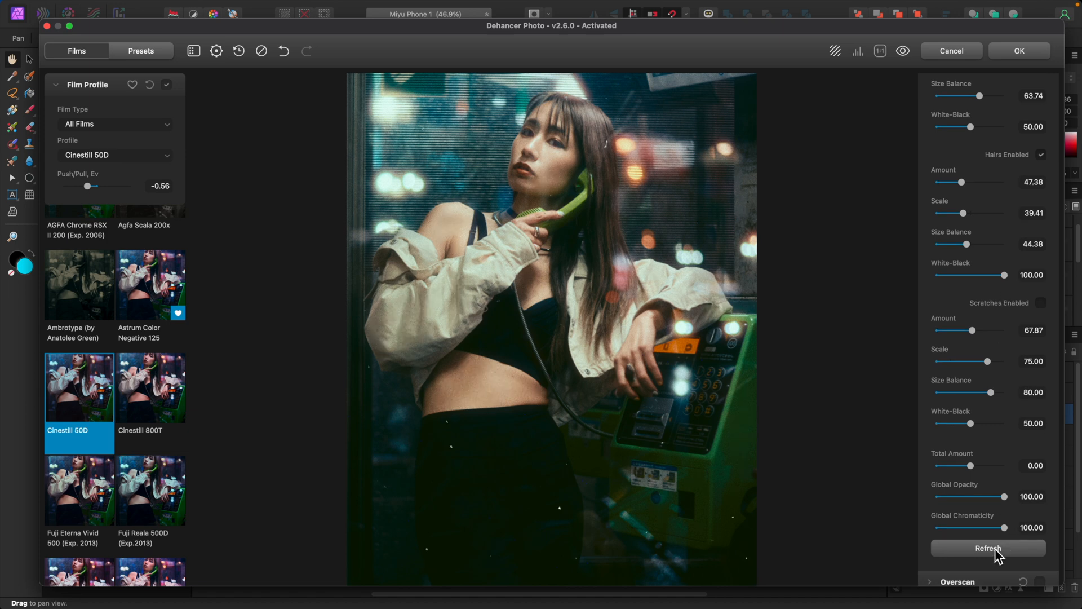
scroll(995, 550, "down", 1)
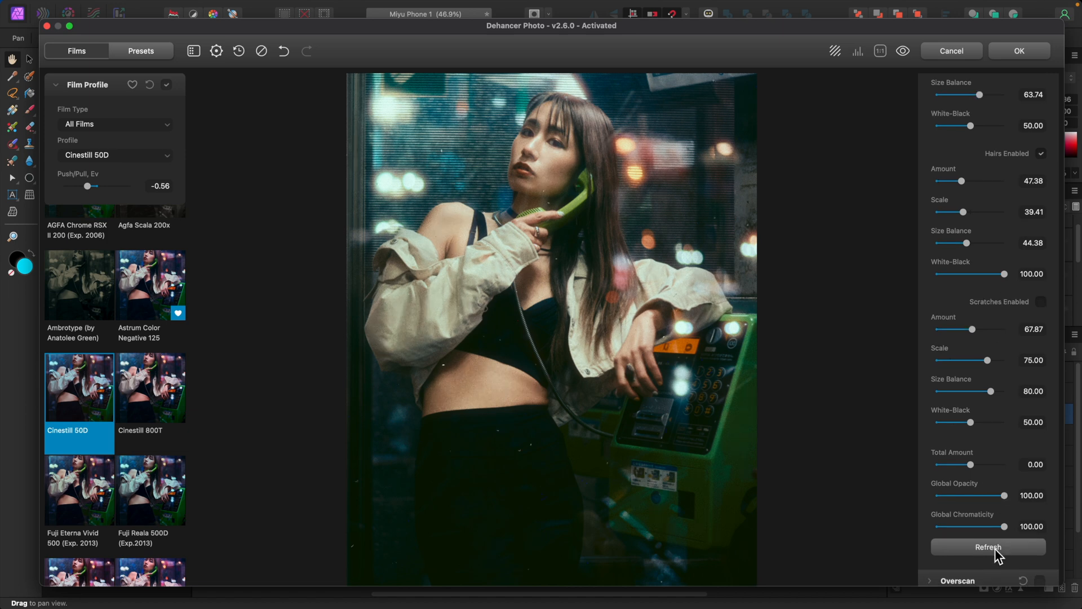
left_click(995, 552)
left_click(995, 551)
left_click(996, 550)
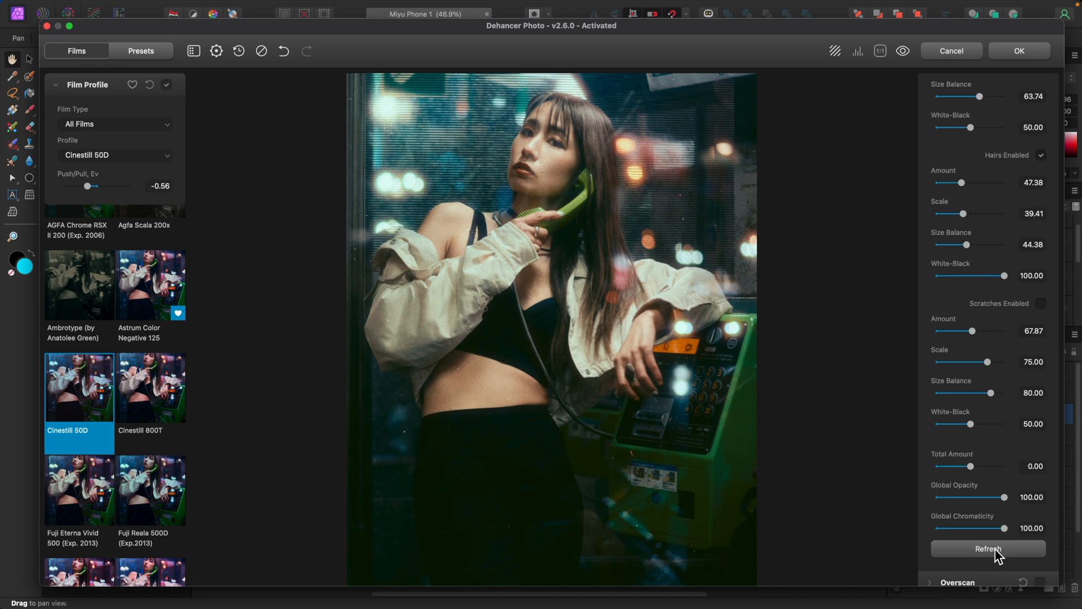
scroll(995, 548, "down", 1)
left_click(996, 548)
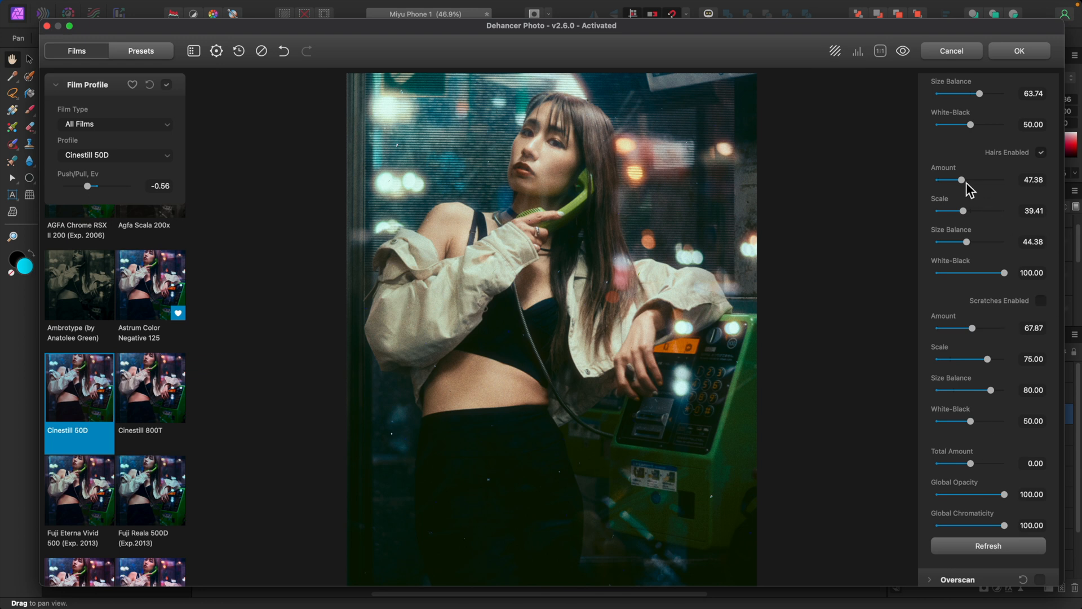
Step: Set the dust White-Black to 89.51, hairs Amount to 48.02 and Film Damage Total Amount to 16.17, and regenerate the damage pattern
left_click_drag(965, 183, 961, 178)
left_click_drag(970, 125, 997, 125)
scroll(975, 529, "down", 1)
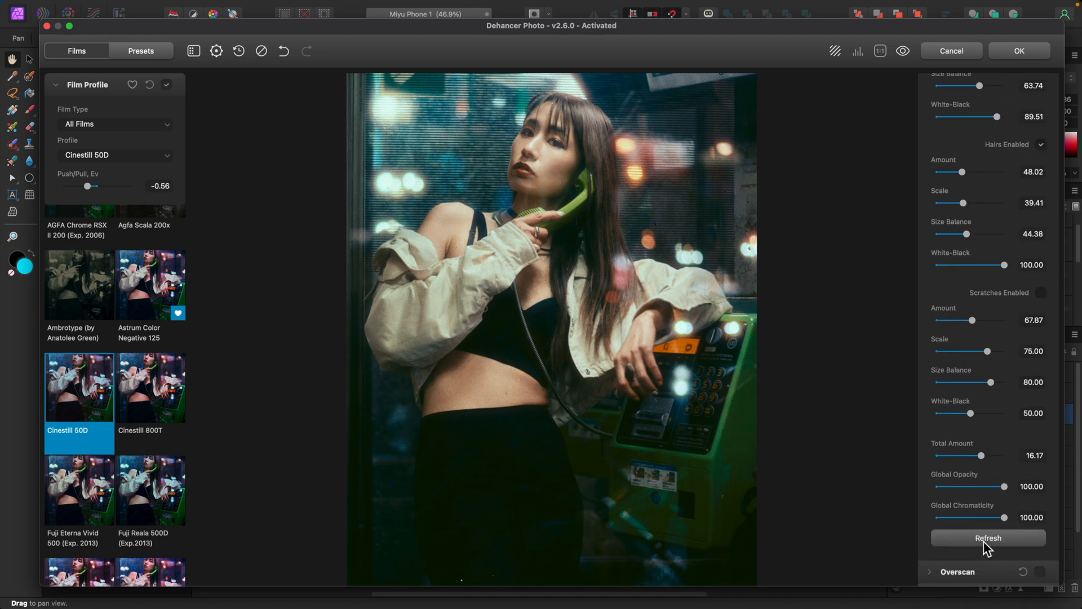
left_click(984, 542)
scroll(990, 313, "up", 4)
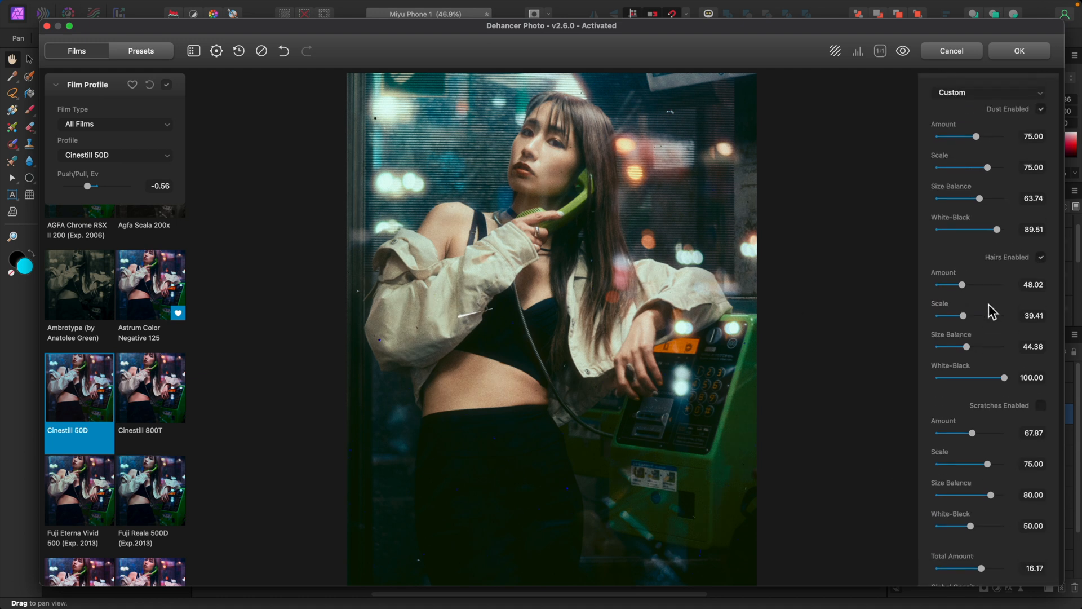
scroll(990, 290, "up", 2)
left_click(937, 149)
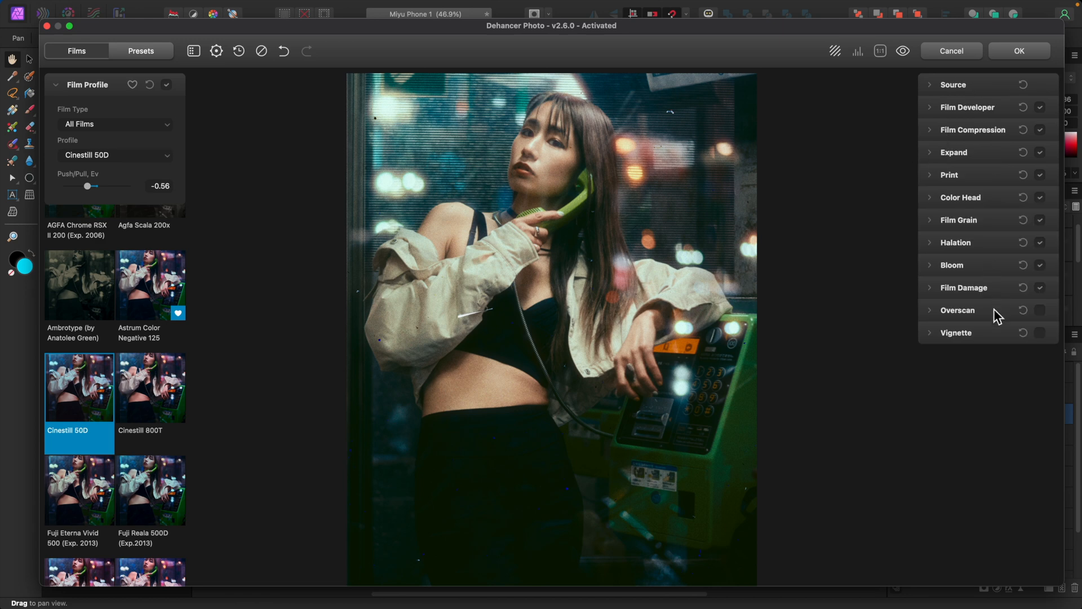
left_click(937, 313)
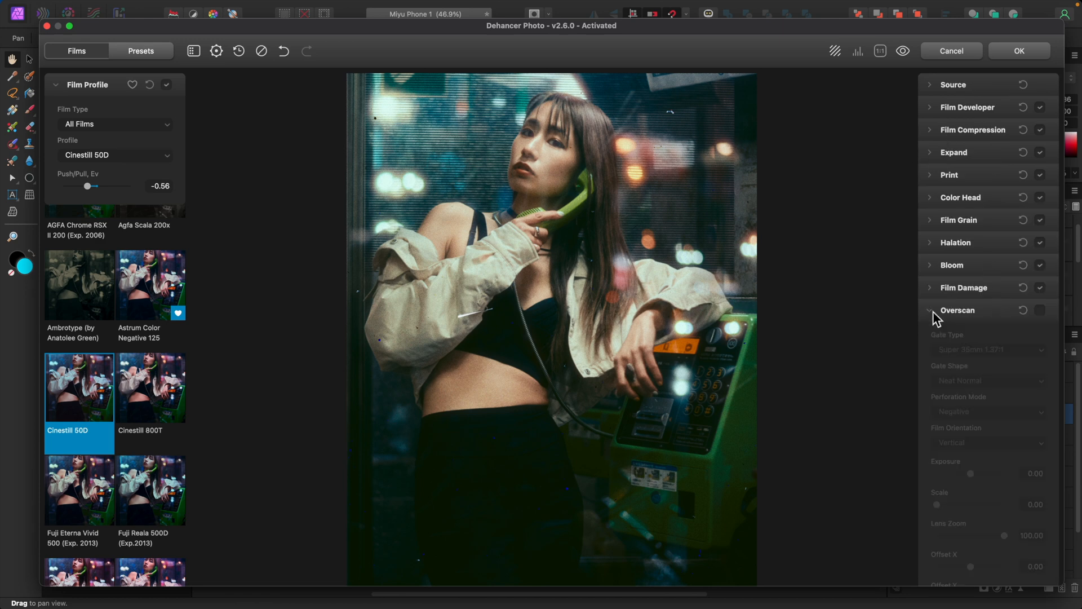
left_click(937, 316)
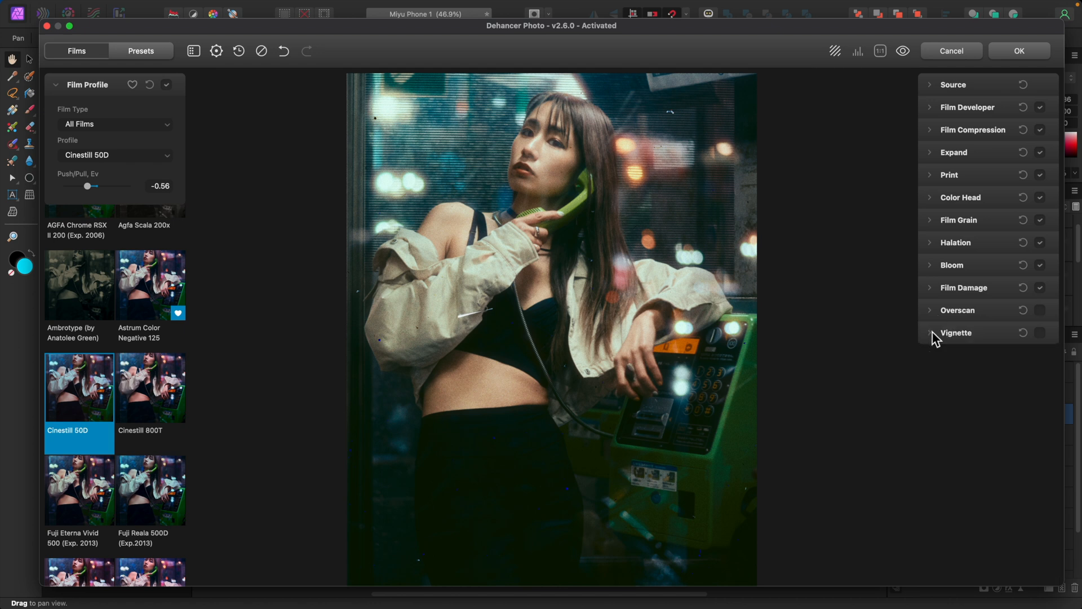
Step: Enable Vignette and set its Feather to 0.00, Exposure to -2.00 and Aspect Ratio to 46.12
left_click(936, 335)
left_click(1040, 333)
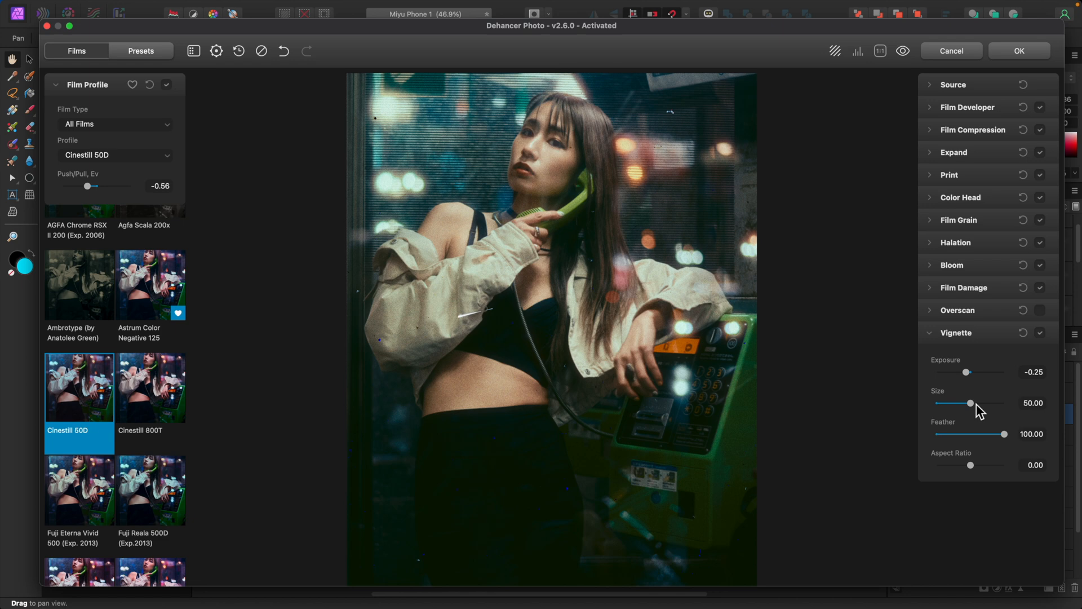
left_click_drag(1006, 435, 881, 442)
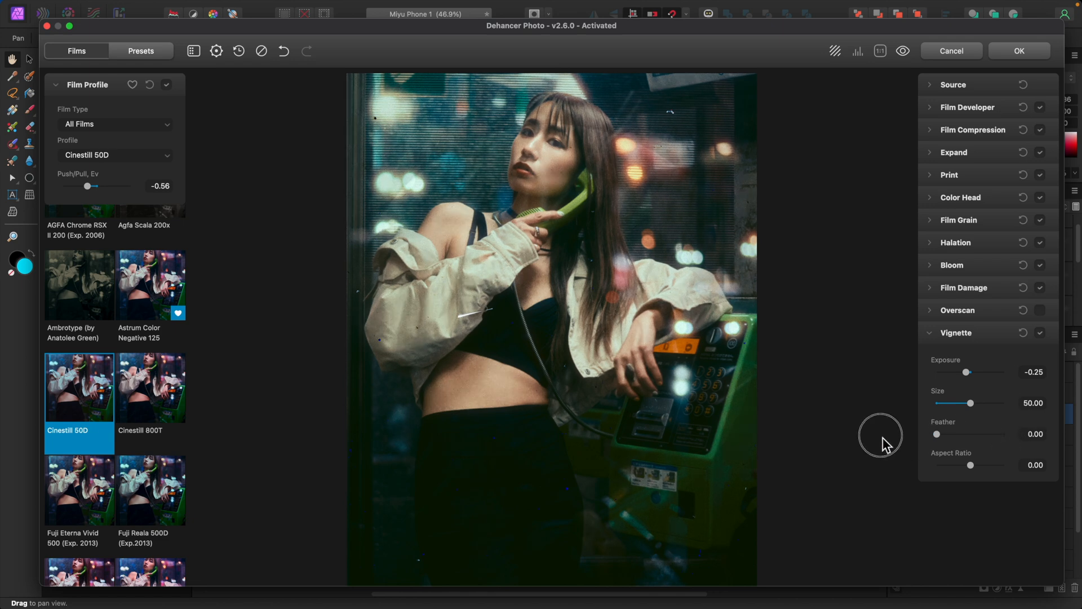
left_click_drag(967, 373, 852, 374)
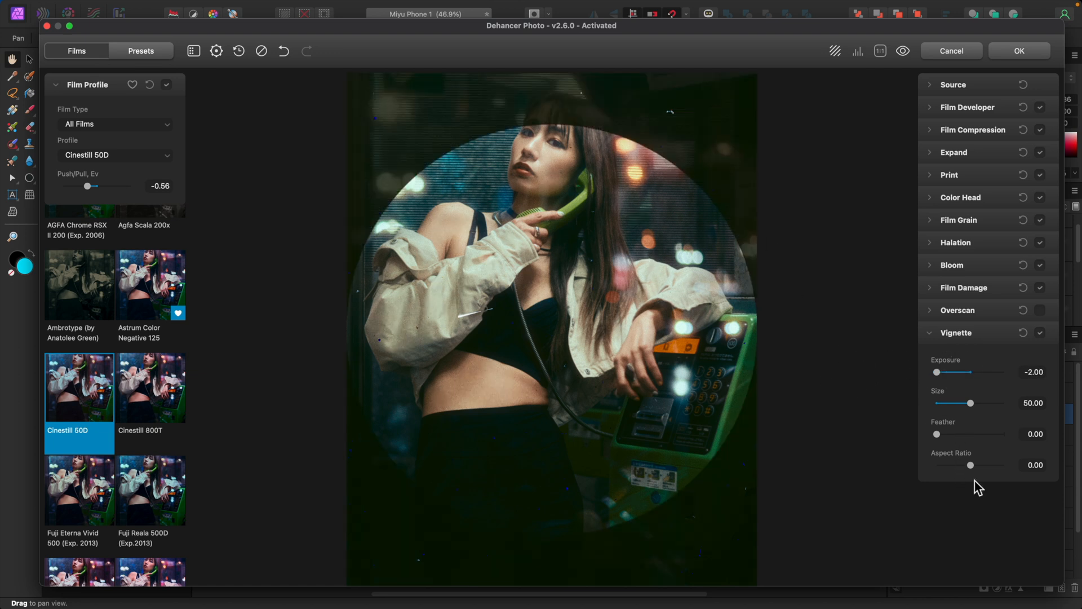
mouse_move(974, 467)
left_mouse_down()
mouse_move(983, 466)
mouse_move(955, 467)
mouse_move(986, 465)
left_mouse_up()
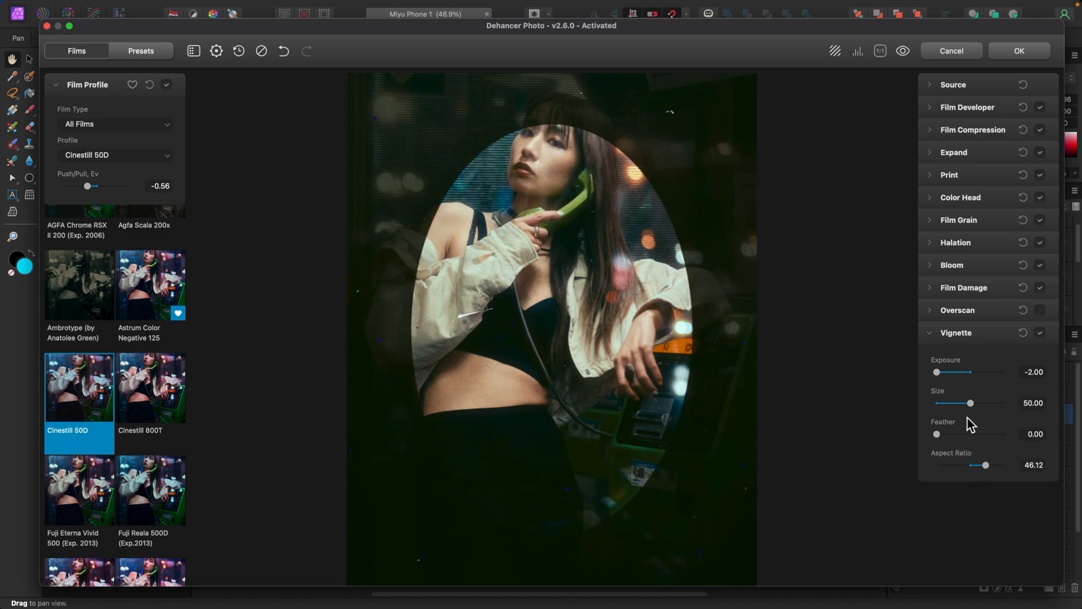
Step: Set the vignette Exposure to -0.56, Size to 83.60 and Feather to 28.14, and compare the portrait with and without it
left_click_drag(971, 404, 983, 403)
left_click_drag(937, 434, 955, 435)
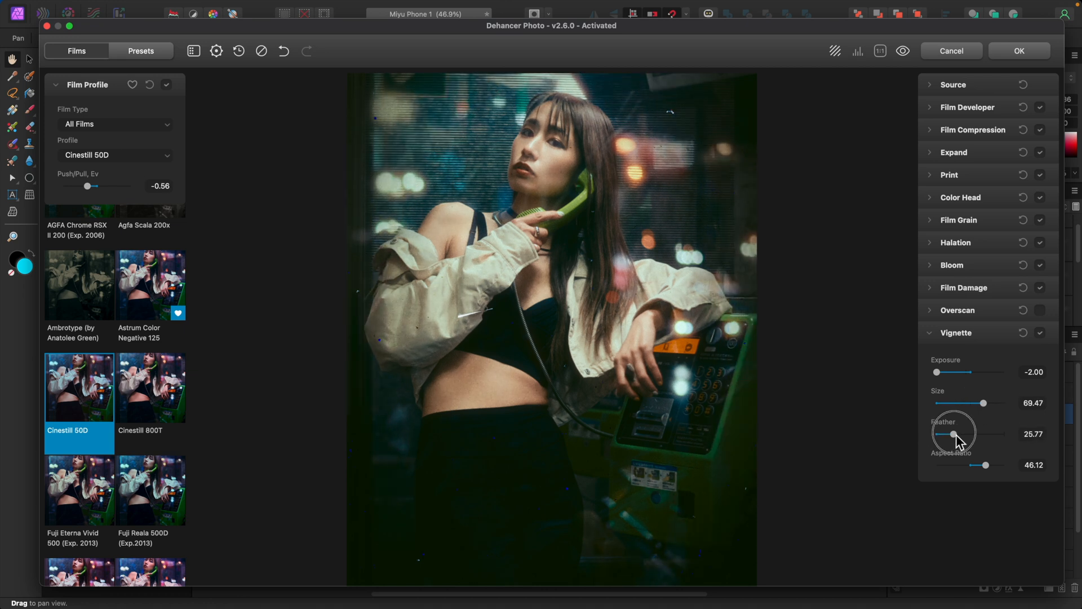
left_click_drag(938, 373, 961, 372)
left_click(983, 403)
left_click(1041, 332)
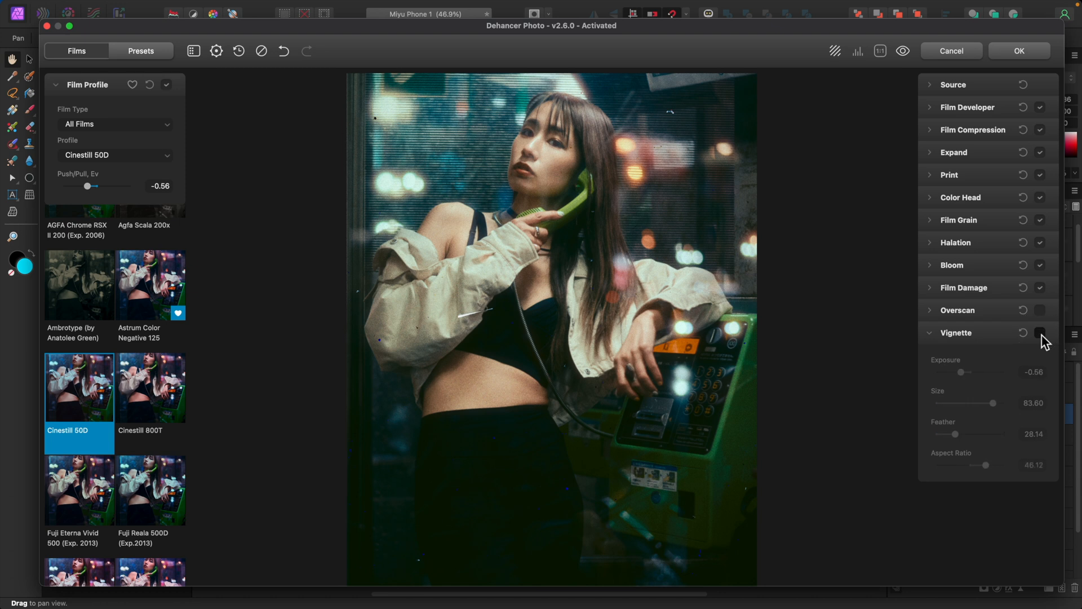
left_click(1041, 333)
Step: Enable Overscan and set its Offset Y to 52.52 so the woman's face sits inside the film frame
left_click(1041, 310)
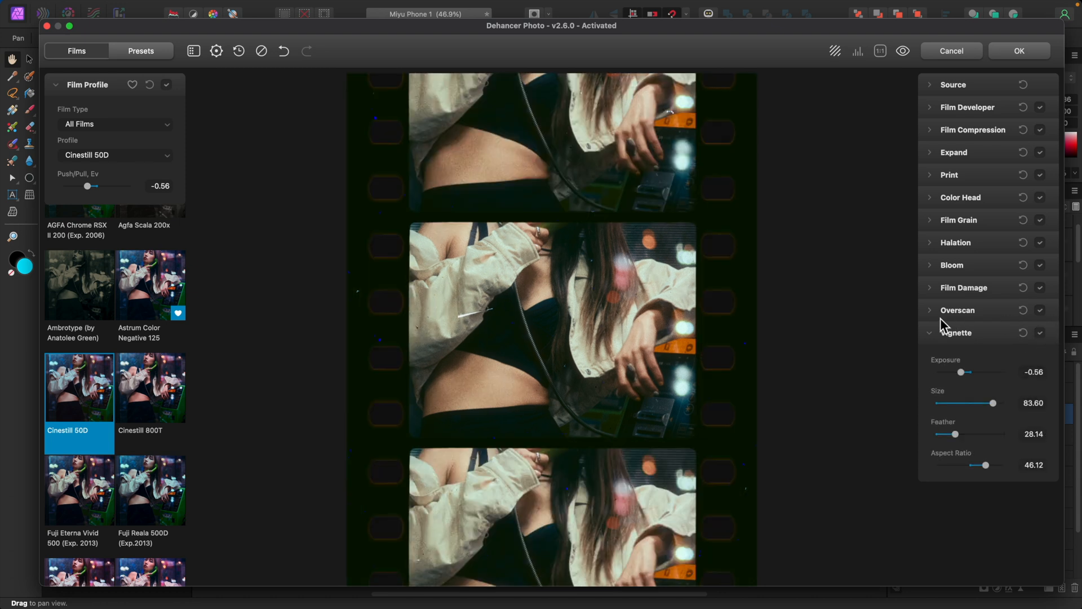
left_click(931, 312)
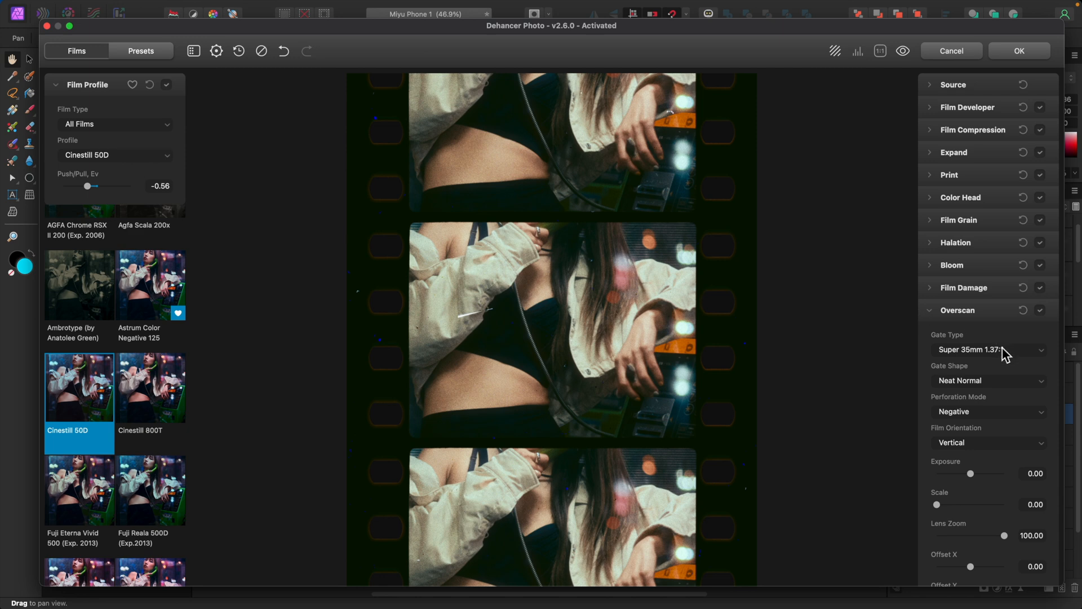
scroll(1001, 452, "down", 2)
scroll(1002, 455, "down", 1)
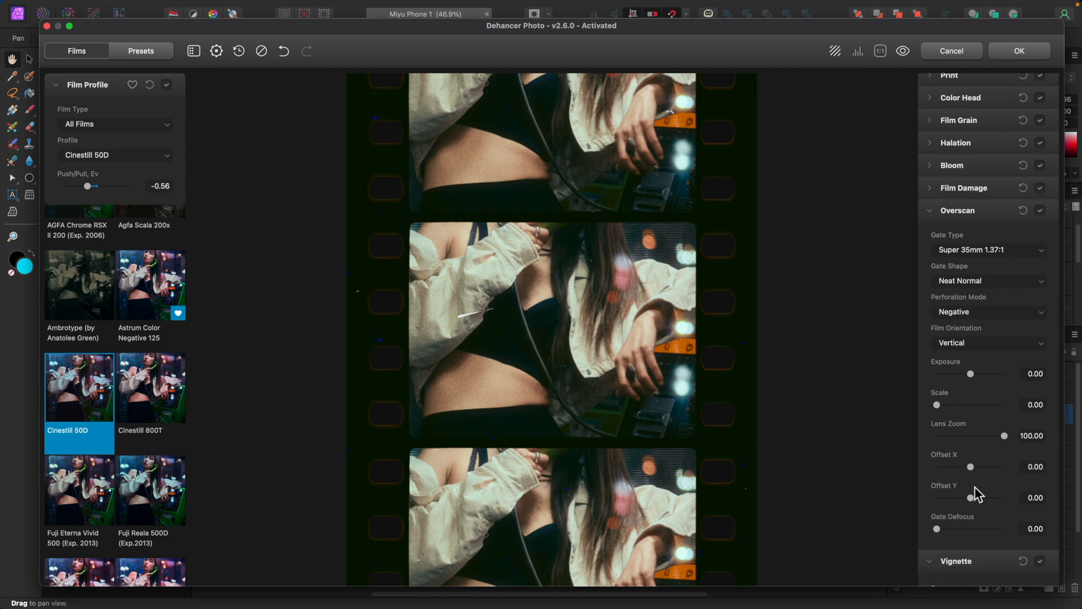
left_click_drag(971, 499, 988, 501)
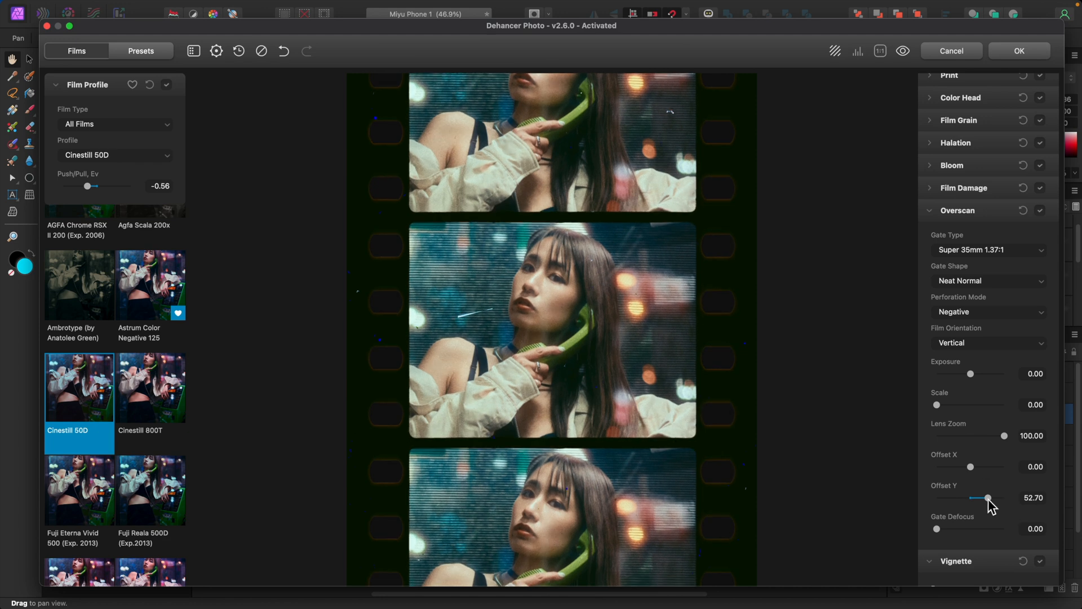
Step: Try the Widescreen 35mm, Ultra Panavision 65mm, Super 16mm and Standard 16mm overscan gate types, and settle on Super 8mm 1.33:1
left_click(1006, 250)
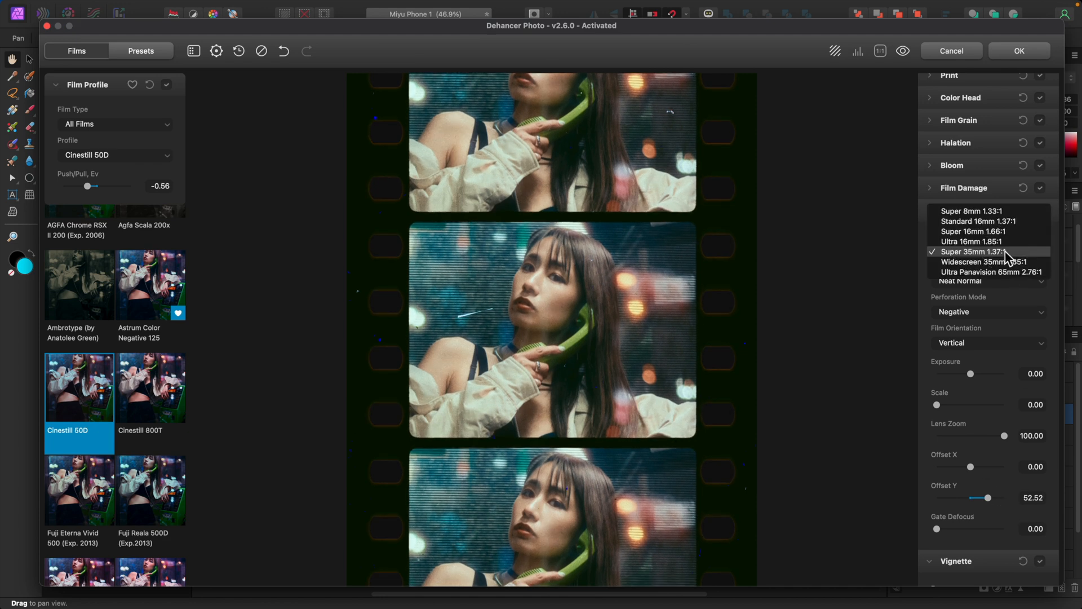
left_click(998, 263)
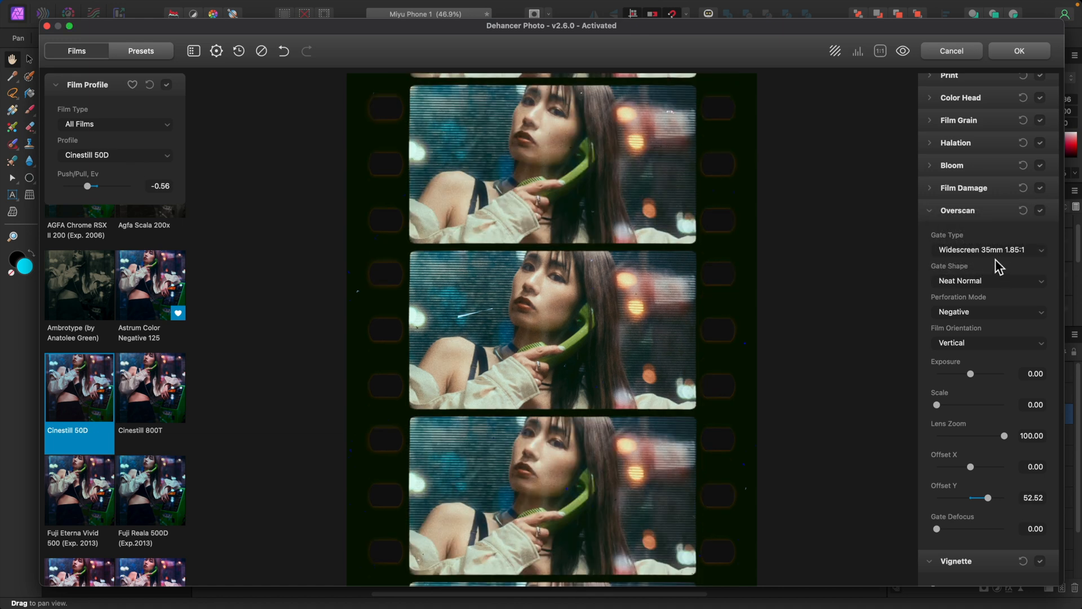
left_click(996, 253)
left_click(992, 264)
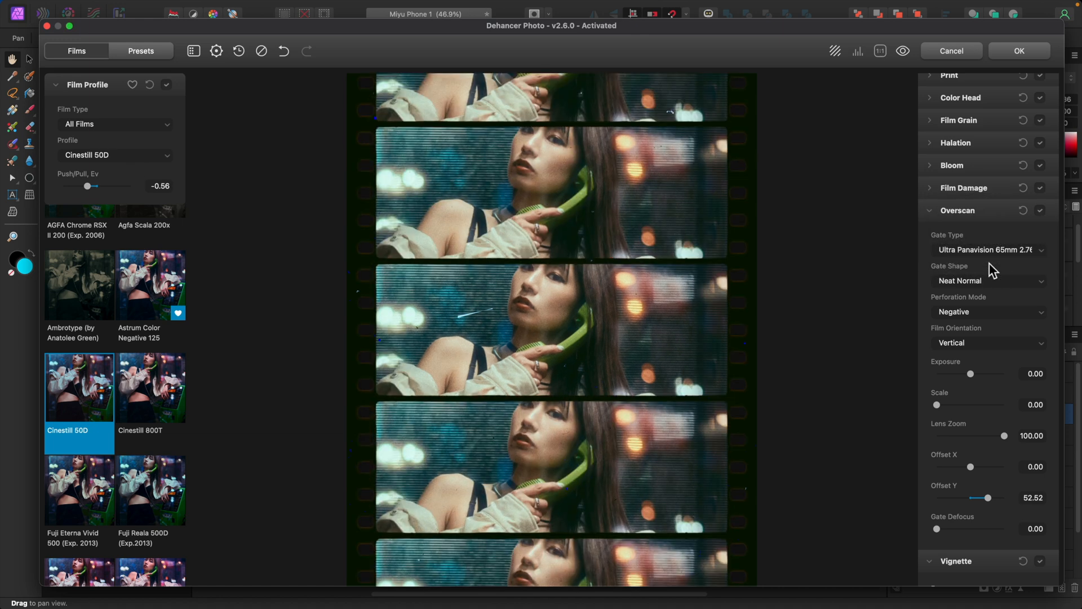
left_click(995, 252)
left_click(992, 215)
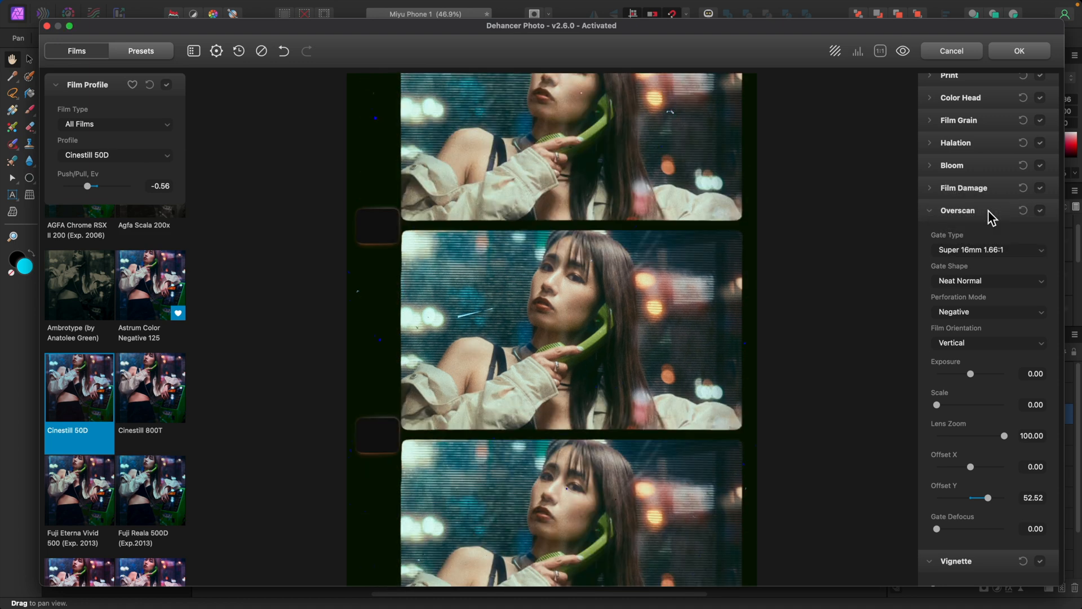
left_click(989, 251)
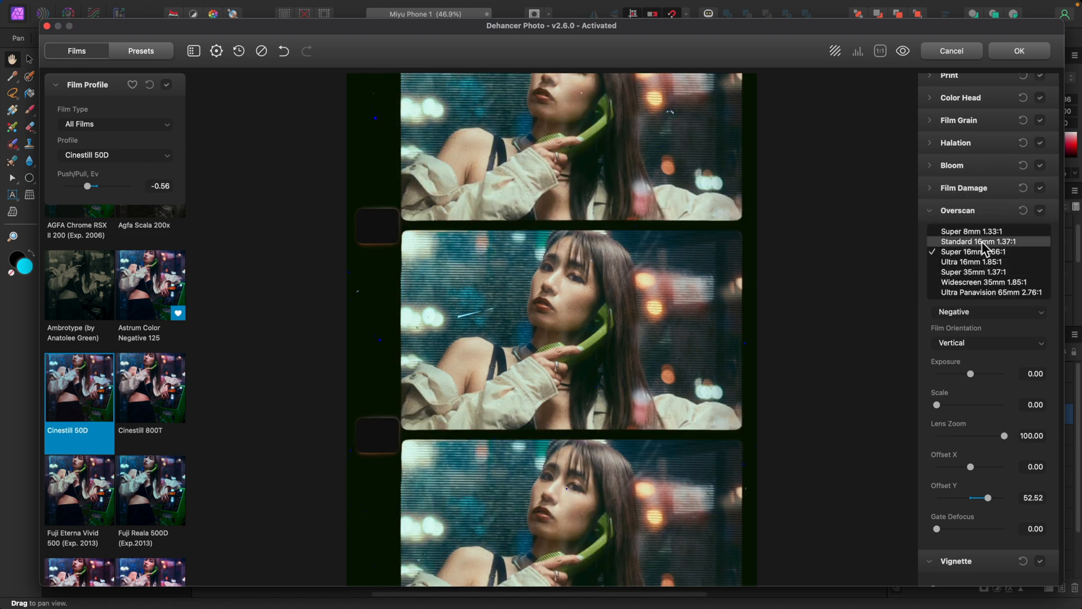
left_click(981, 241)
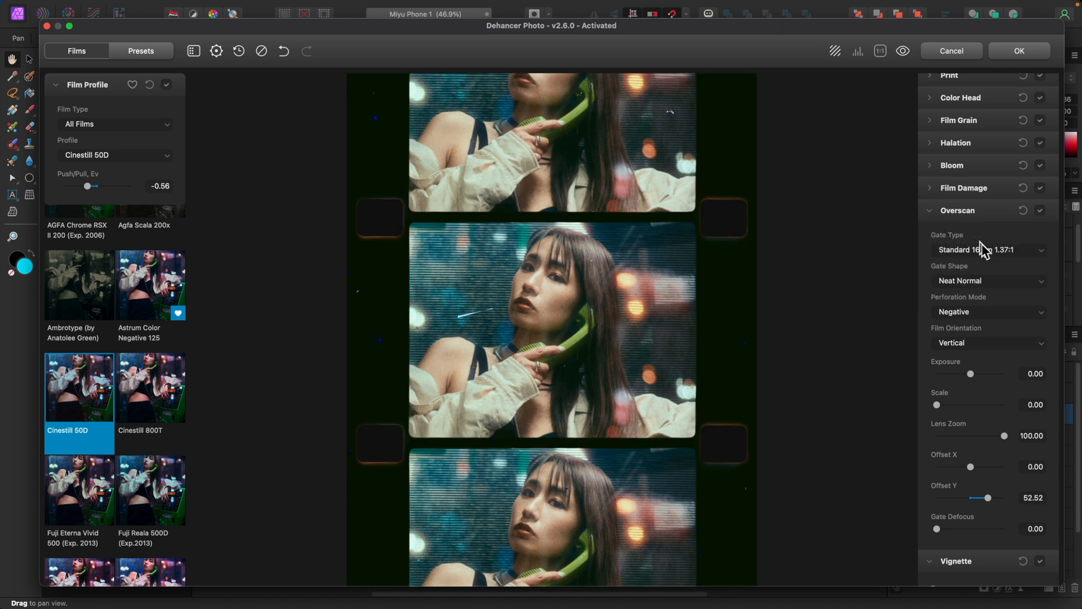
left_click(981, 247)
left_click(981, 242)
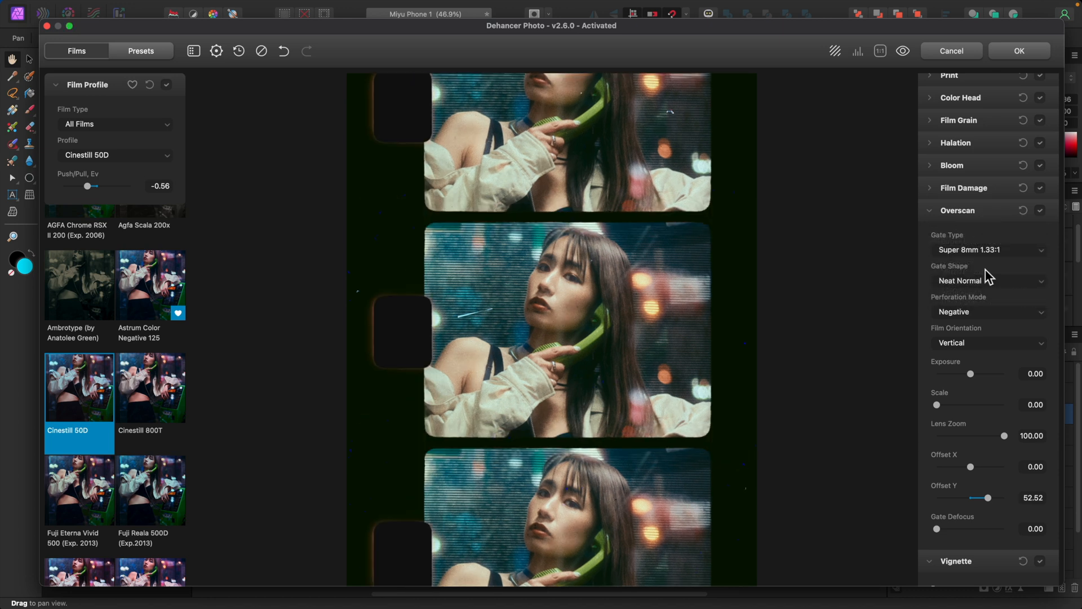
Step: Set the overscan Perforation Mode to Positive, Exposure to 0.74, Lens Zoom to 58.90 and Offset Y to 50.82
left_click(999, 314)
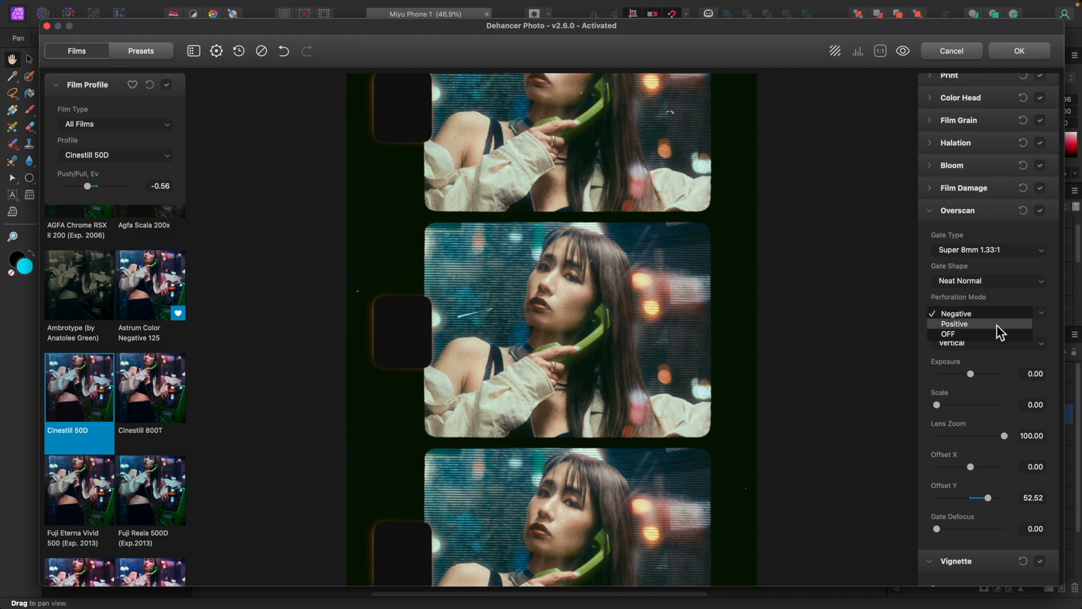
left_click(996, 325)
scroll(981, 361, "down", 2)
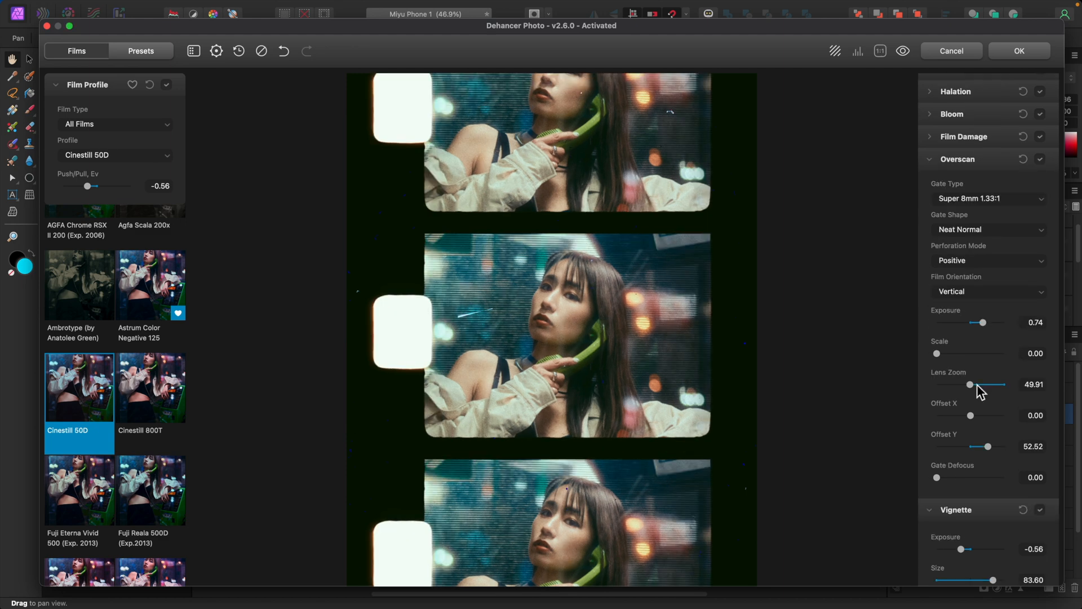
left_click(976, 385)
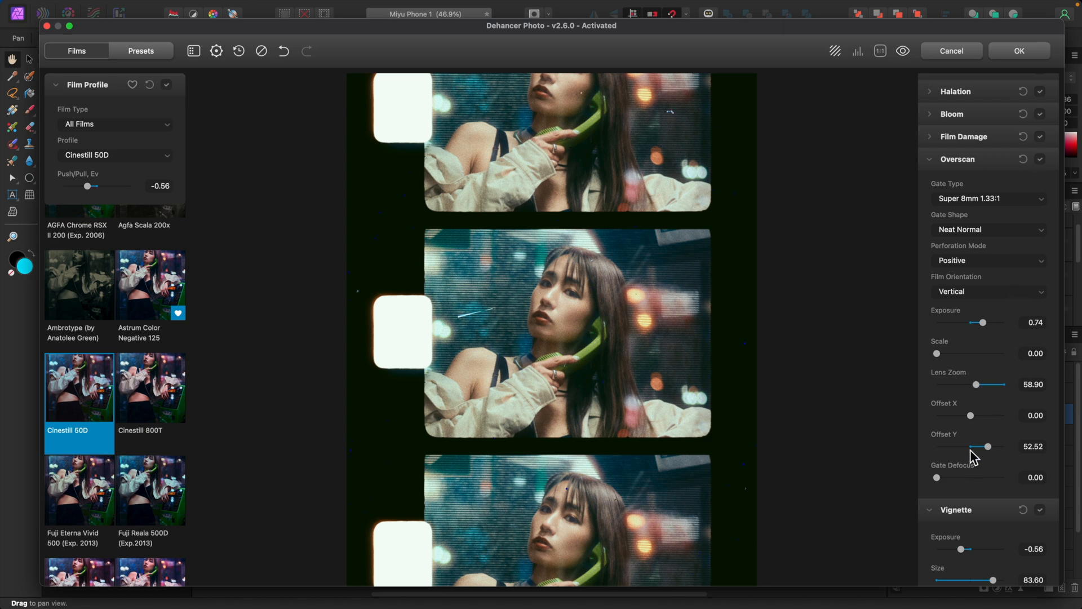
left_click_drag(983, 451, 986, 450)
left_click(991, 448)
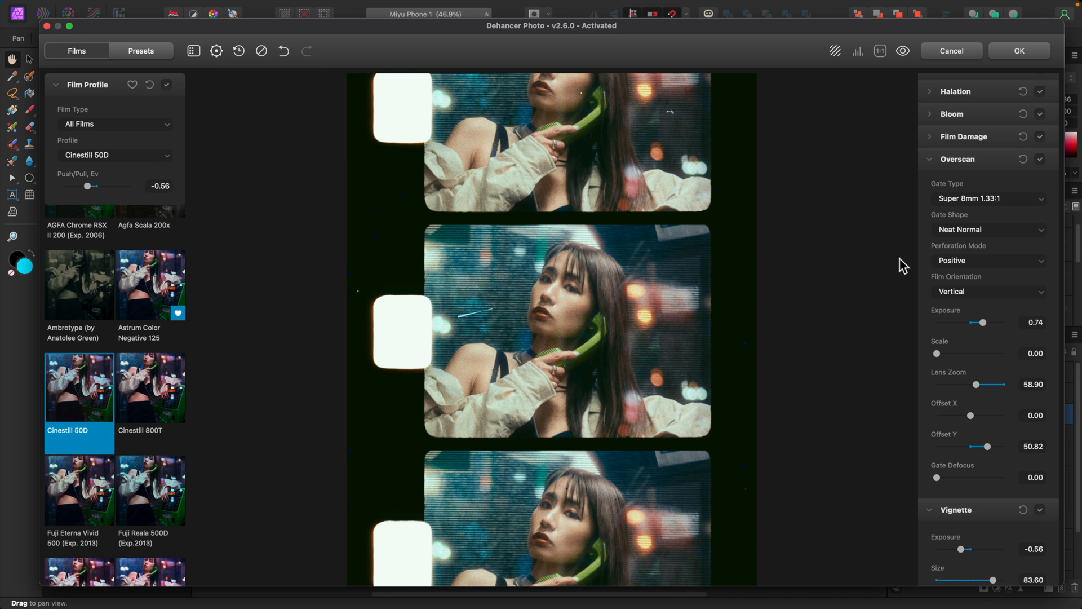
Step: Turn Overscan off and apply the film look to the phone booth portrait
left_click(931, 159)
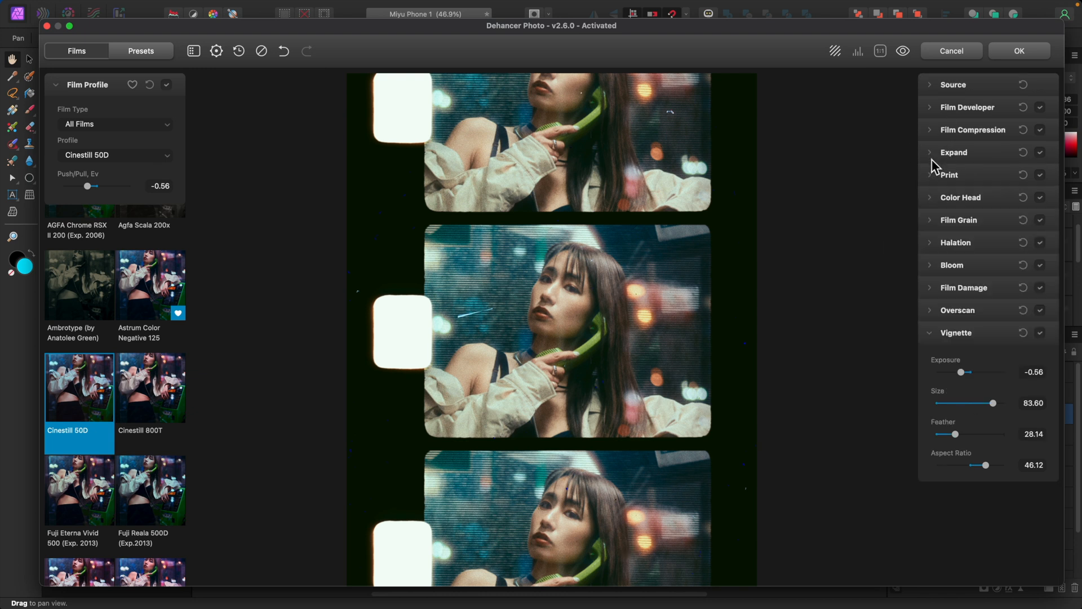
left_click(933, 334)
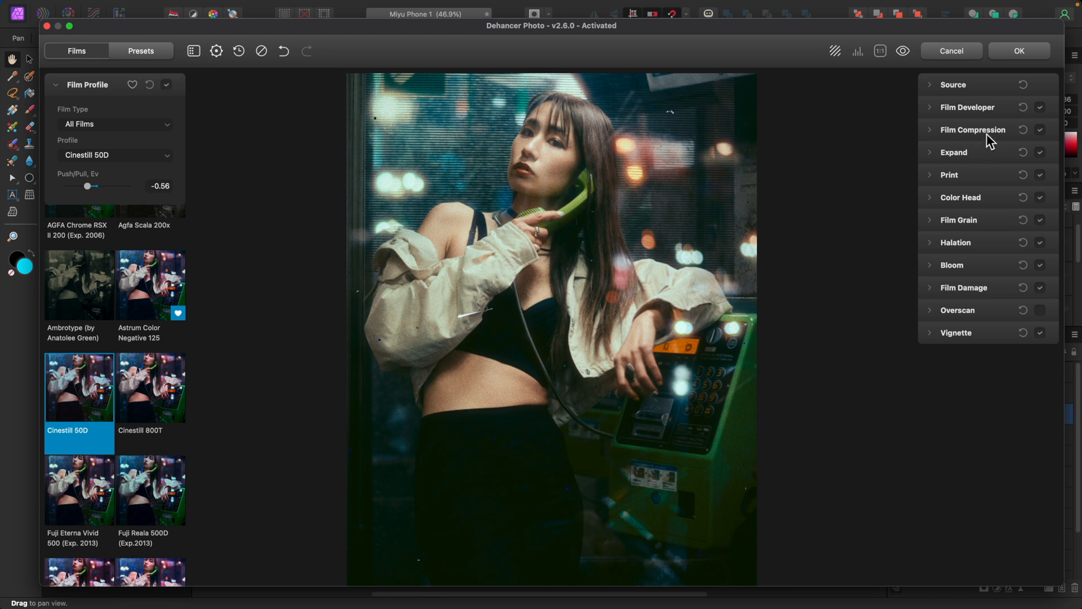
left_click(1034, 55)
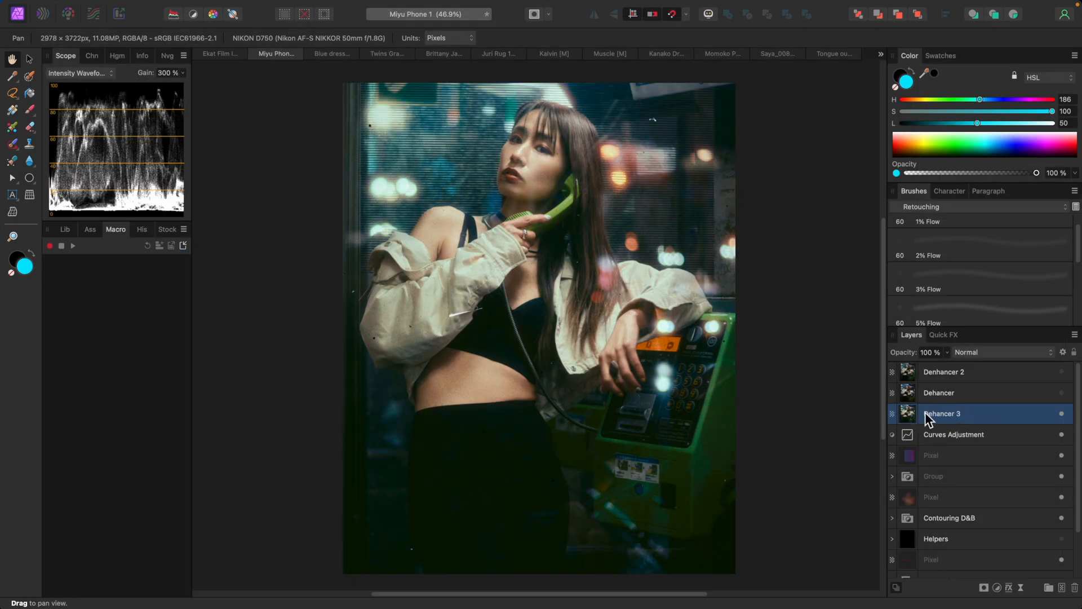
Step: Compare the portrait with and without the Dehancer 3 layer, and leave that layer hidden
left_click(1062, 414)
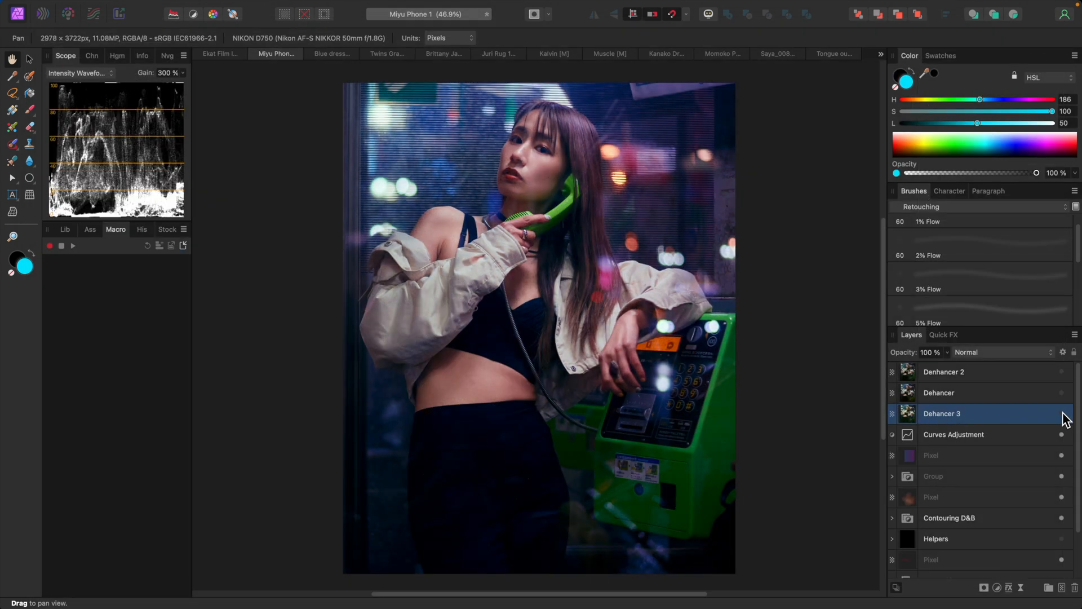
left_click(1062, 415)
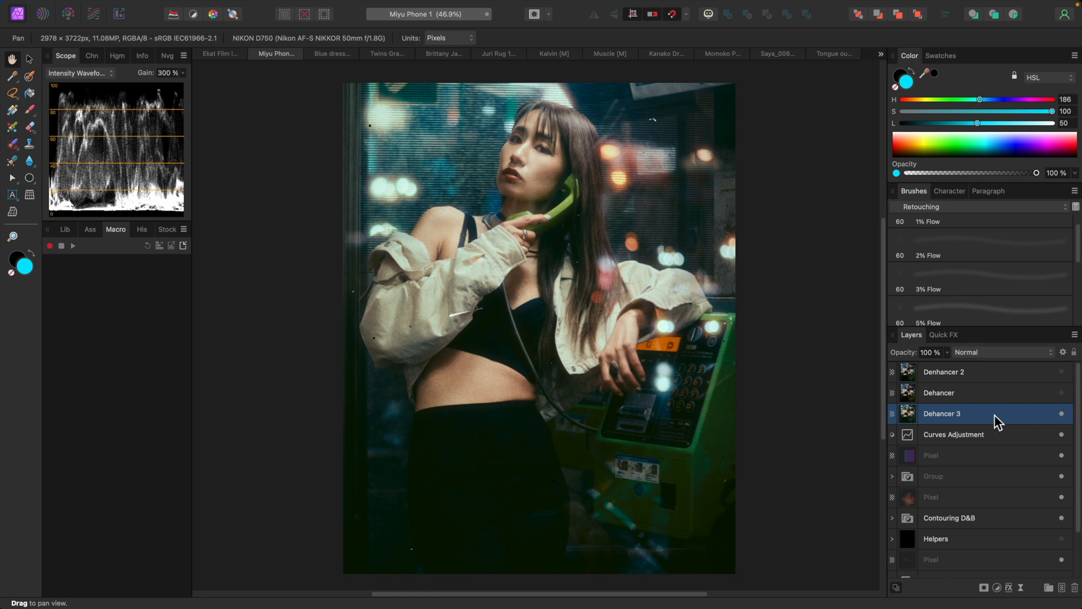
left_click(1062, 414)
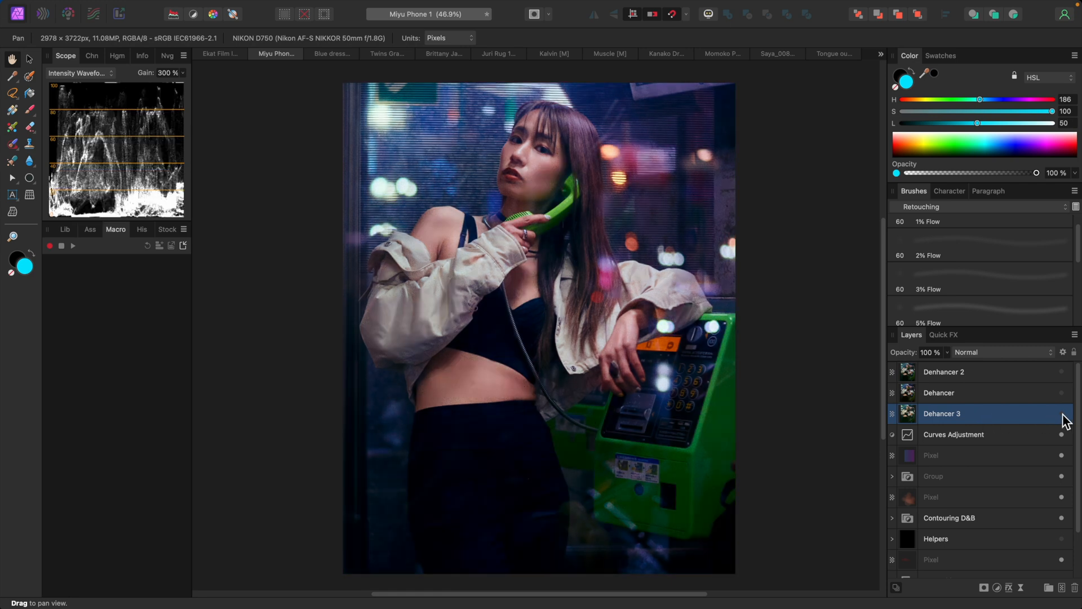
Step: Merge the visible layers into a new pixel layer and open it in the Dehancer Film plugin
left_click(229, 7)
left_click(325, 490)
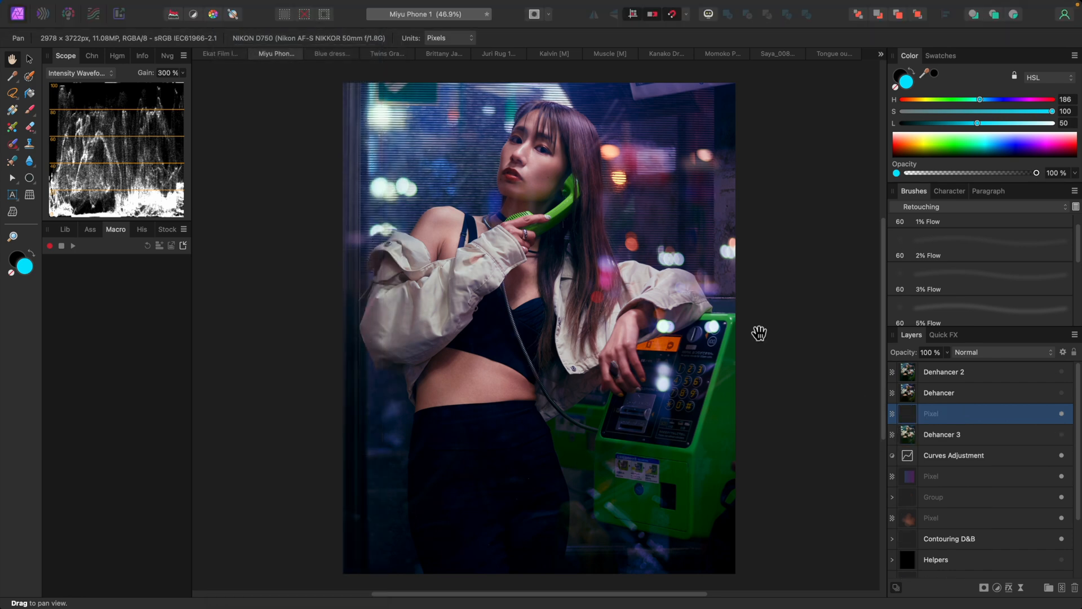
left_click(344, 7)
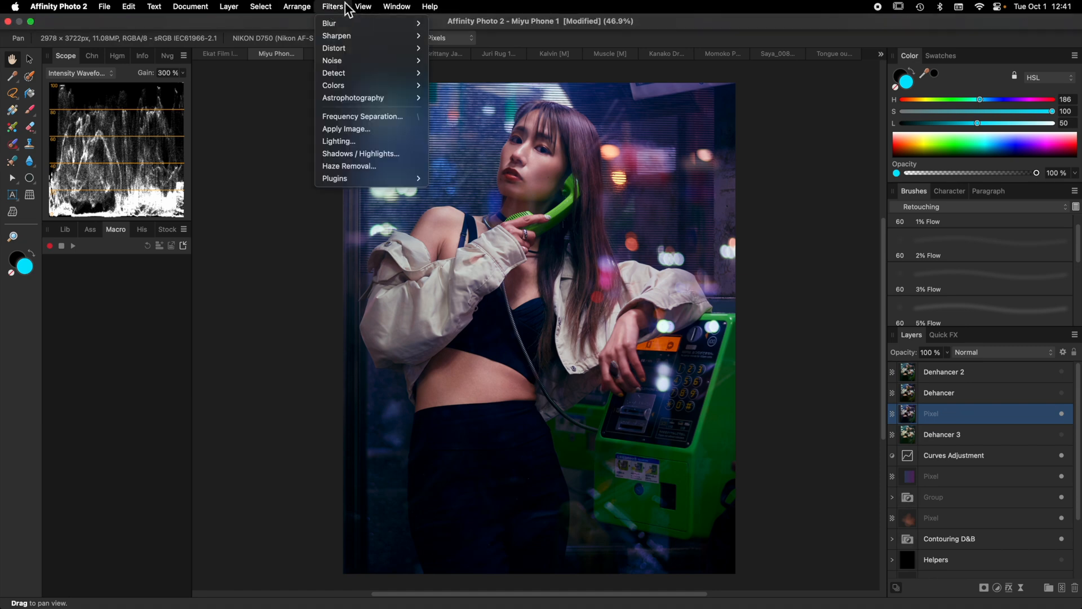
mouse_move(425, 179)
left_click(499, 180)
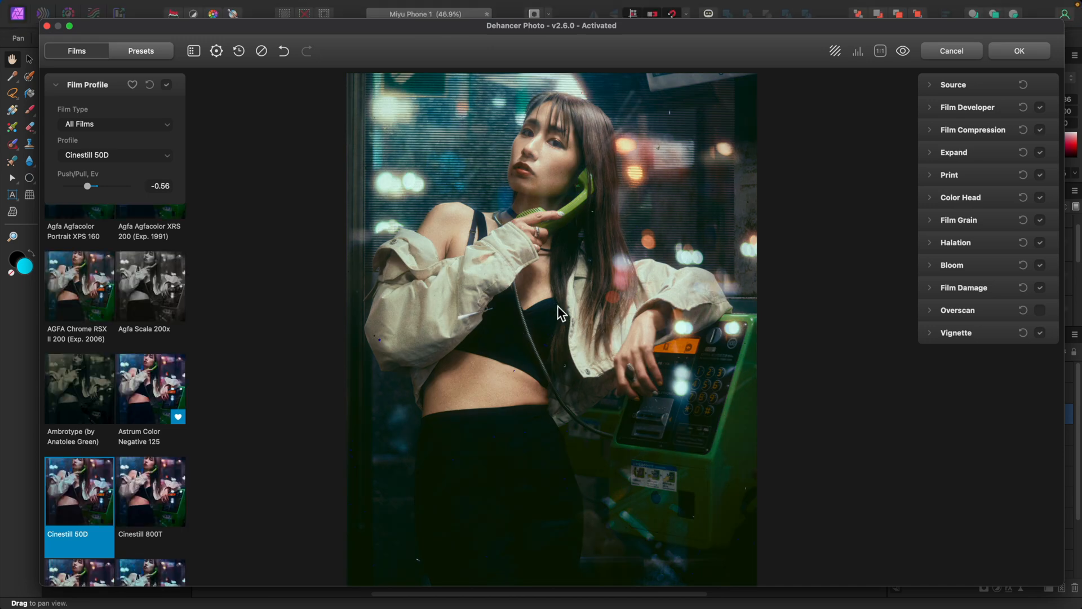
Step: Disable Bloom and Halation and apply the film look to the new pixel layer
left_click(1039, 264)
left_click(1040, 243)
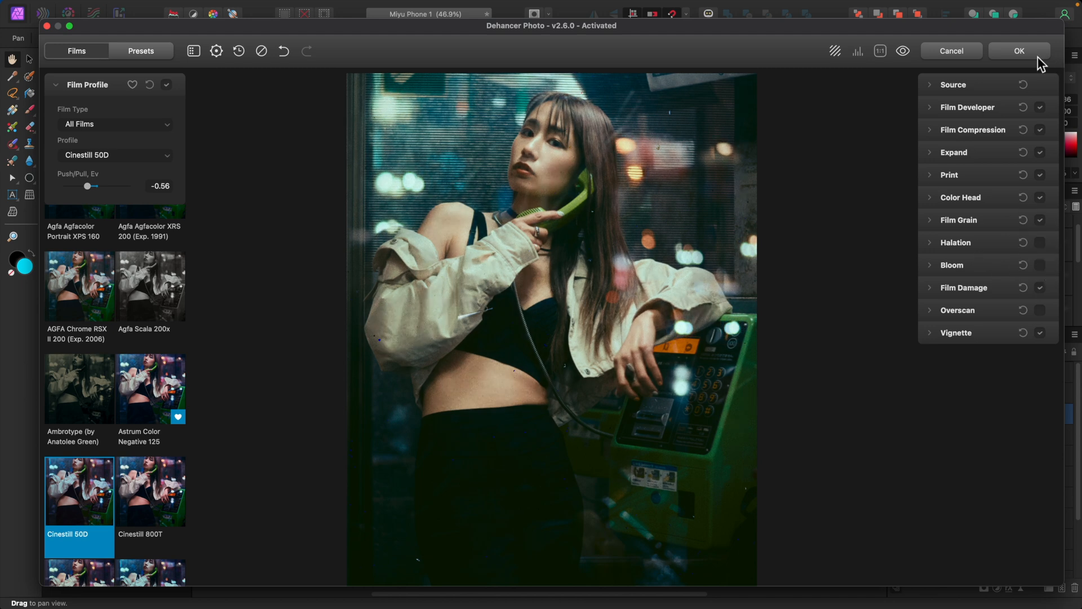
left_click(1022, 49)
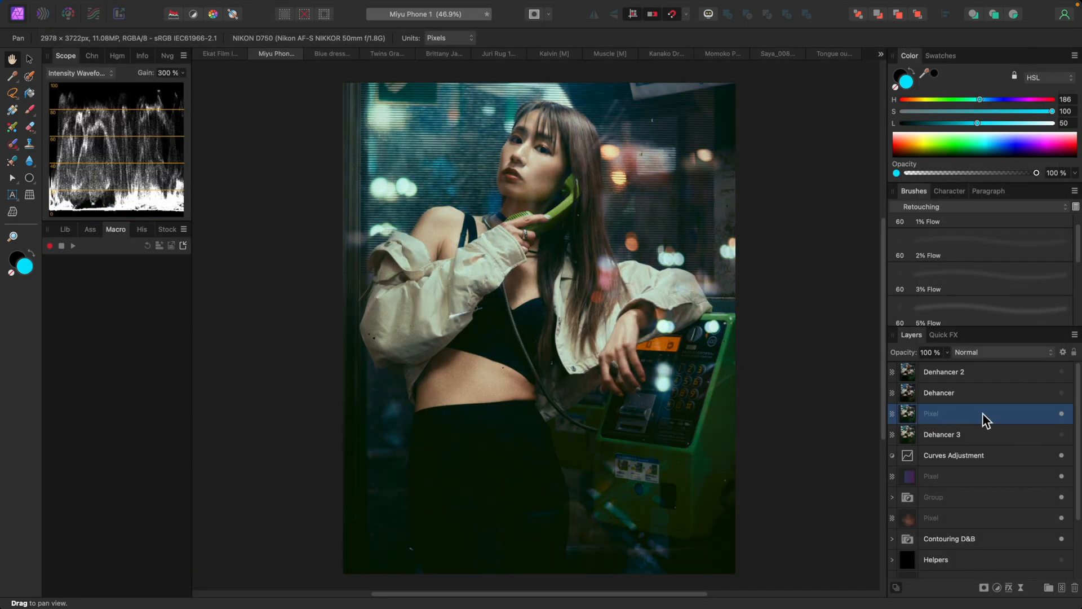
Step: Compare the new pixel layer without Halation and Bloom against the Dehancer 3 layer, and hide both layers
left_click(1062, 413)
left_click(1062, 435)
left_click(1062, 414)
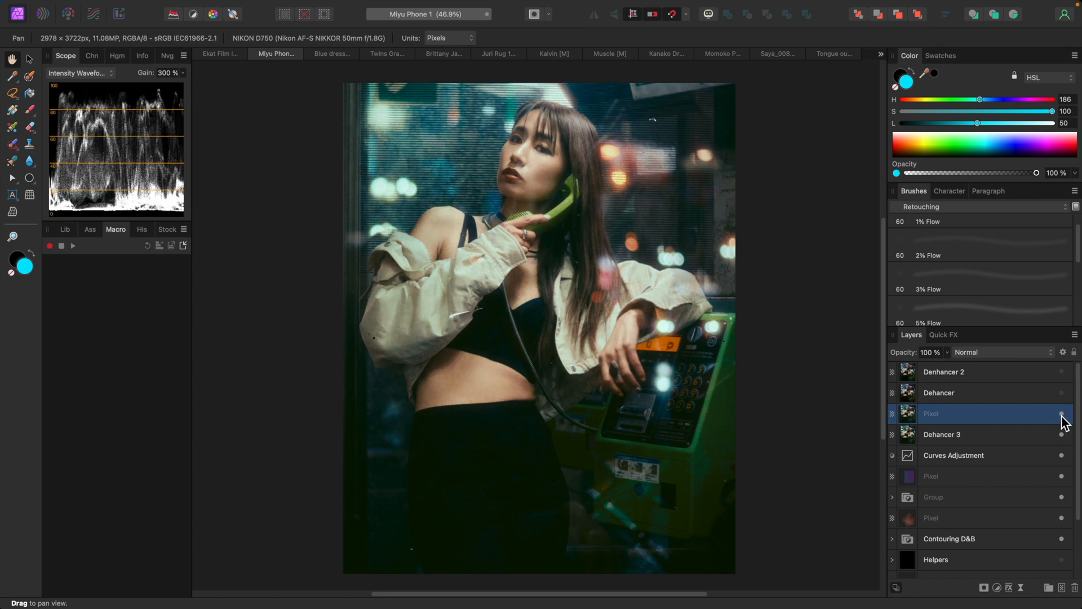
left_click(1062, 415)
left_click(1062, 415)
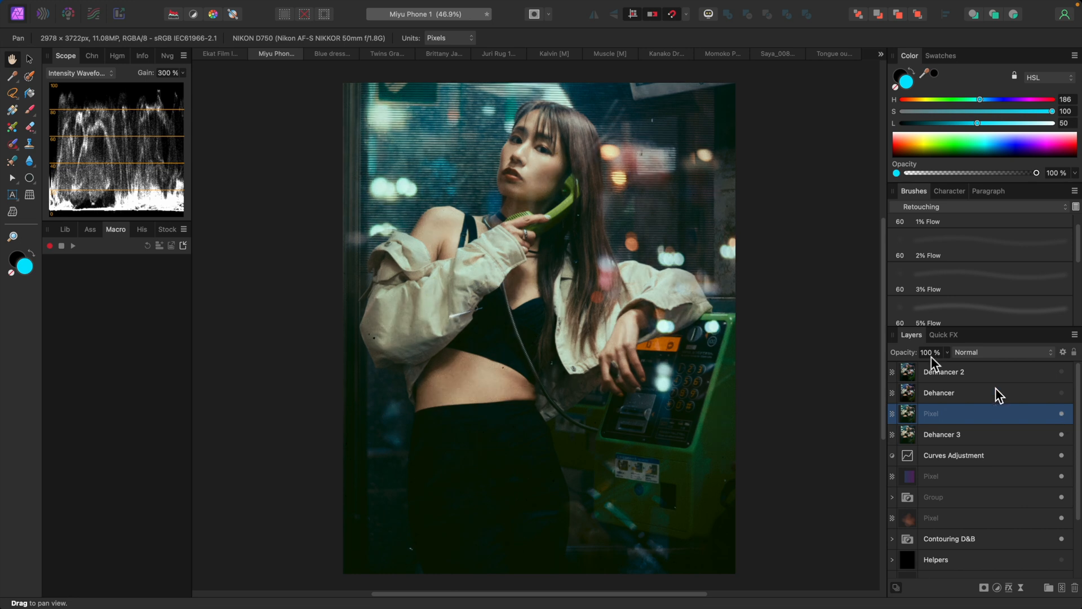
left_click(1062, 414)
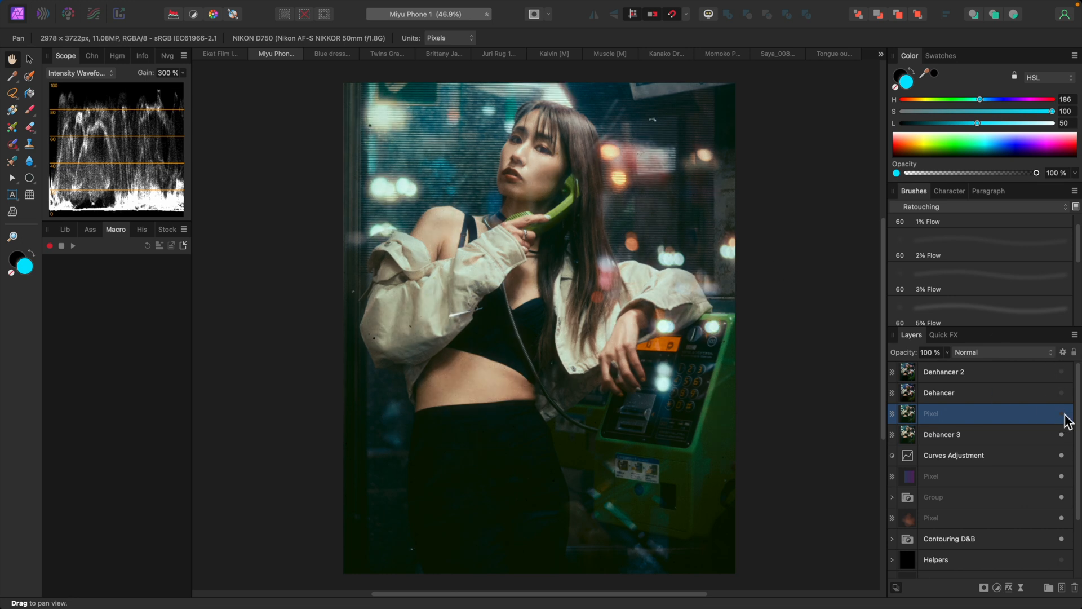
left_click(1062, 413)
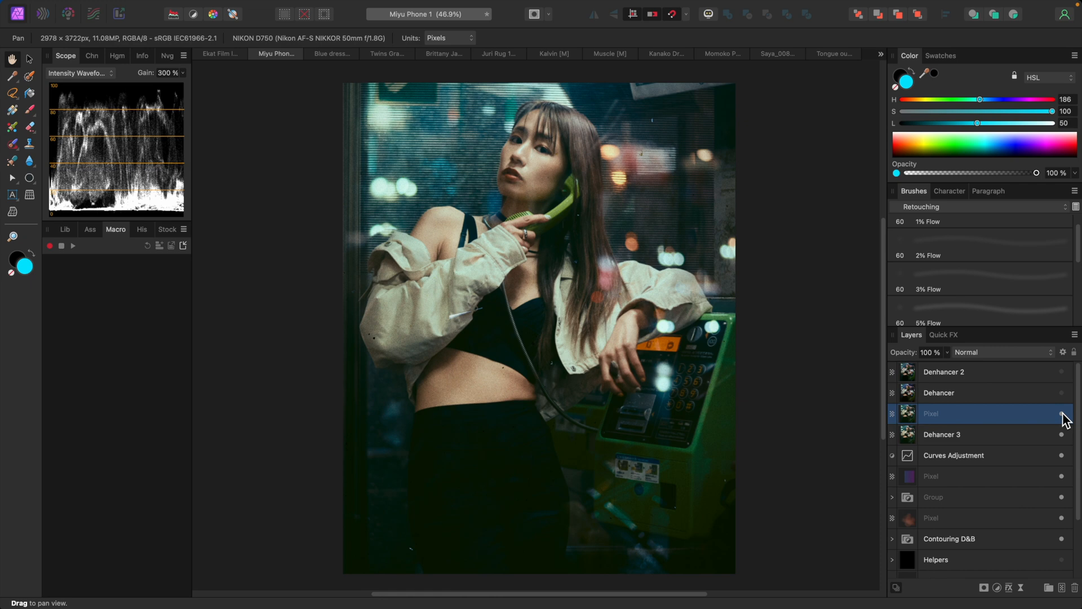
left_click(1062, 435)
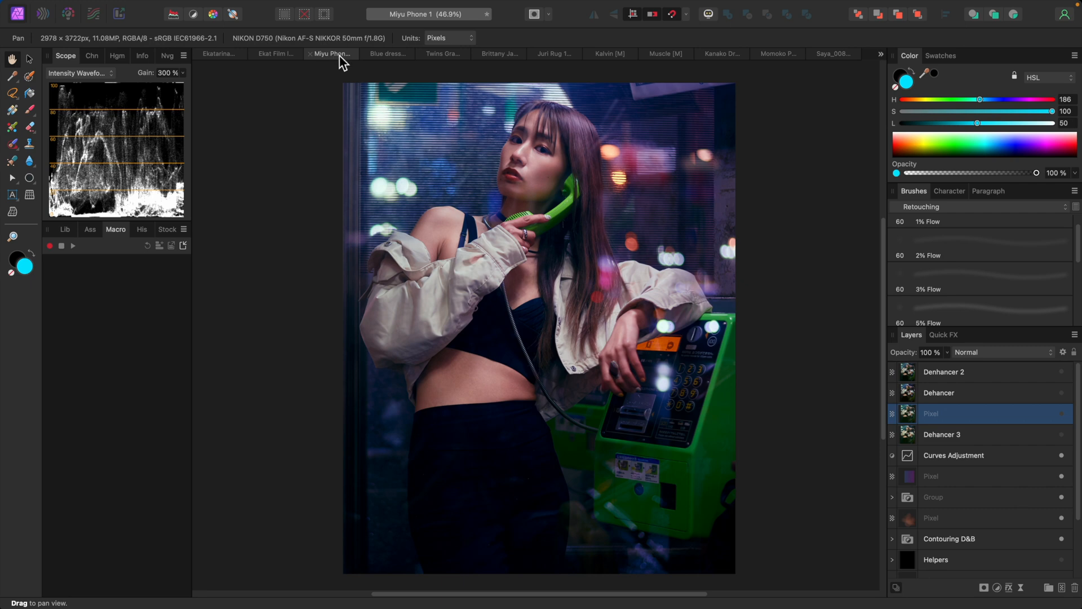
Step: Switch to the rooftop city portrait with the layer-based look and show all layers from Halation down to Base color
left_click(221, 57)
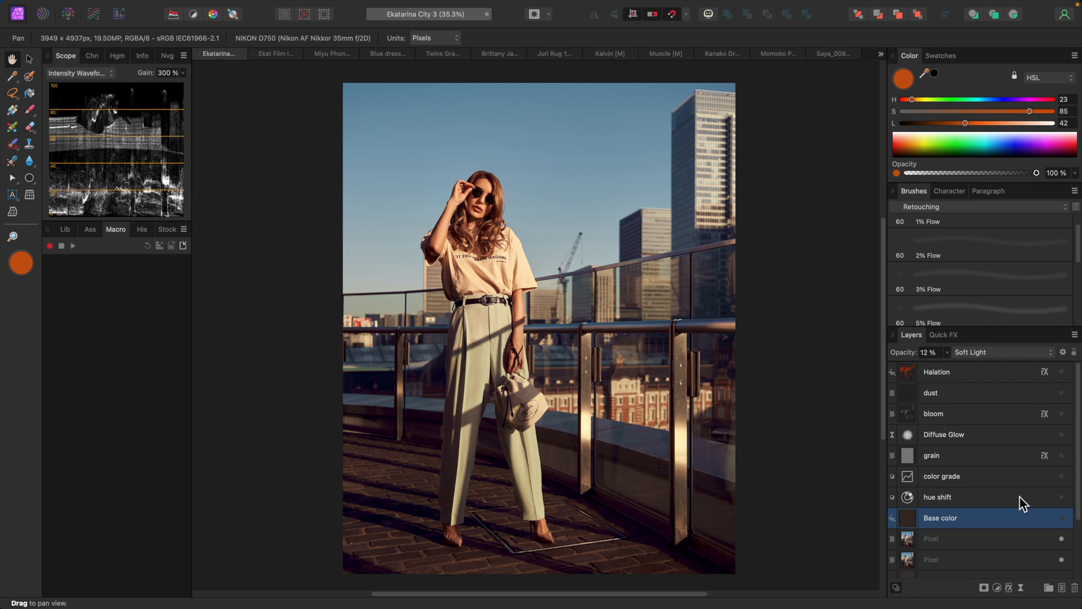
left_click(994, 380, "shift")
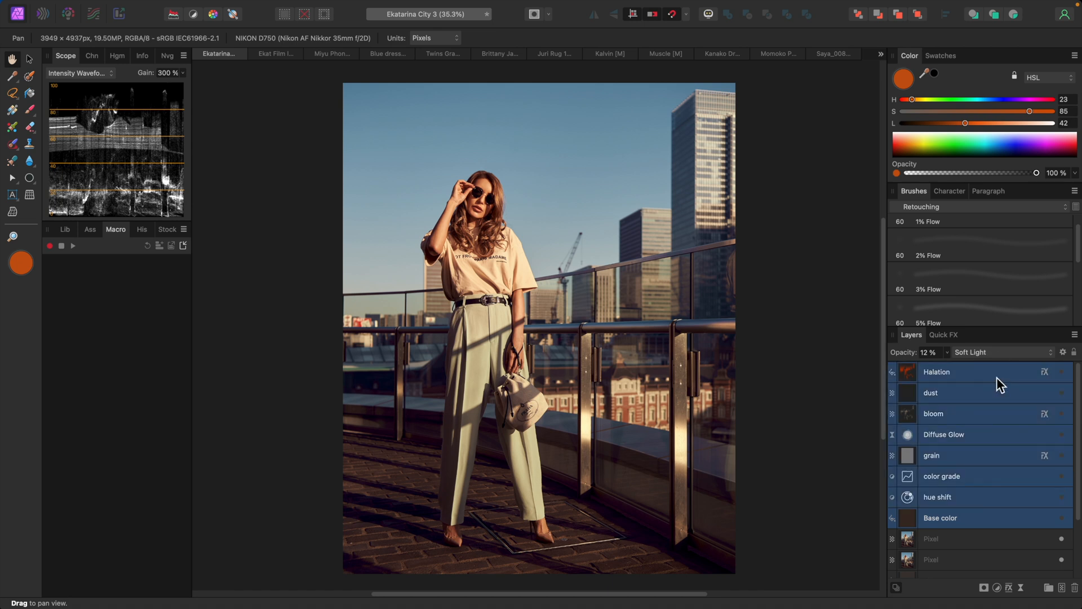
left_click(1063, 372)
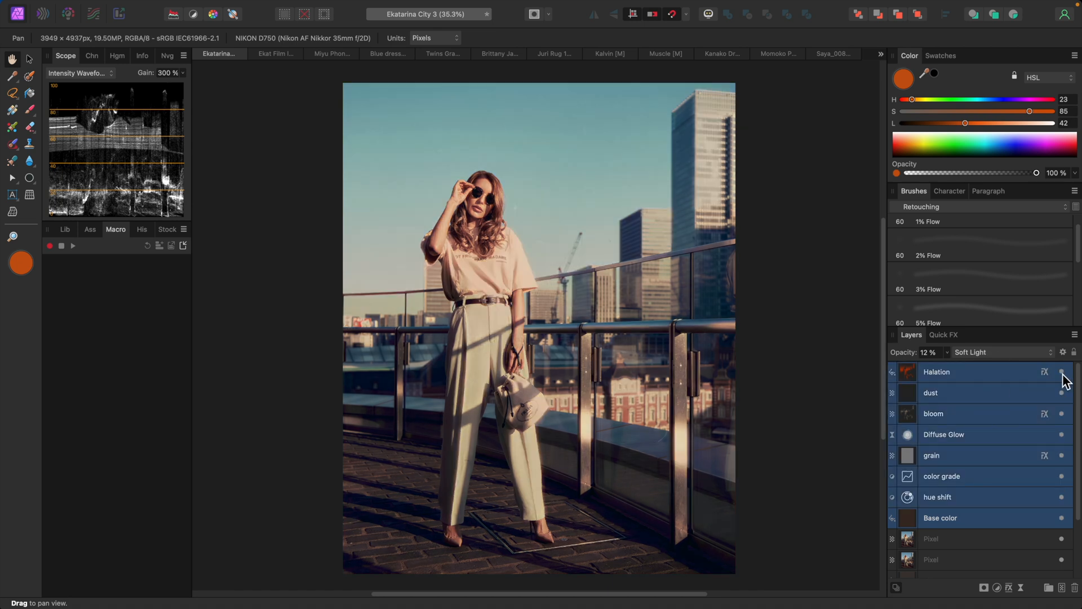
Step: Compare the woman's upper body close up with and without the selected film-look layers, leaving them visible
key("super+plus")
key("super+plus")
key("super+plus")
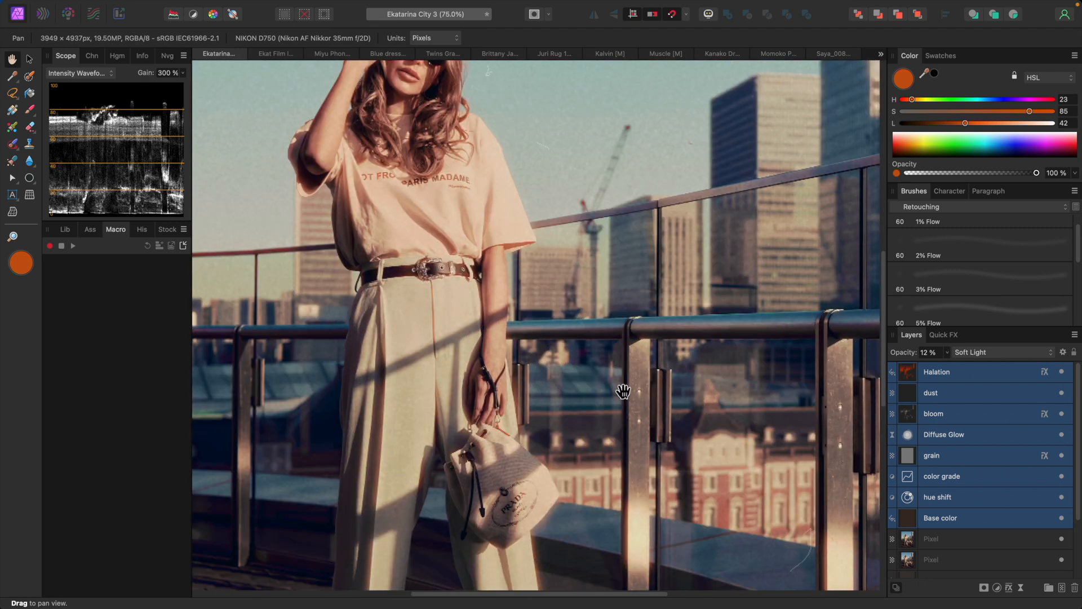
scroll(626, 391, "up", 3)
scroll(627, 391, "up", 2)
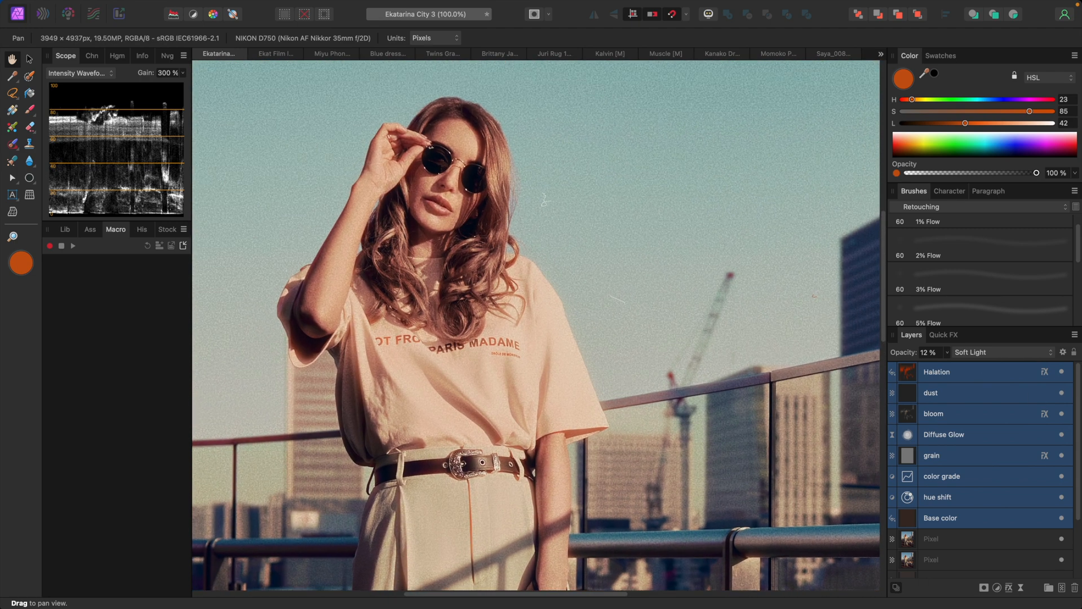
left_click(1064, 372)
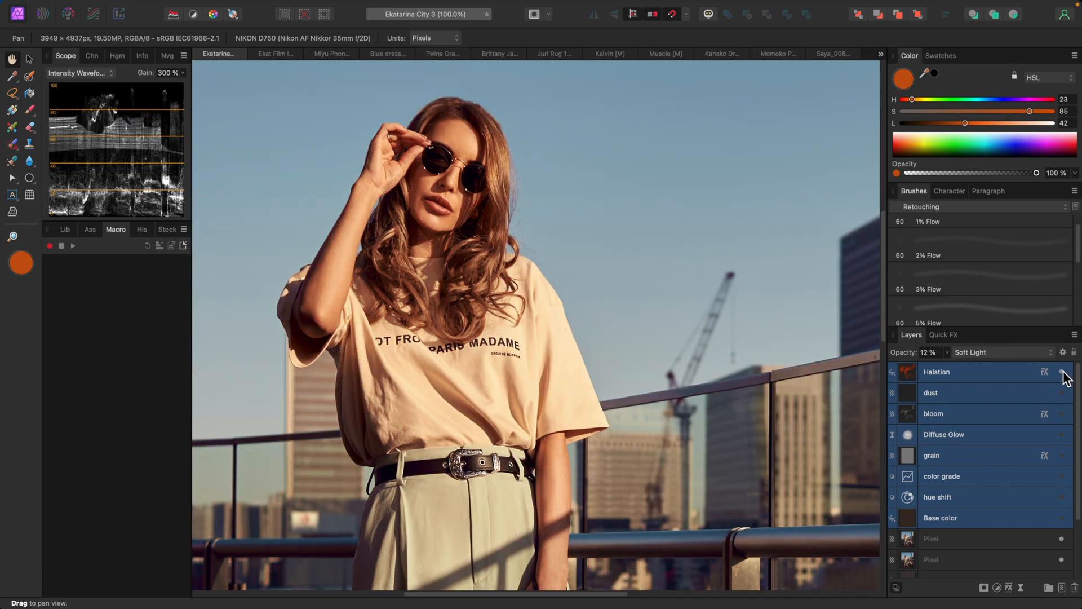
left_click(1064, 373)
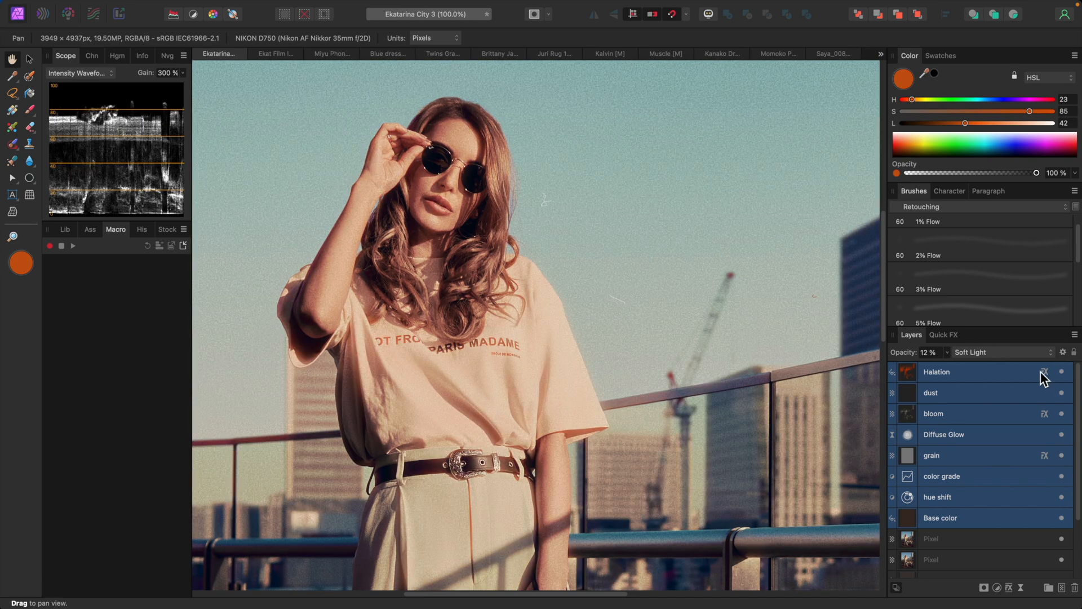
Step: Switch to the Dehancer version of the rooftop portrait and compare it at 100% with and without the Dehancer layer
left_click(274, 58)
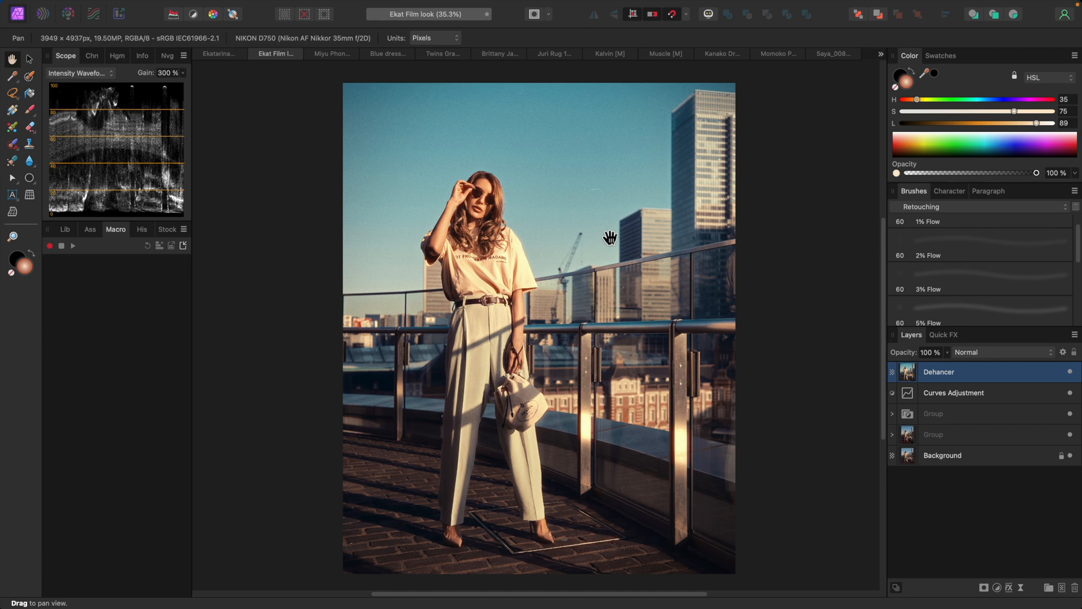
key("super+1")
scroll(600, 257, "up", 5)
scroll(595, 251, "down", 2)
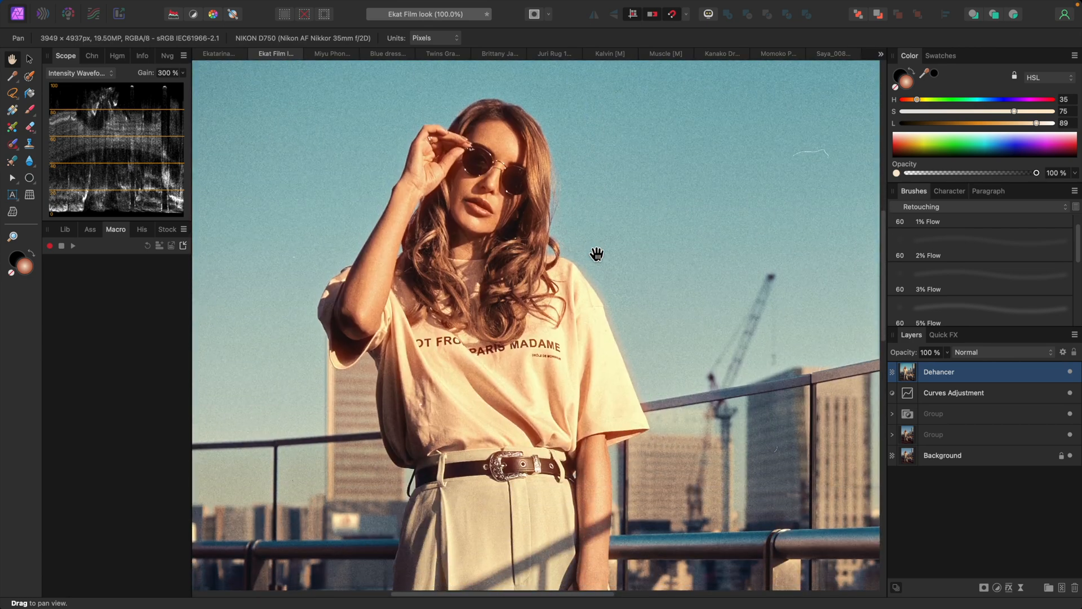
scroll(596, 253, "right", 2)
scroll(596, 253, "down", 1)
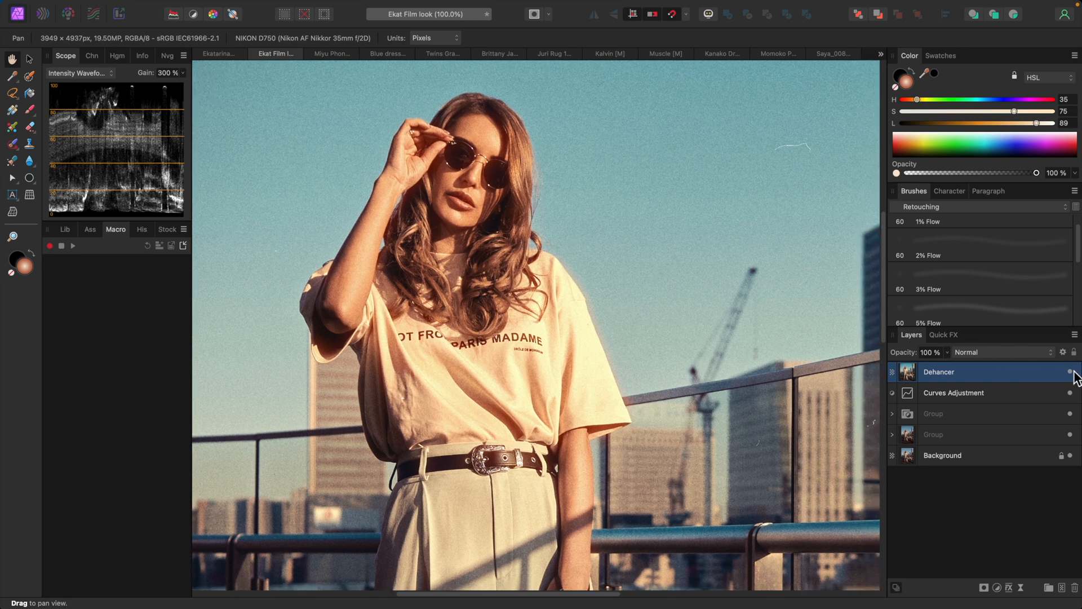
left_click(1071, 372)
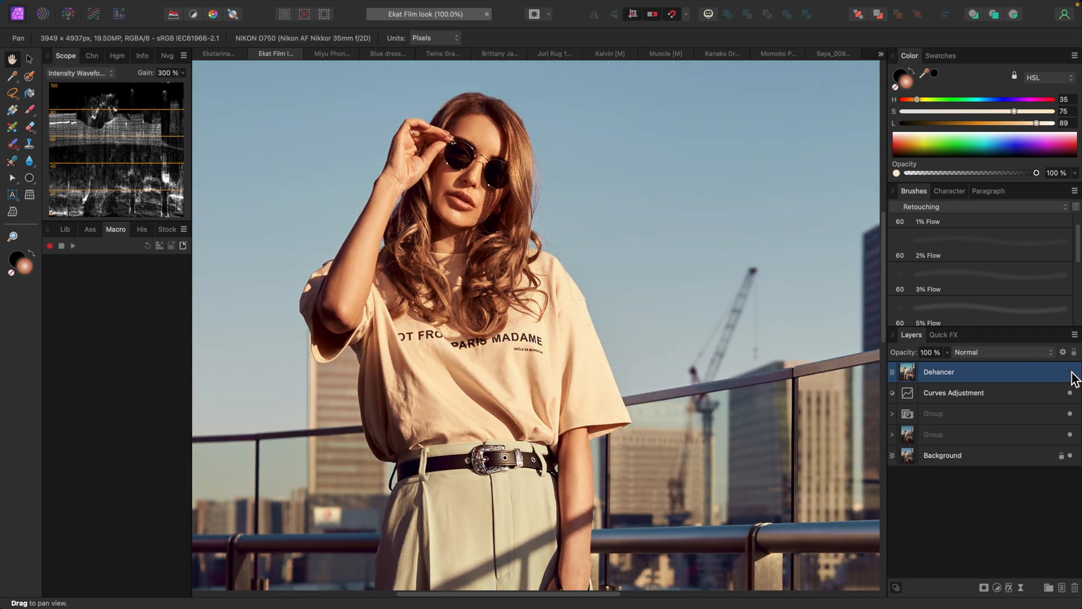
left_click(1070, 372)
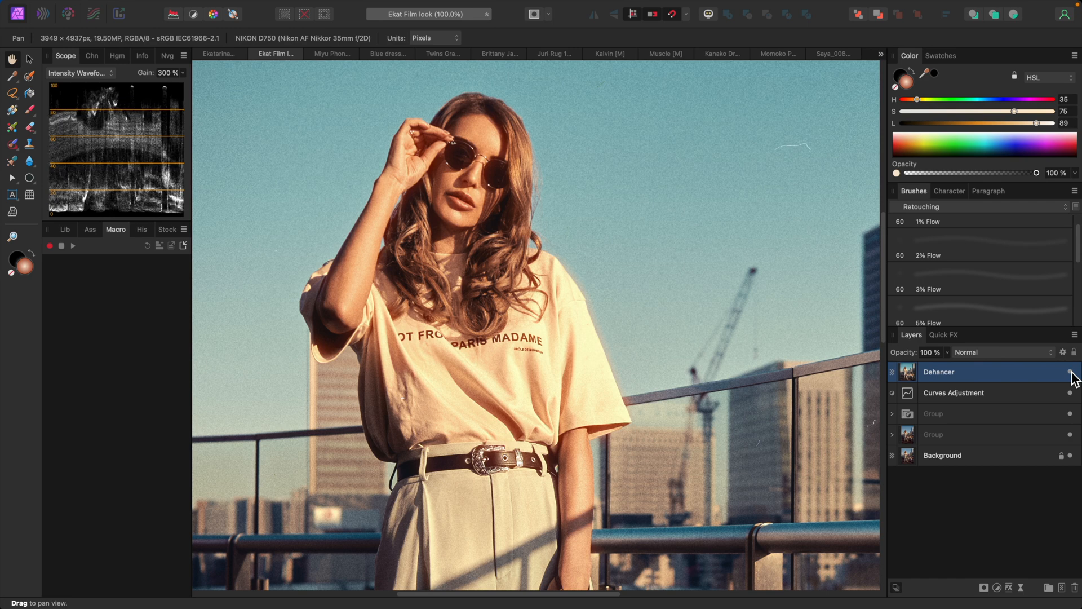
Step: Return to the layer-based version of the rooftop portrait and hide all layers from Halation down to Base color
left_click(221, 57)
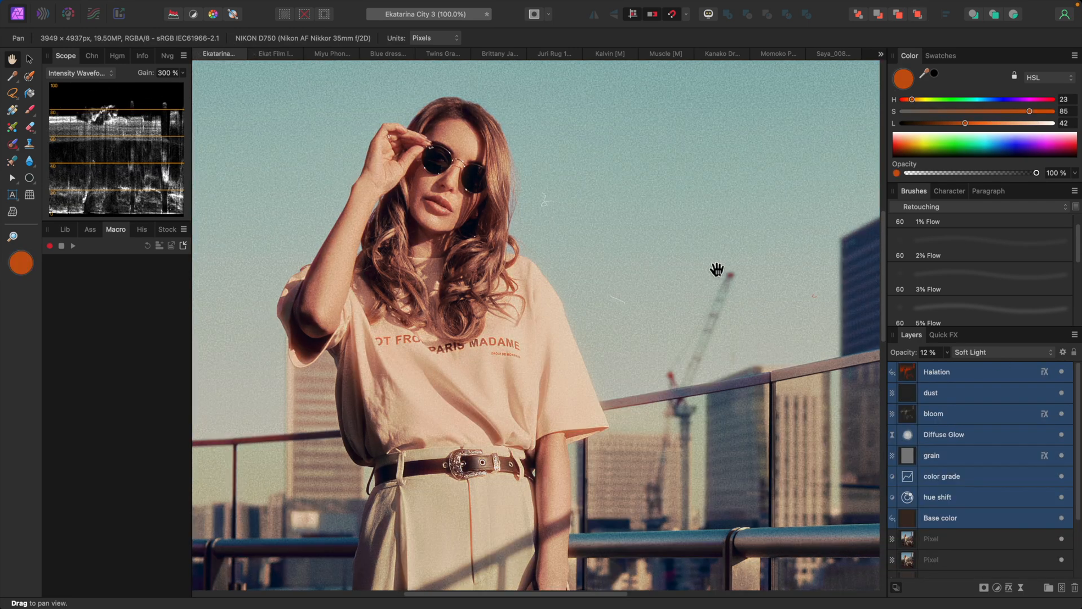
left_click(1062, 372)
left_click(1062, 372)
left_click(1016, 539)
left_click(1020, 517)
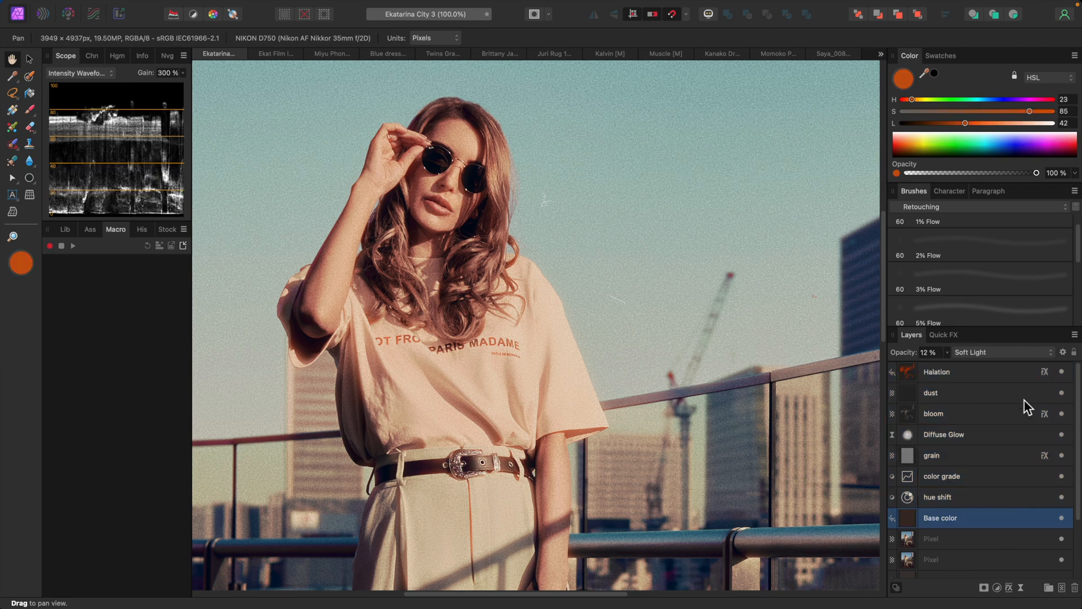
left_click(1003, 372, "shift")
left_click(1061, 372)
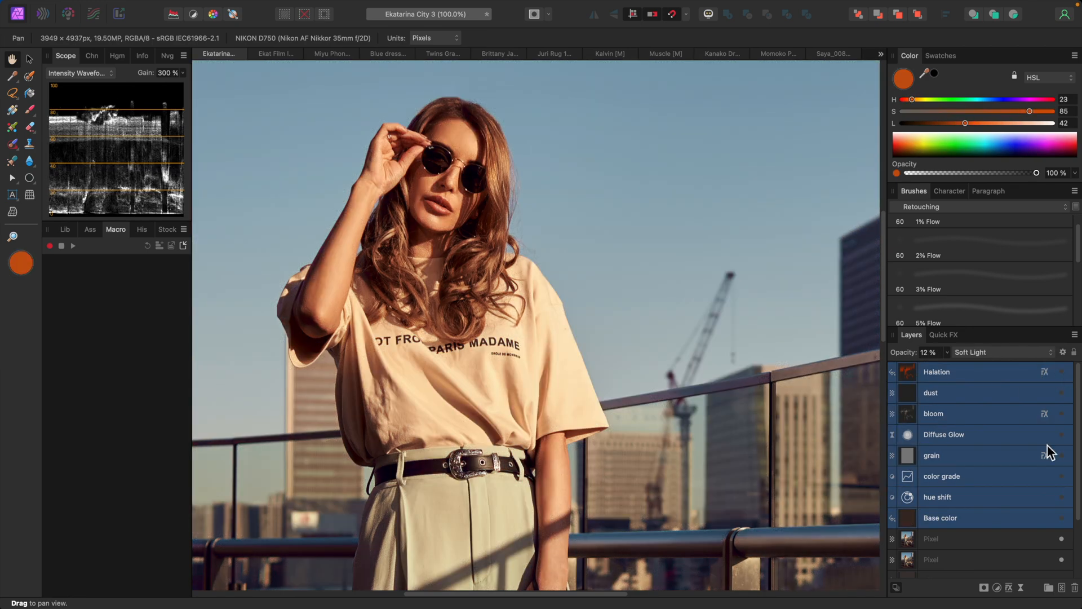
Step: Show the Base color, hue shift and color grade layers, and compare the portrait with and without color grade
left_click(1014, 538)
left_click(1011, 520)
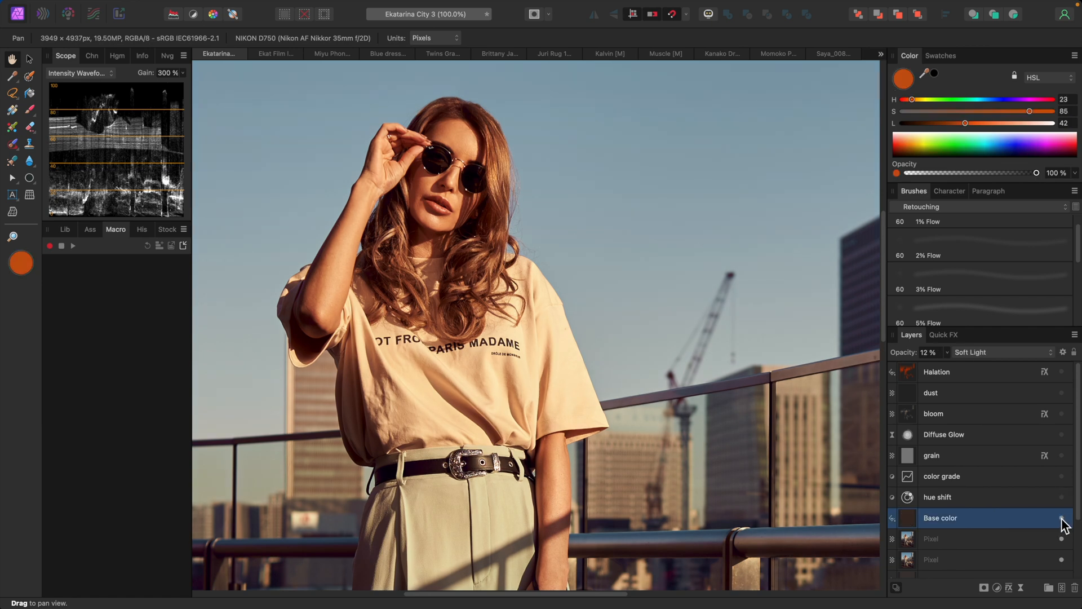
left_click(1062, 518)
left_click(1061, 496)
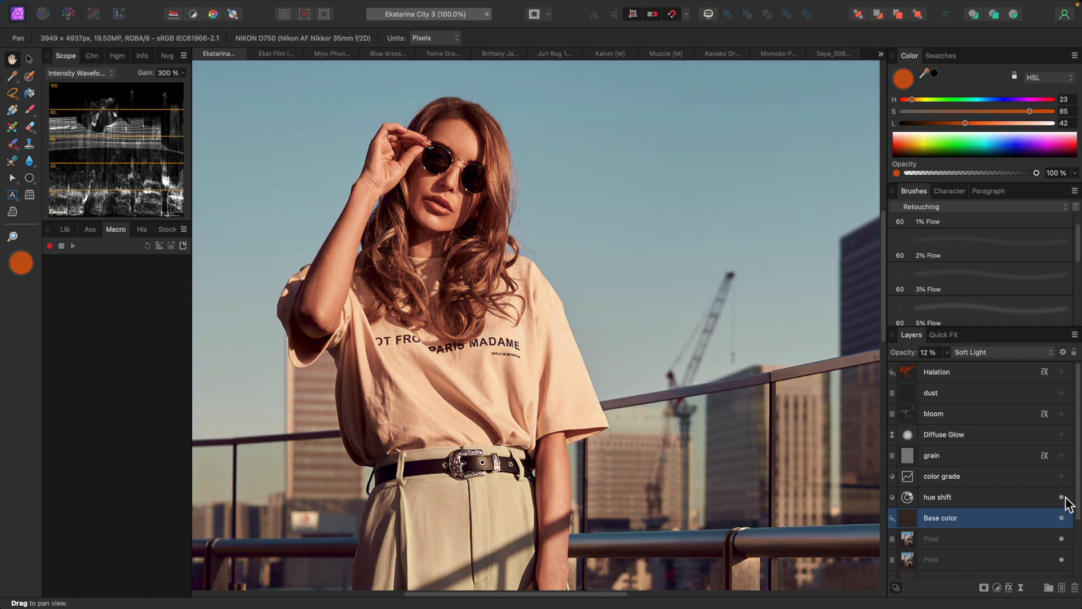
left_click(1063, 477)
key("super+0")
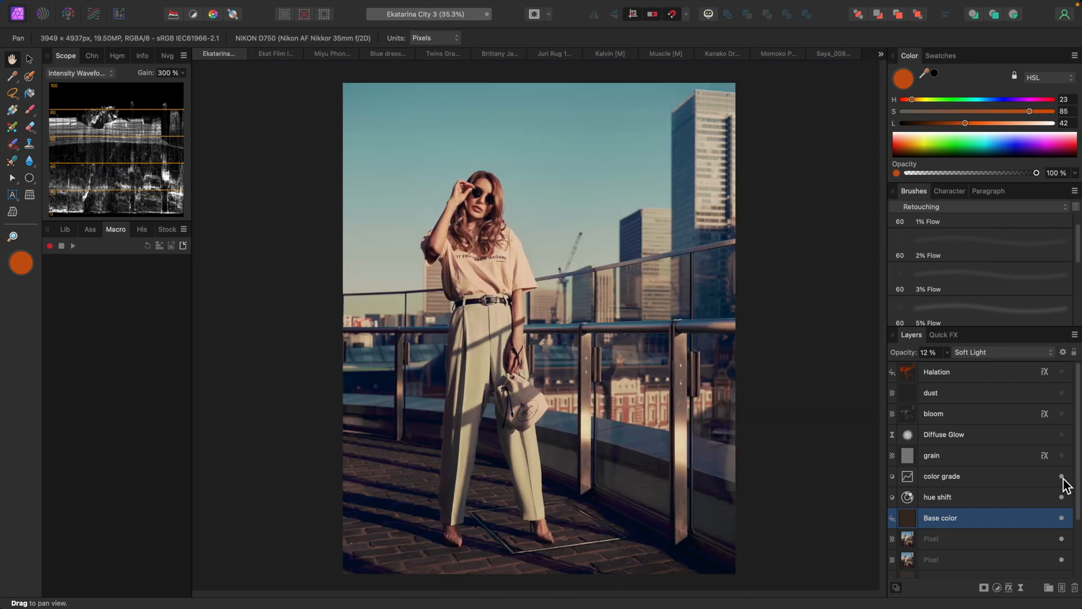
left_click(1062, 476)
left_click(1062, 477)
Step: Show the grain layer and examine its texture on the face and sky at 200%
left_click(1062, 456)
key("super+=")
key("super+=")
key("super+=")
key("super+=")
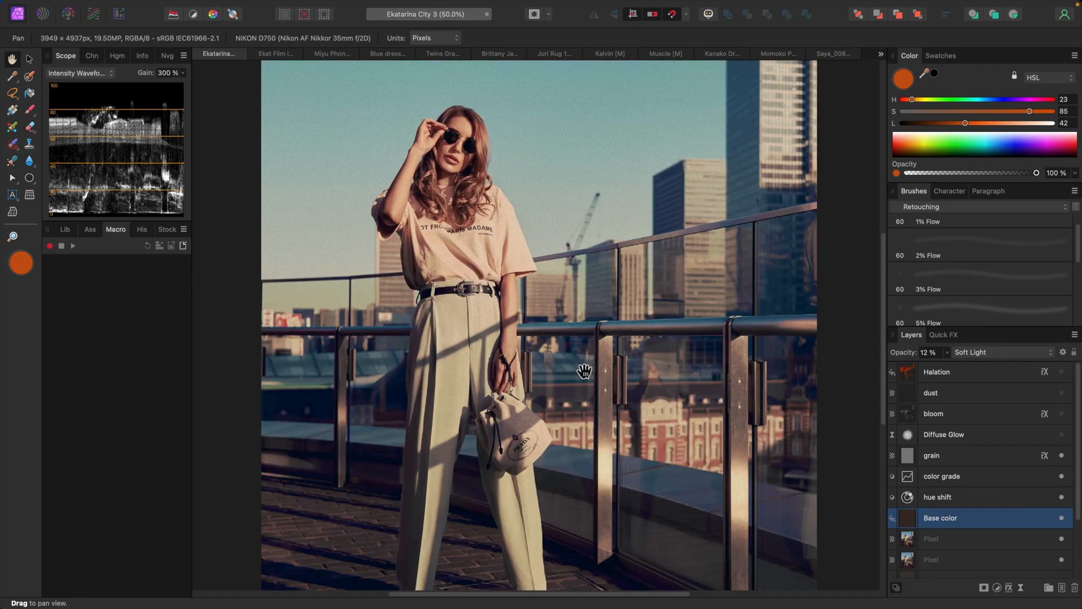
scroll(545, 357, "up", 10)
key("super+=")
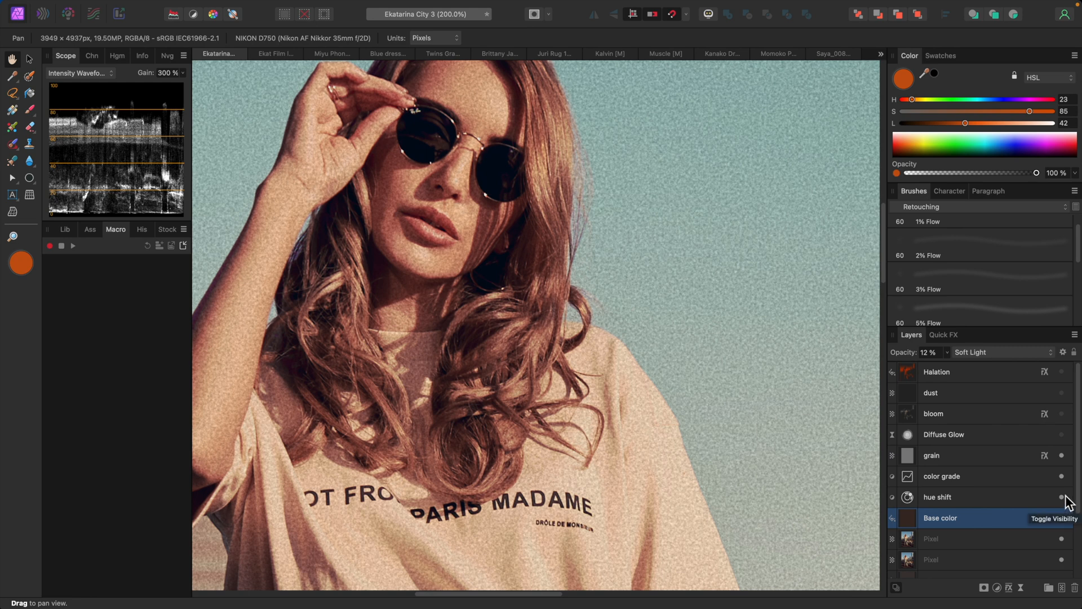
left_click(1061, 456)
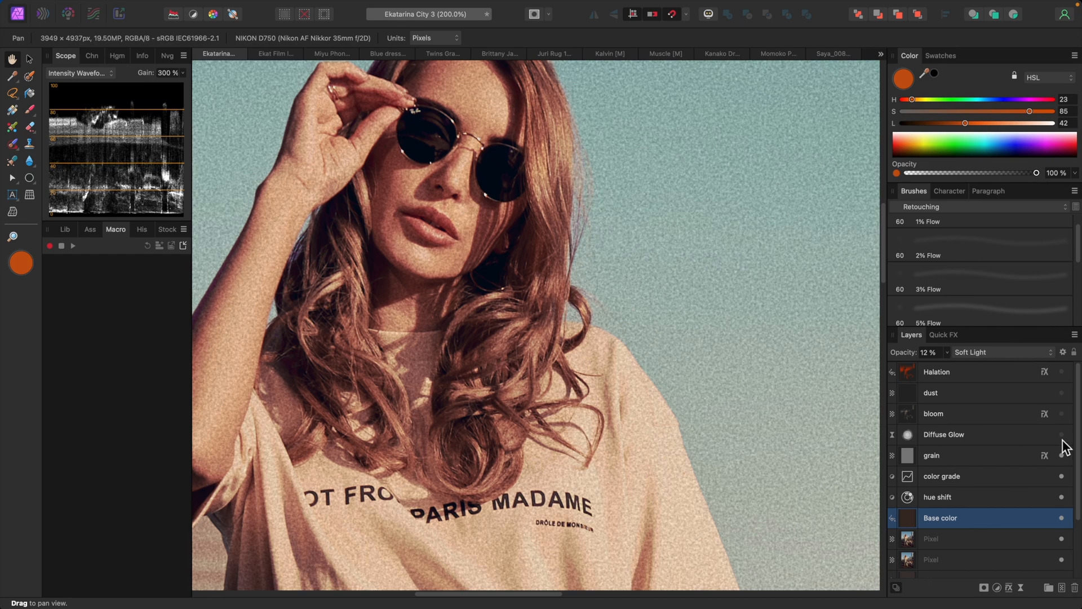
Step: Show the Diffuse Glow and bloom layers, comparing the portrait with and without bloom
key("super+0")
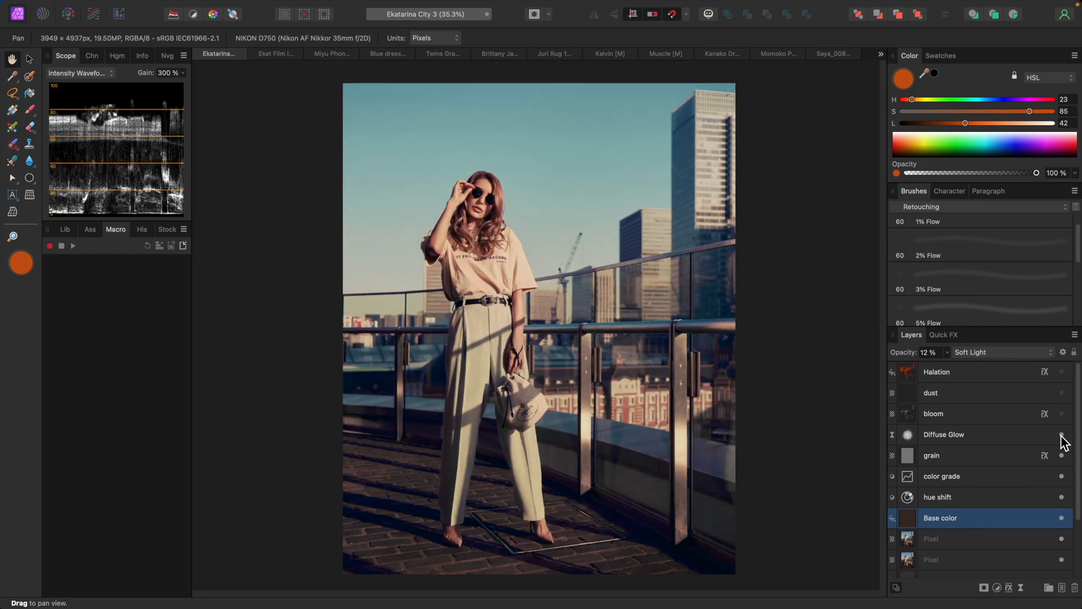
key("super+equal")
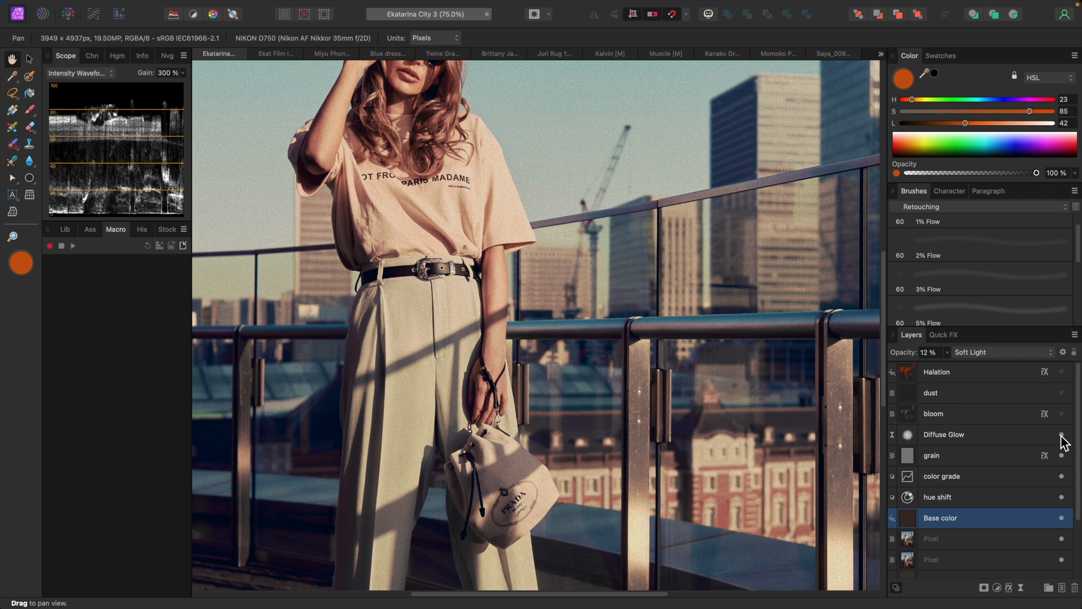
left_click(1062, 413)
left_click(1061, 414)
left_click(1061, 413)
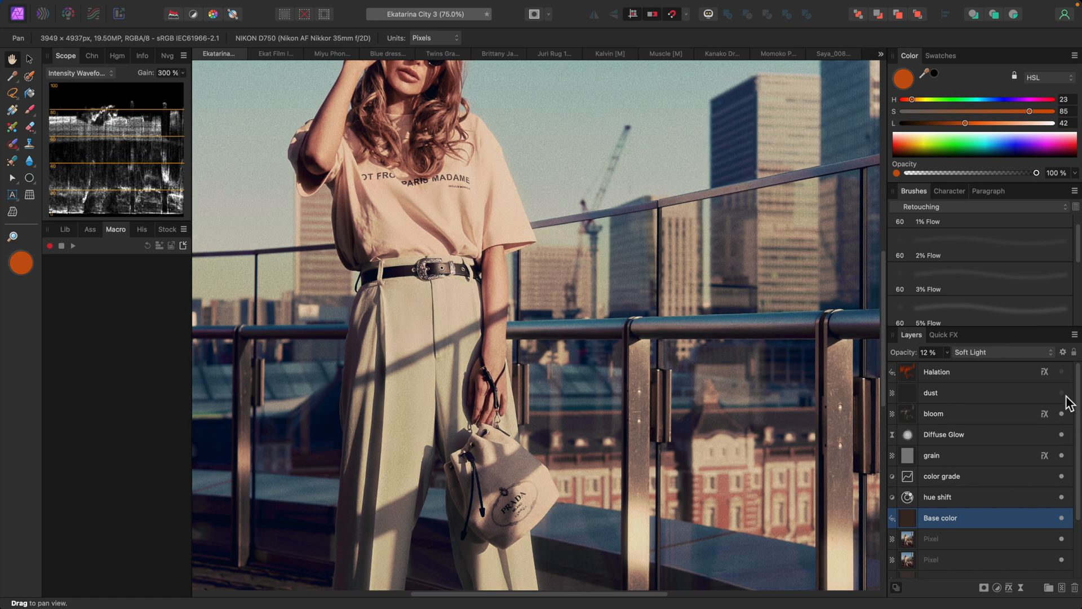
Step: Show the dust layer and examine its specks and scratches against the sky at 100%
key("super+0")
key("super+1")
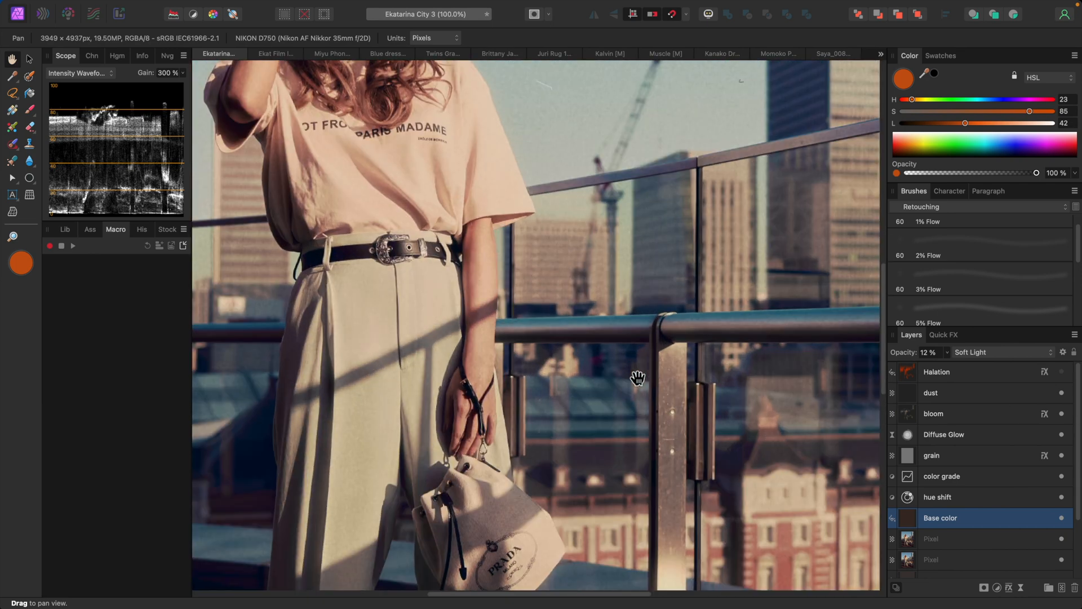
scroll(638, 378, "up", 5)
left_click(1062, 394)
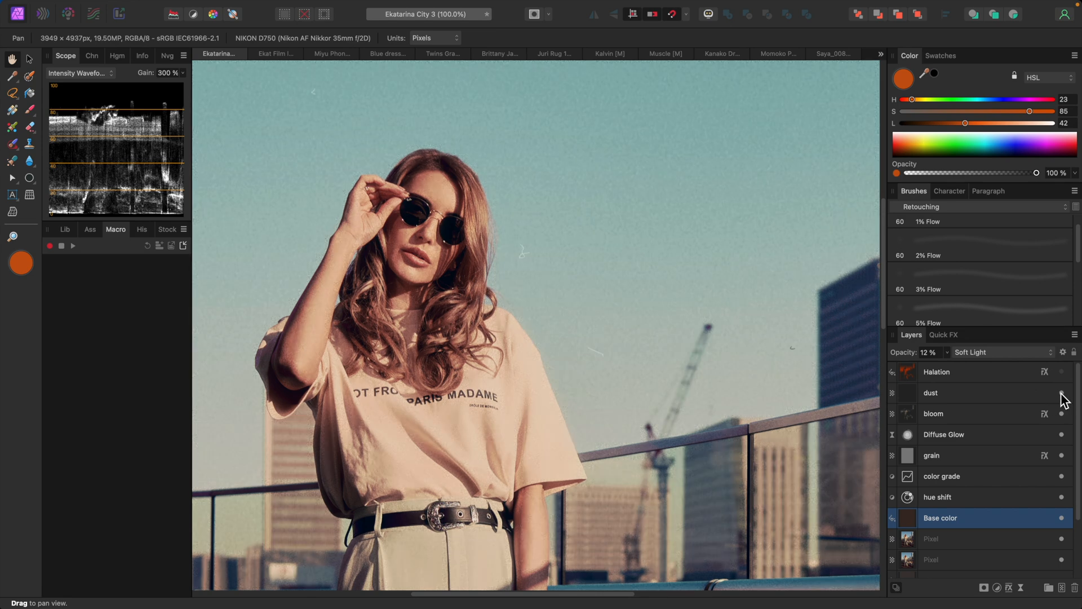
Step: Show the Halation layer, comparing the portrait with and without it
left_click(1062, 372)
left_click(1062, 372)
left_click(1062, 372)
key("super+0")
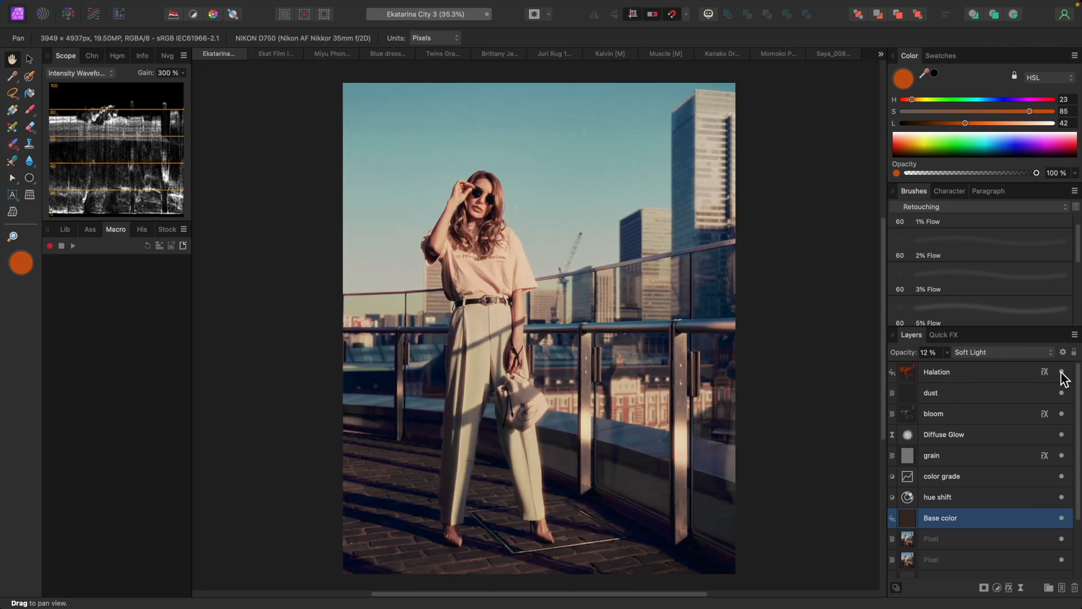
Step: Compare the full portrait with and without the layers from Halation to Base color, and against the Dehancer version
left_click(970, 373, "shift")
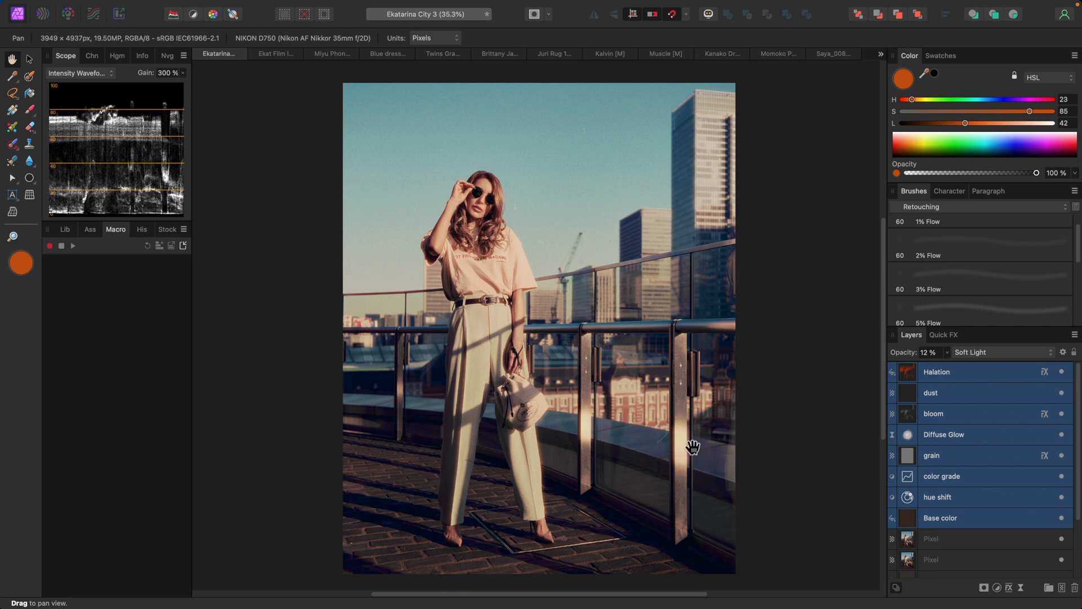
left_click(1062, 372)
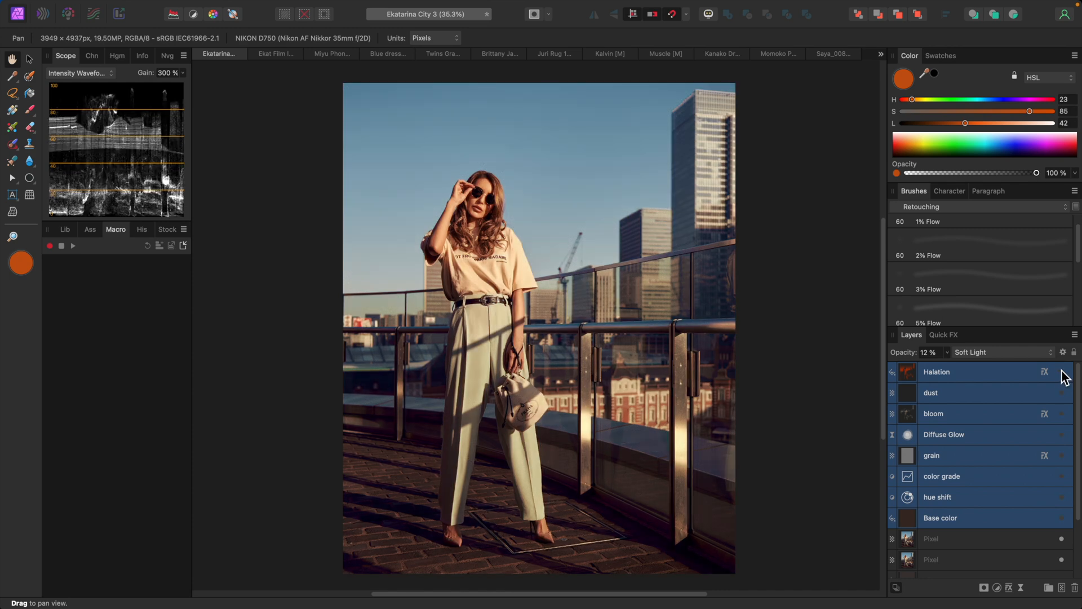
left_click(1062, 373)
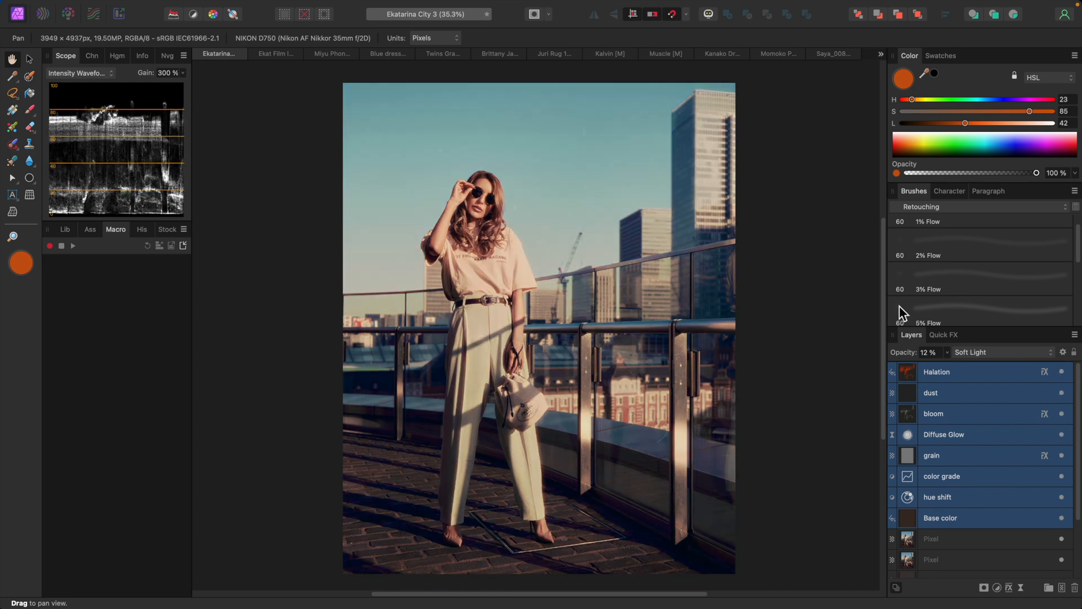
left_click(277, 56)
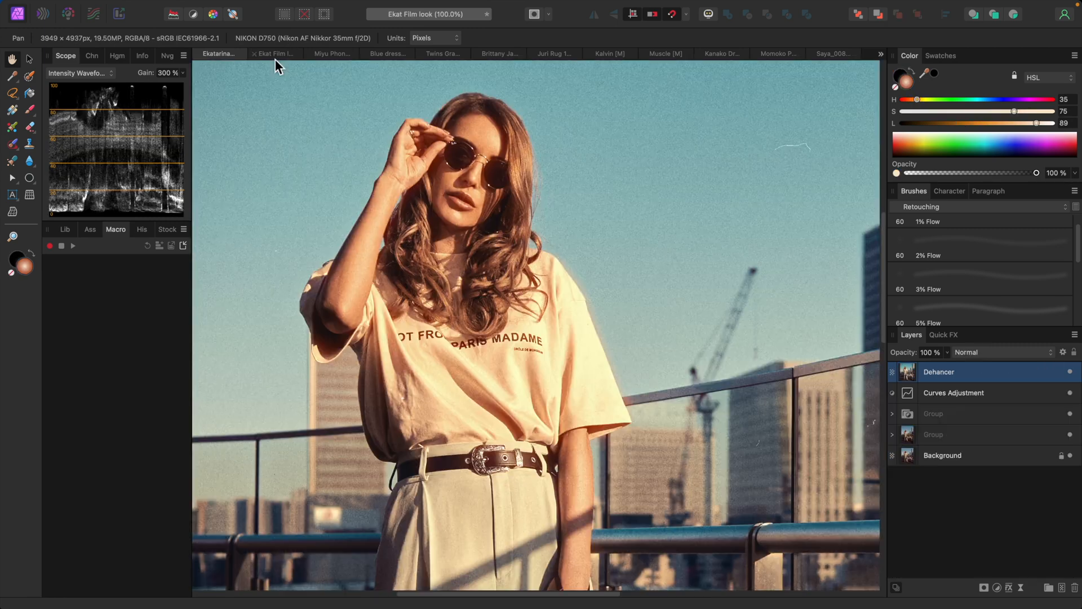
key("super+0")
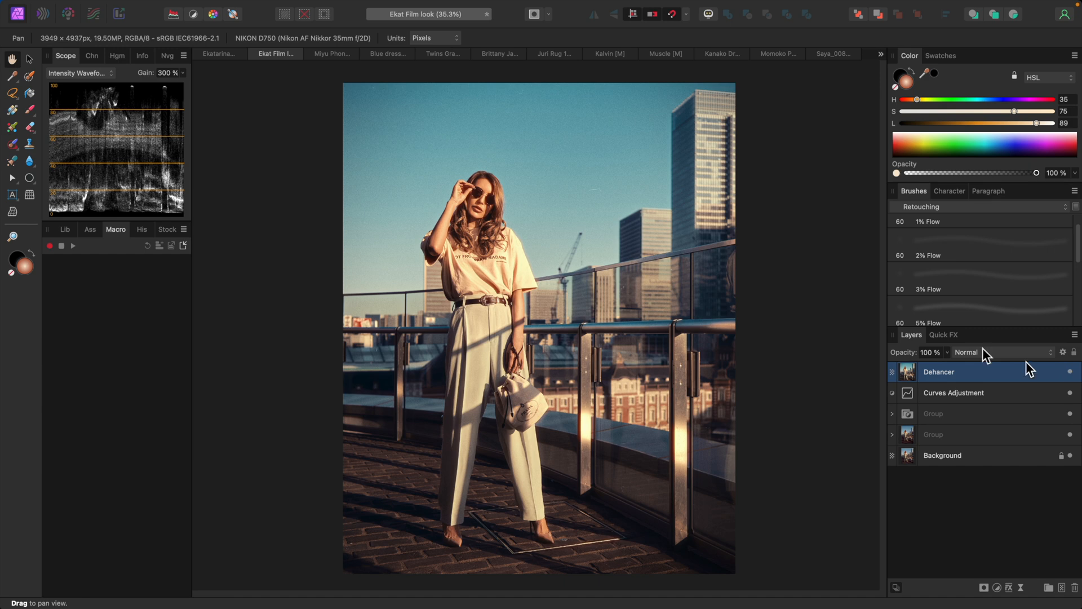
left_click(219, 53)
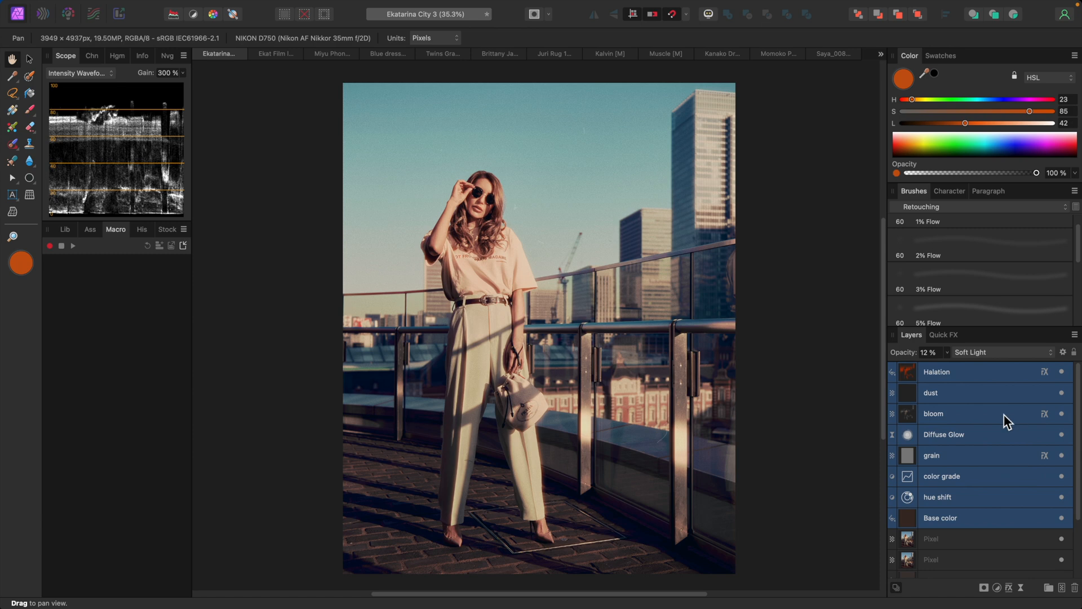
Step: Compare the upper body close up with and without the Halation layer, leaving it visible
left_click(992, 398)
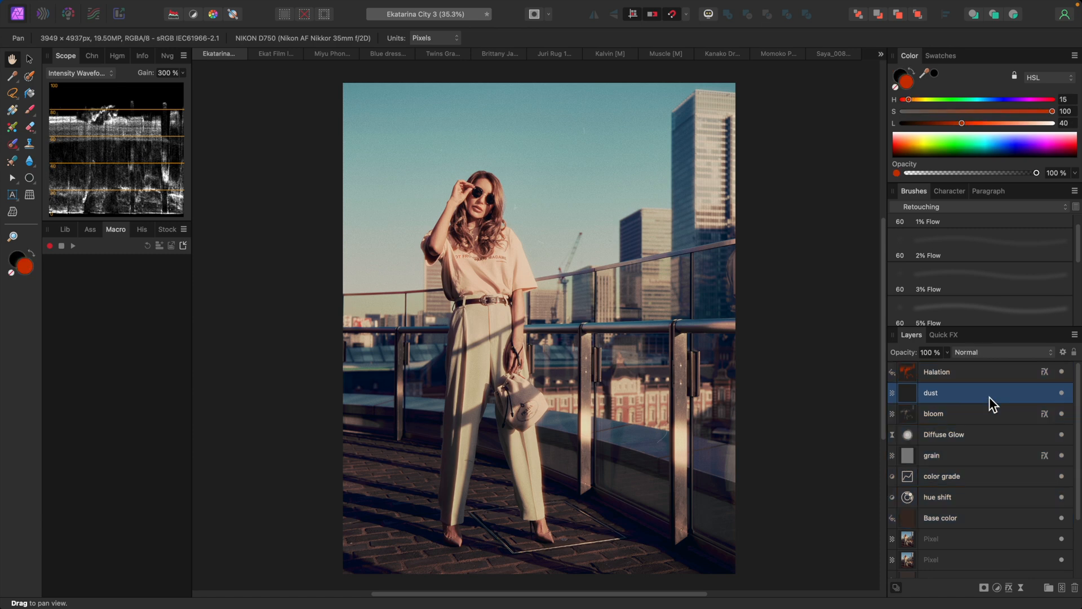
left_click(1062, 372)
scroll(551, 388, "up", 3)
scroll(551, 388, "up", 1)
left_click_drag(344, 265, 492, 394)
left_click_drag(578, 299, 614, 389)
left_click(1063, 372)
scroll(739, 420, "right", 2)
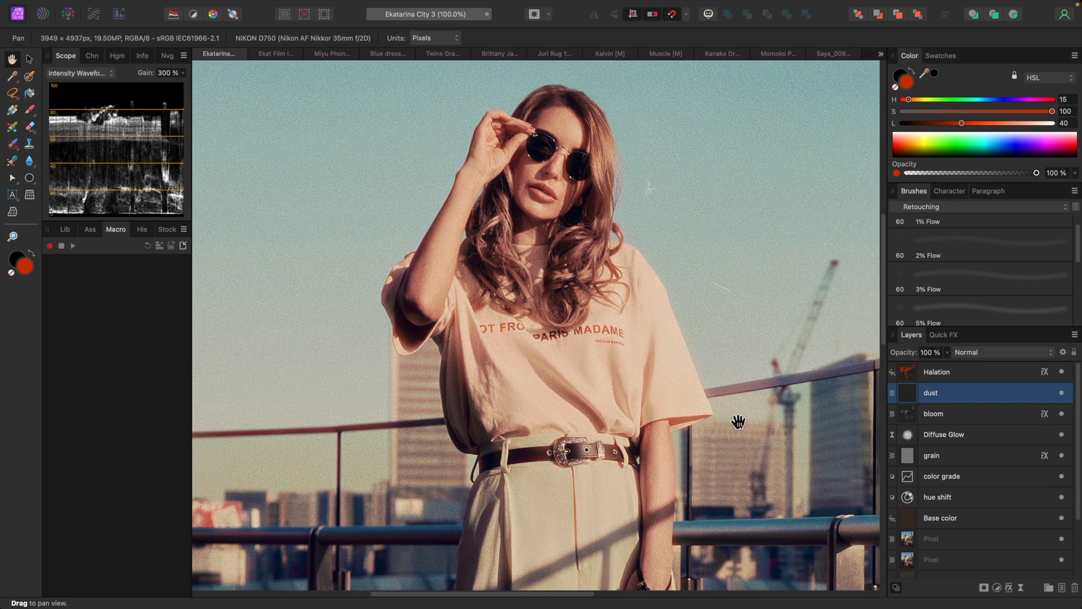
Step: Select the Halation layer, check its blend options, and compare the portrait with and without it, leaving it visible
left_click(975, 375)
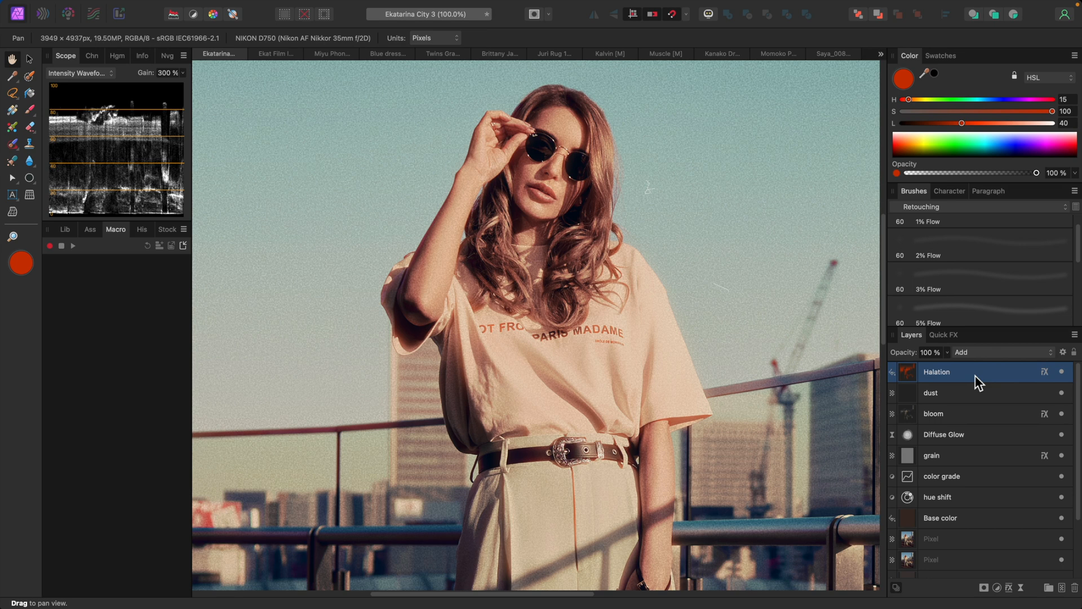
left_click(1063, 353)
left_click(694, 177)
left_click(1062, 372)
left_click(1062, 372)
left_click(1062, 372)
left_click(1061, 372)
key("super+0")
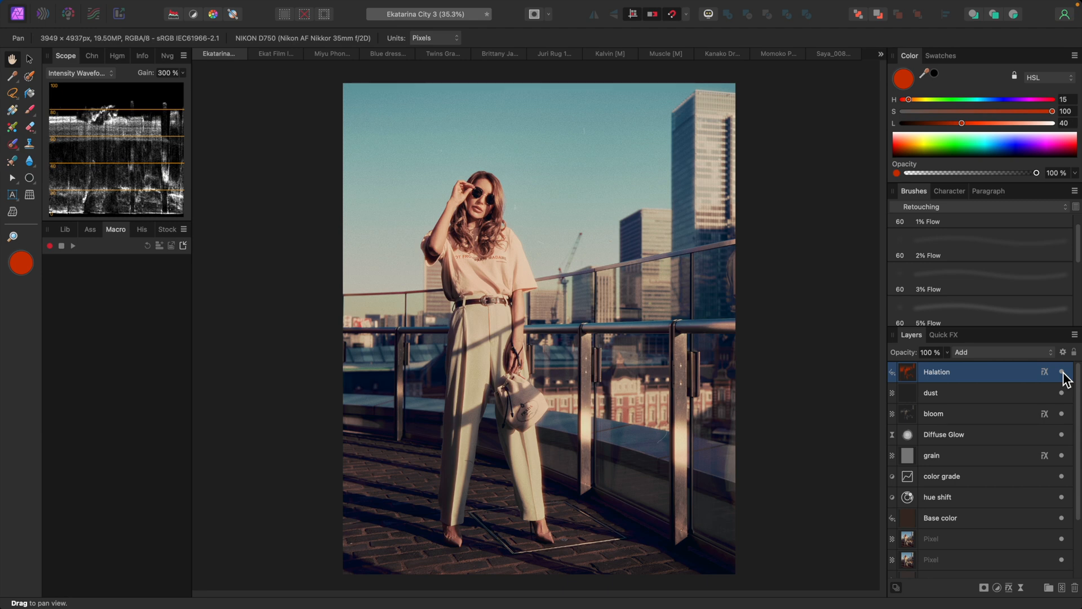
Step: Compare the full layered film-look portrait with its Dehancer version by alternating between the two documents
left_click(279, 57)
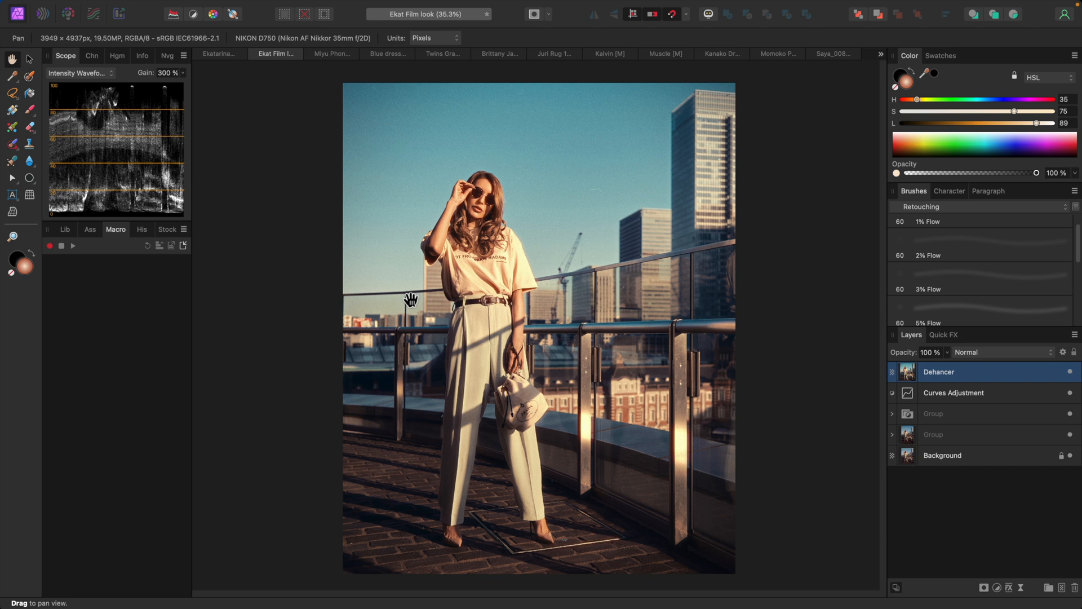
left_click(219, 54)
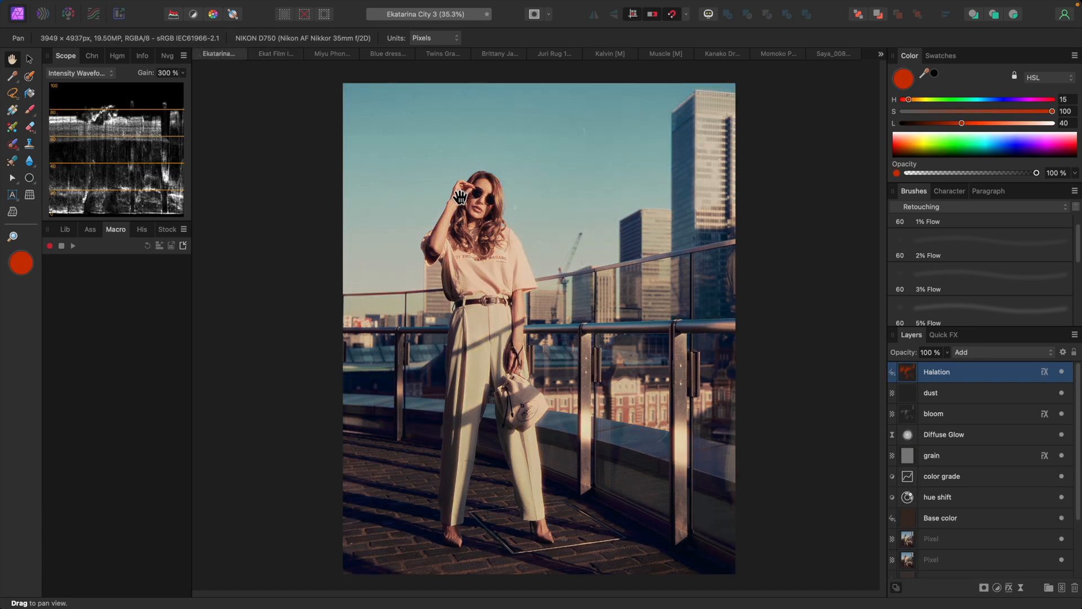
left_click(274, 56)
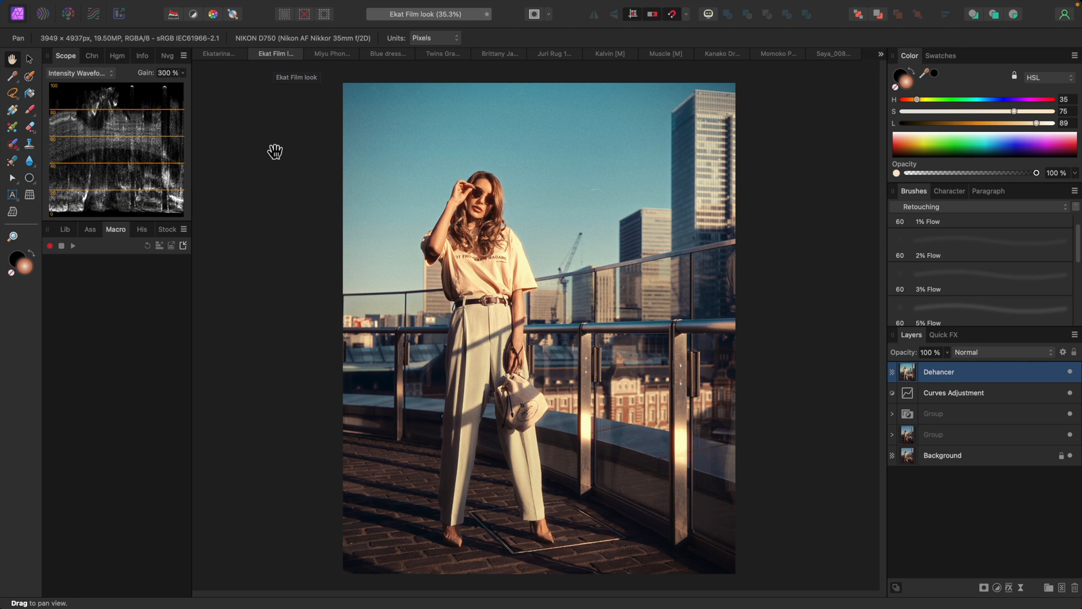
Step: Open the phone booth portrait and show the hidden Pixel layer above Dehancer 3
left_click(332, 54)
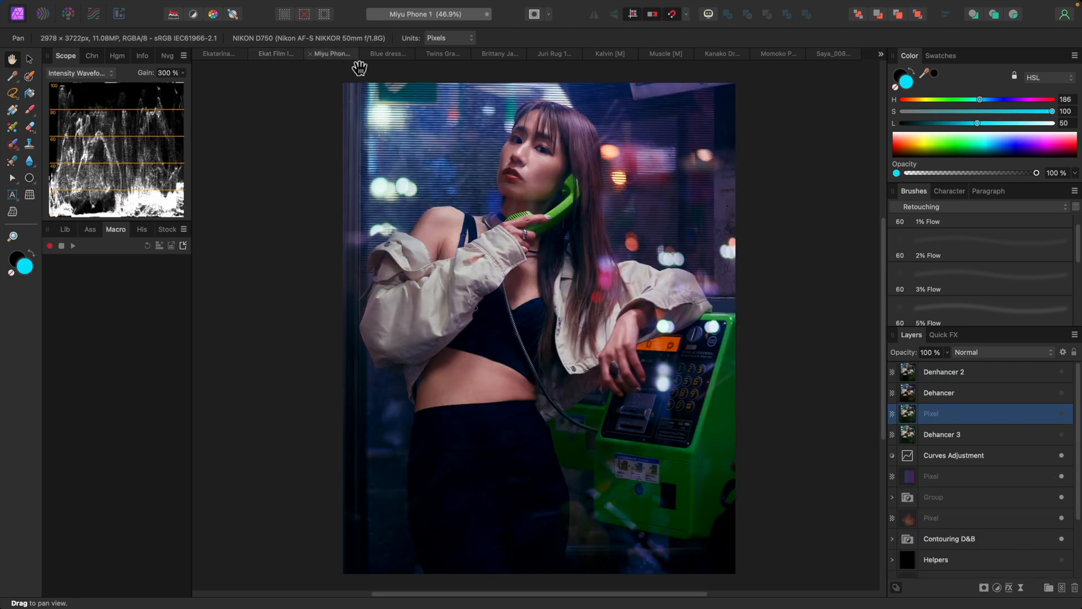
left_click(1063, 414)
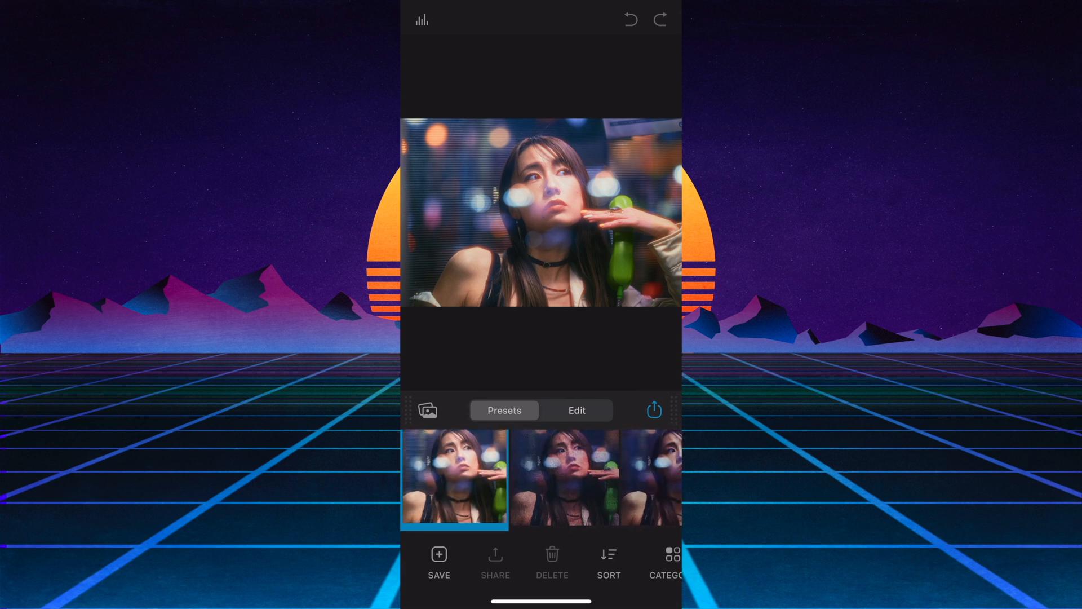
Step: Switch to the Dehancer mobile app, browse the presets for the night portrait, and open the film profiles for editing
scroll(540, 480, "right", 3)
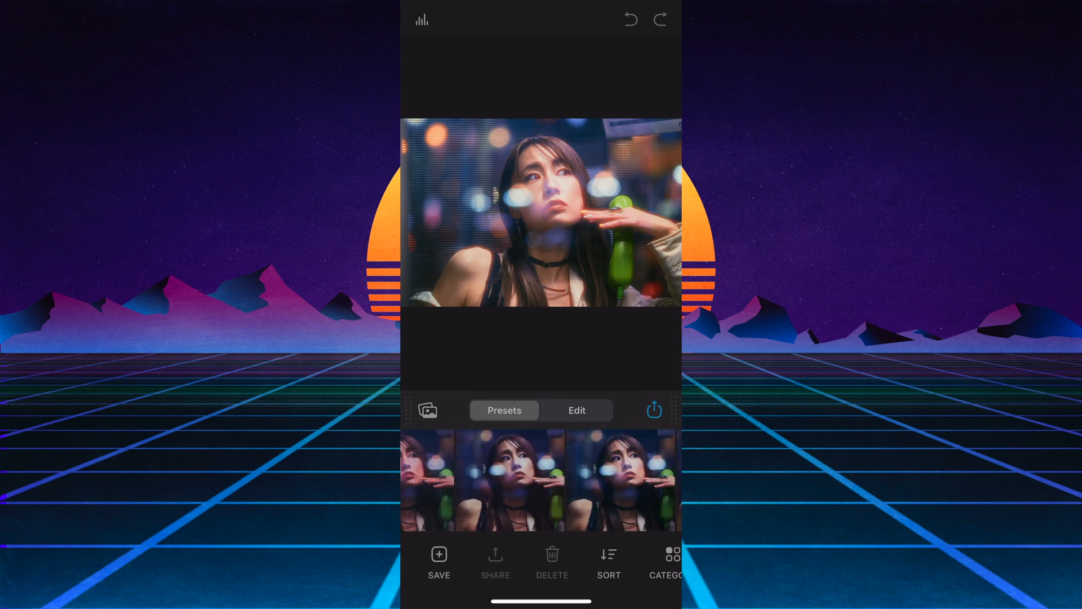
left_click(576, 410)
scroll(540, 456, "down", 2)
scroll(540, 564, "left", 5)
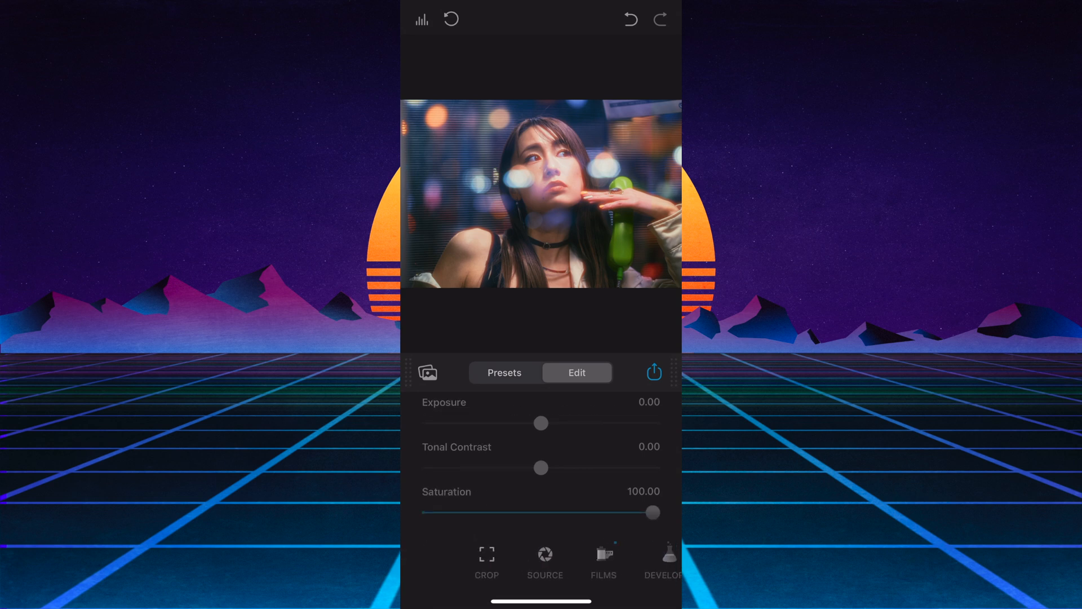
left_click(556, 558)
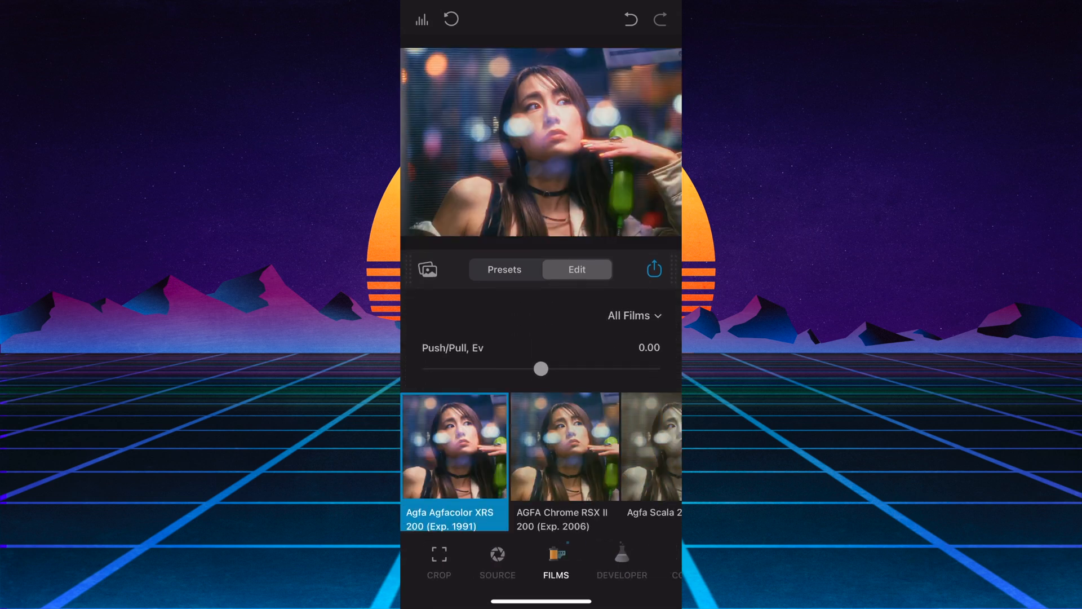
Step: Try film profiles on the night portrait, ending with Astrum Color Negative 125
left_click(565, 461)
left_click(571, 461)
scroll(541, 461, "right", 2)
left_click(643, 461)
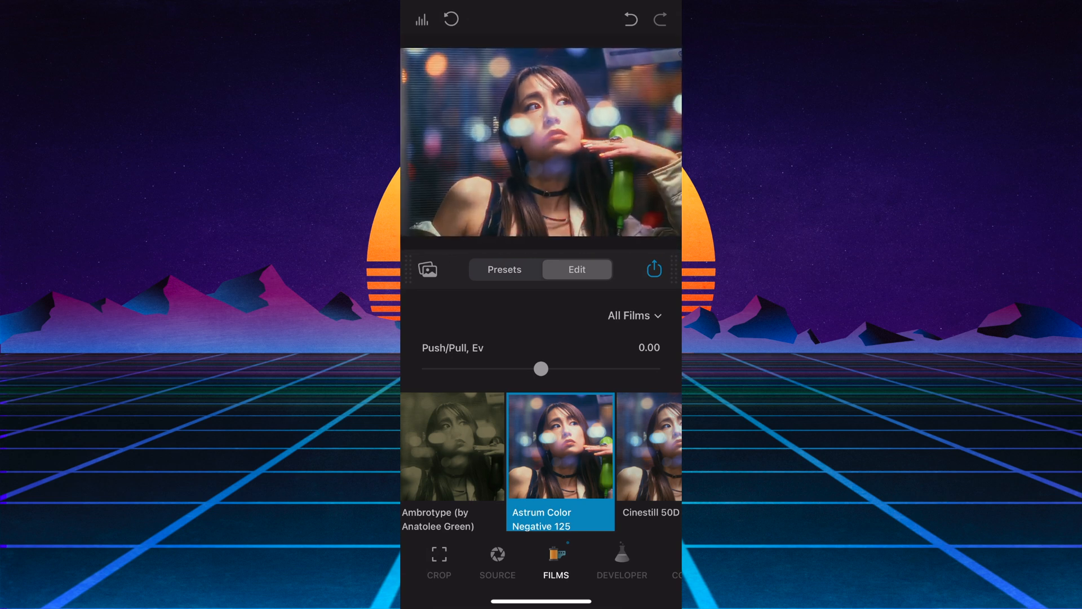
Step: Continue through the Cinestill film profiles and apply Cinestill 800T to the night portrait
scroll(541, 461, "right", 1)
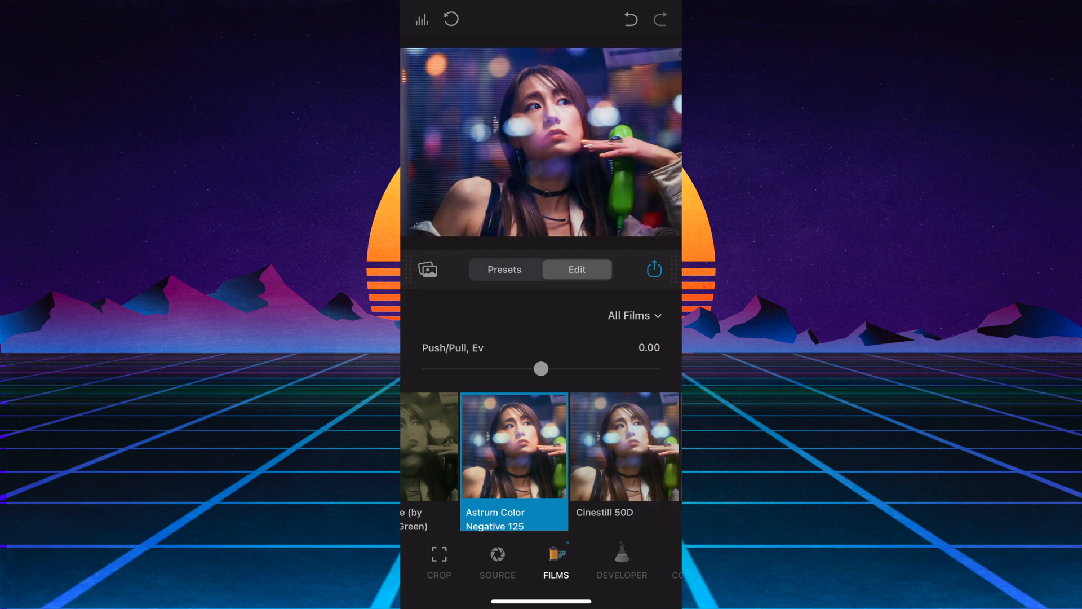
scroll(541, 461, "right", 2)
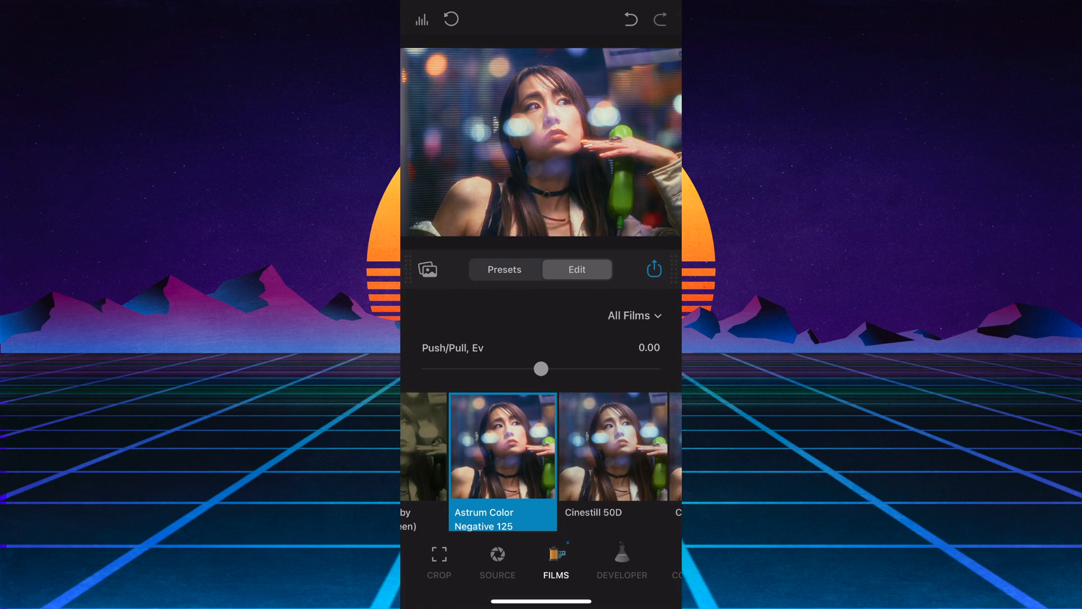
left_click(541, 461)
scroll(541, 461, "right", 2)
left_click(549, 461)
scroll(541, 461, "right", 2)
Step: In the Color Head settings, adjust Yellow - Blue and set Shadows Tone to -31.82
scroll(541, 563, "right", 3)
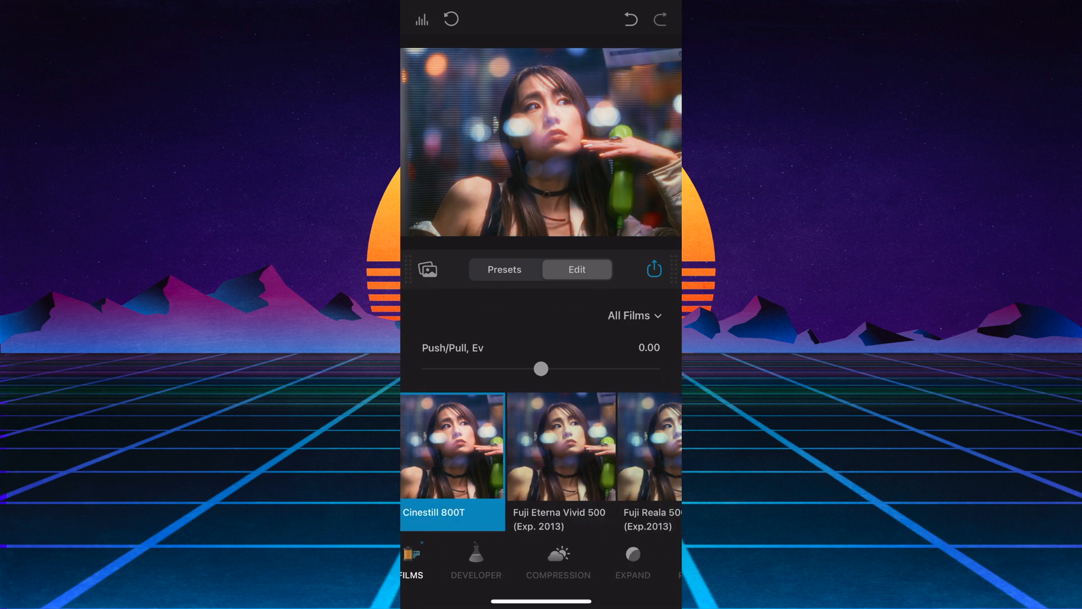
left_click(587, 561)
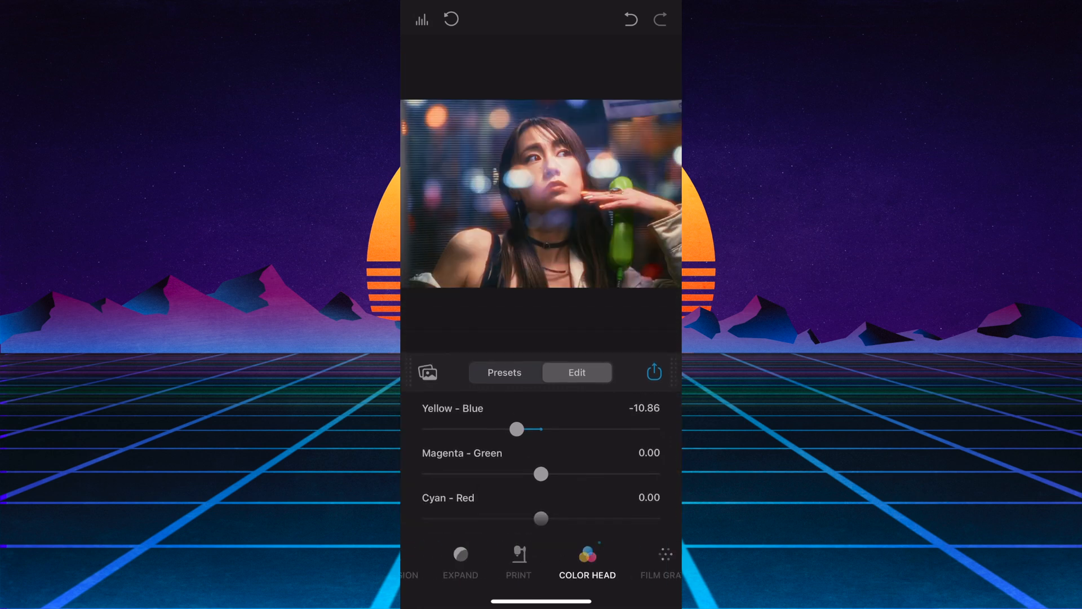
mouse_move(517, 429)
left_mouse_down()
mouse_move(584, 429)
mouse_move(517, 429)
left_mouse_up()
left_click_drag(541, 474, 505, 447)
scroll(541, 462, "down", 5)
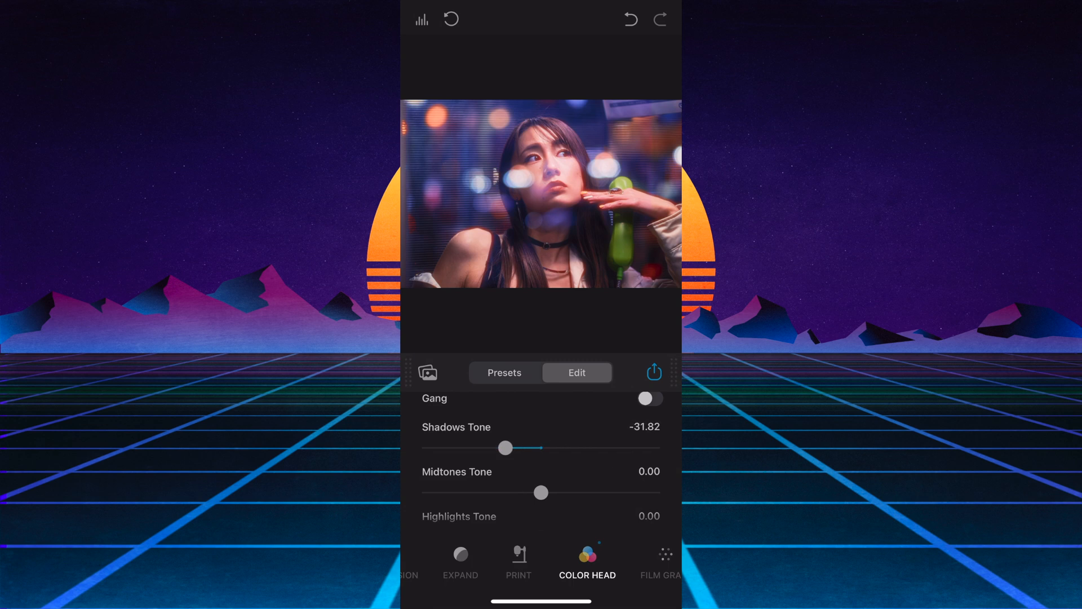
scroll(541, 561, "right", 3)
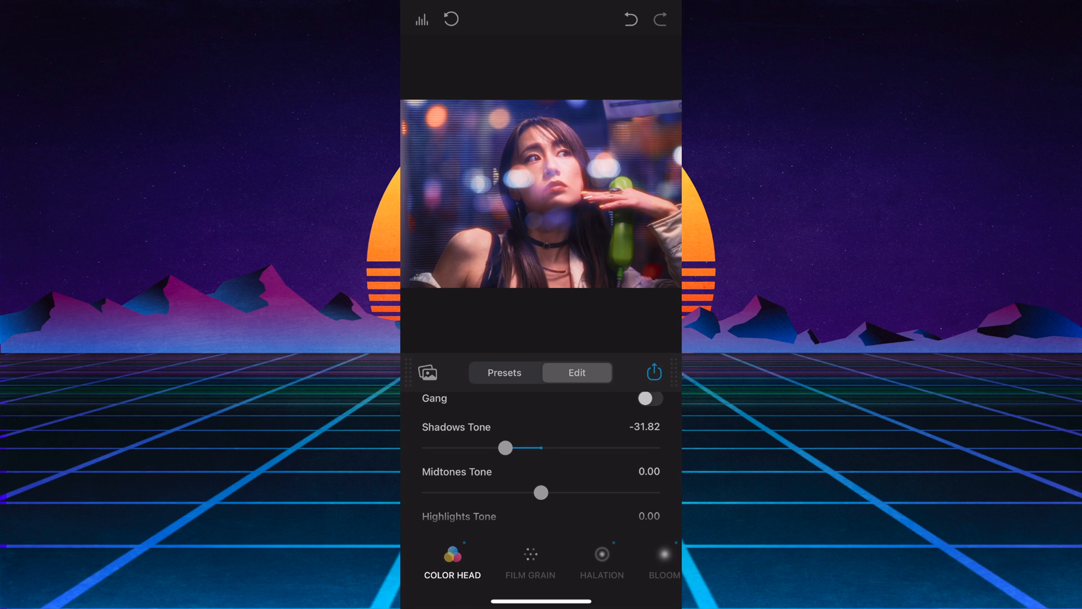
scroll(541, 561, "right", 3)
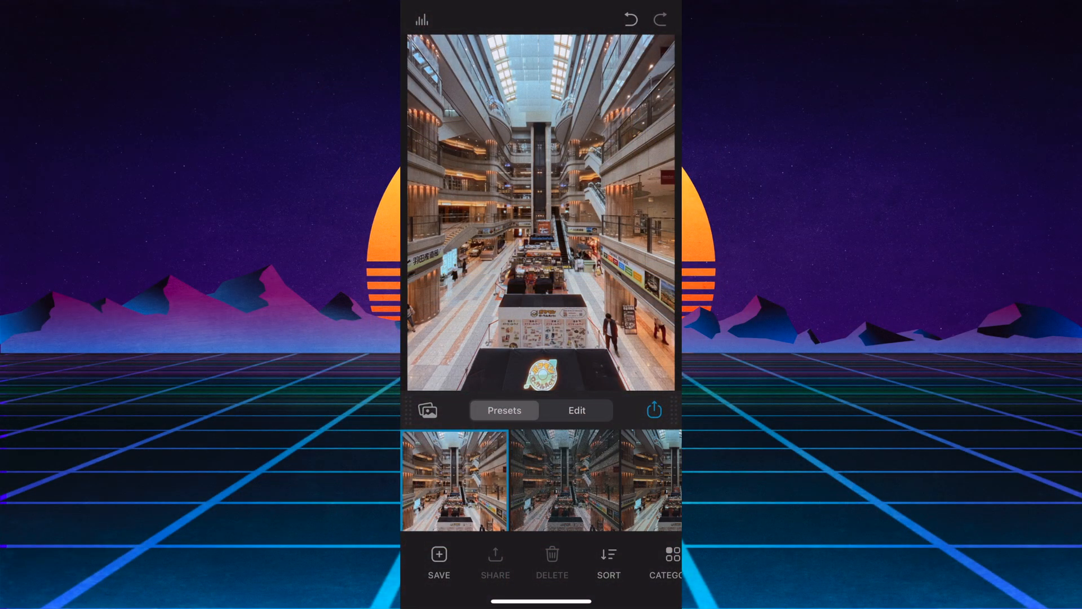
Step: Apply presets in turn to the shopping mall photo, including Agfa Agfacolor 100 and Agfa Agfacolor Portrait XPS 160
left_click(564, 480)
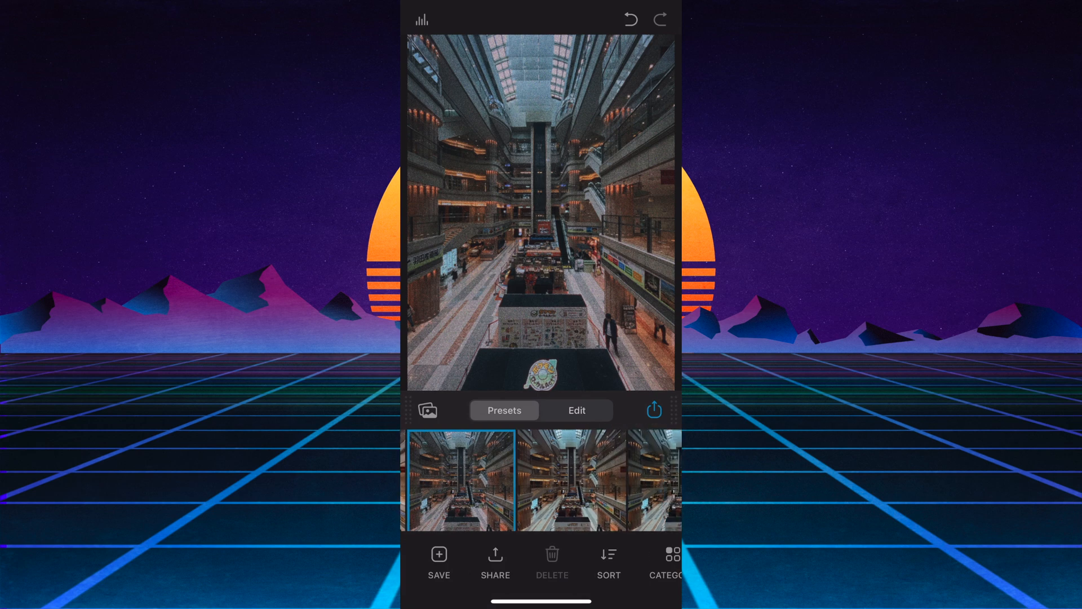
left_click(571, 480)
left_click(572, 480)
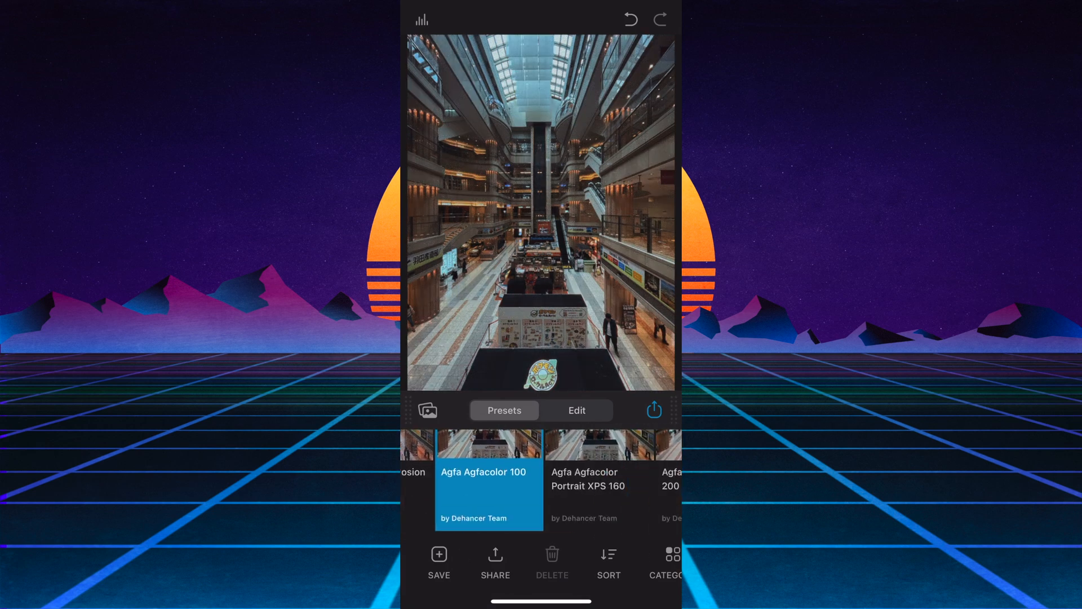
left_click(598, 480)
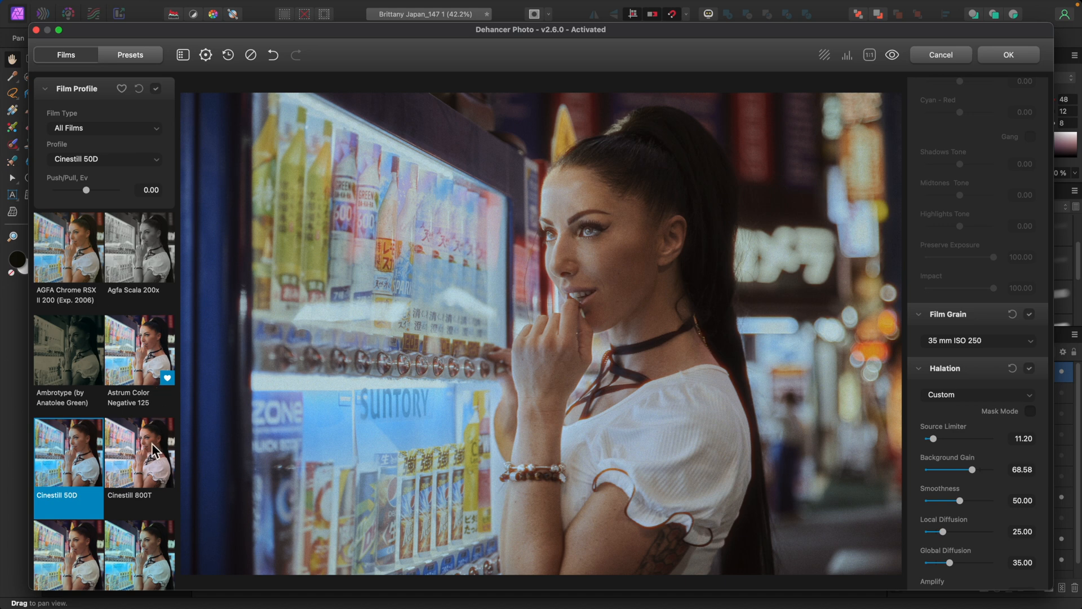
Step: Switch to Dehancer Photo and try Cinestill 800T, Fuji Reala 500D and Fuji Eterna Vivid 500 on the vending machine portrait
left_click(151, 451)
scroll(151, 448, "down", 3)
left_click(150, 450)
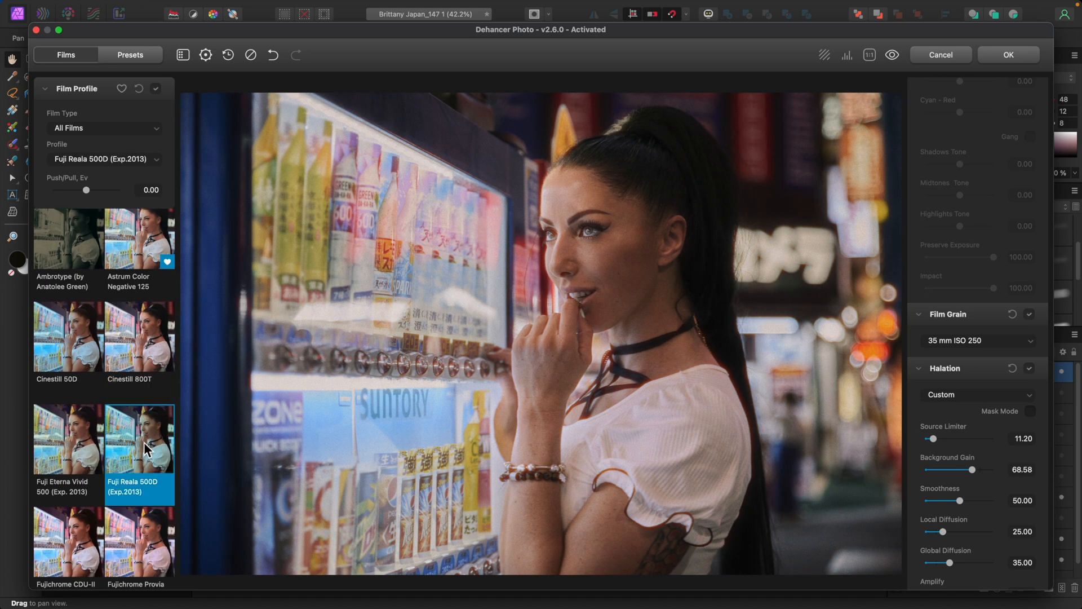
left_click(91, 442)
scroll(116, 440, "down", 3)
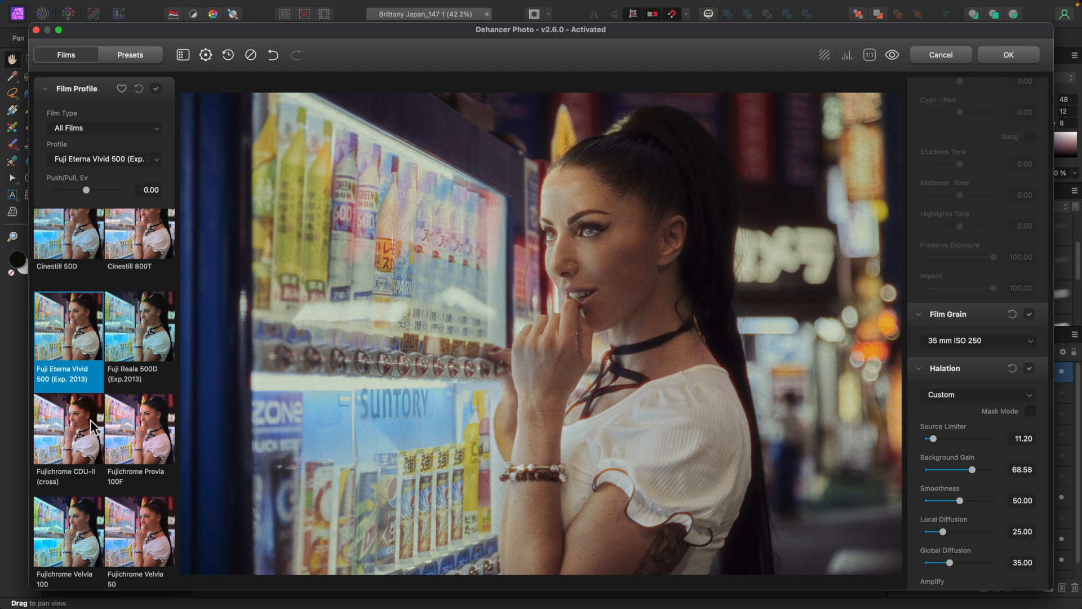
Step: Try further Fuji film profiles on the vending machine portrait, including Fujichrome CDU-II, Provia 100F, Velvia 50 and Velvia 100
left_click(90, 419)
left_click(140, 427)
scroll(139, 419, "down", 3)
left_click(140, 420)
left_click(70, 419)
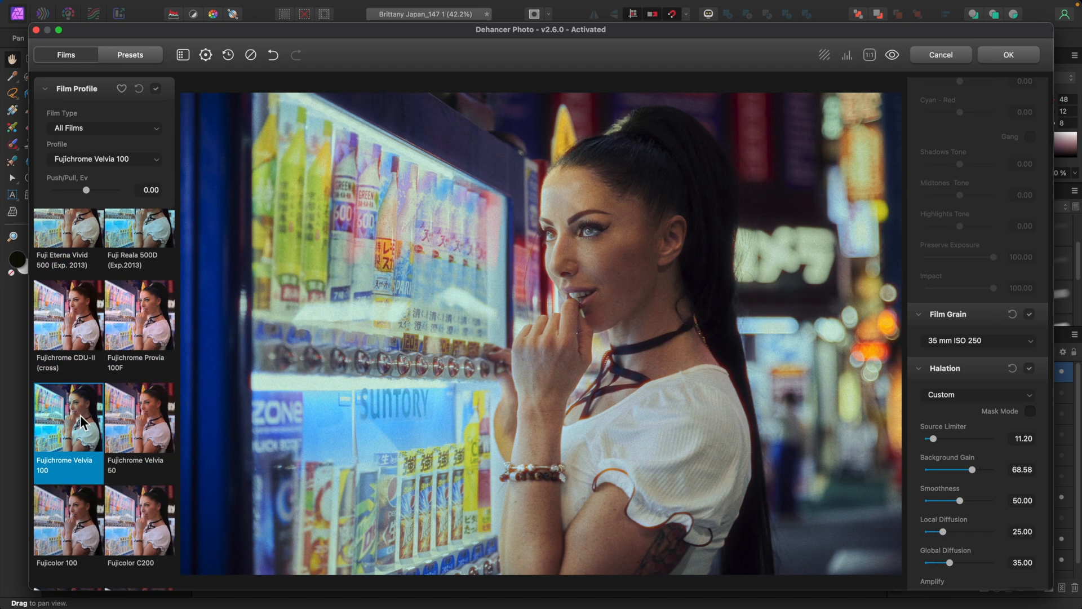
scroll(80, 415, "down", 3)
left_click(80, 415)
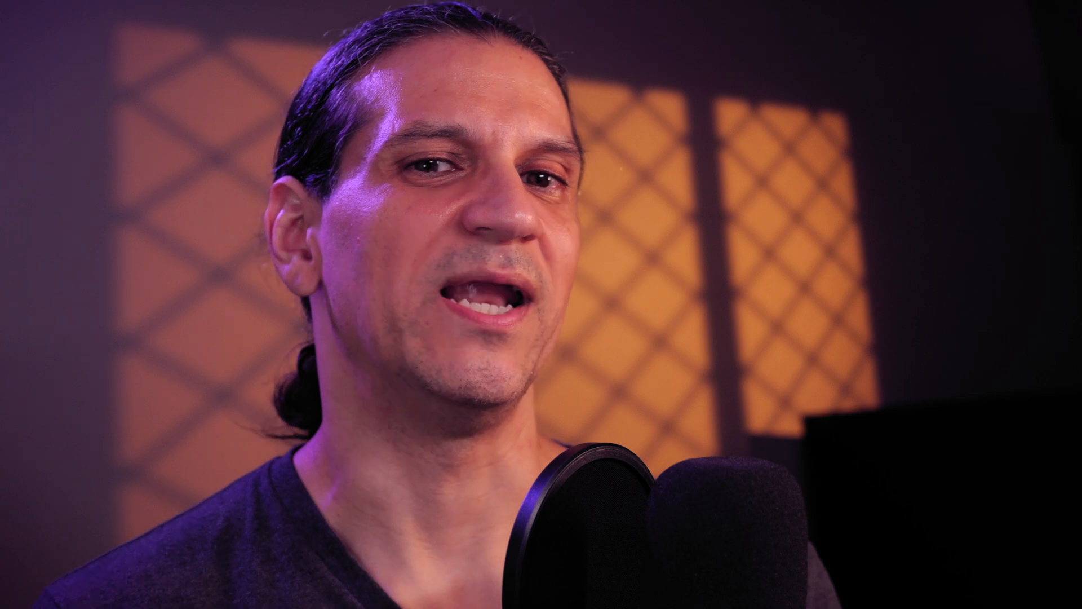